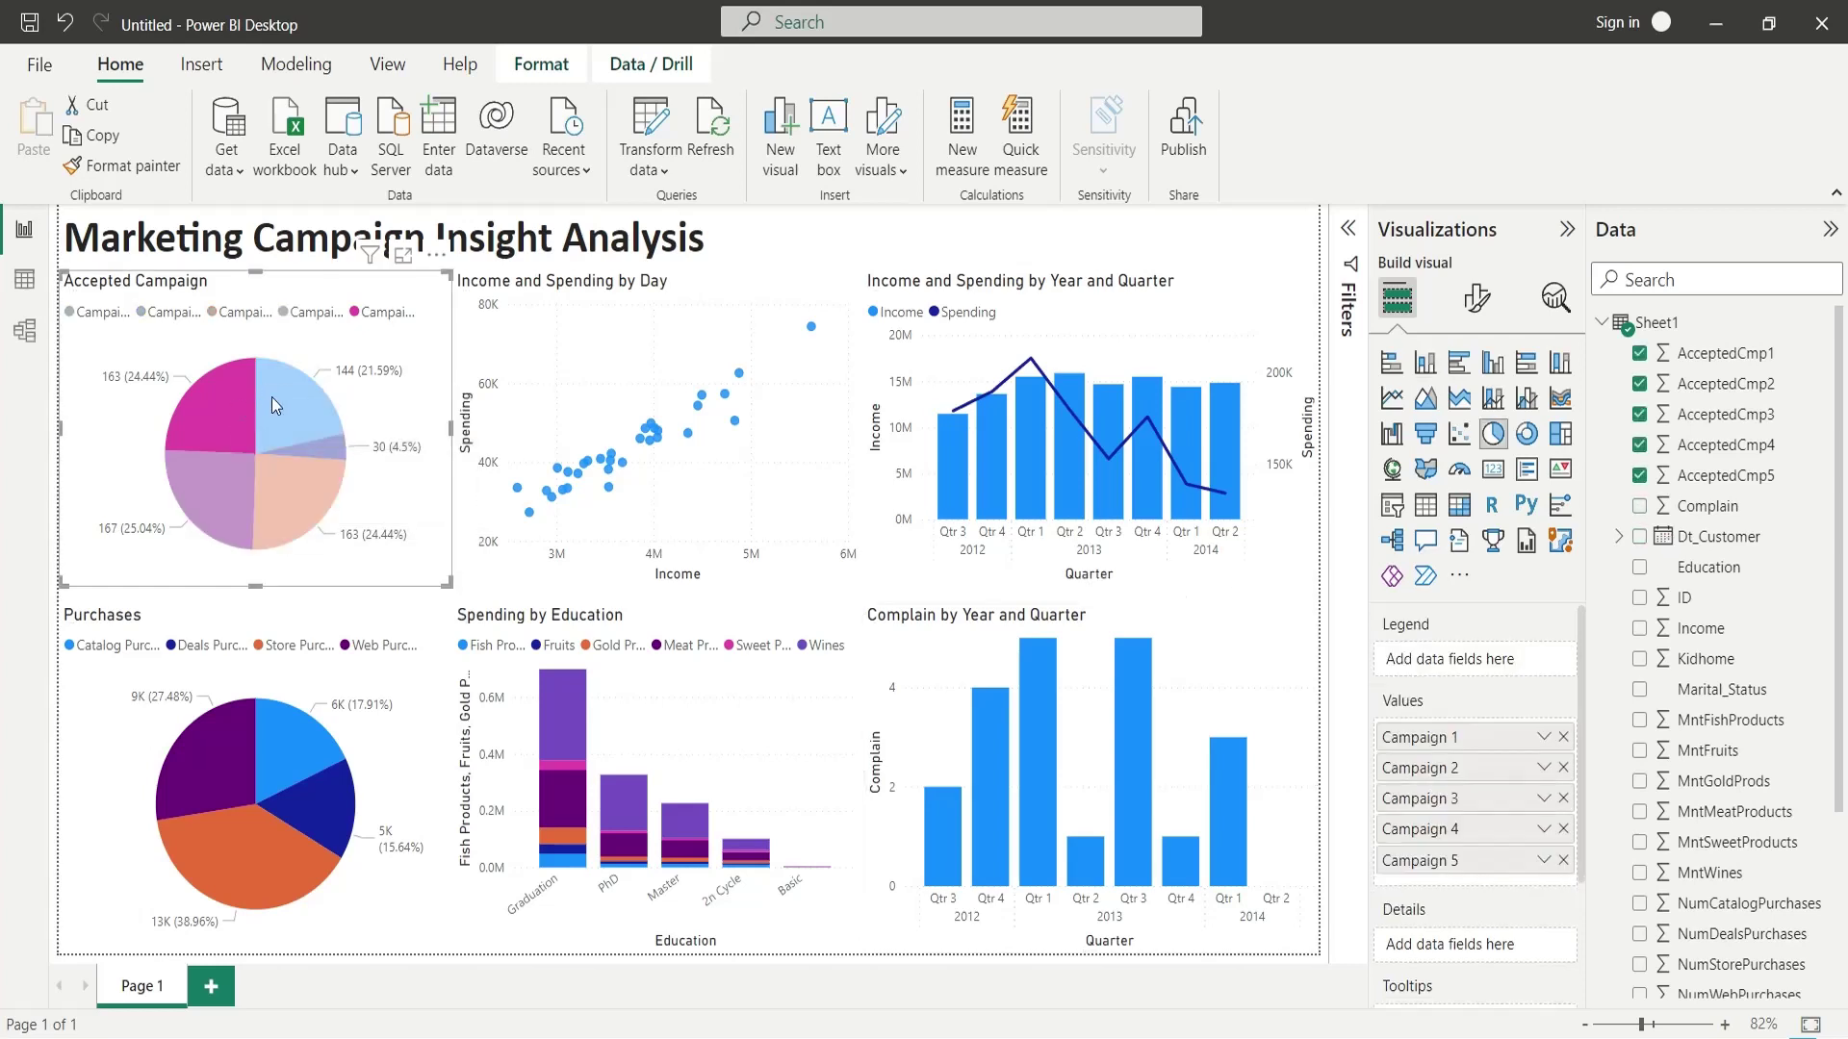
# Filter the finished dashboard by Campaigns 1–5, then by store and catalog purchases.
pyautogui.click(272, 398)
pyautogui.click(320, 449)
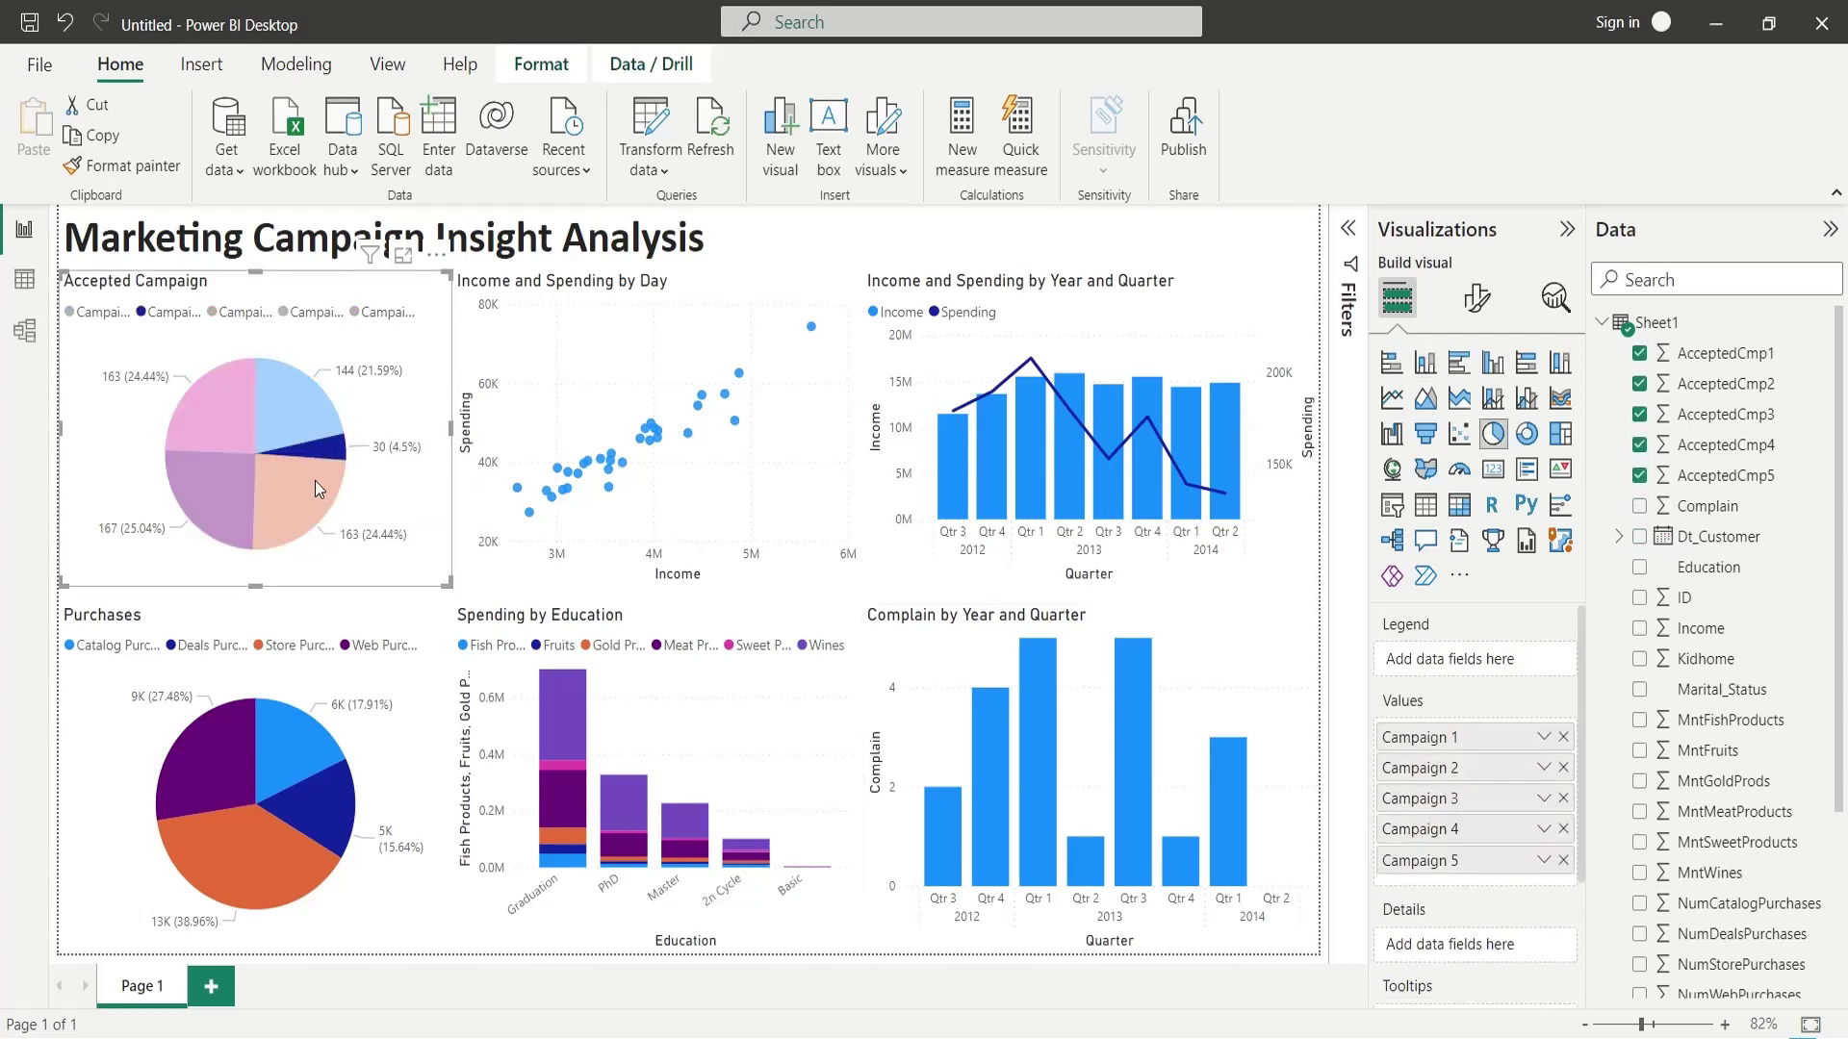
pyautogui.click(314, 481)
pyautogui.click(233, 514)
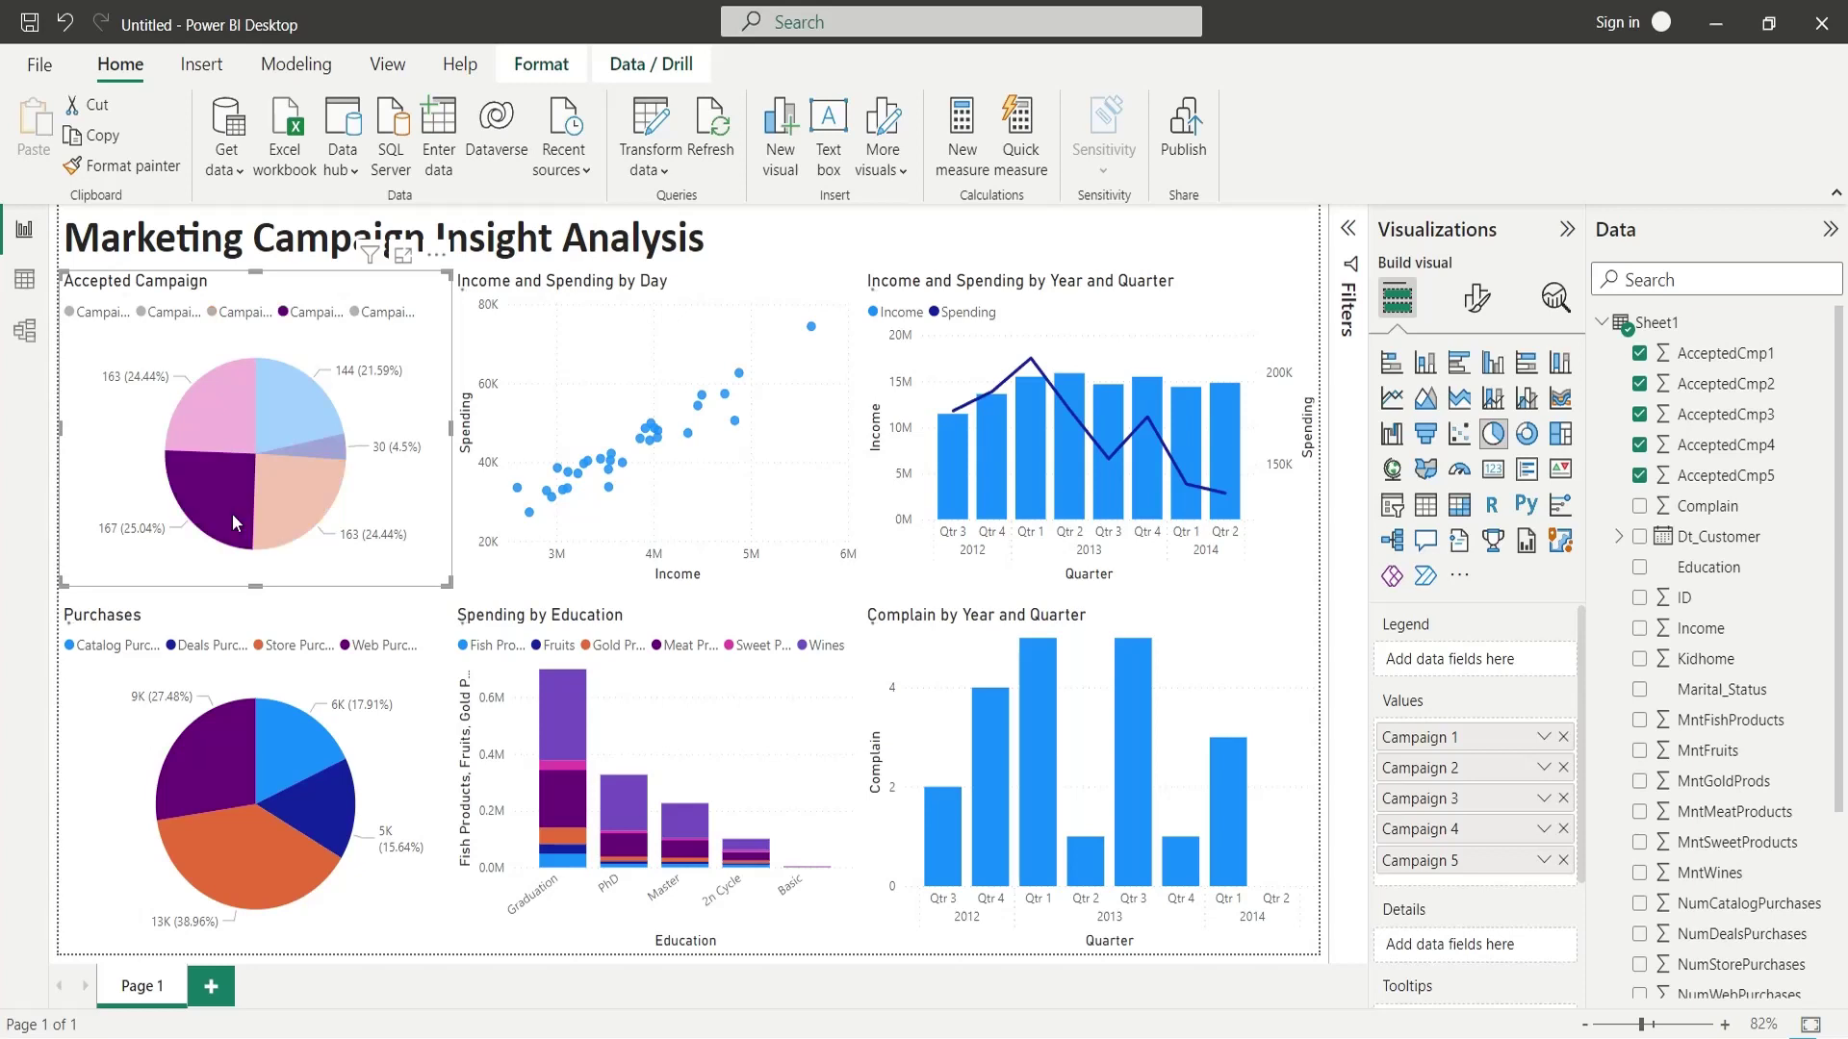
pyautogui.click(223, 432)
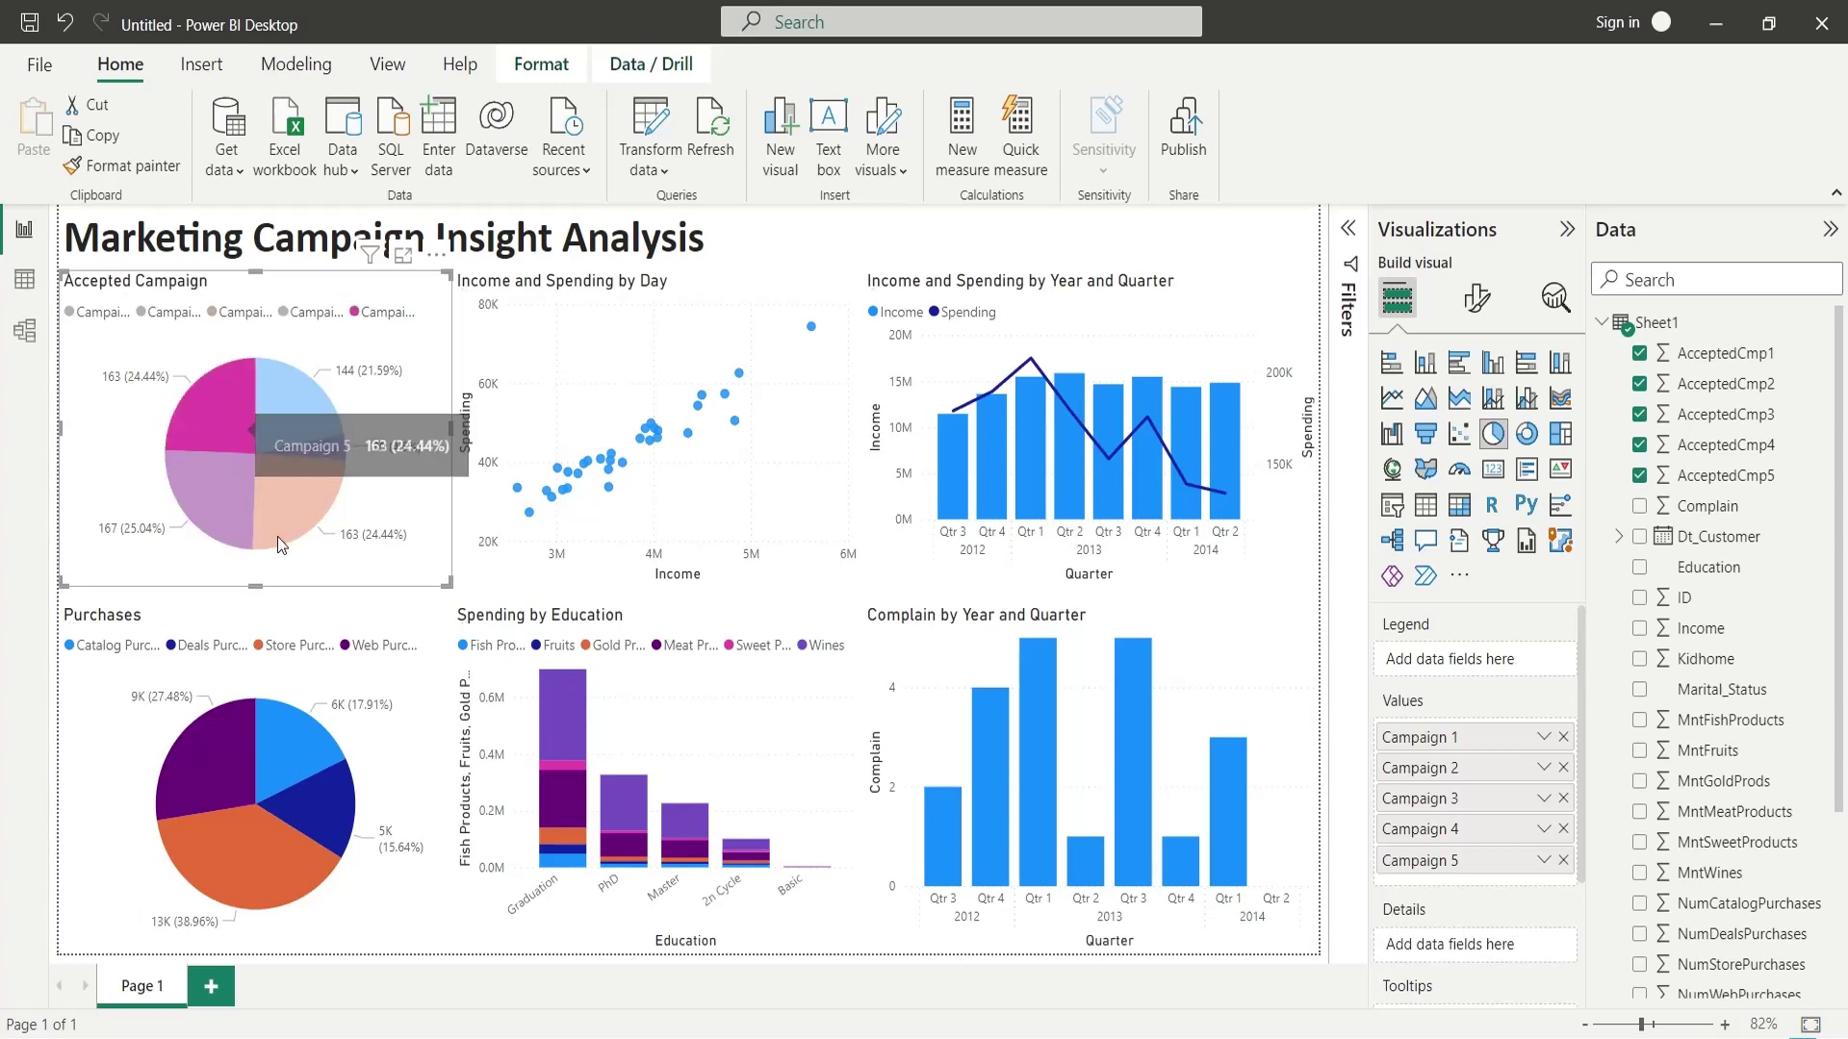
pyautogui.click(222, 752)
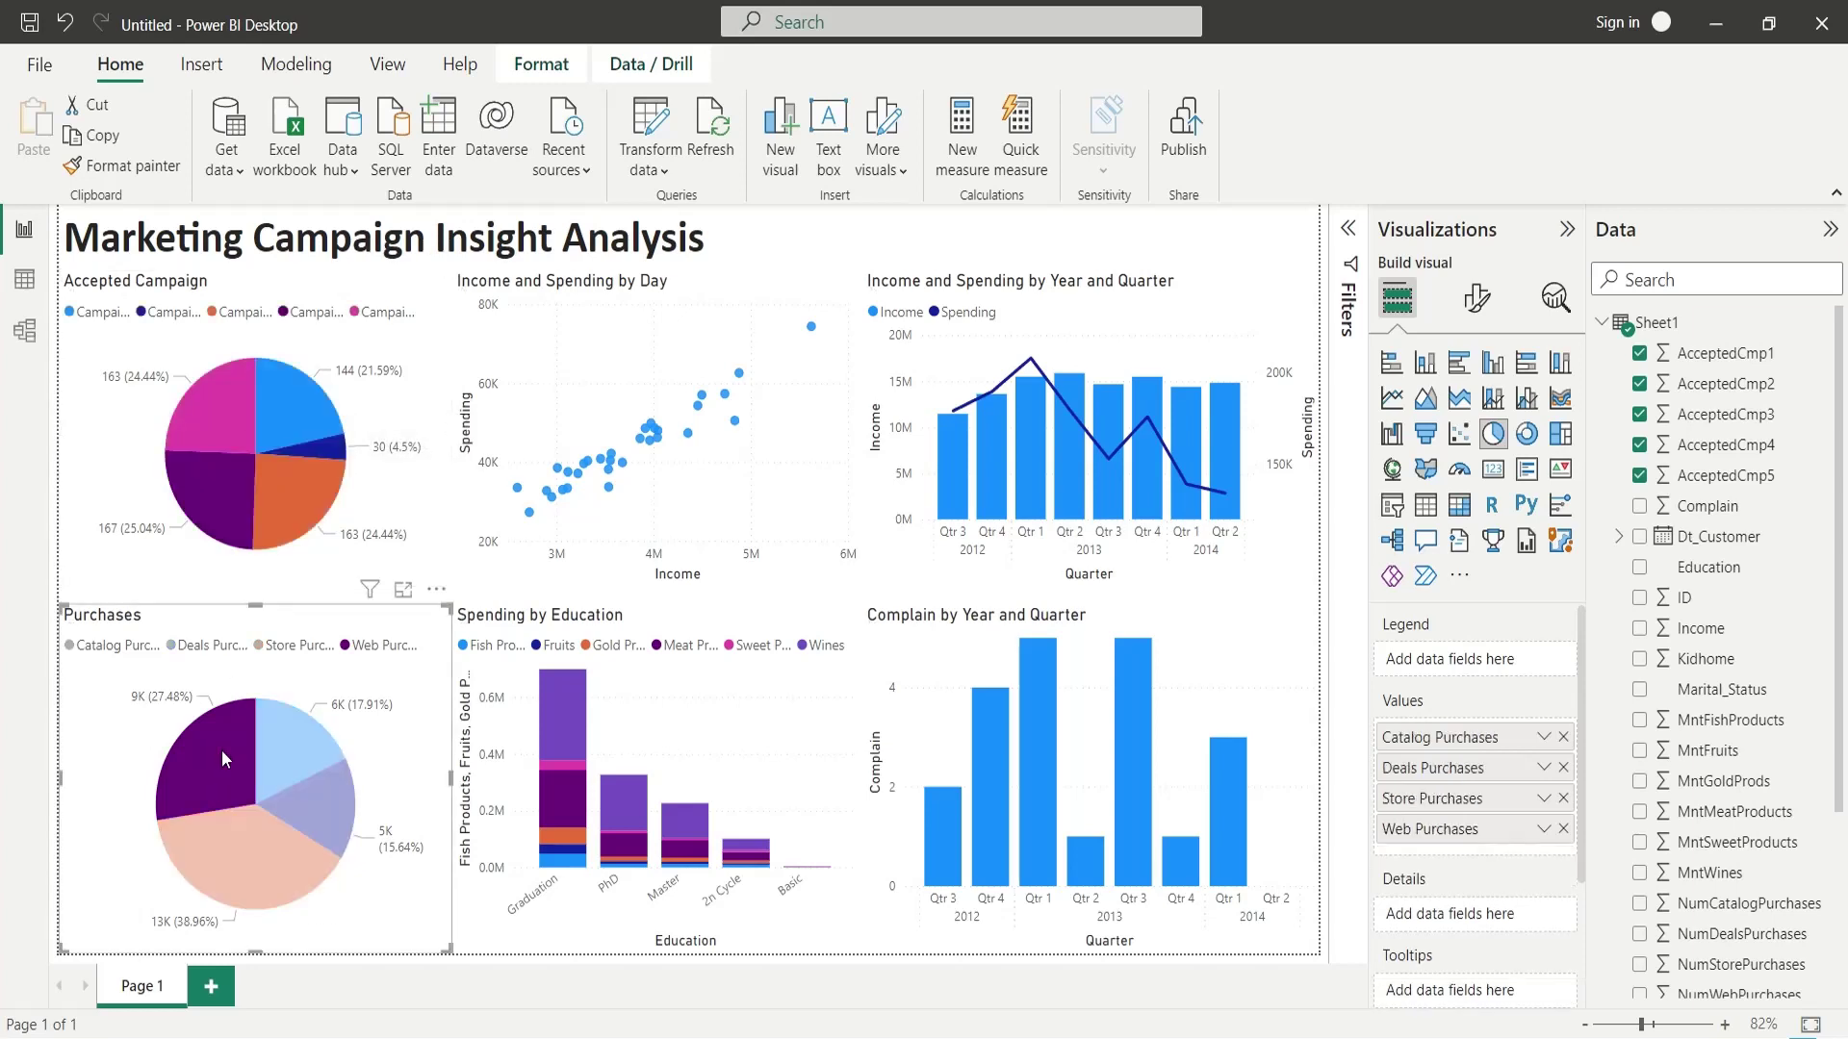
pyautogui.click(209, 823)
pyautogui.click(269, 762)
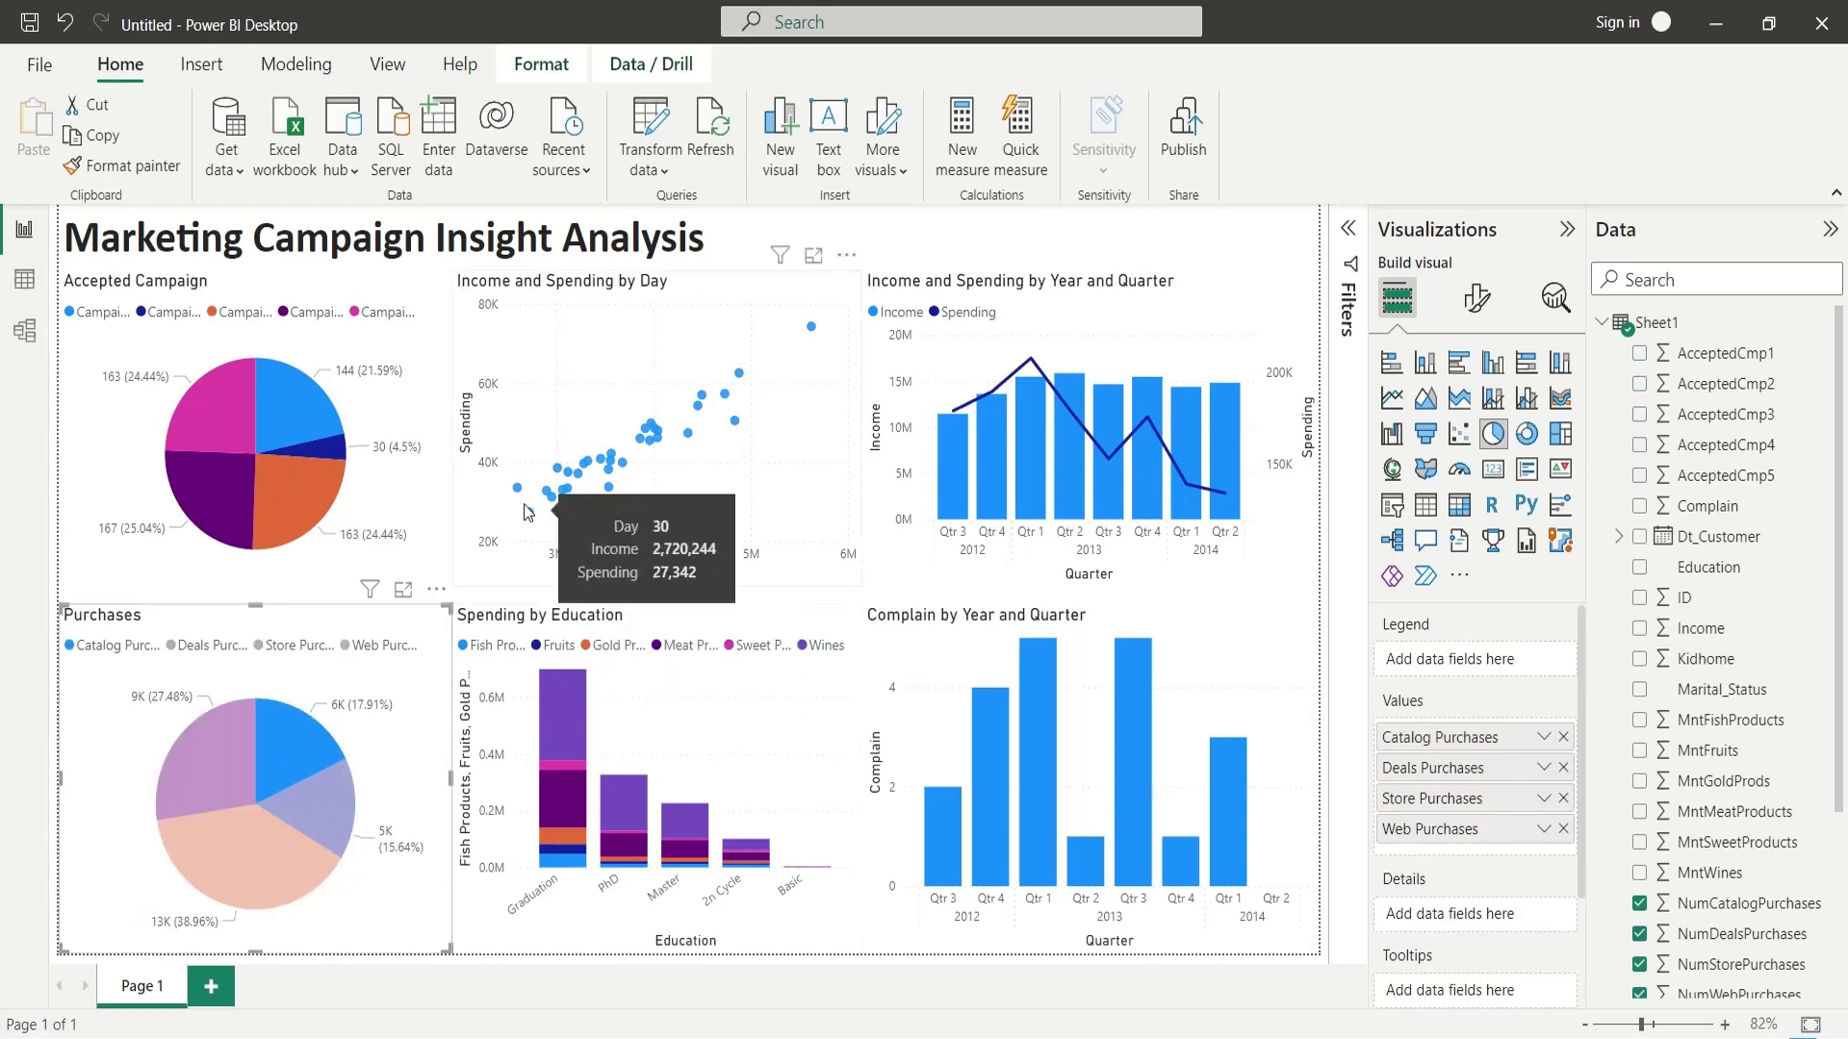
# Filter by several daily scatter points, then by Graduation, Master and PhD customers.
pyautogui.click(529, 514)
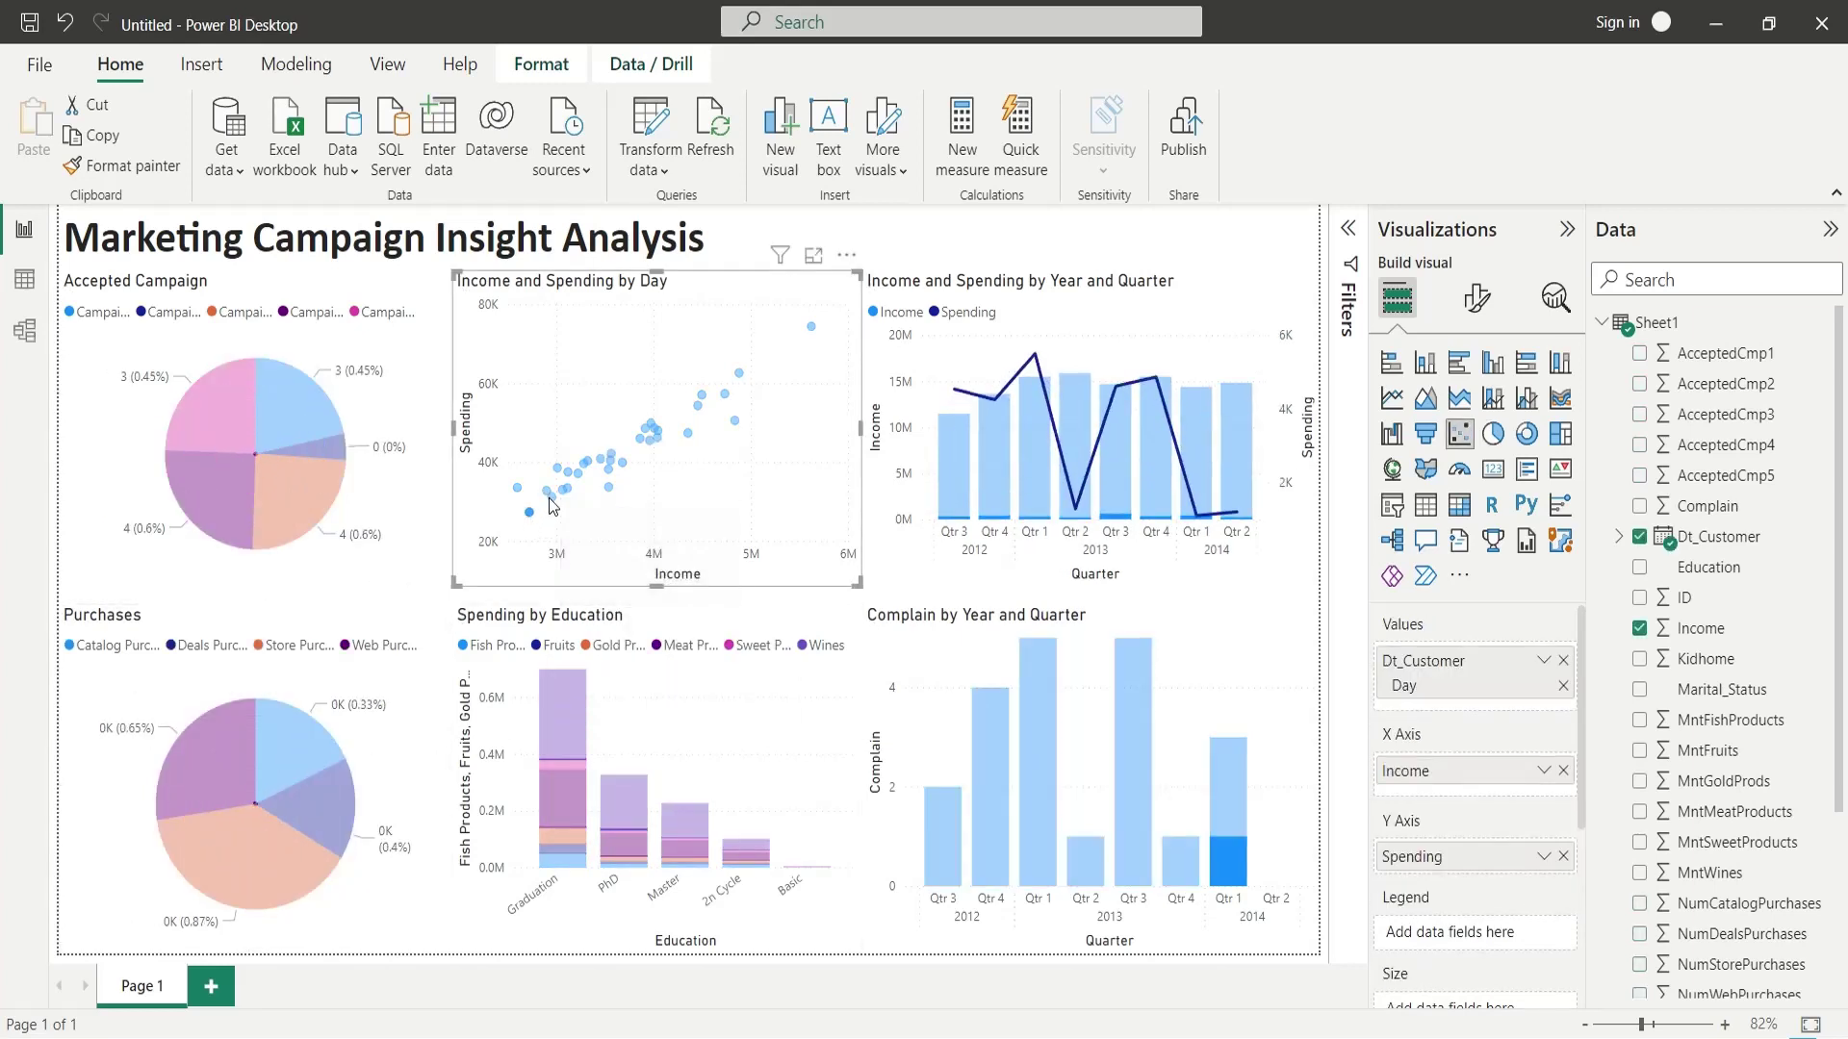
pyautogui.click(548, 499)
pyautogui.click(581, 496)
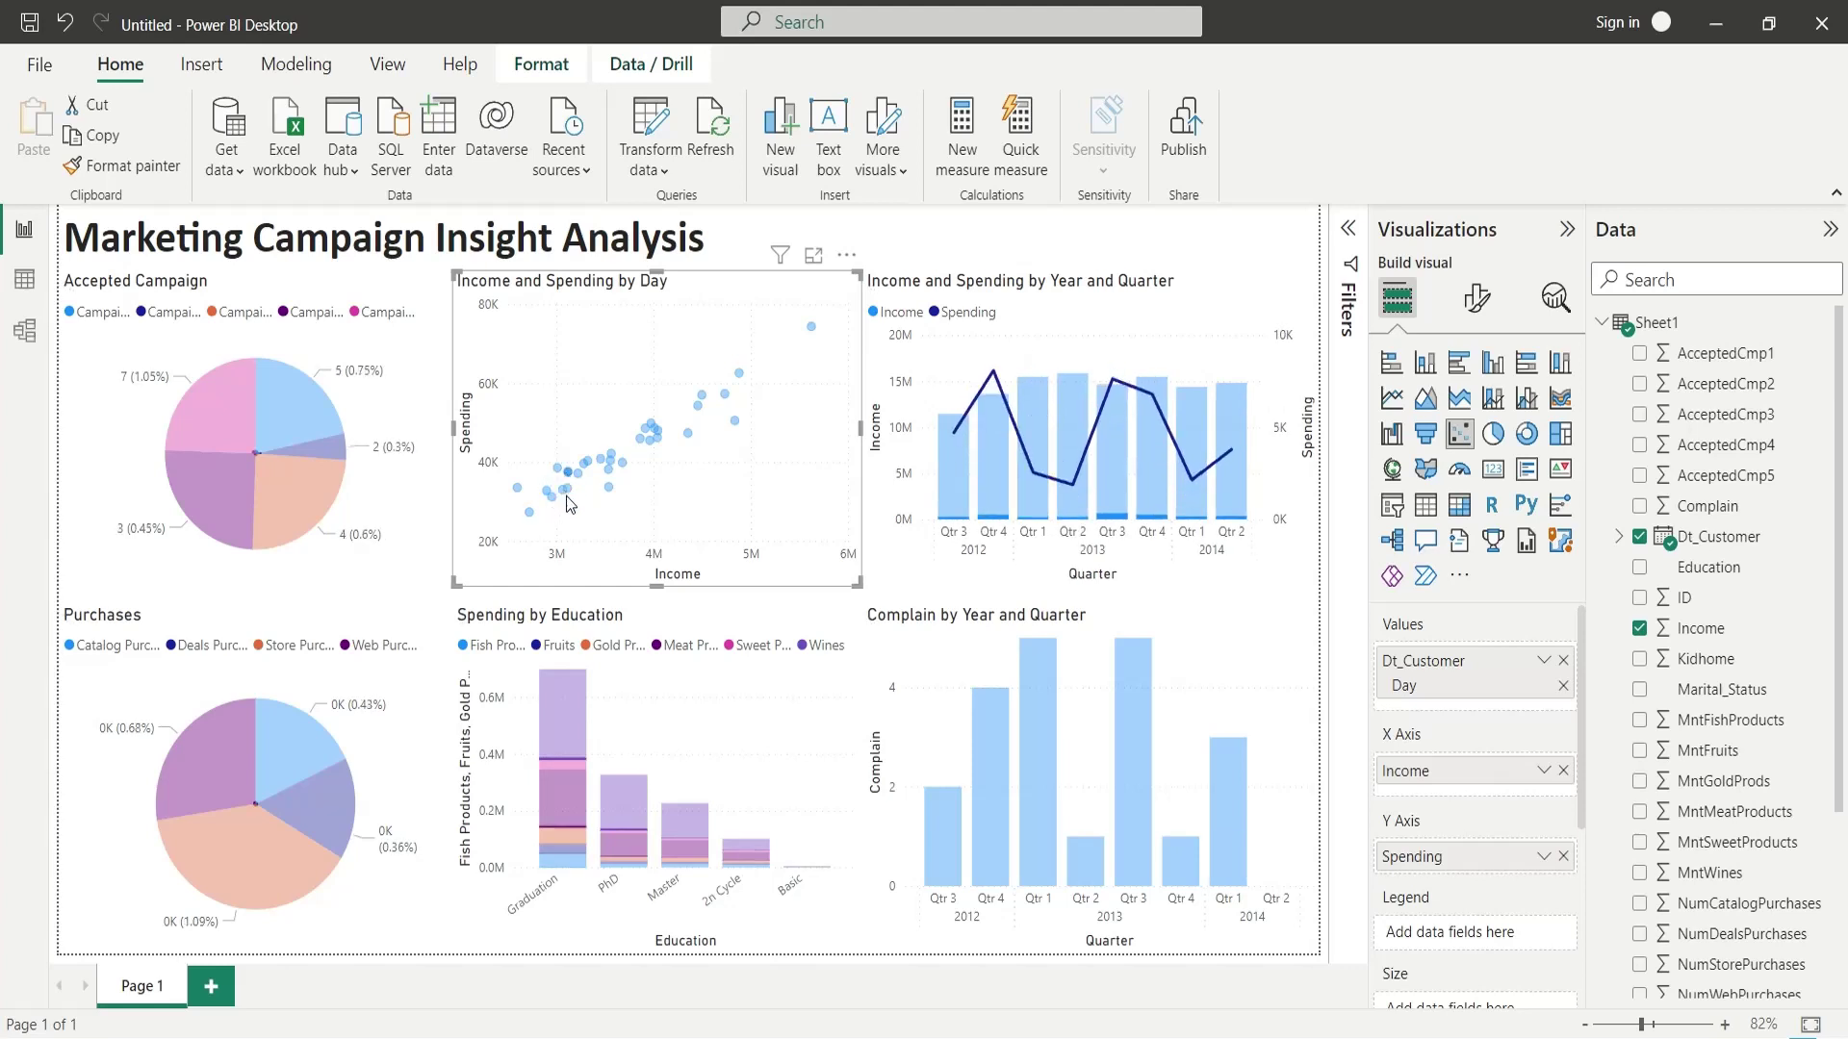
pyautogui.click(613, 494)
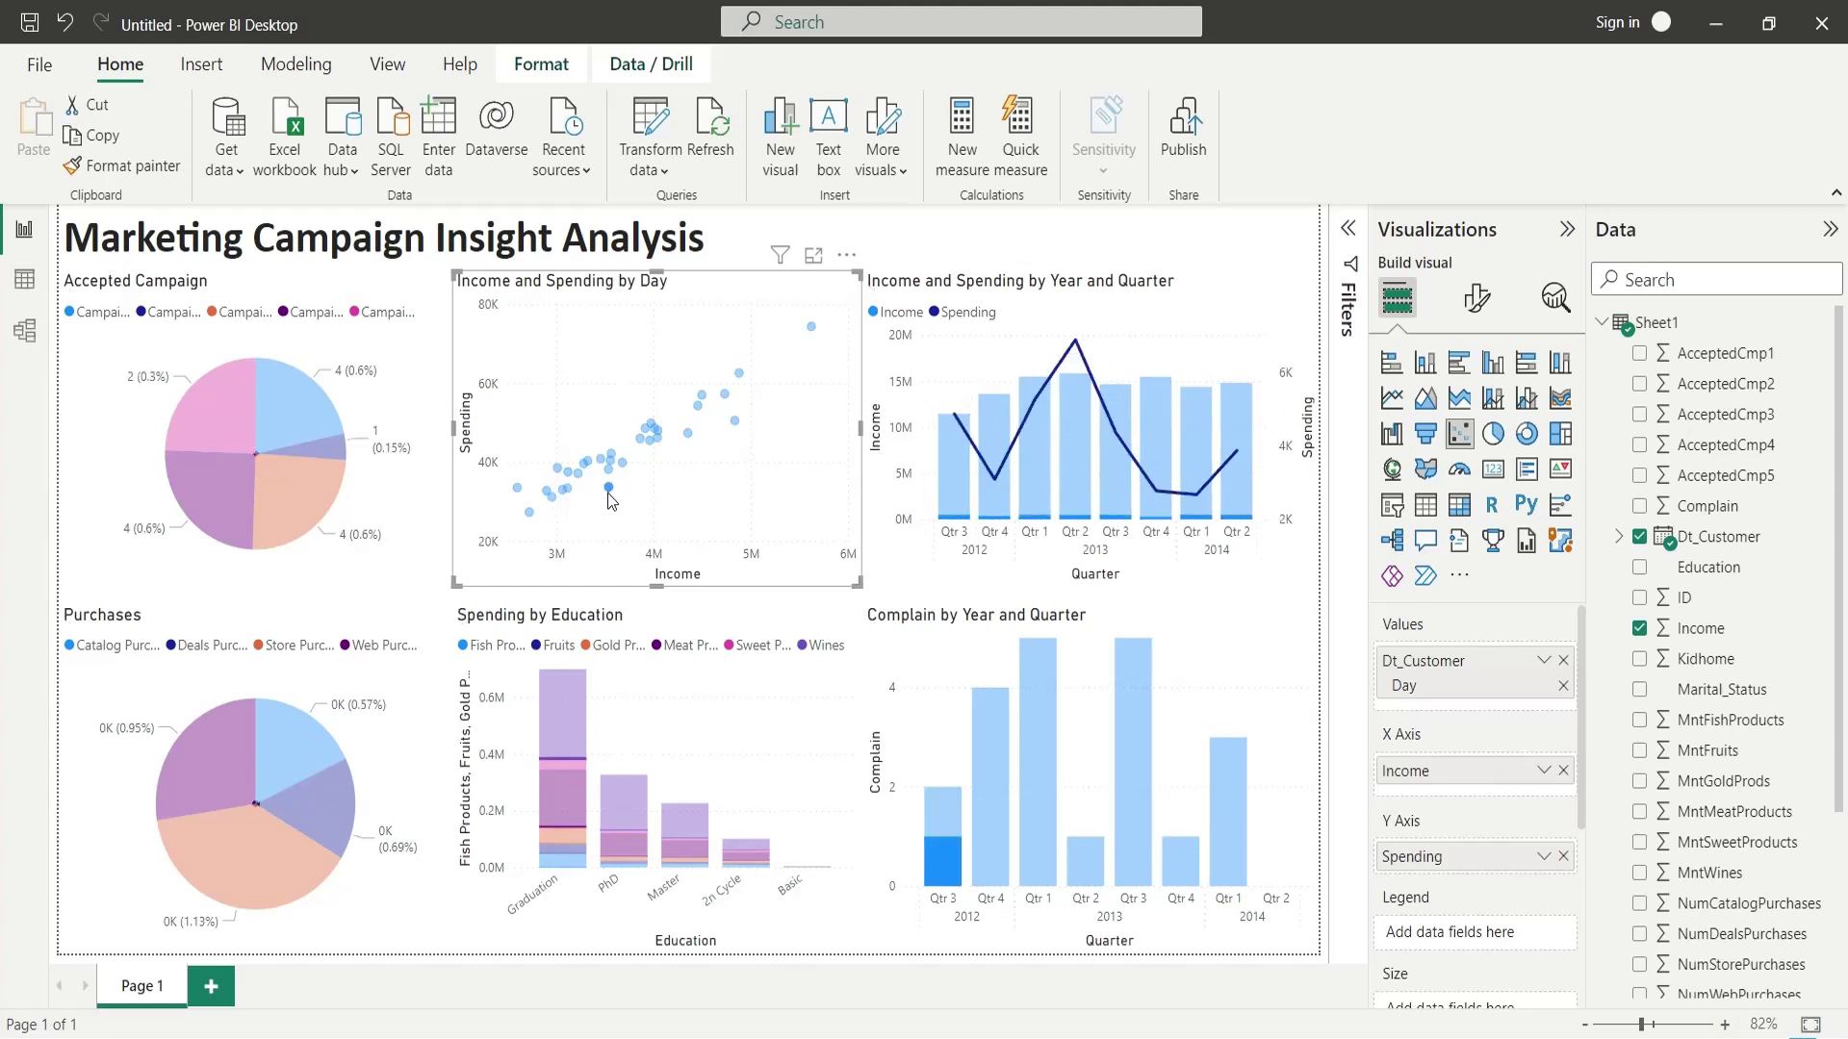
pyautogui.click(566, 728)
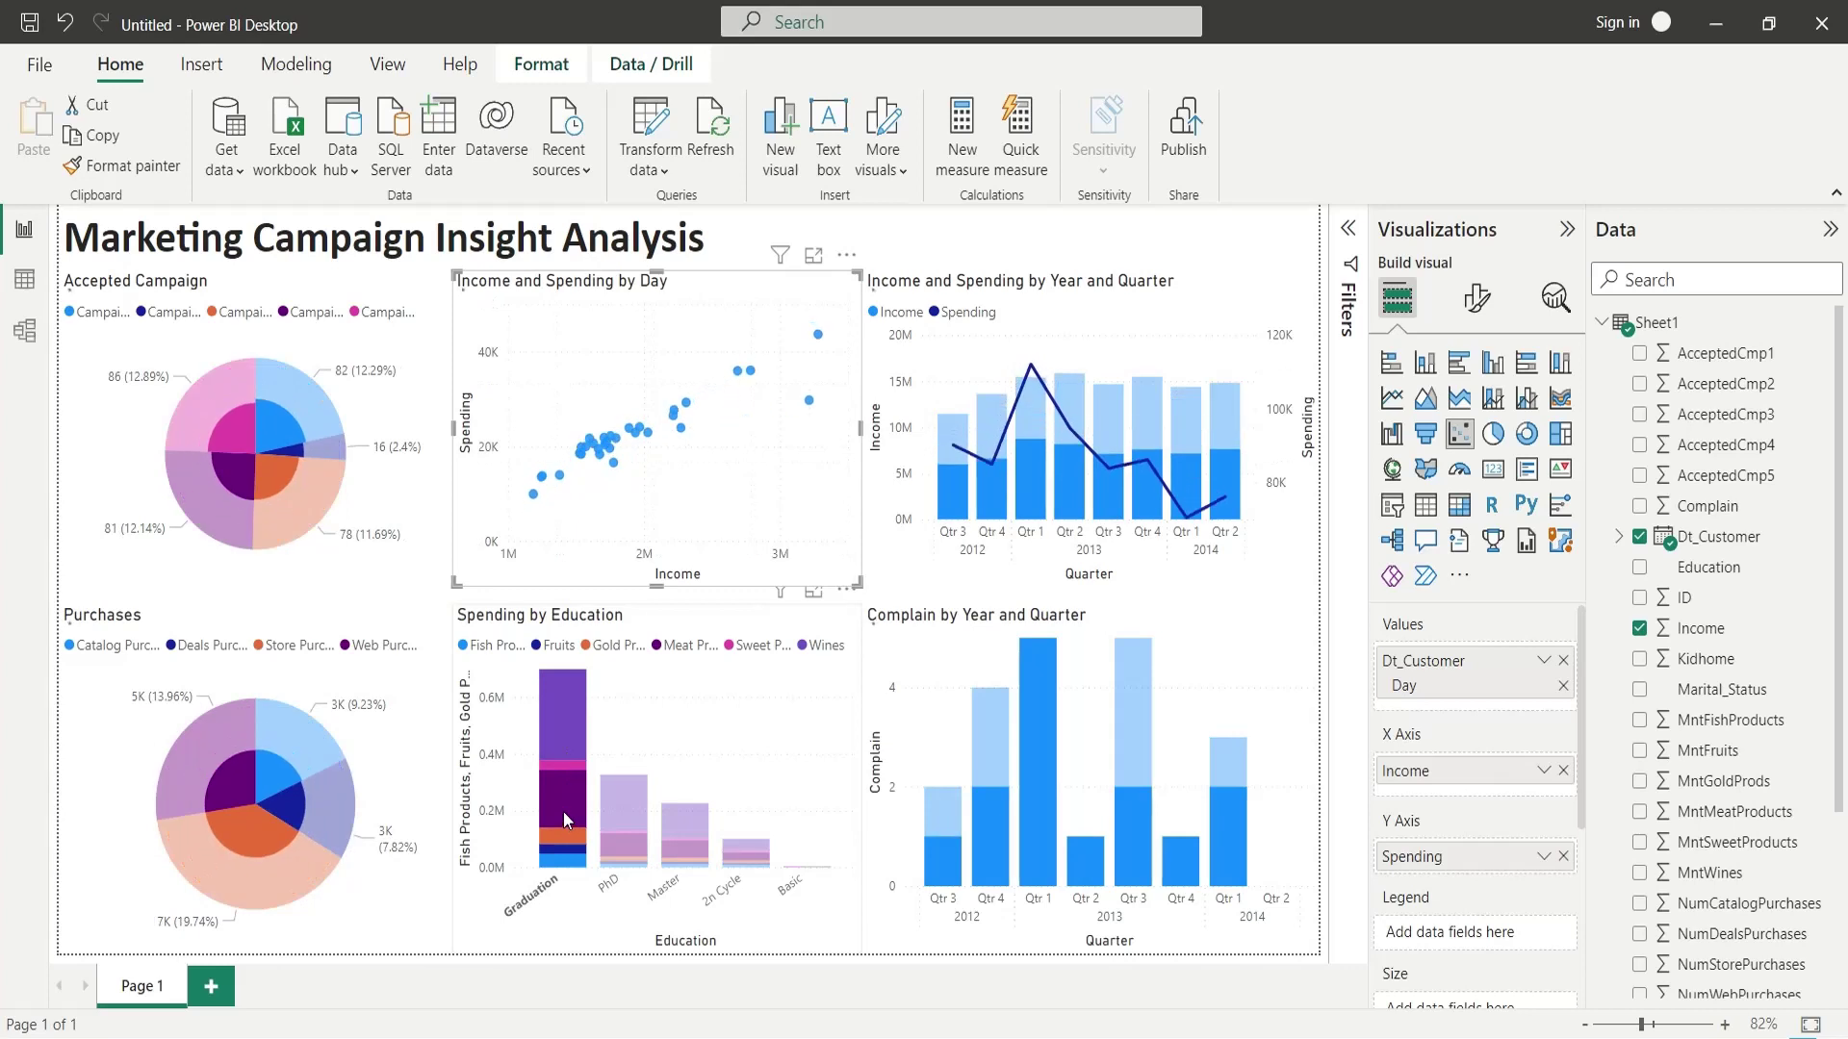
pyautogui.click(680, 839)
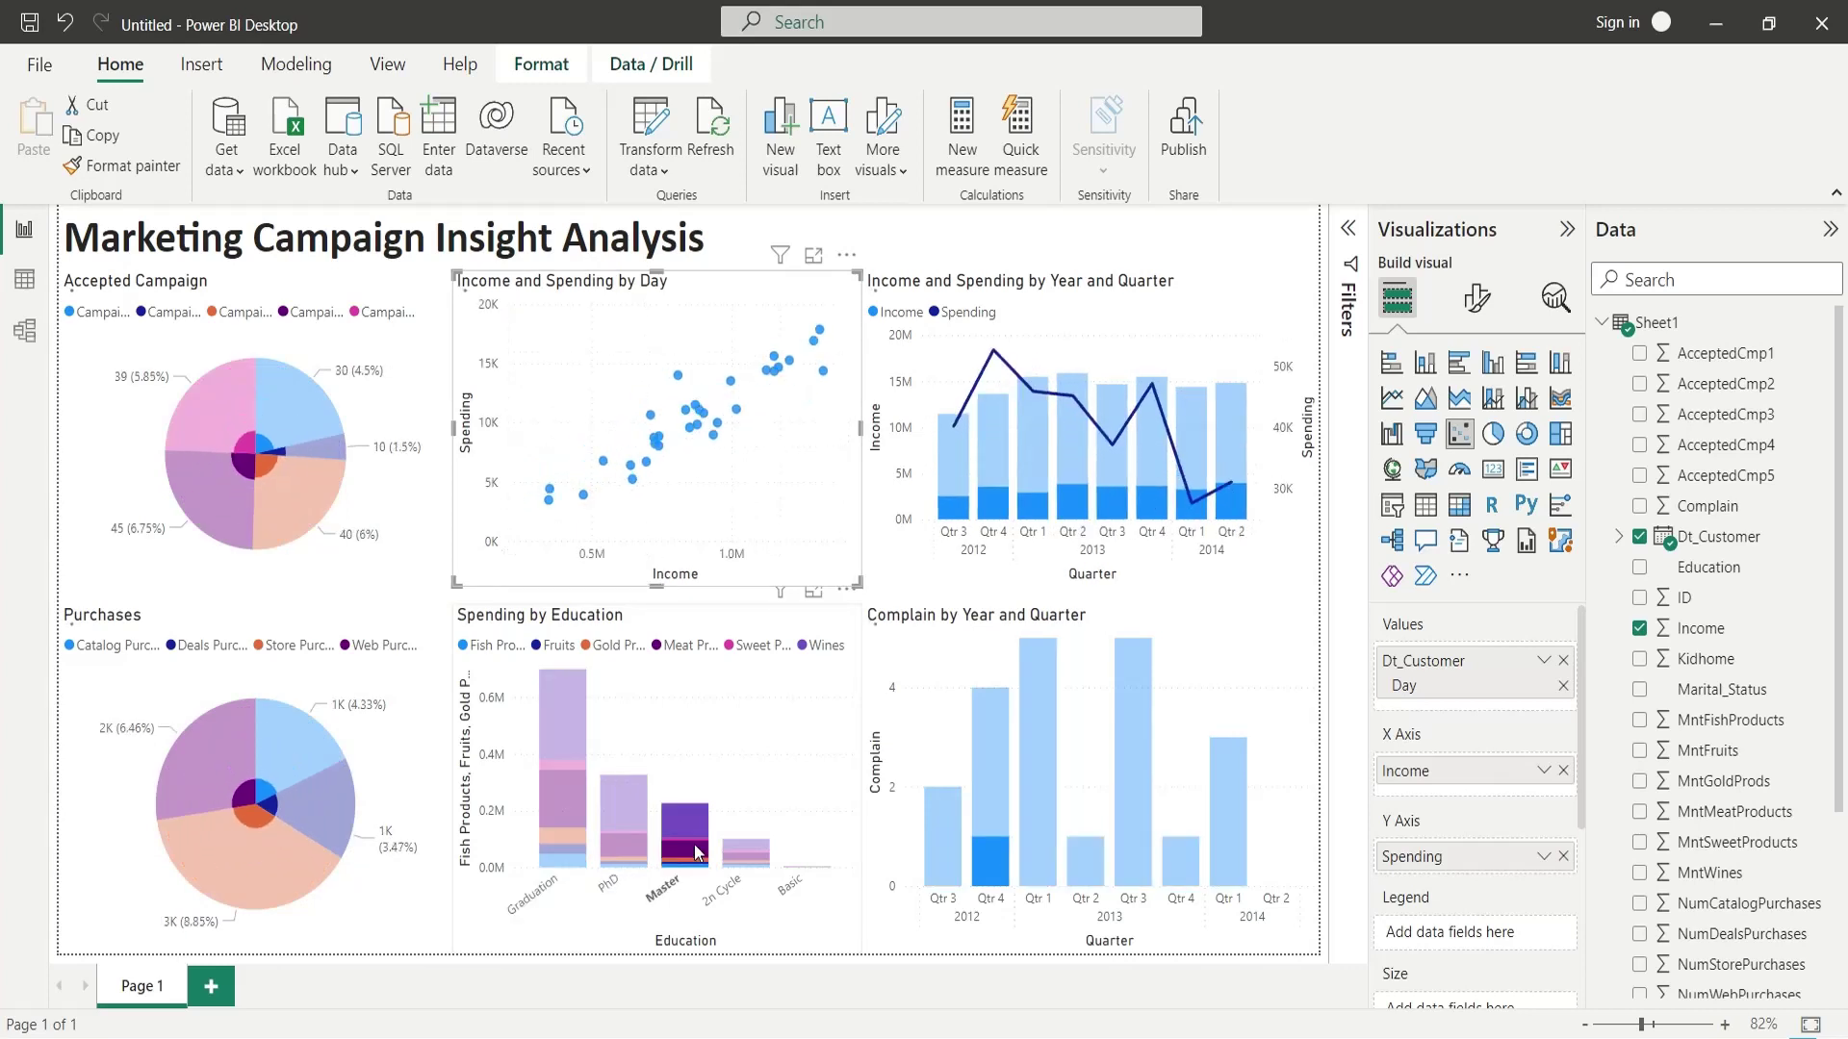
pyautogui.click(635, 837)
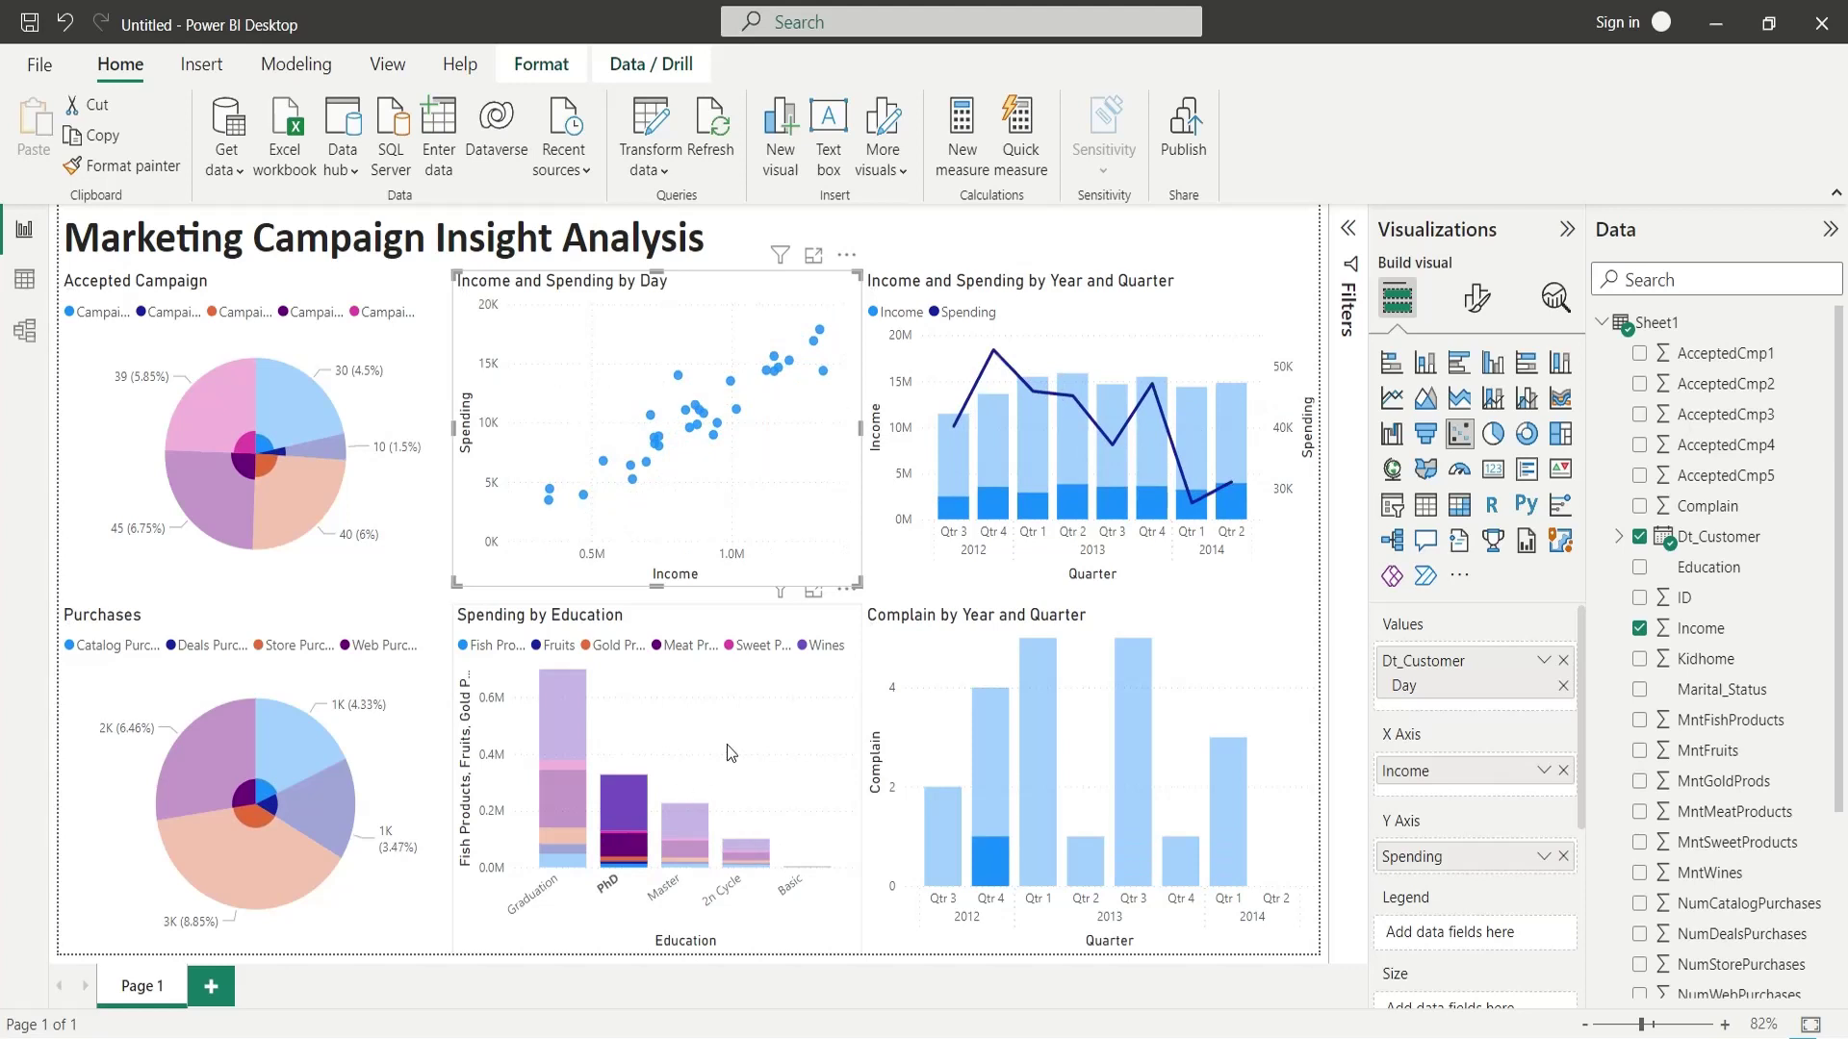
pyautogui.click(624, 824)
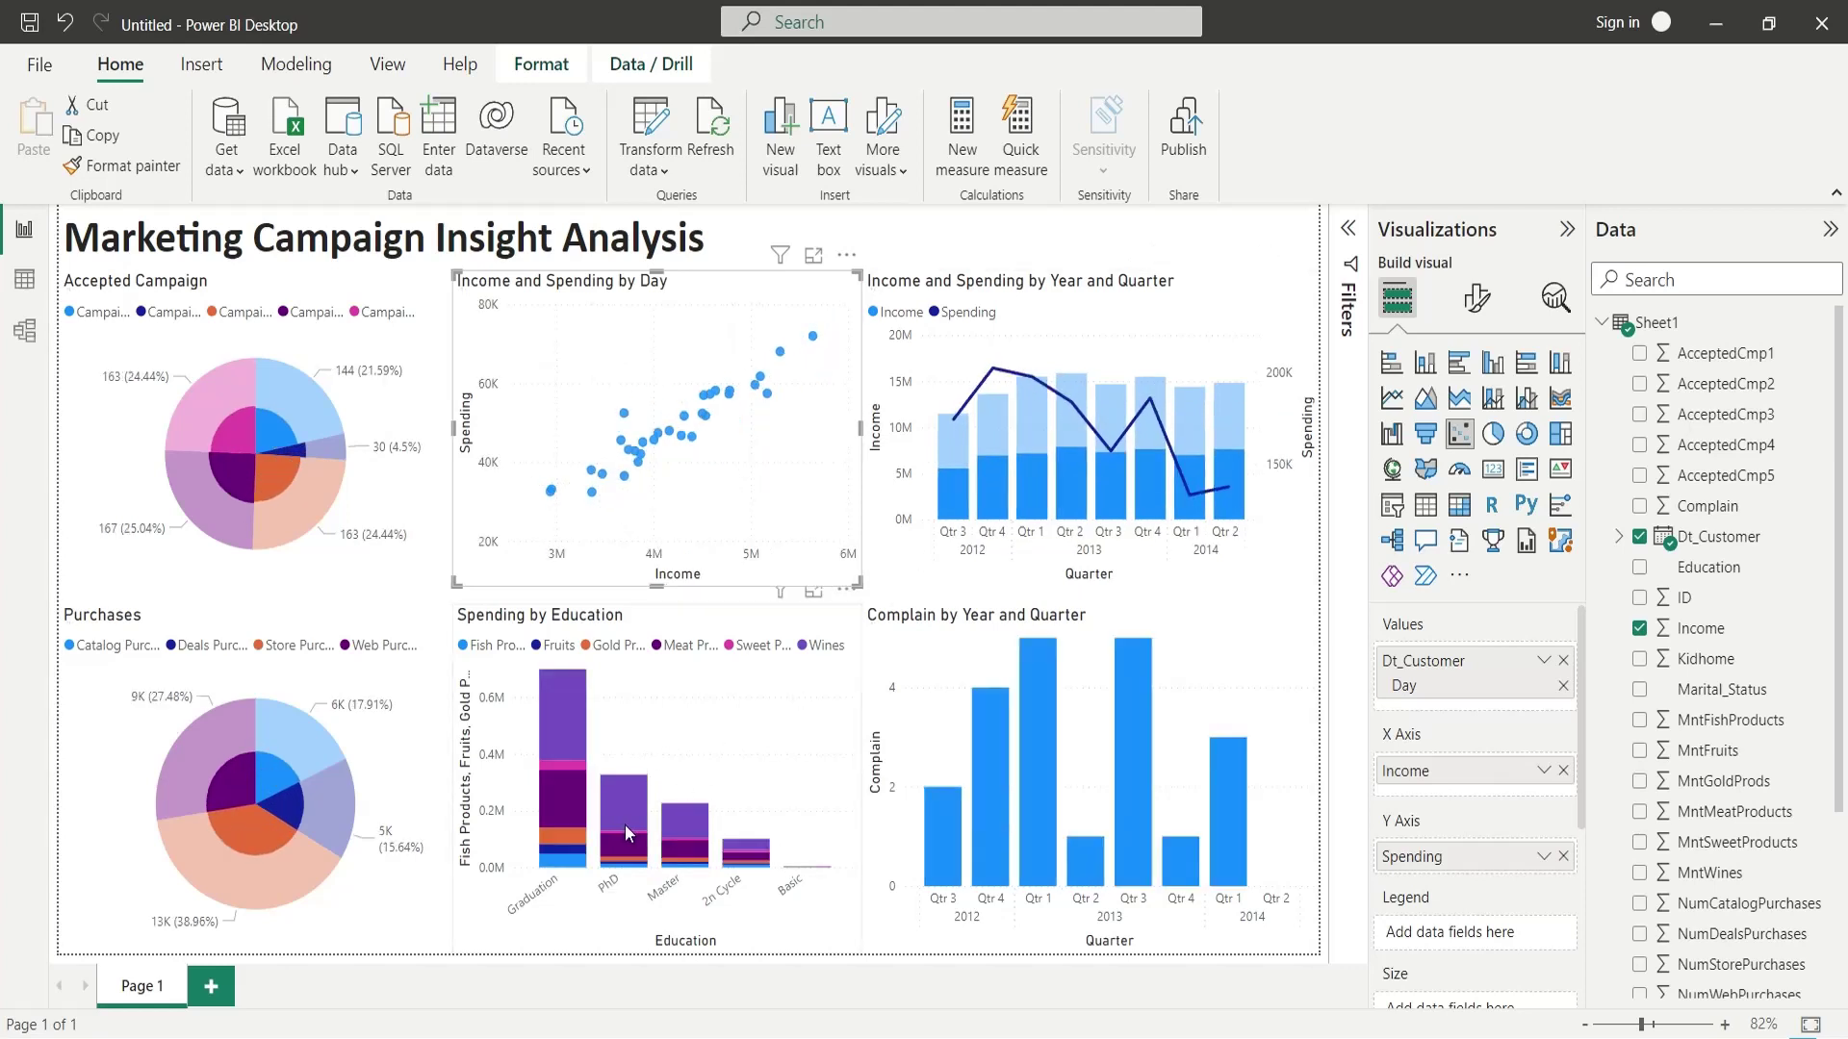
# Filter the dashboard by quarters from Qtr 3 2012 to Qtr 2 2014, then clear it.
pyautogui.click(954, 465)
pyautogui.click(1031, 465)
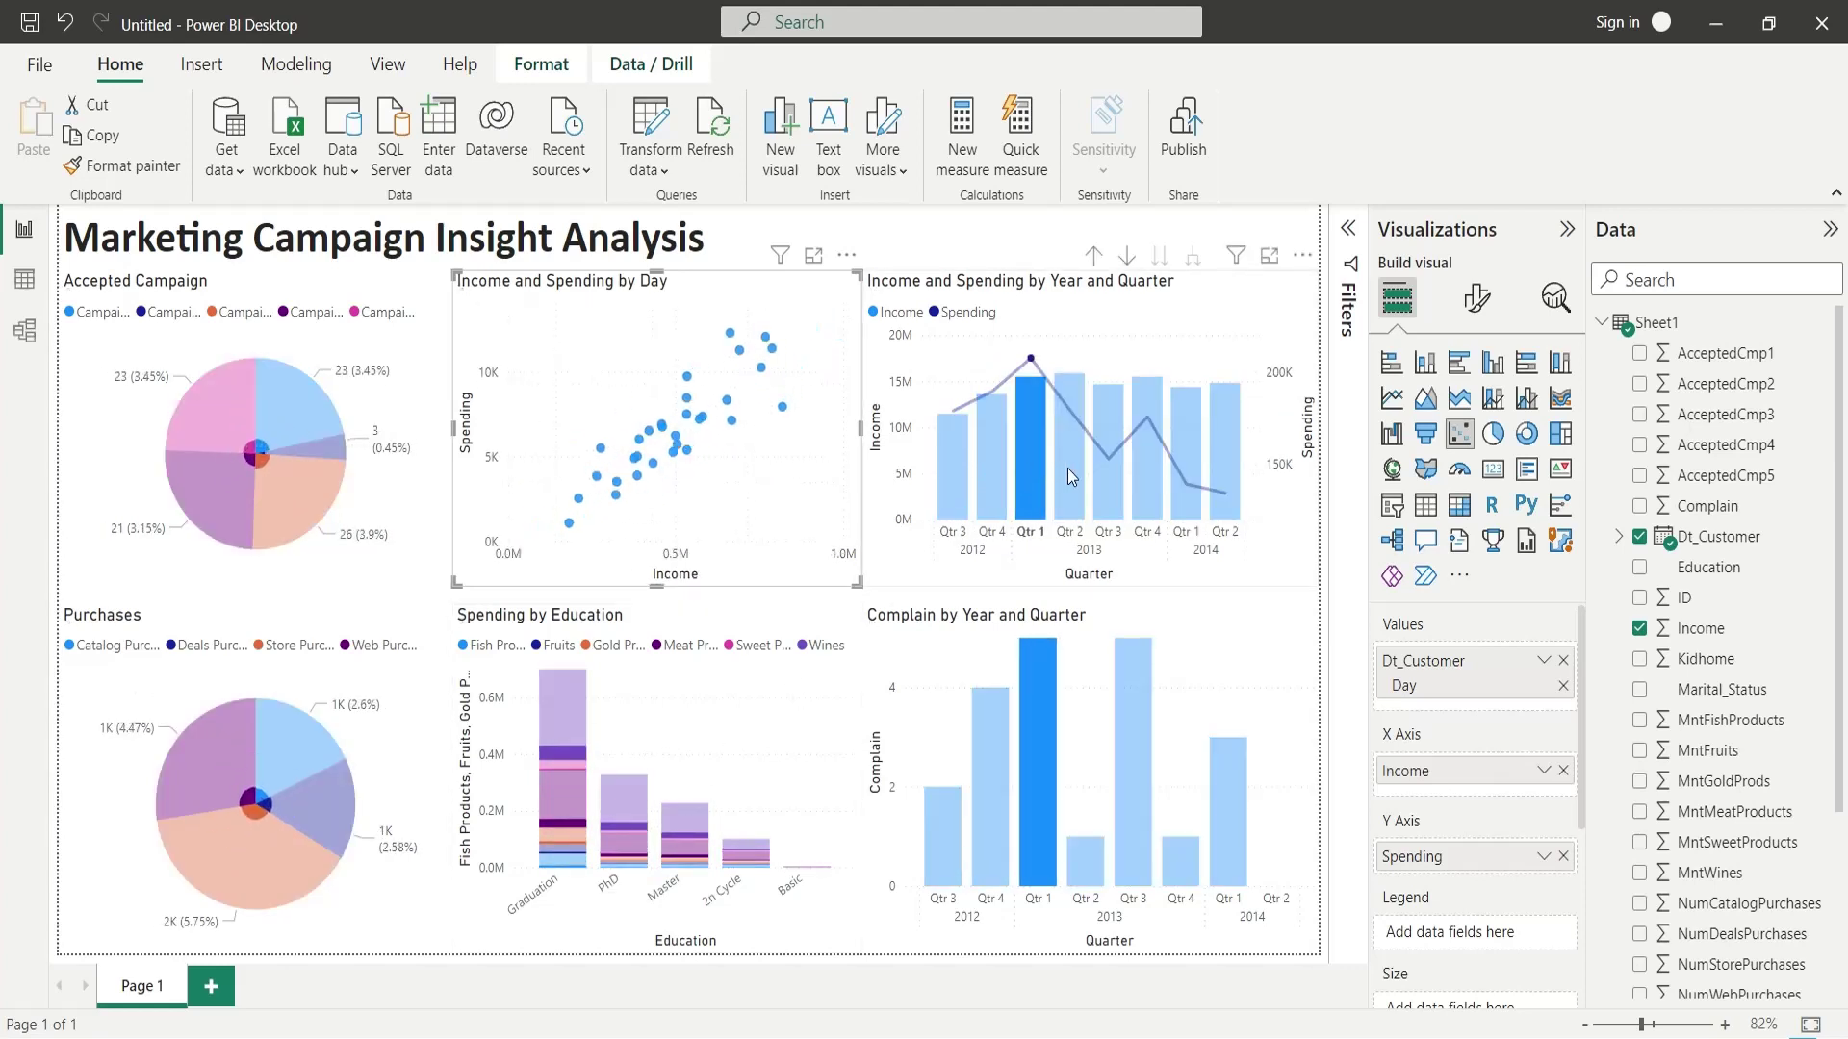
pyautogui.click(1070, 468)
pyautogui.click(1146, 459)
pyautogui.click(1223, 461)
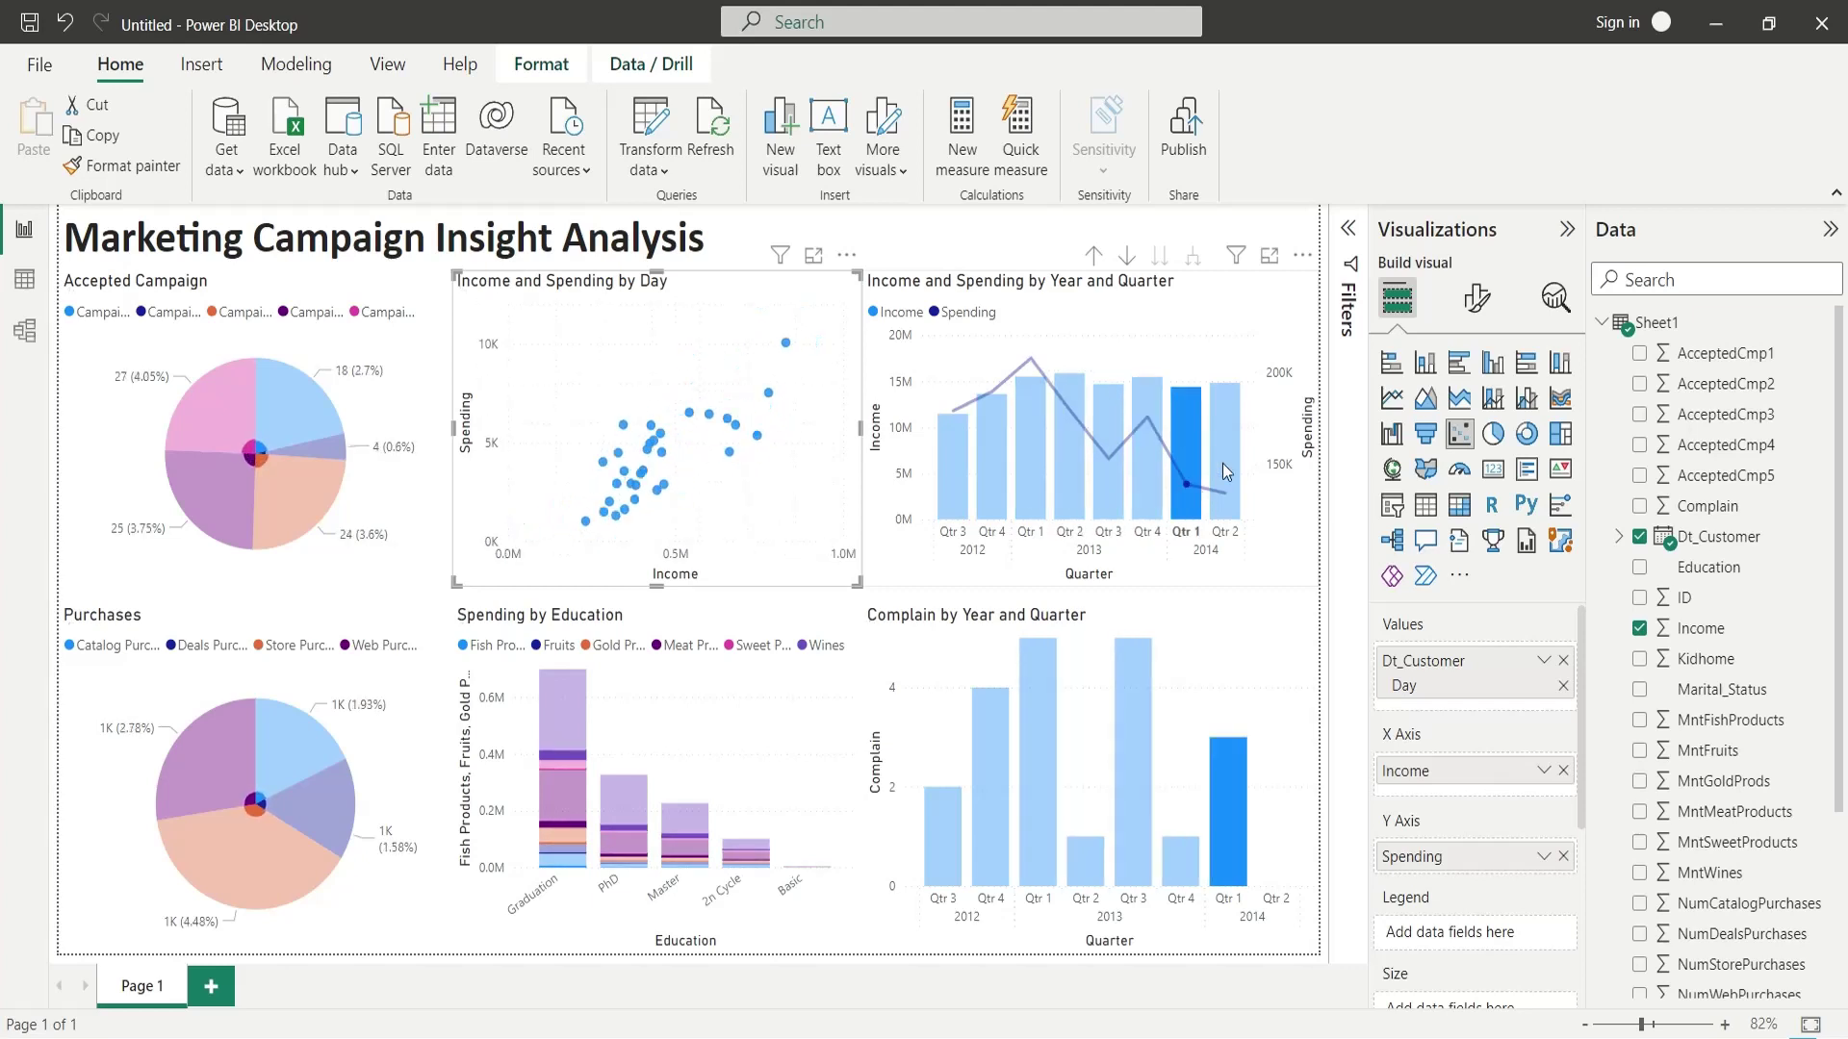
pyautogui.click(1133, 783)
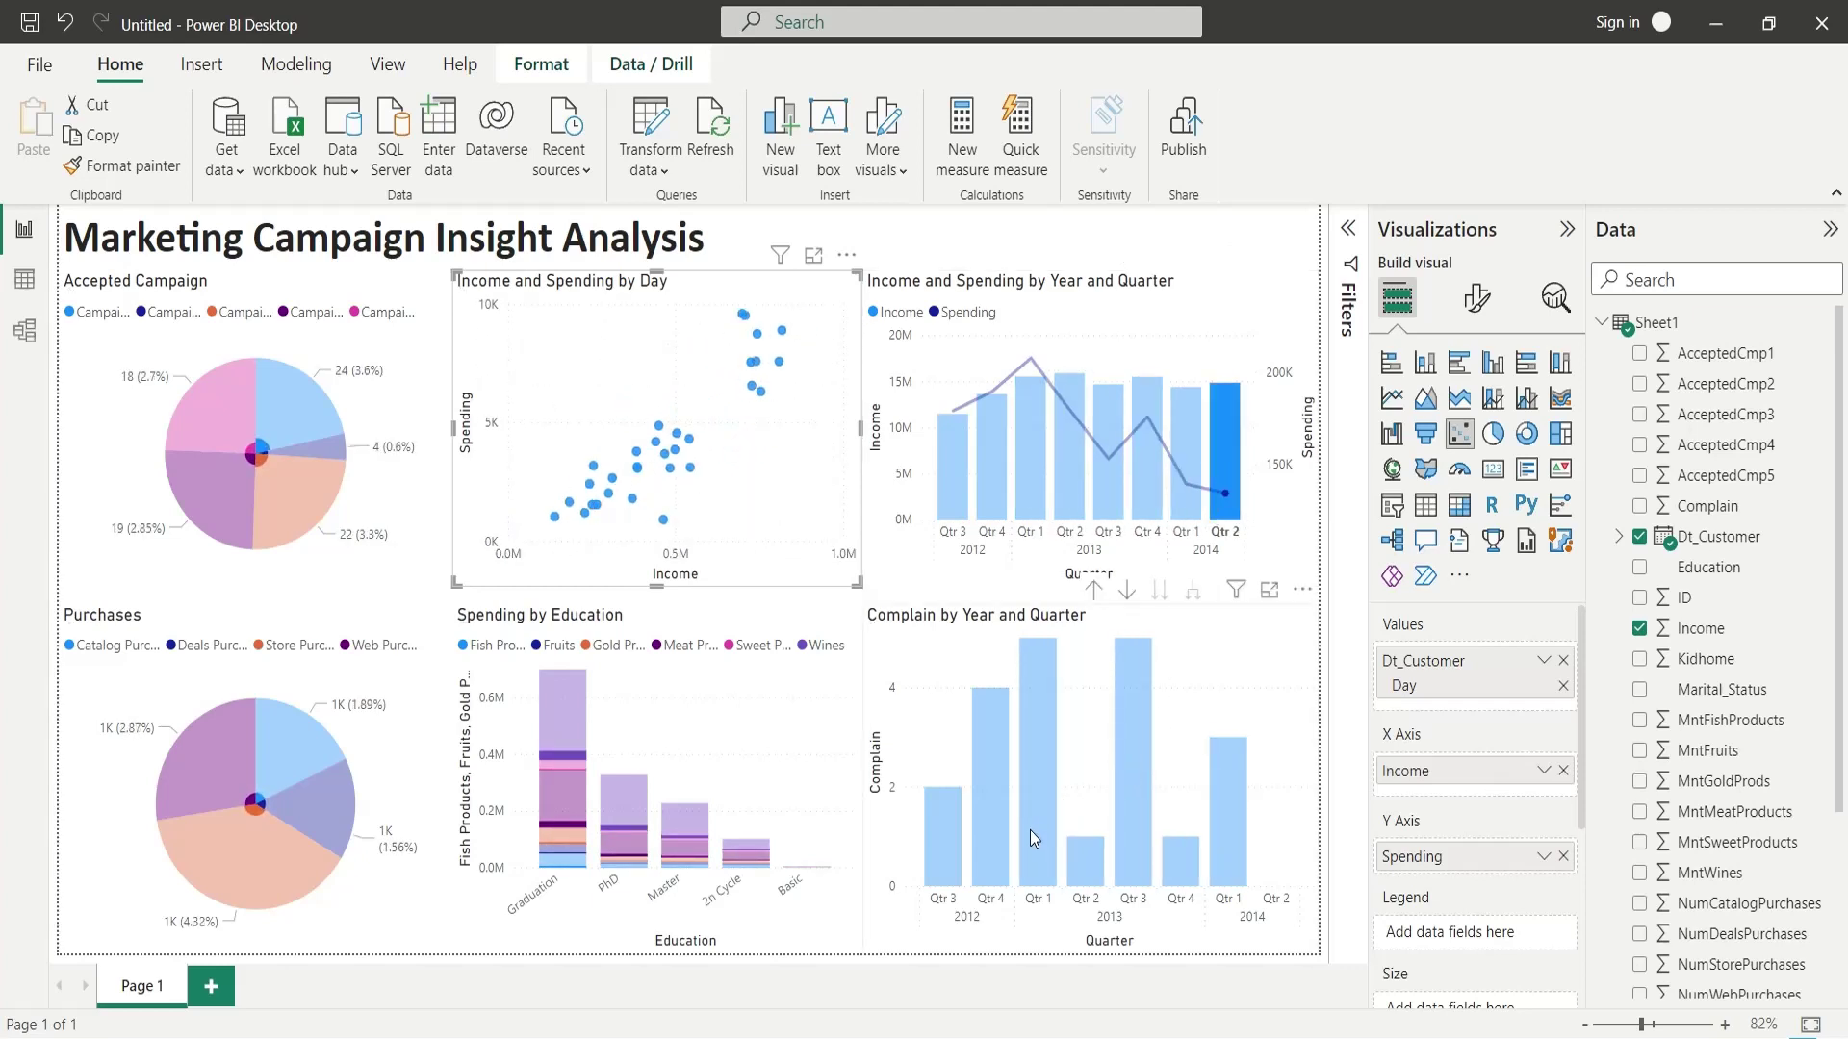
pyautogui.moveTo(941, 852)
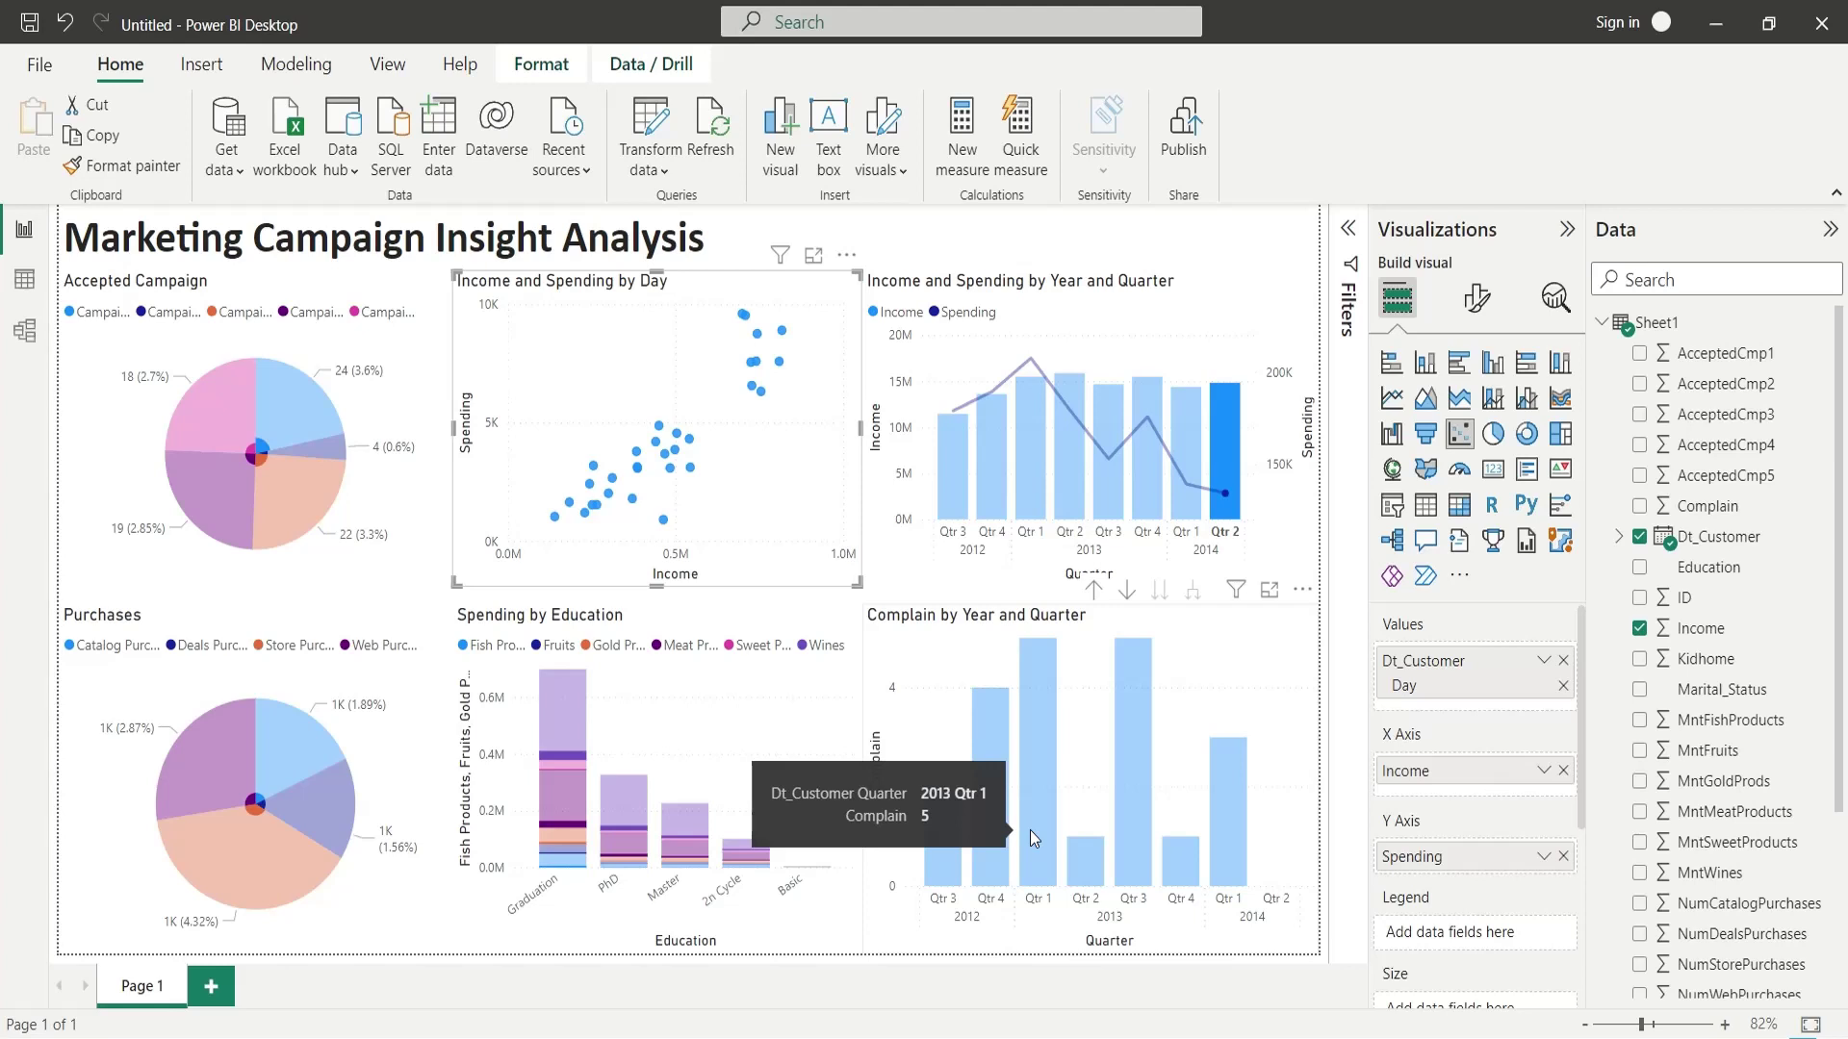
# Filter by complaints in Qtr 3 2012, Qtr 3 2013 and Qtr 1 2014, then clear highlights.
pyautogui.click(944, 844)
pyautogui.click(984, 856)
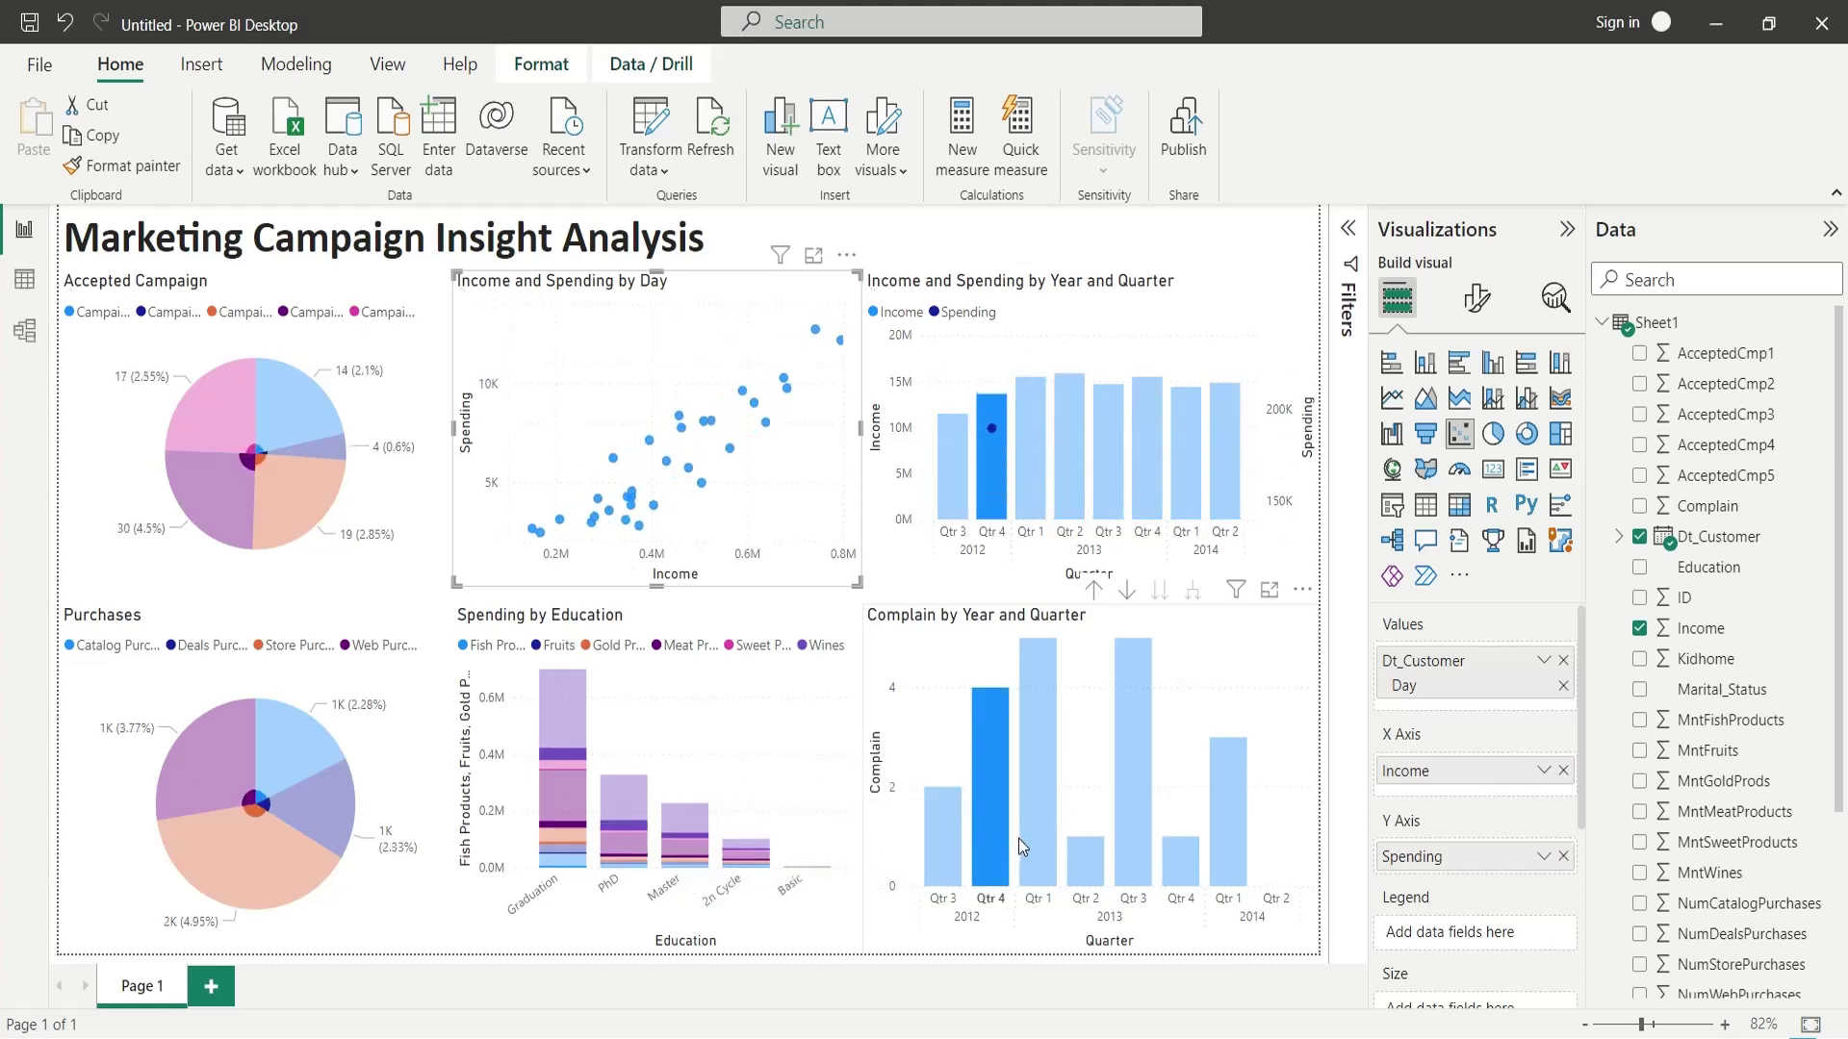
pyautogui.click(1018, 838)
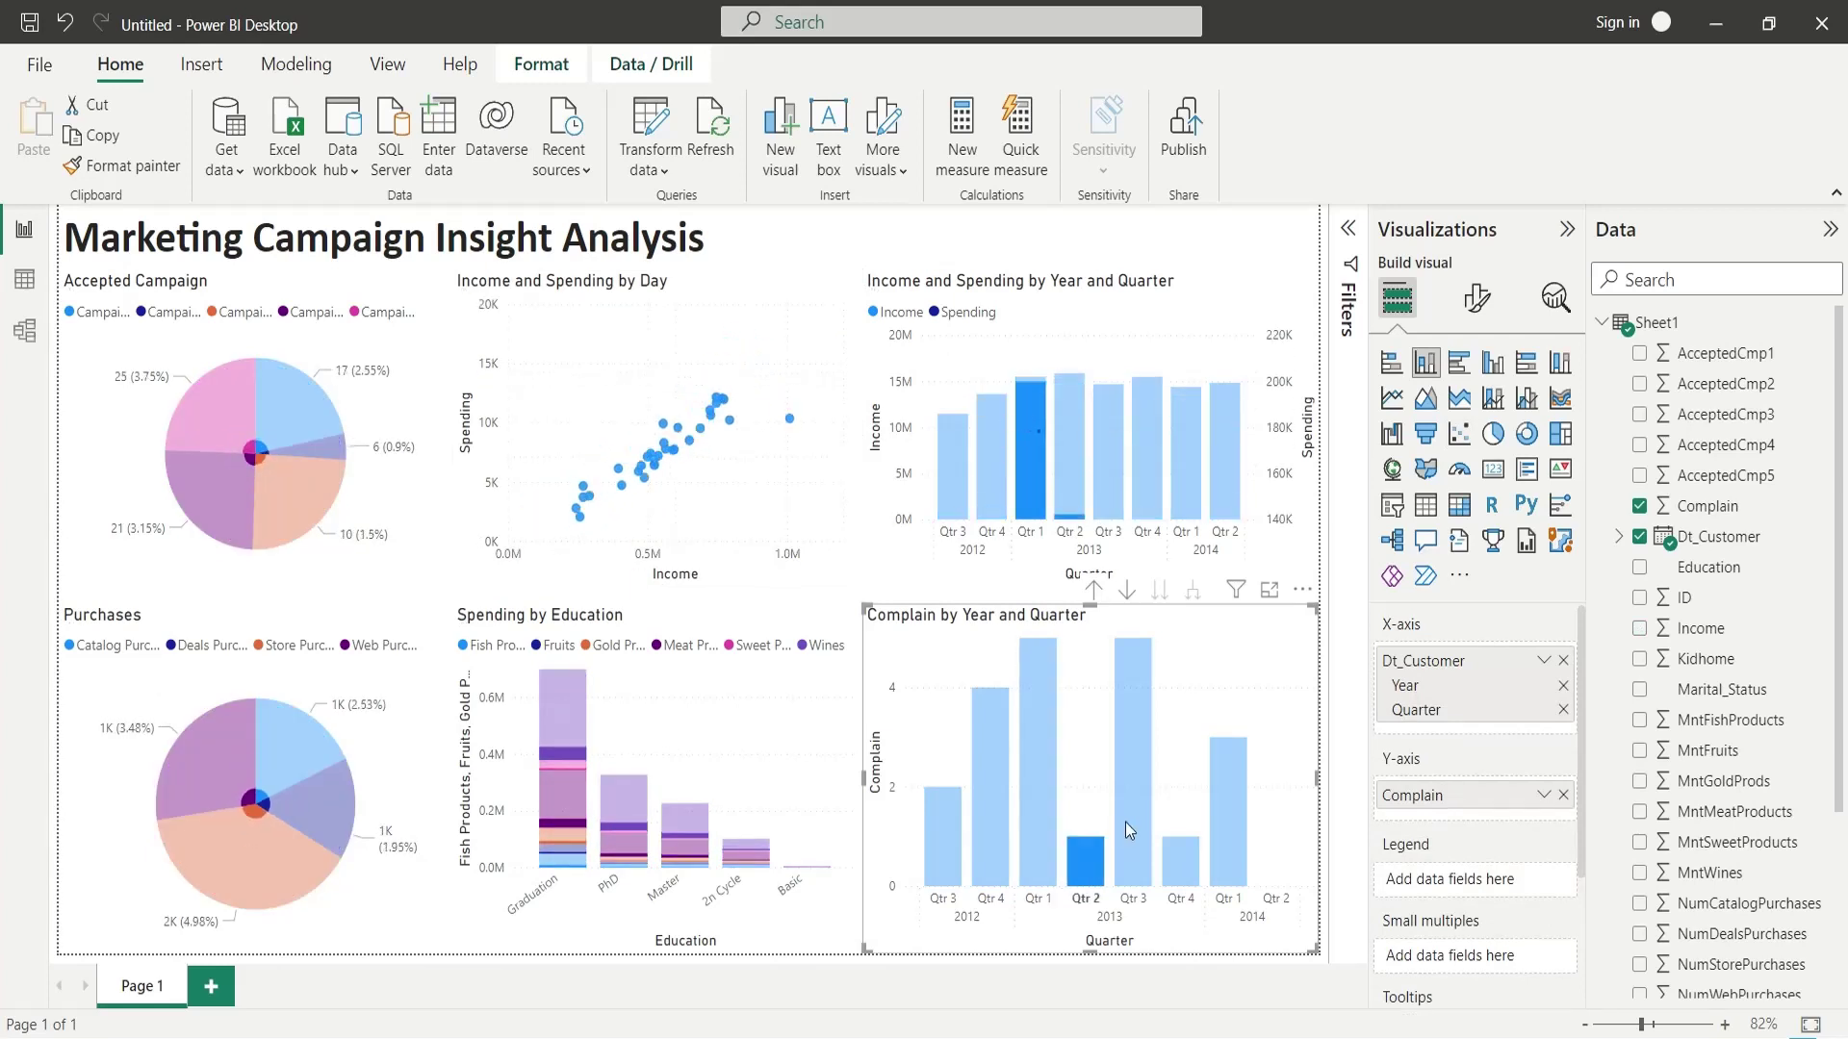
pyautogui.click(1133, 837)
pyautogui.click(1228, 837)
pyautogui.click(1326, 876)
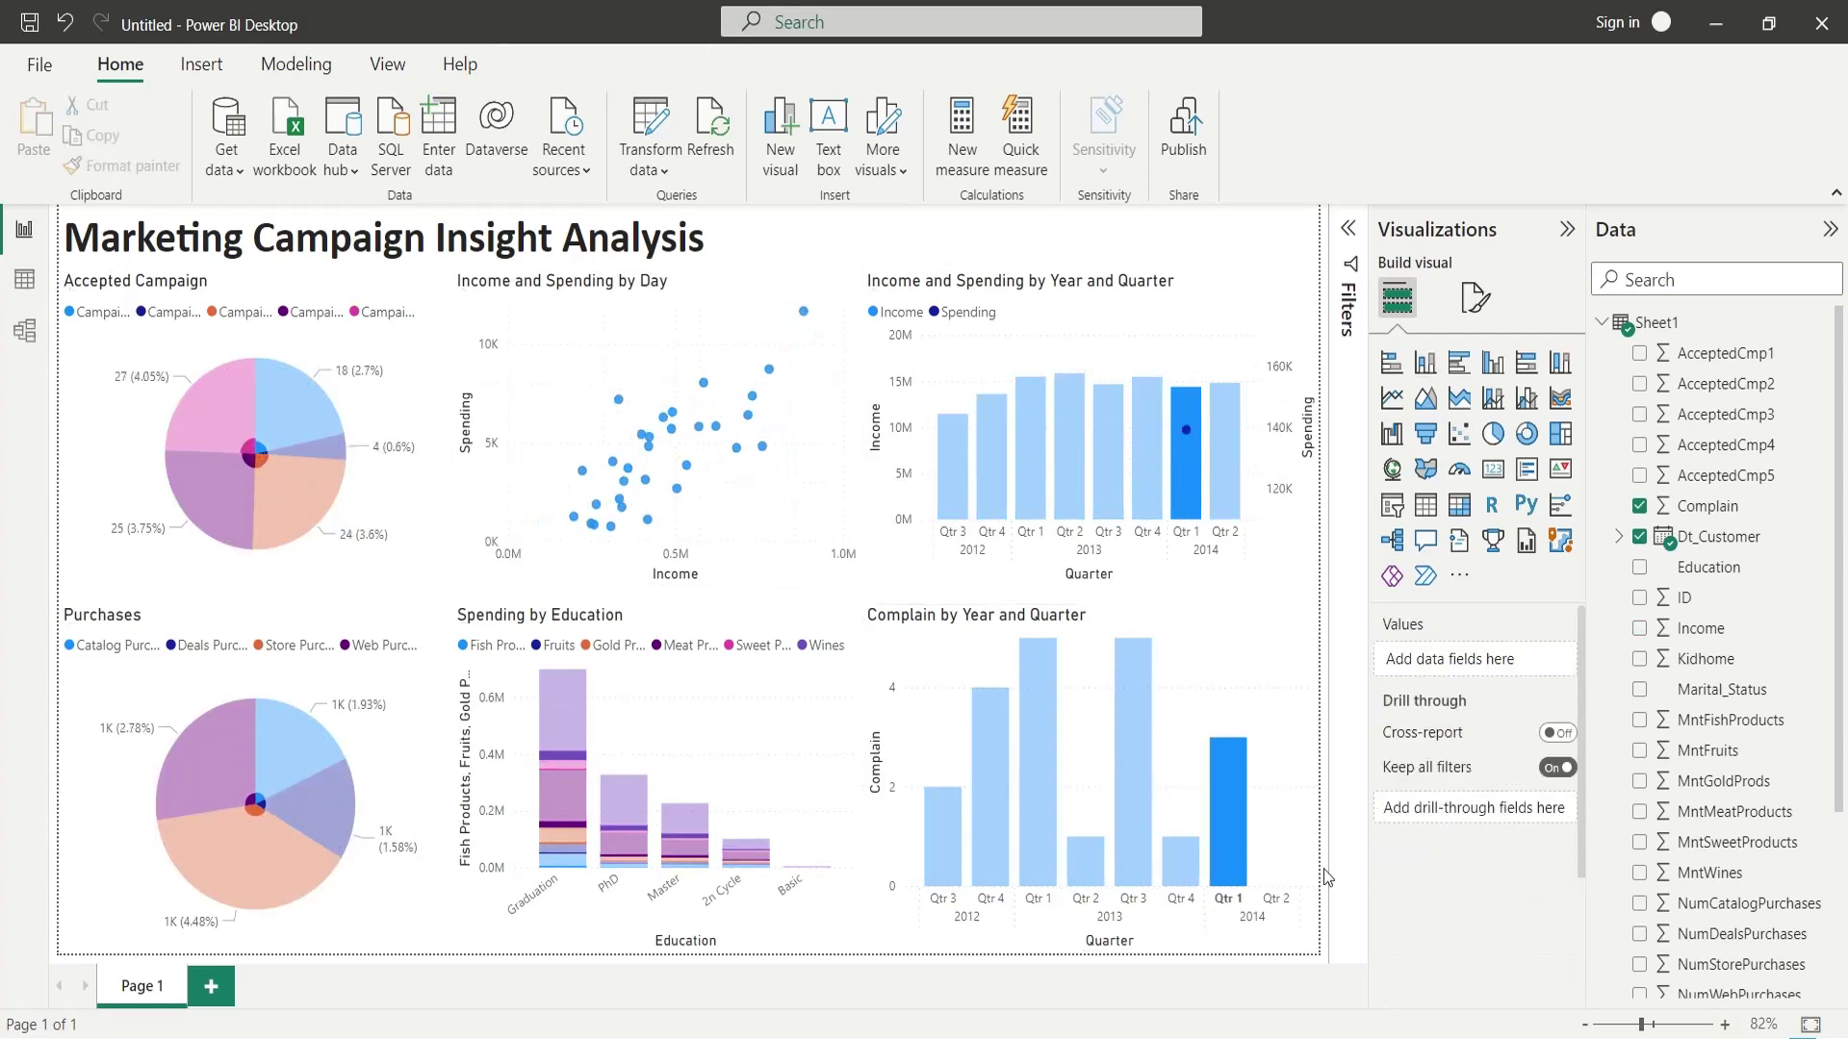
pyautogui.click(1229, 844)
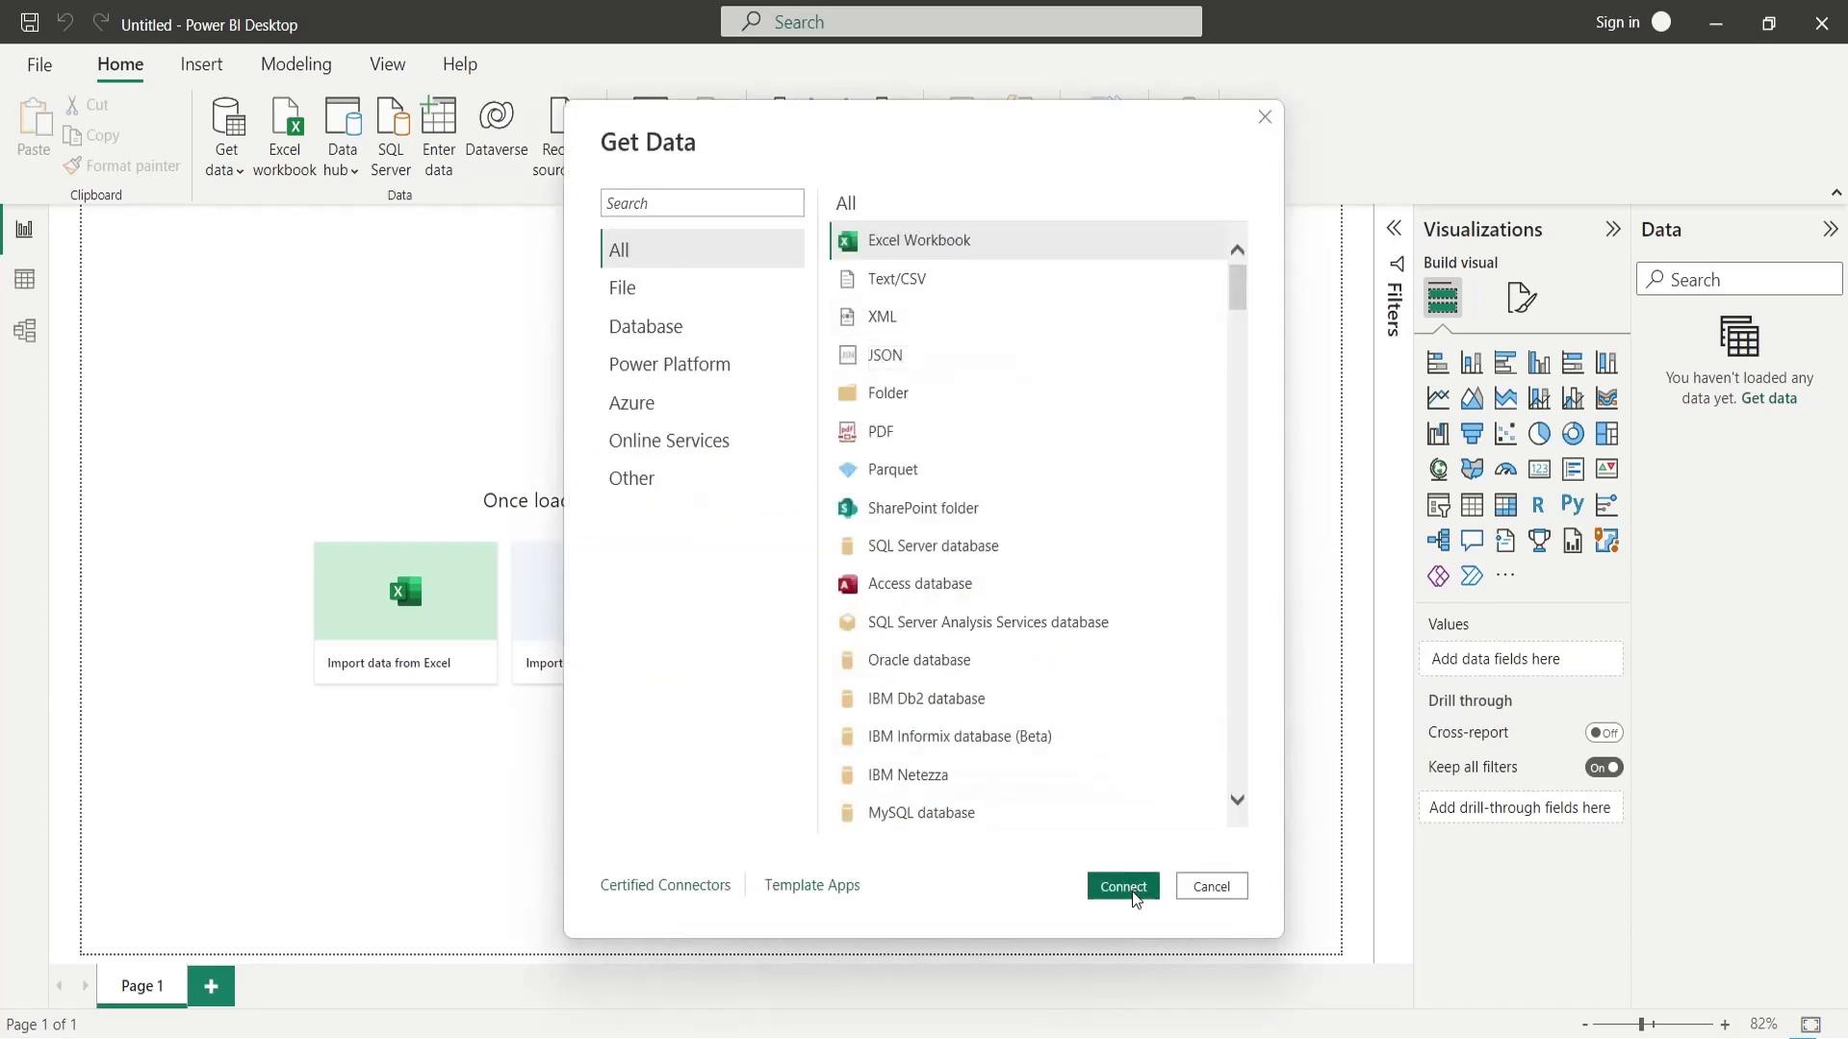
# Load Sheet1 from the marketing_campaign.xlsx Excel workbook into the report.
pyautogui.click(1134, 895)
pyautogui.click(369, 210)
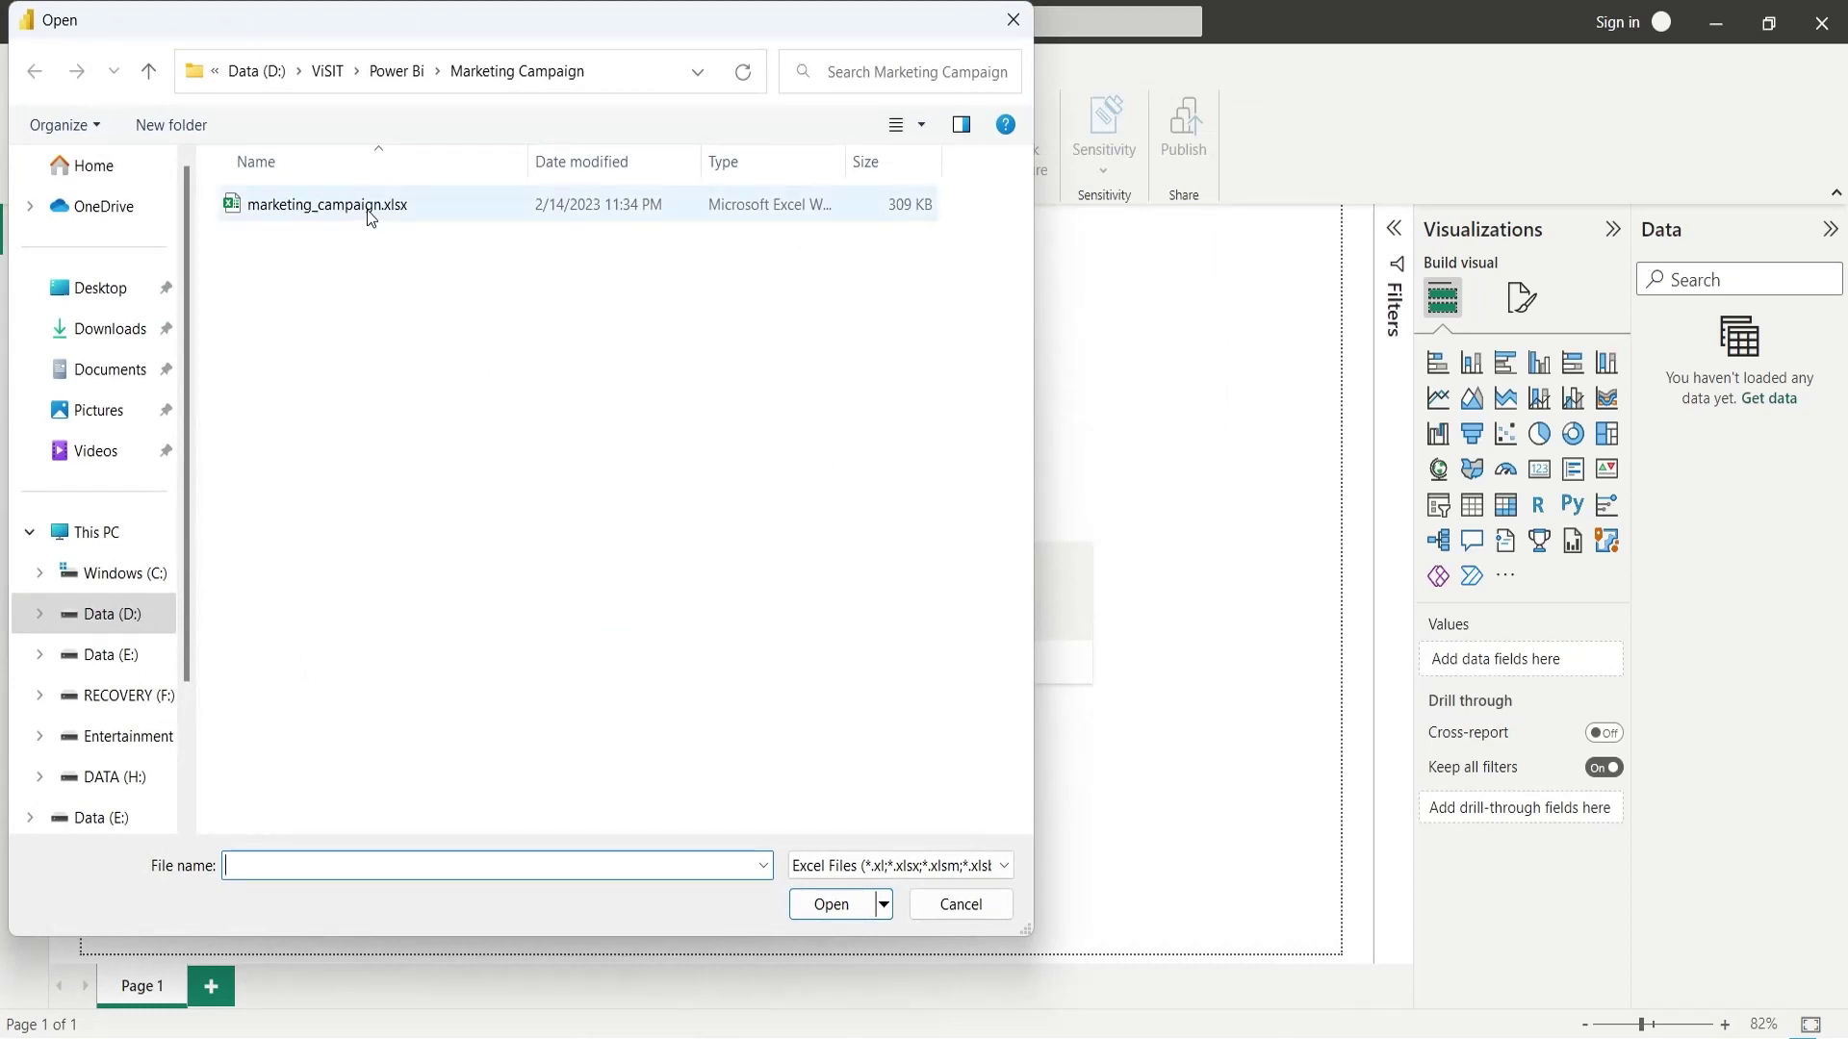
pyautogui.click(832, 905)
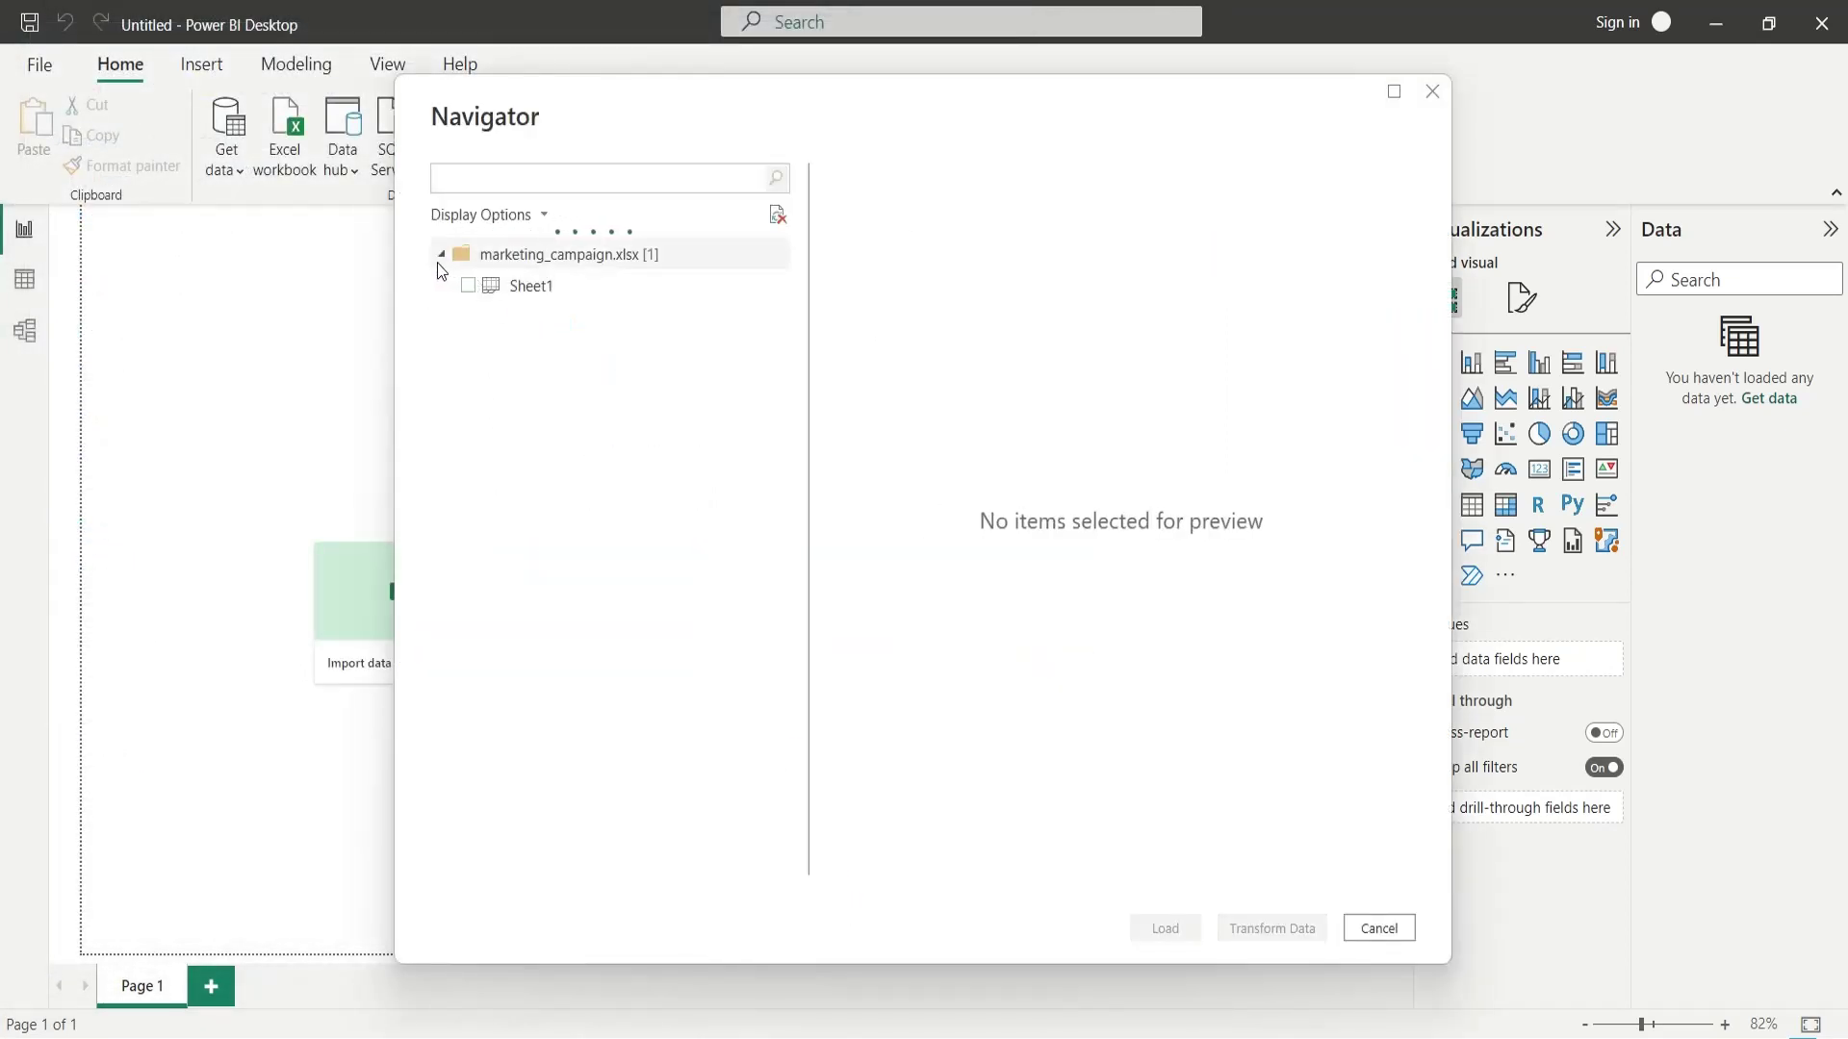
pyautogui.click(468, 286)
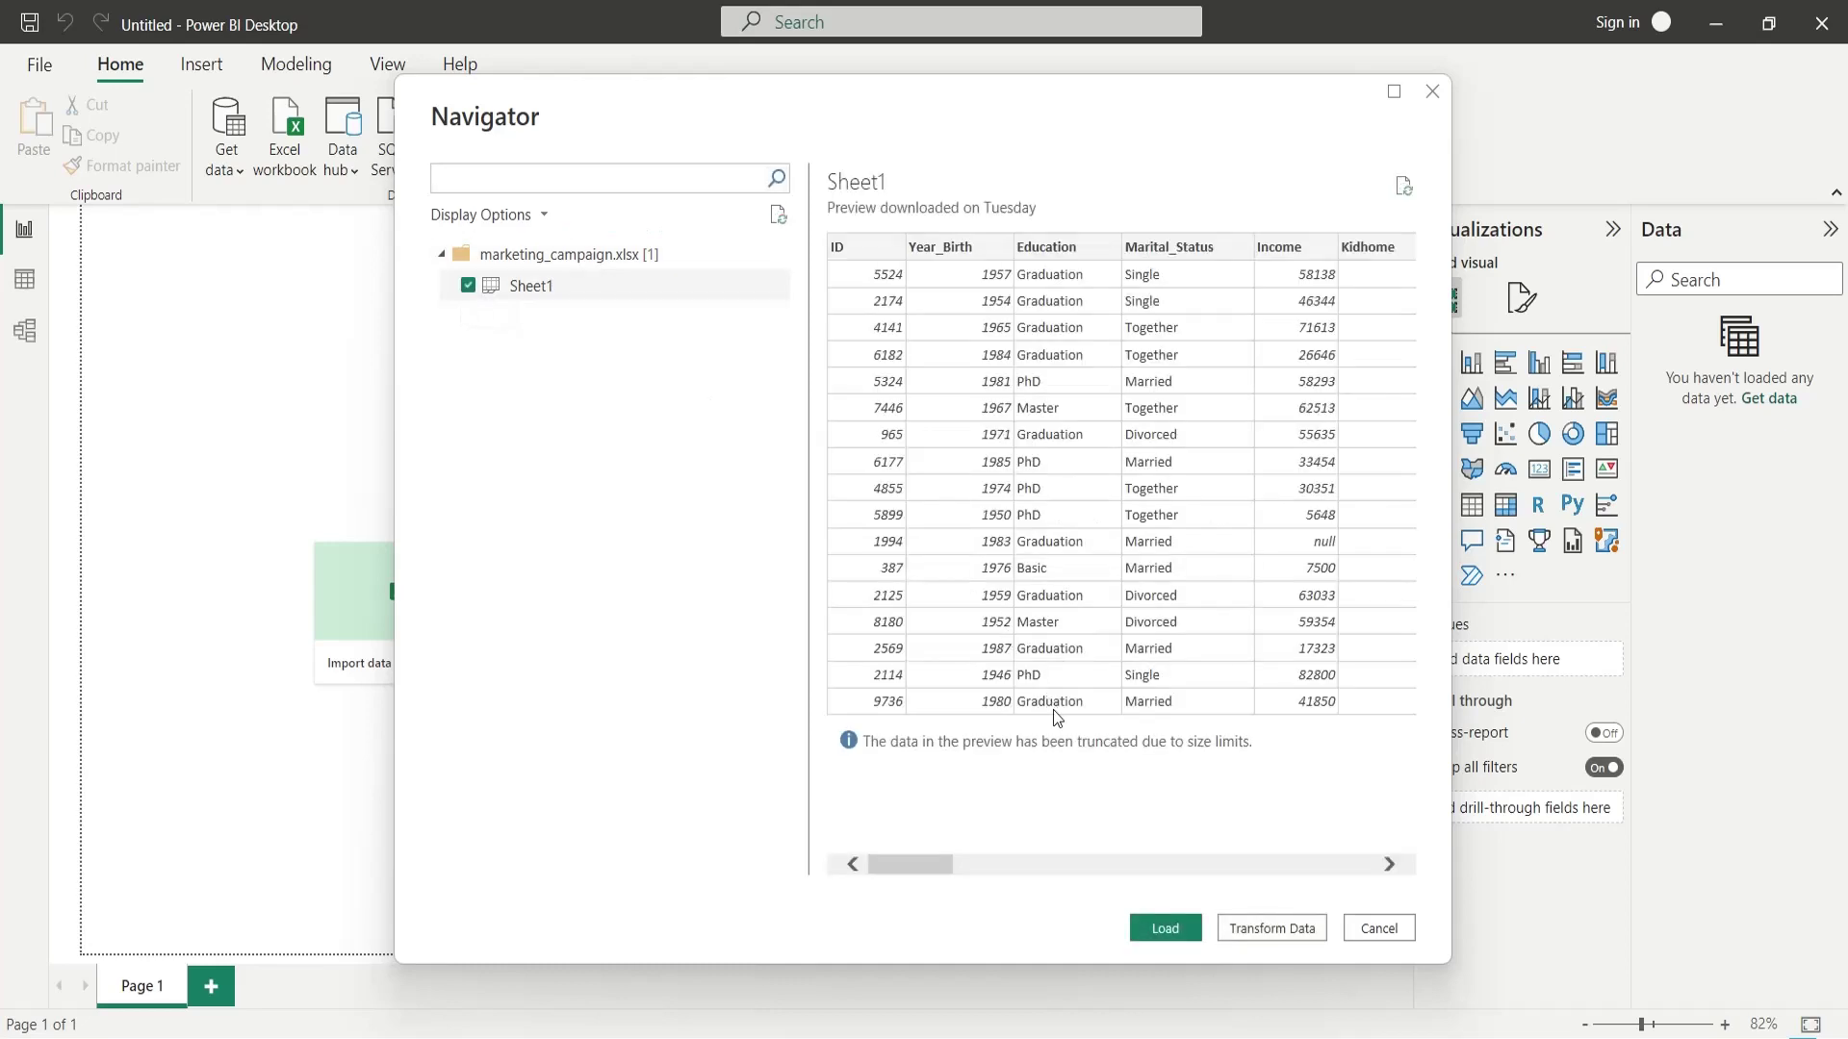
pyautogui.click(1165, 929)
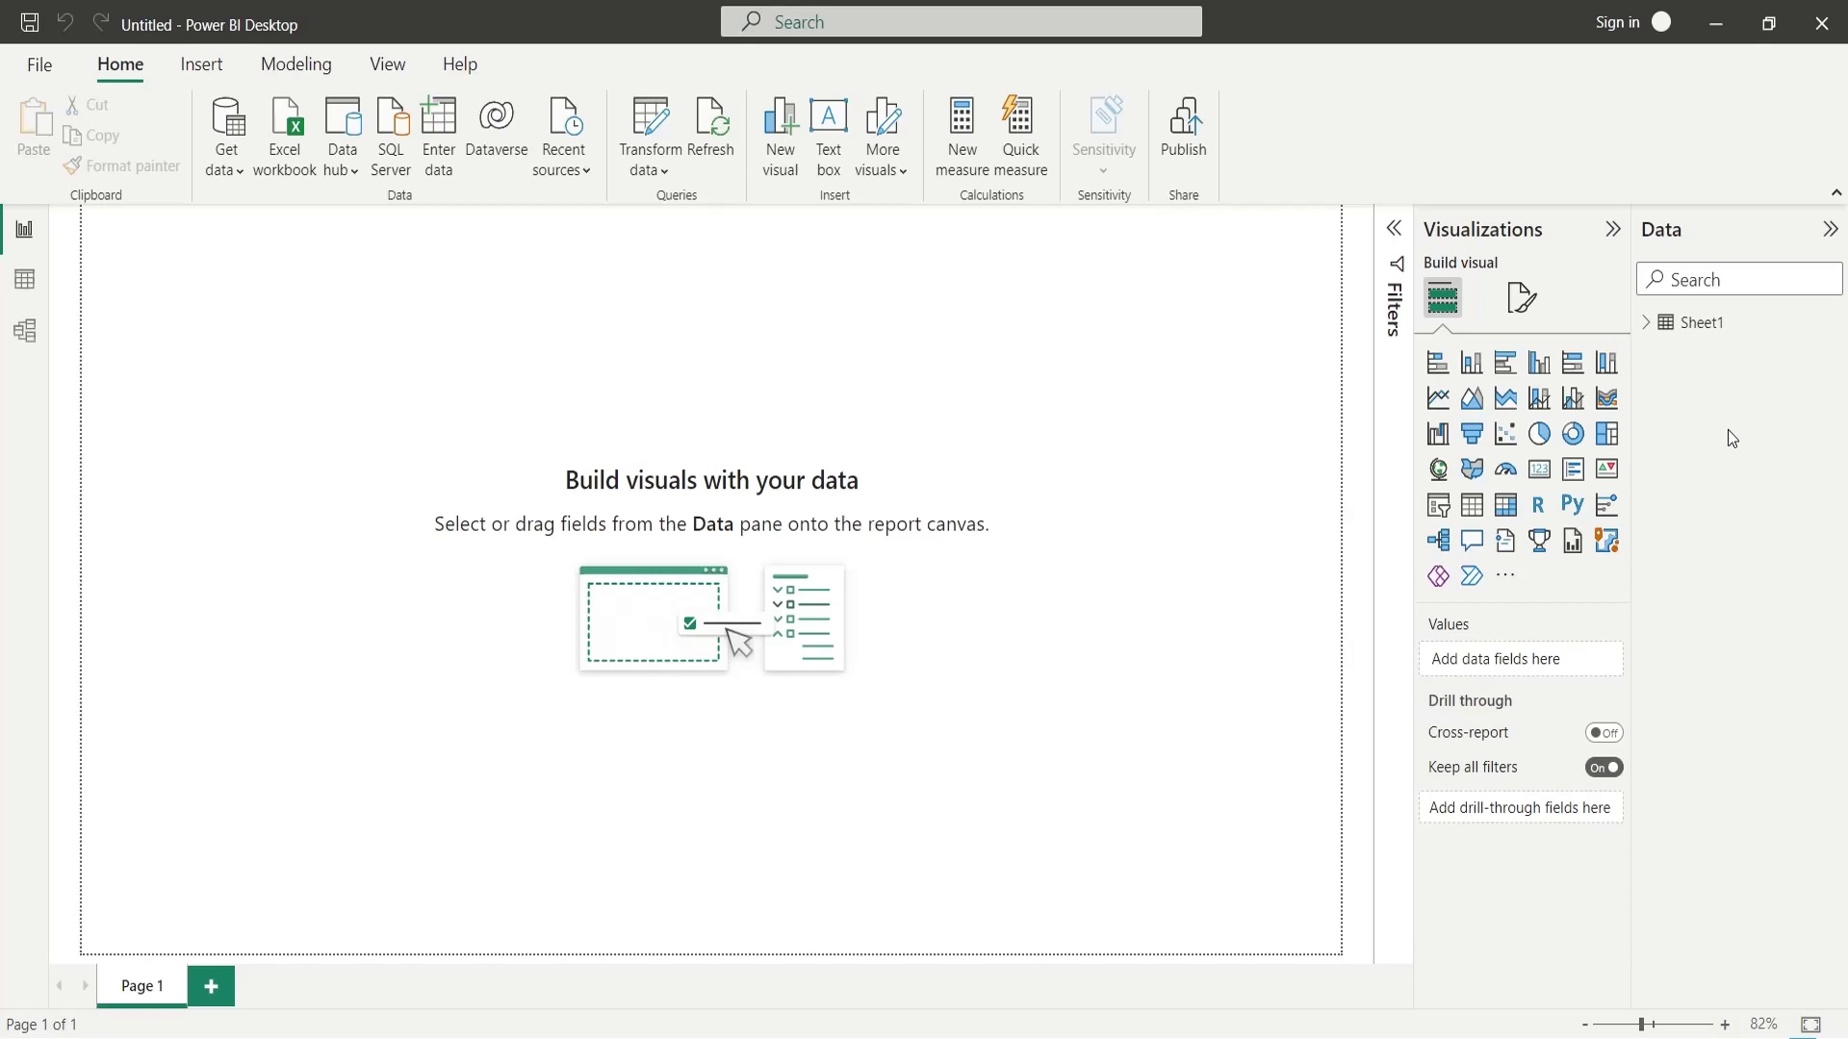
# Expand Sheet1 in the Data pane to show its fields.
pyautogui.click(1646, 322)
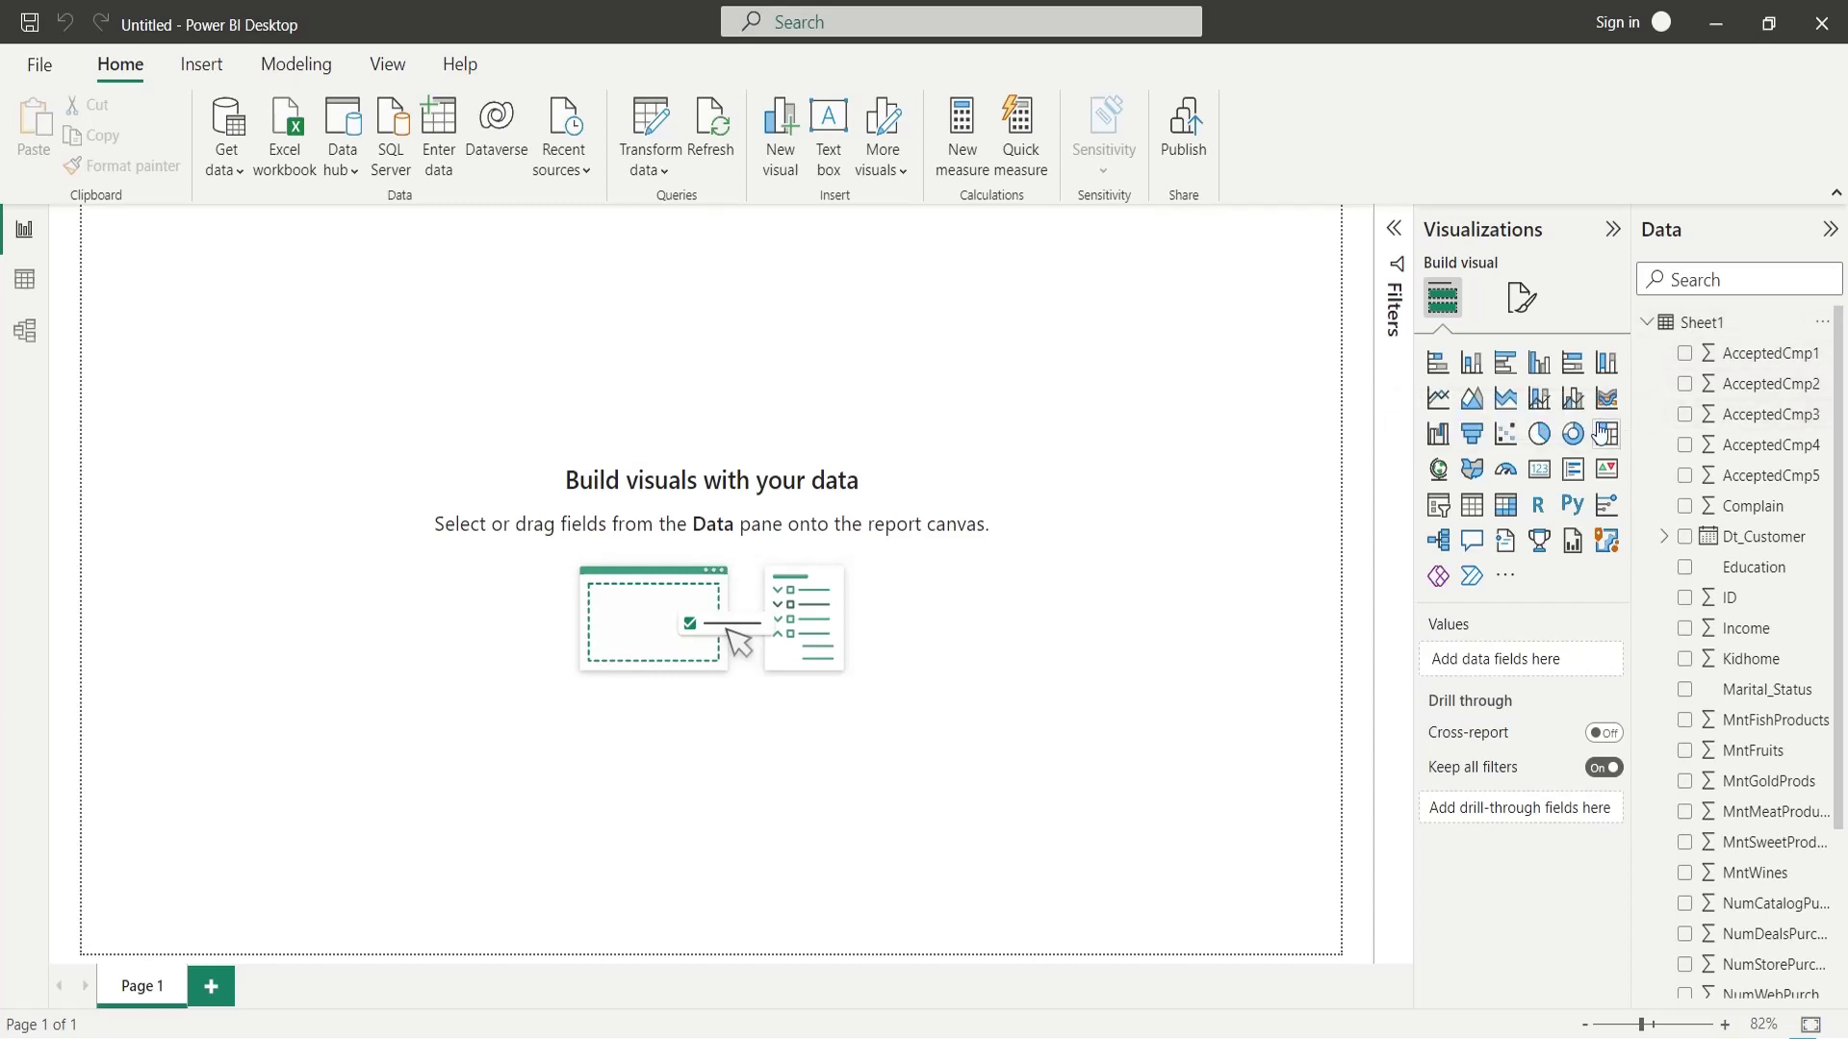
# Add a text box with the title and set its font size to 32.
pyautogui.click(826, 138)
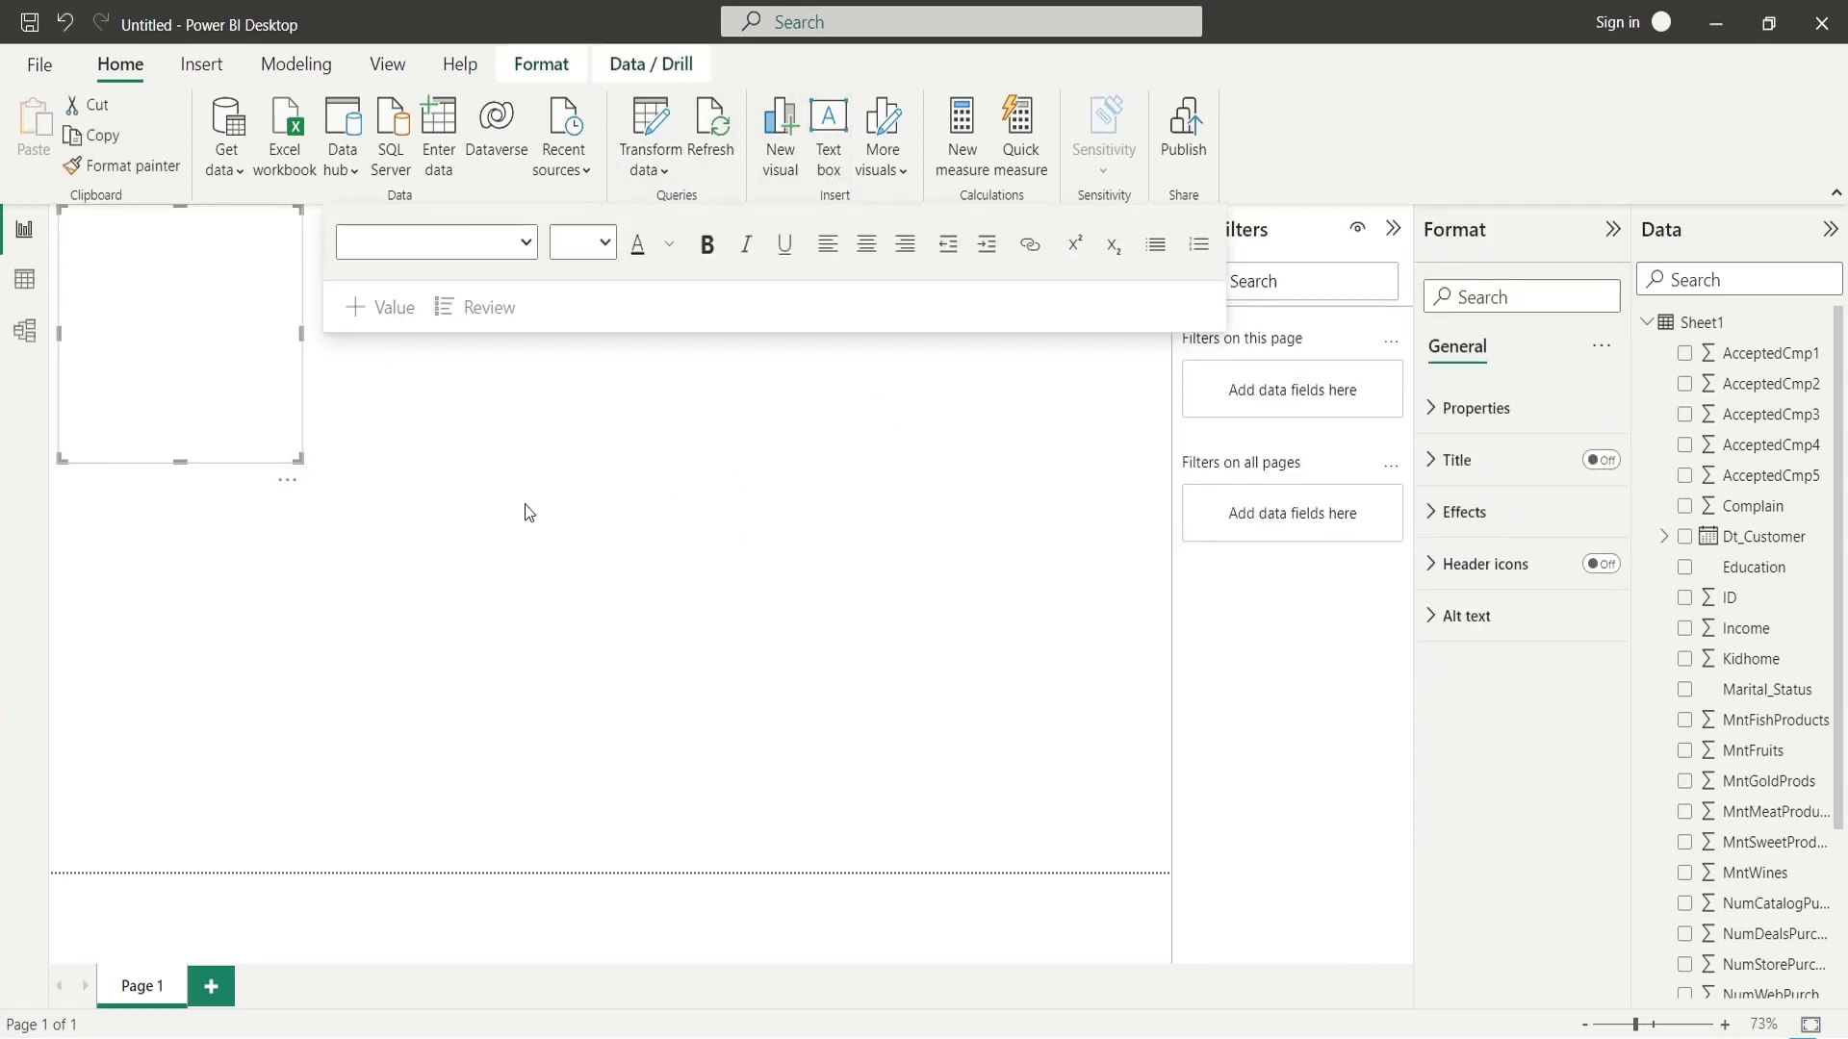
pyautogui.click(152, 365)
pyautogui.write('Marketing Campai')
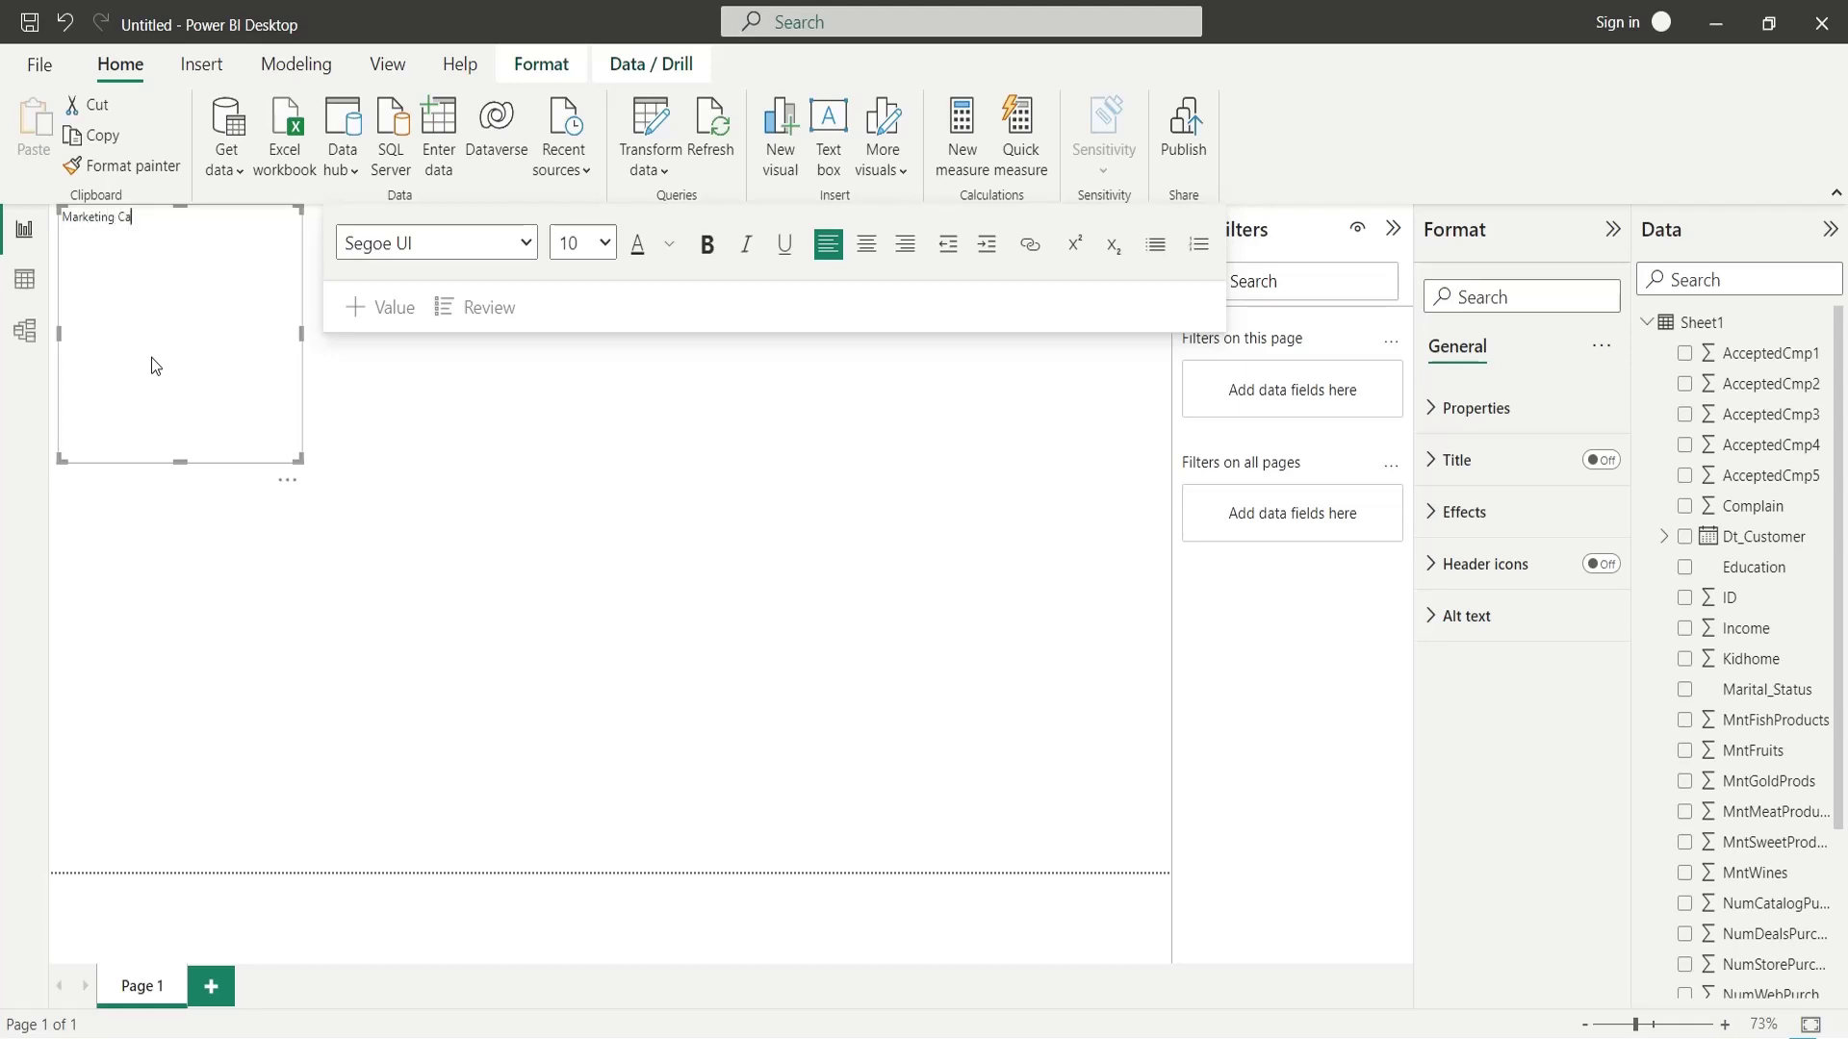
pyautogui.write('gn Insight')
pyautogui.write(' Analysis')
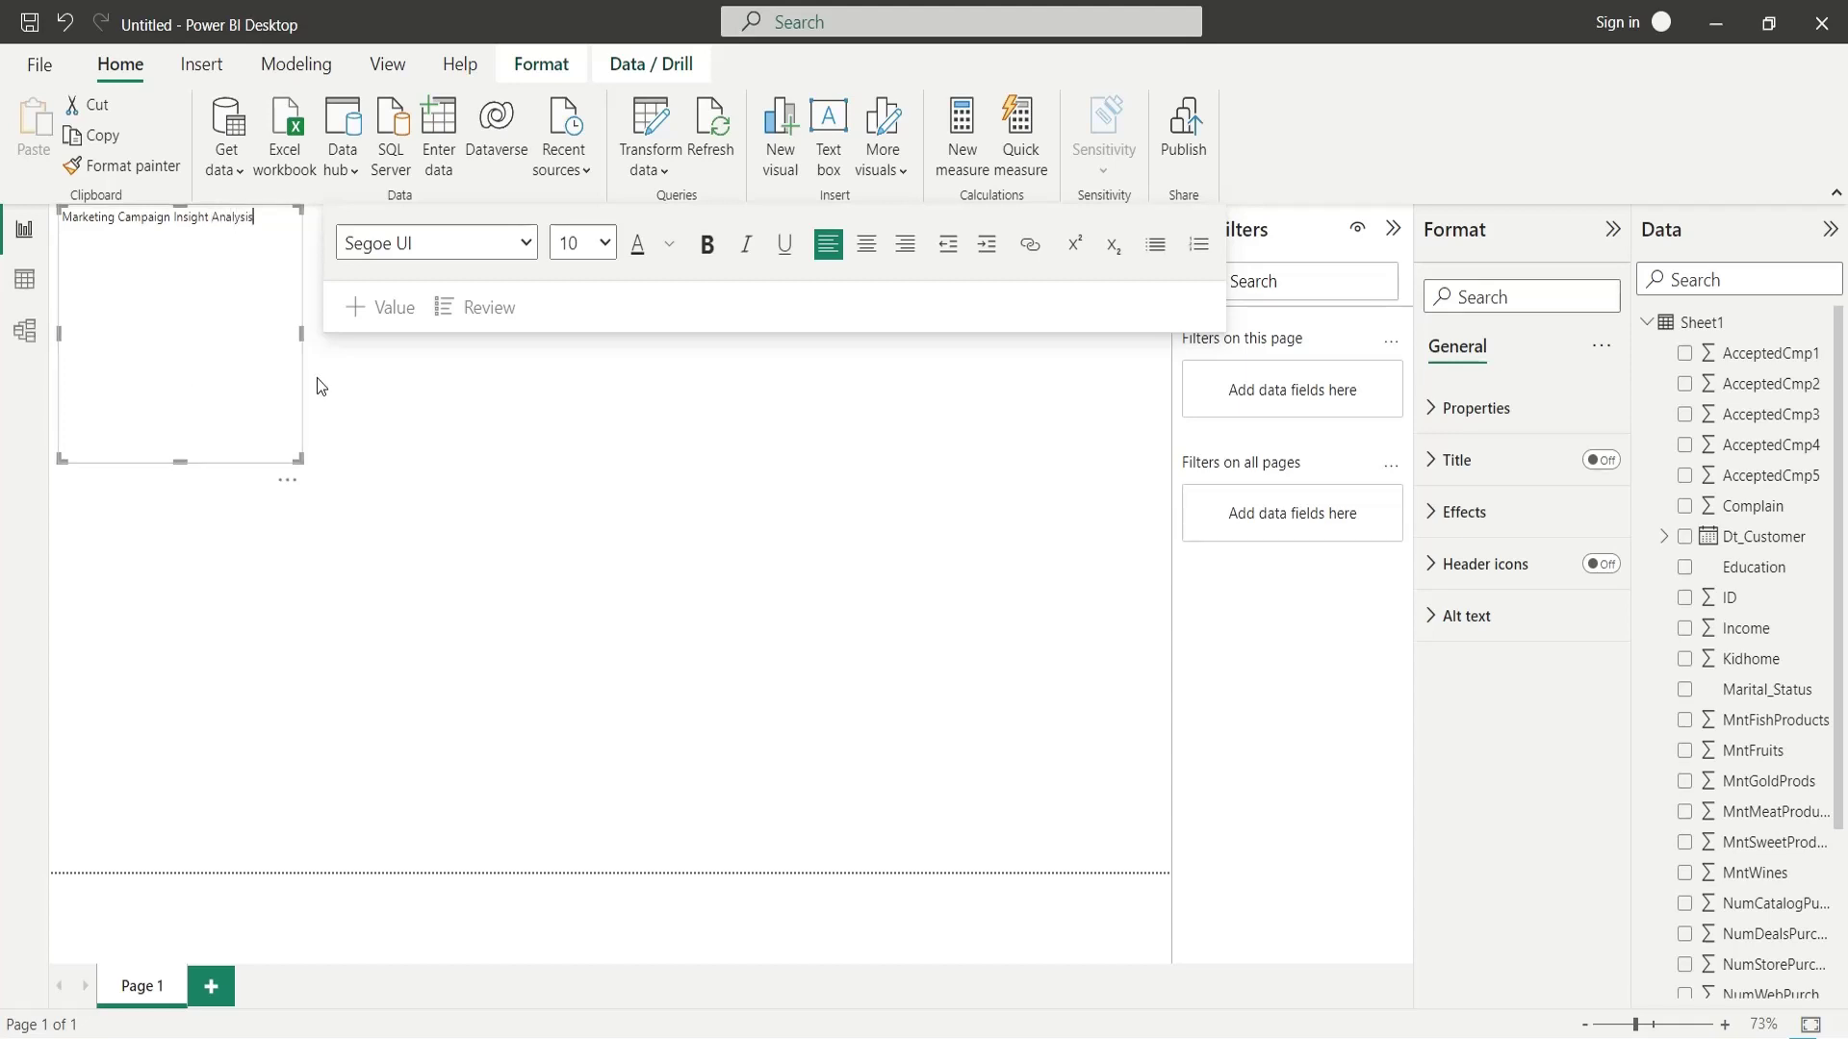
pyautogui.hotkey('ctrl', 'a')
pyautogui.click(604, 243)
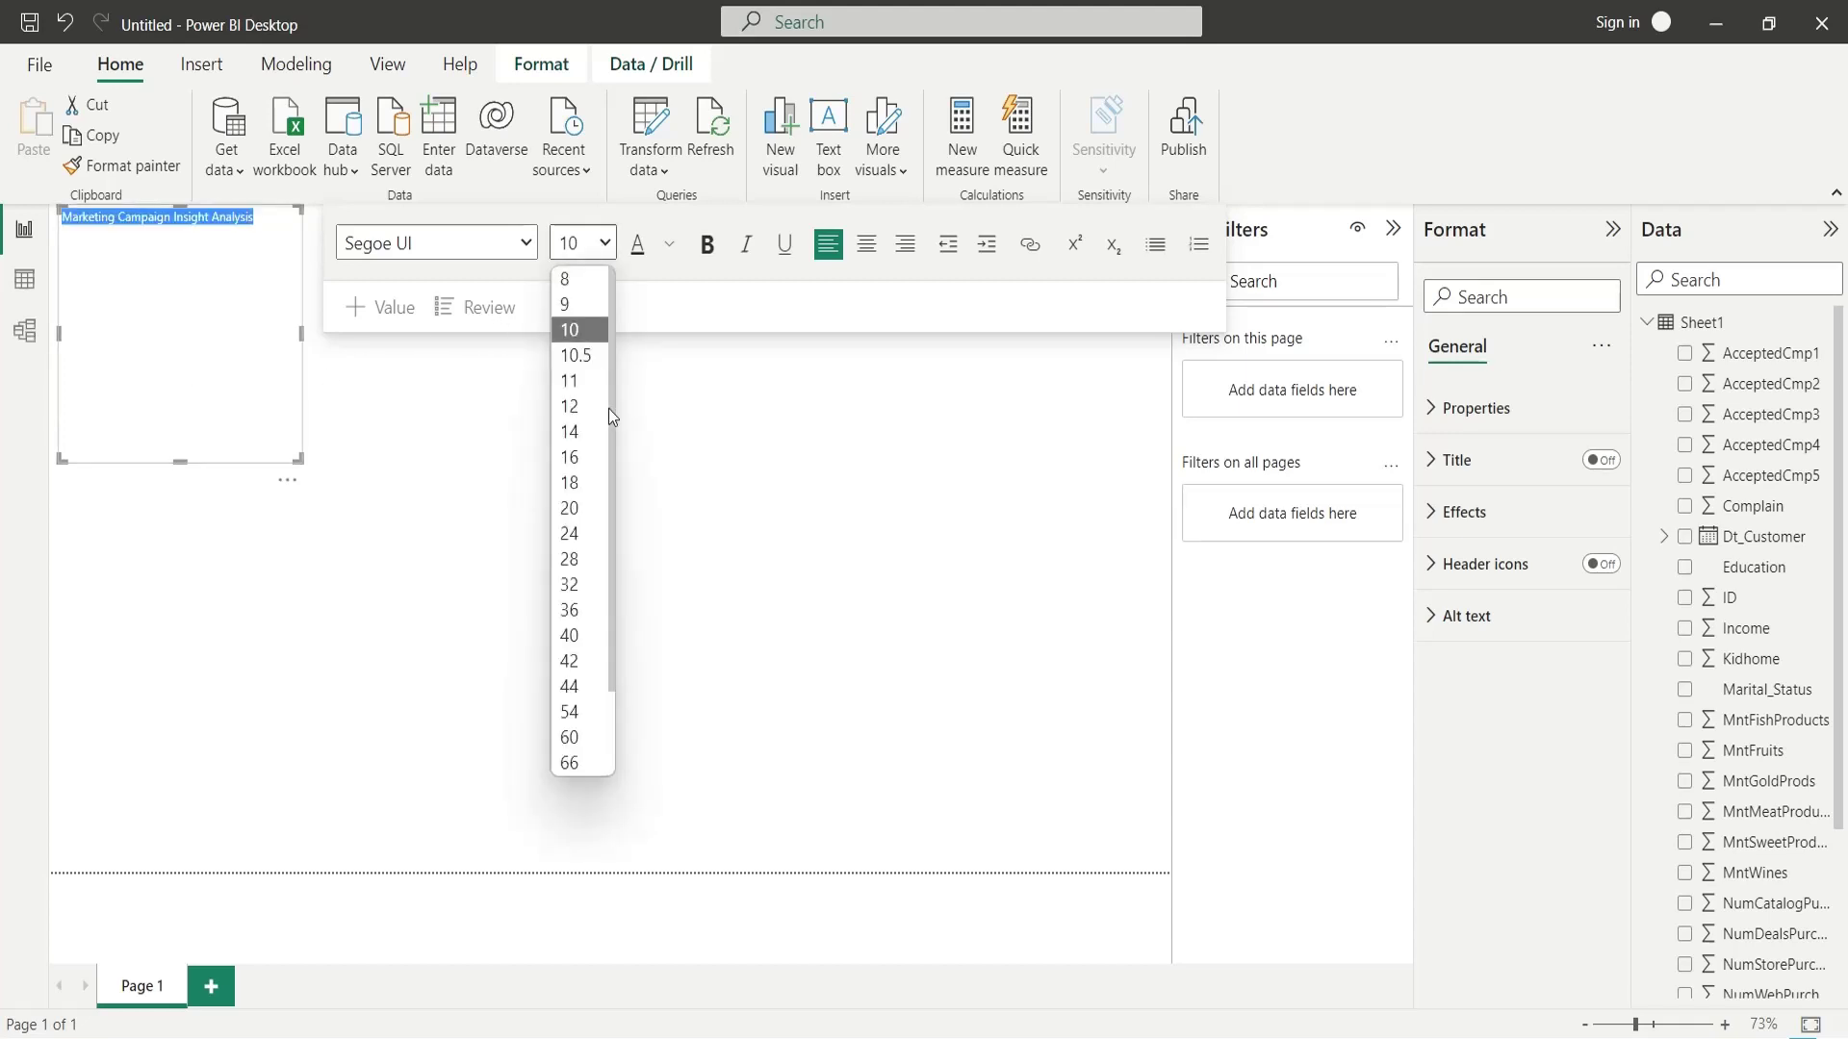
pyautogui.click(594, 577)
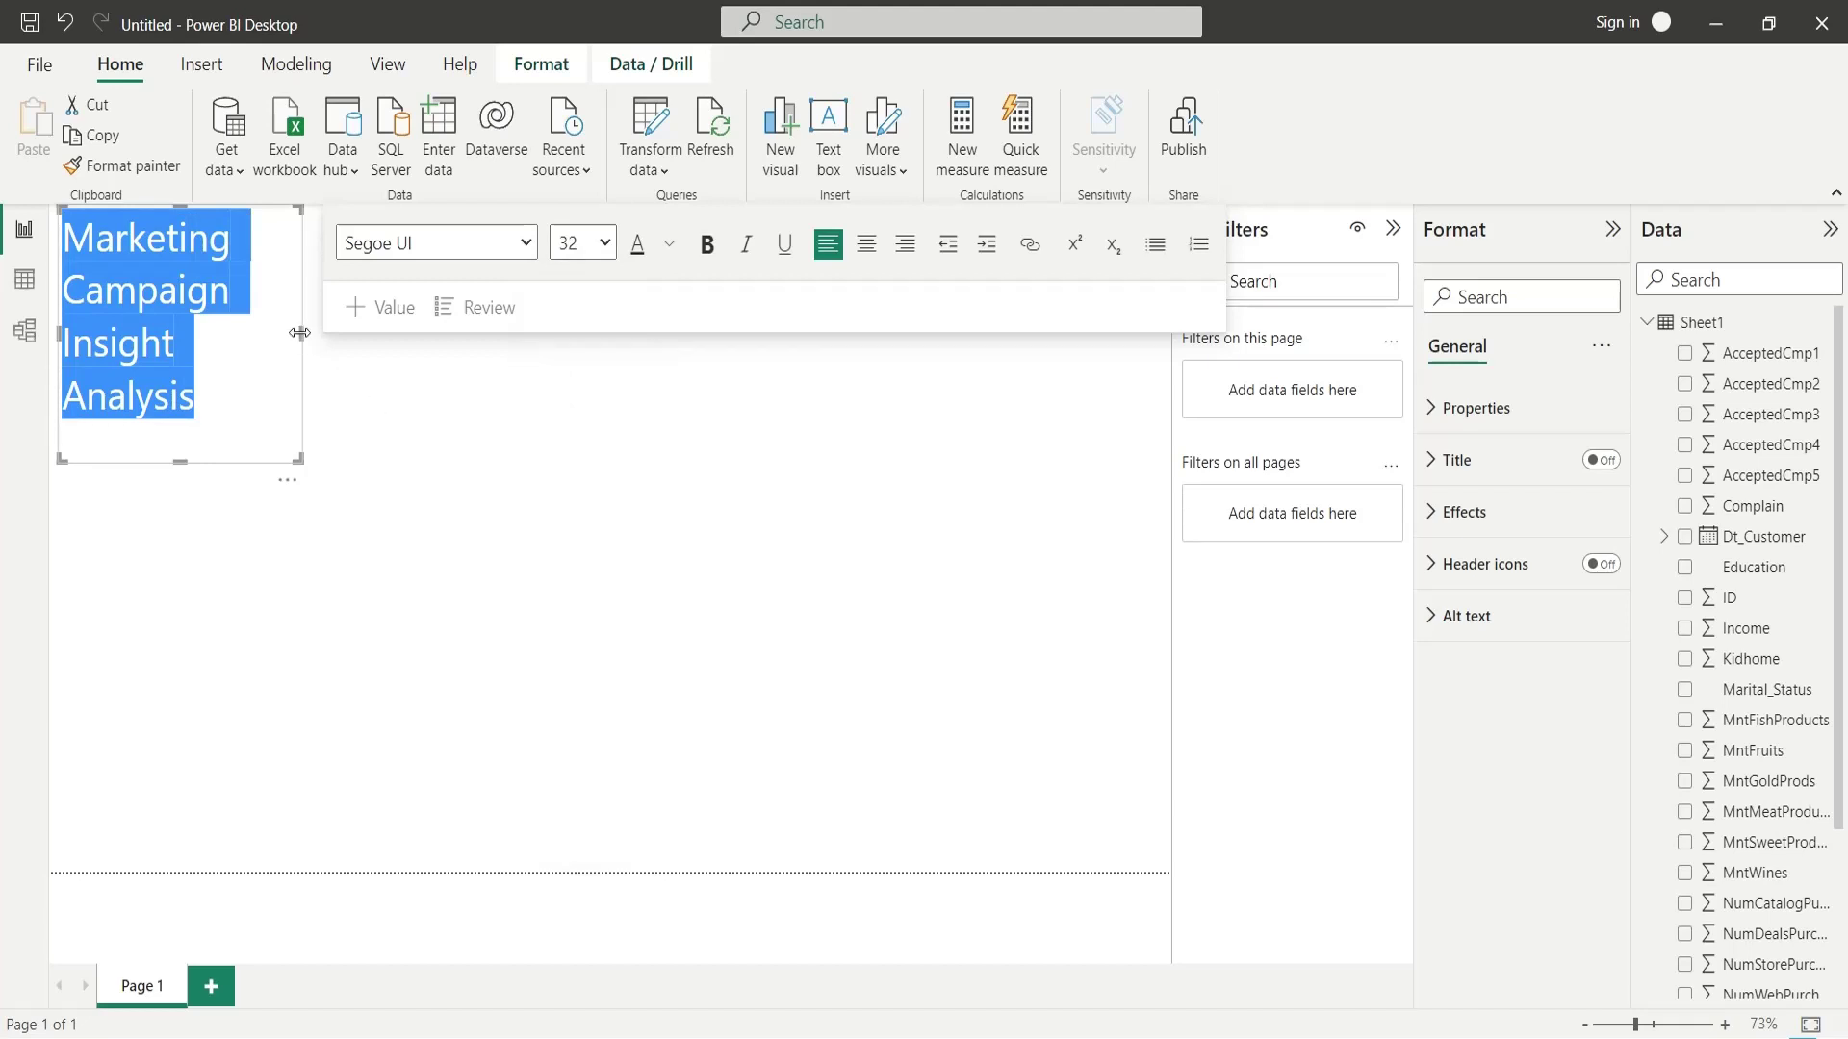
# Resize the title box wider and shorter so the title fits on one line.
pyautogui.moveTo(304, 333); pyautogui.dragTo(1162, 342)
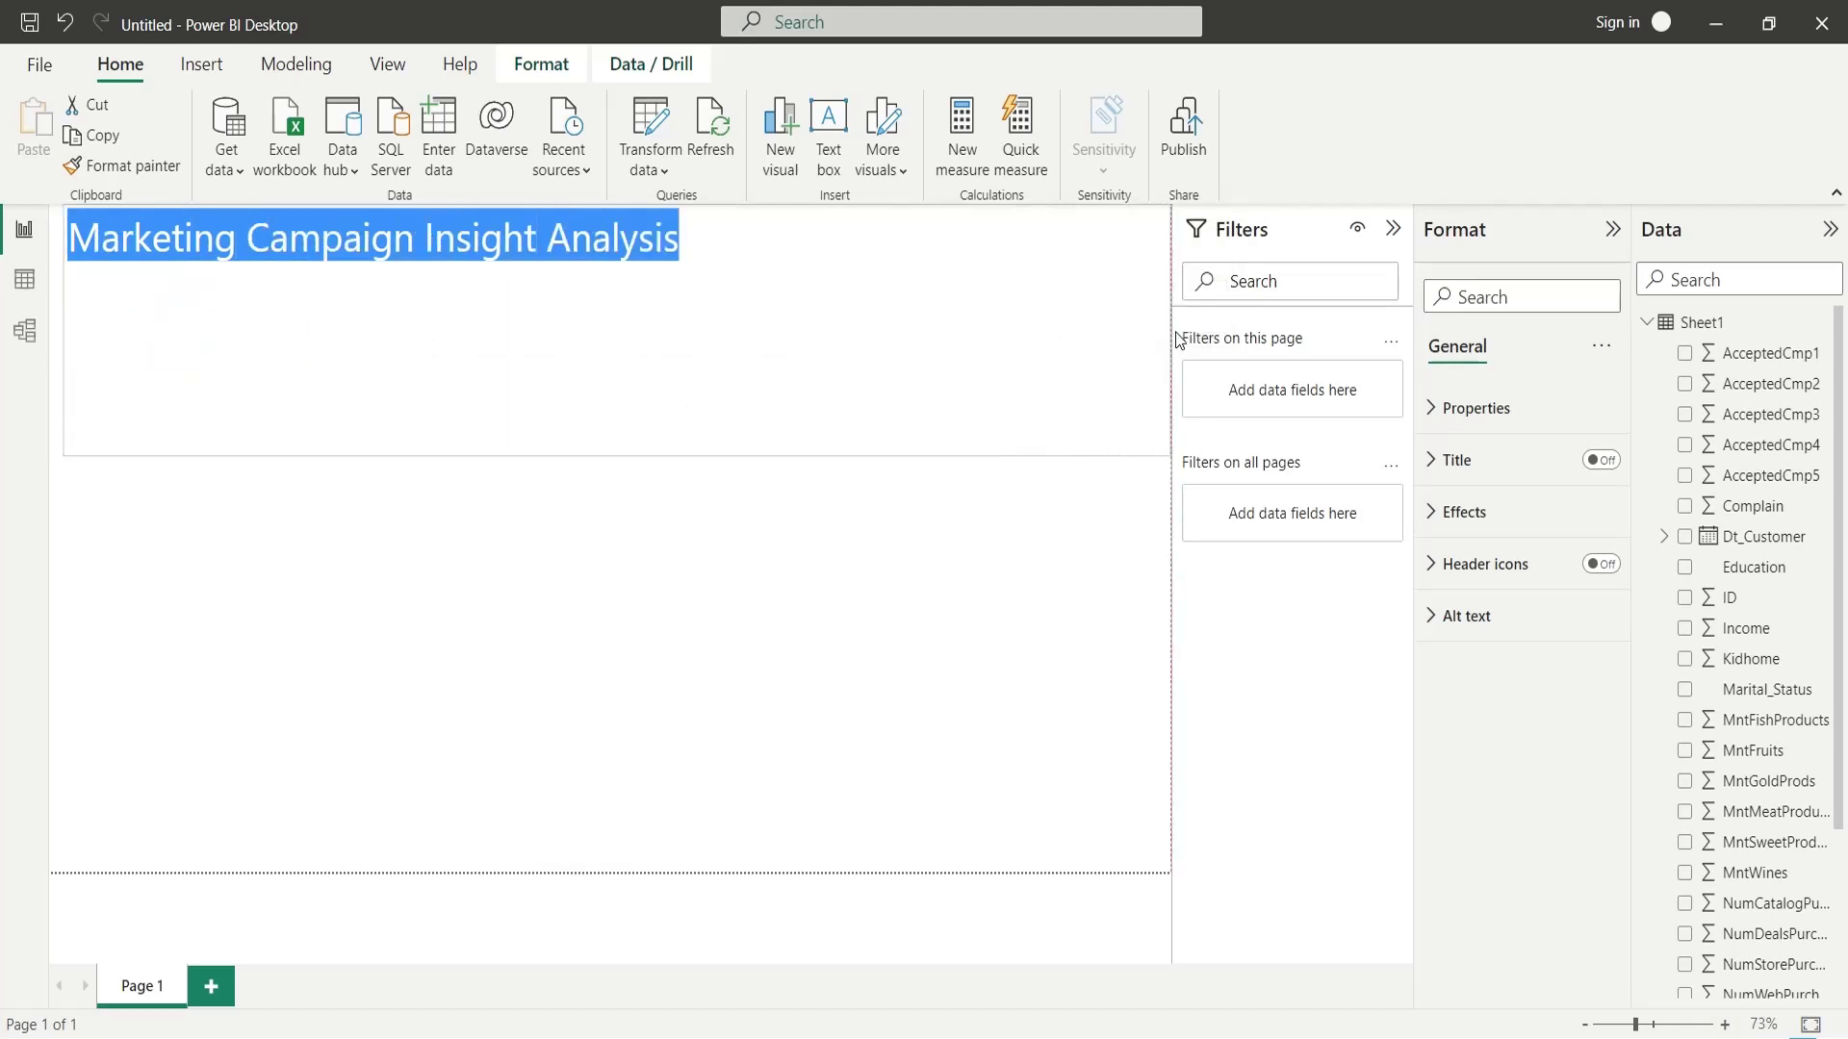
pyautogui.click(1394, 229)
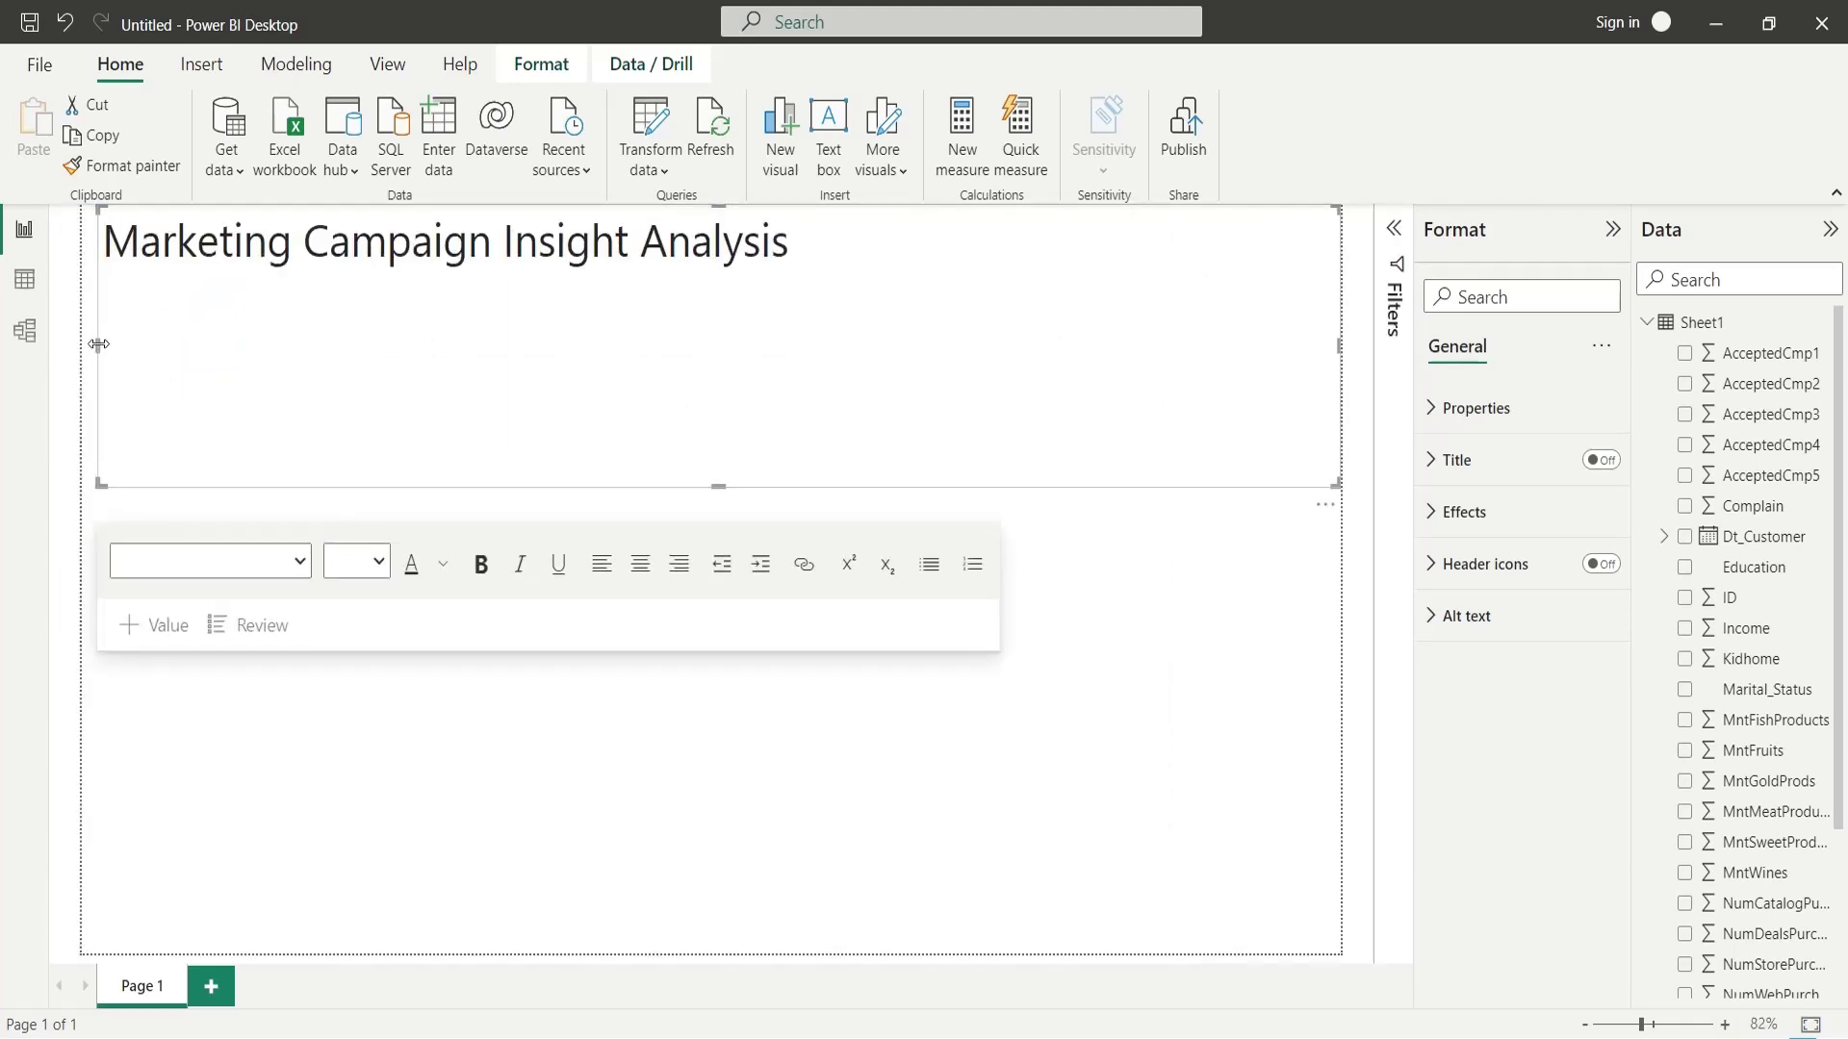
pyautogui.moveTo(98, 347); pyautogui.dragTo(82, 347)
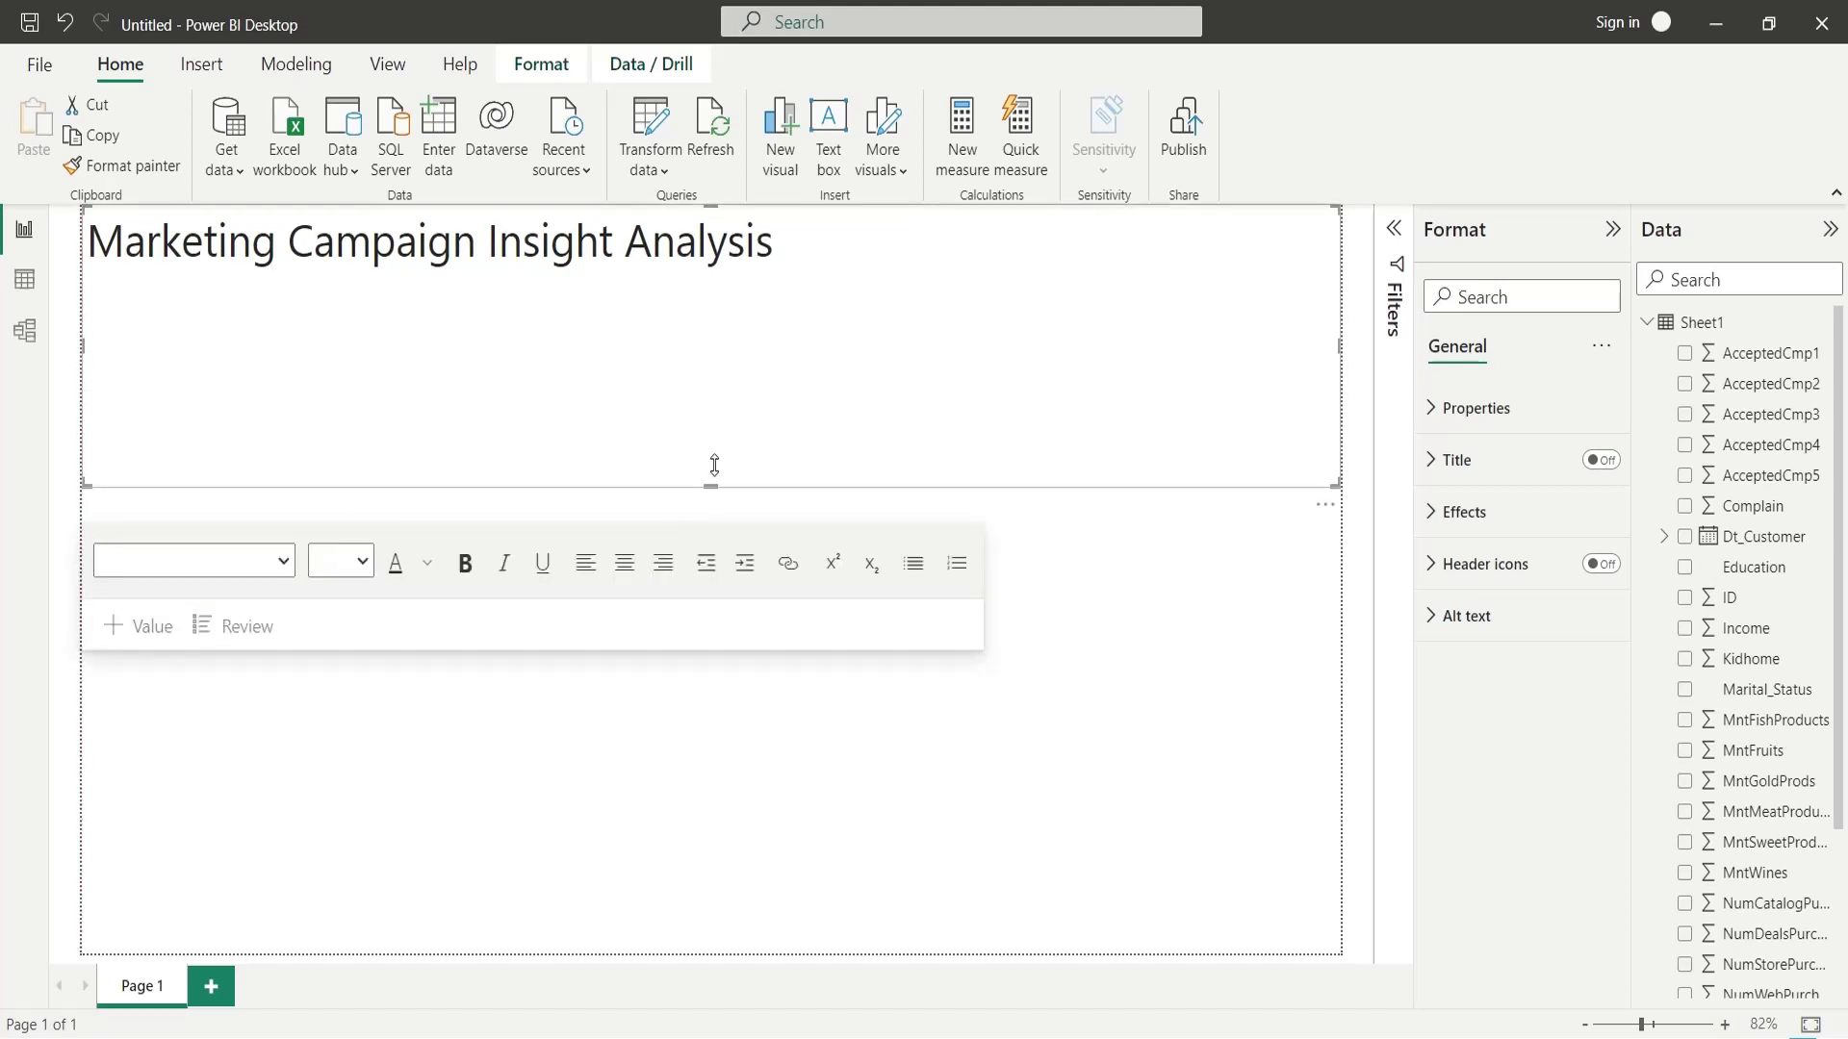
pyautogui.moveTo(712, 483); pyautogui.dragTo(740, 264)
# Make the title text bold and set its font to Calibri.
pyautogui.tripleClick(740, 246)
pyautogui.hotkey('ctrl', 'b')
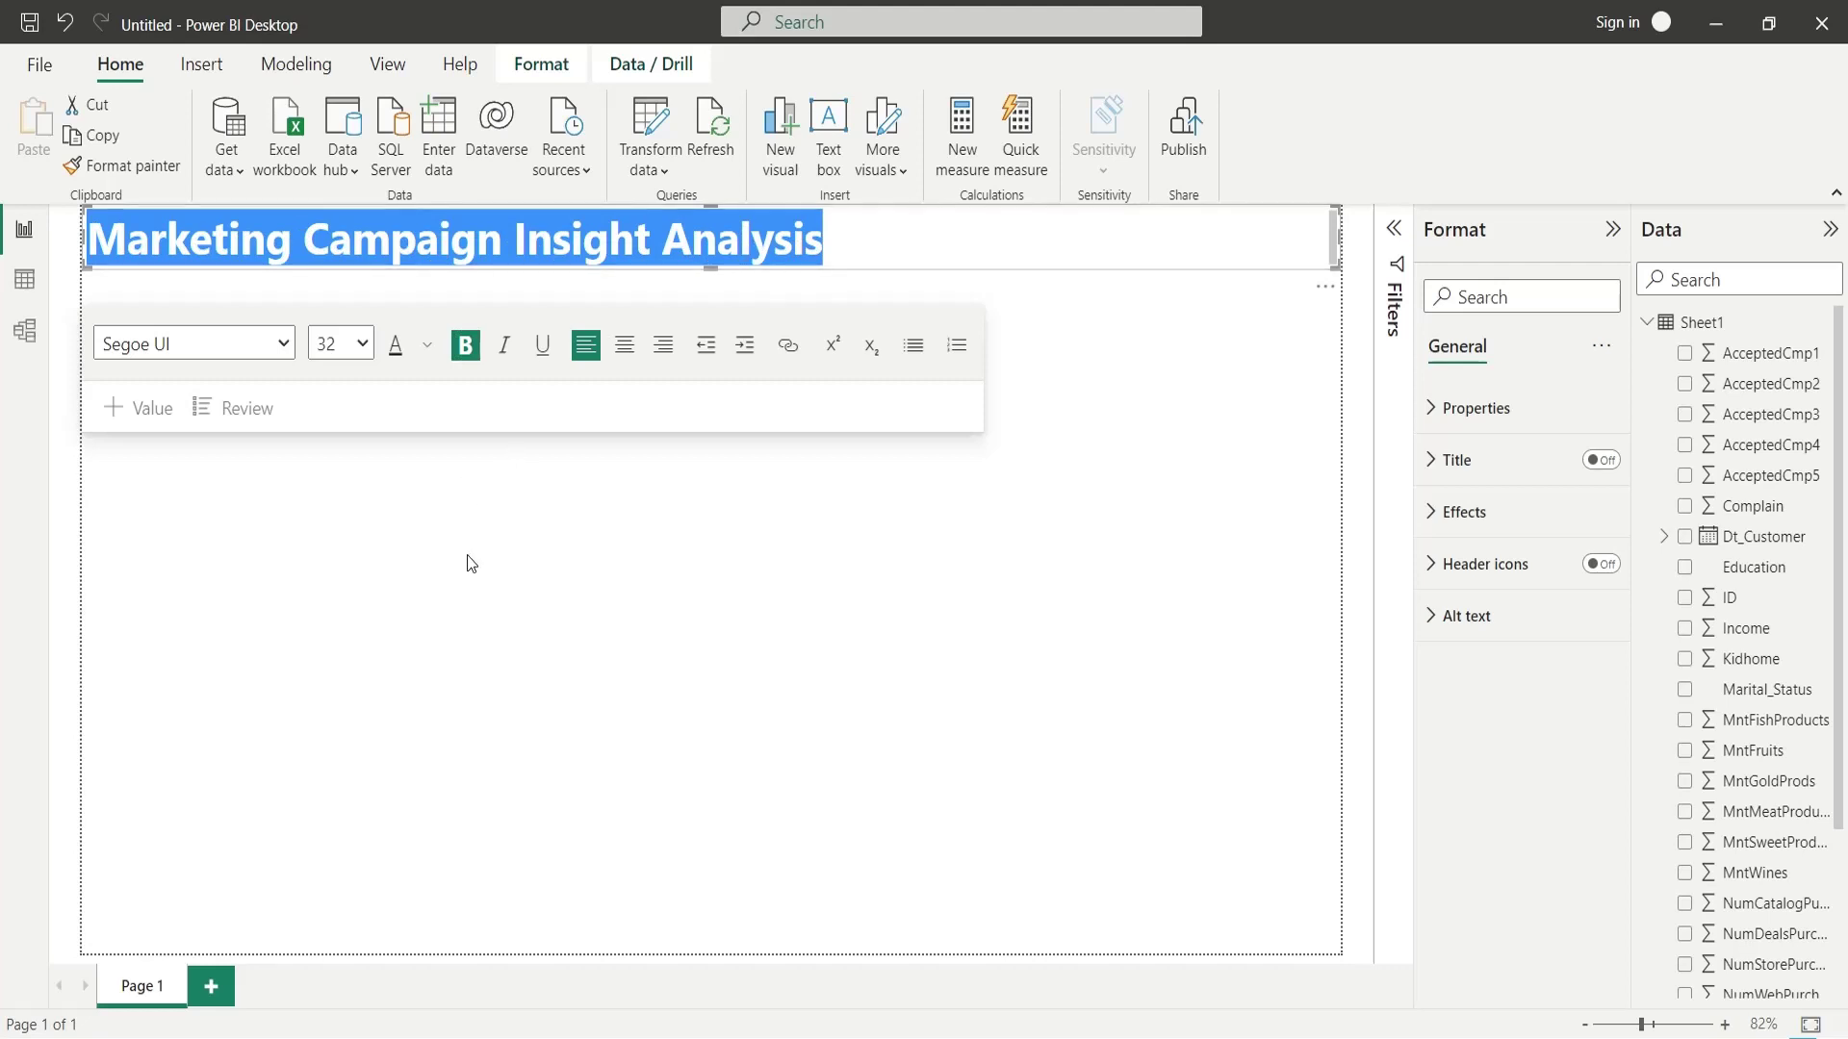
pyautogui.click(280, 350)
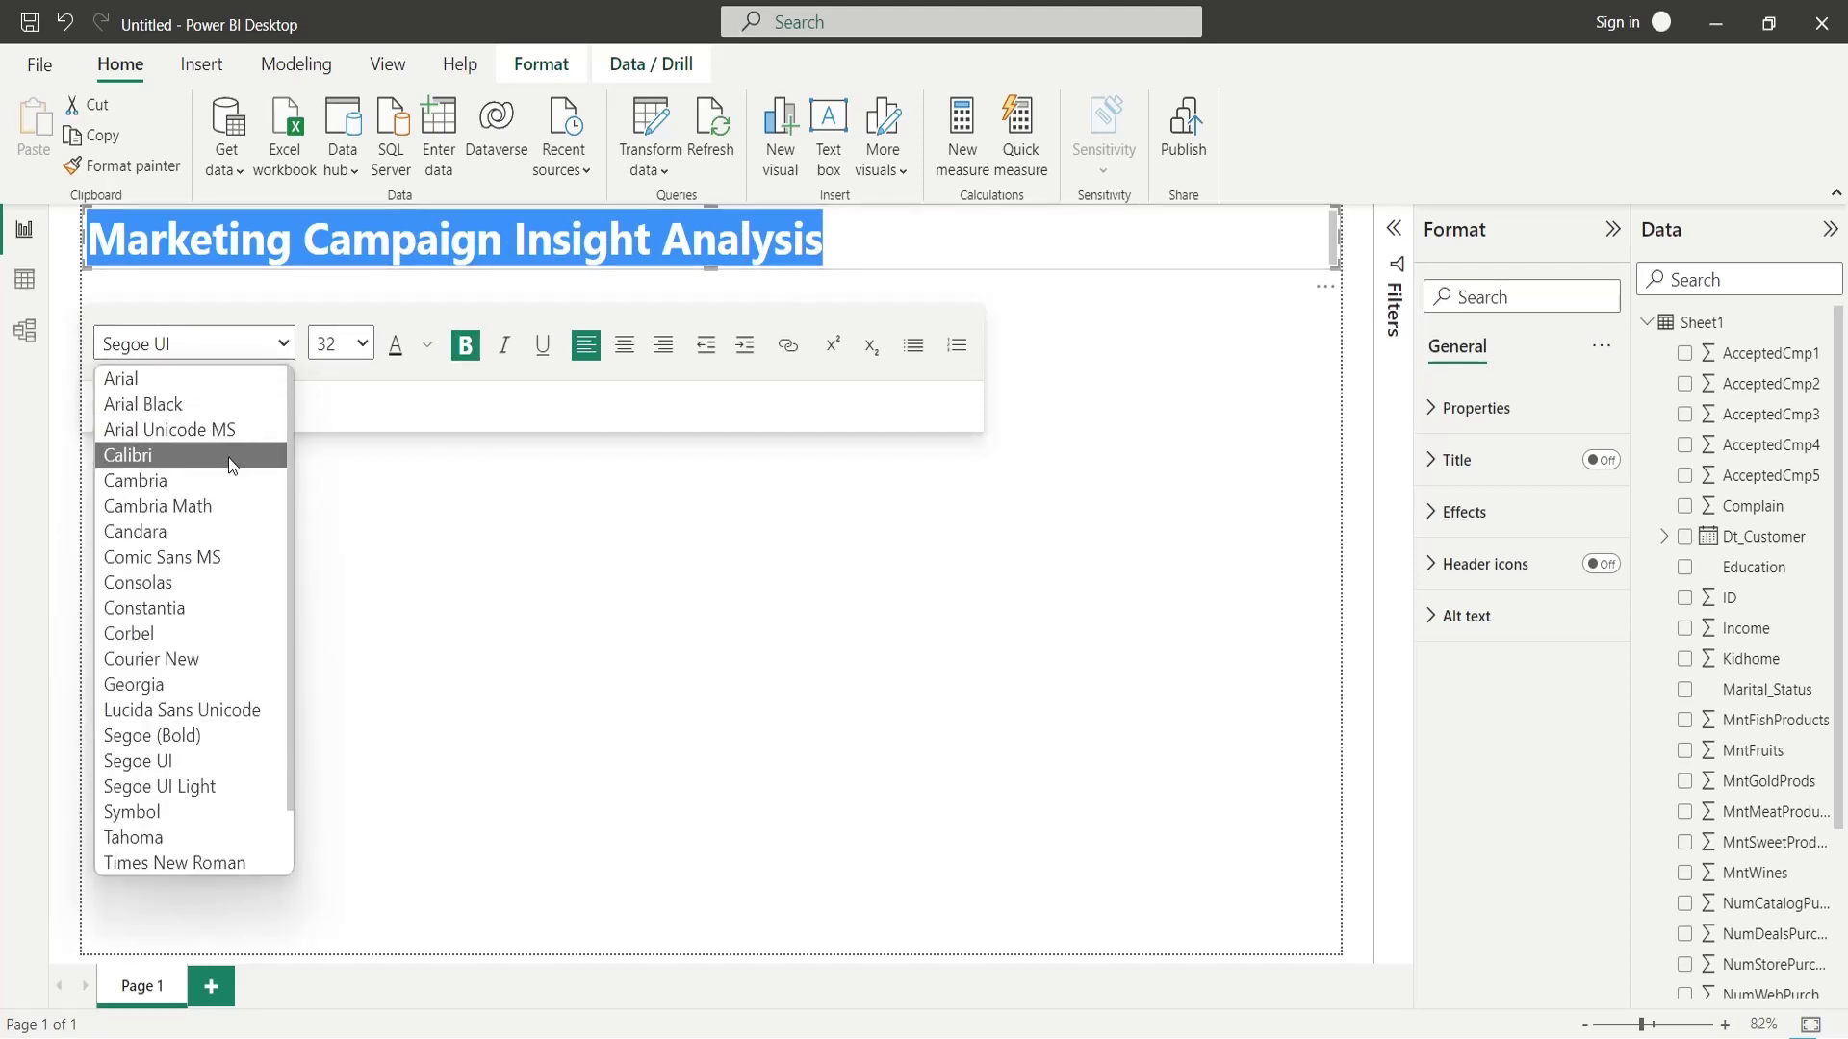
pyautogui.click(127, 454)
pyautogui.click(347, 520)
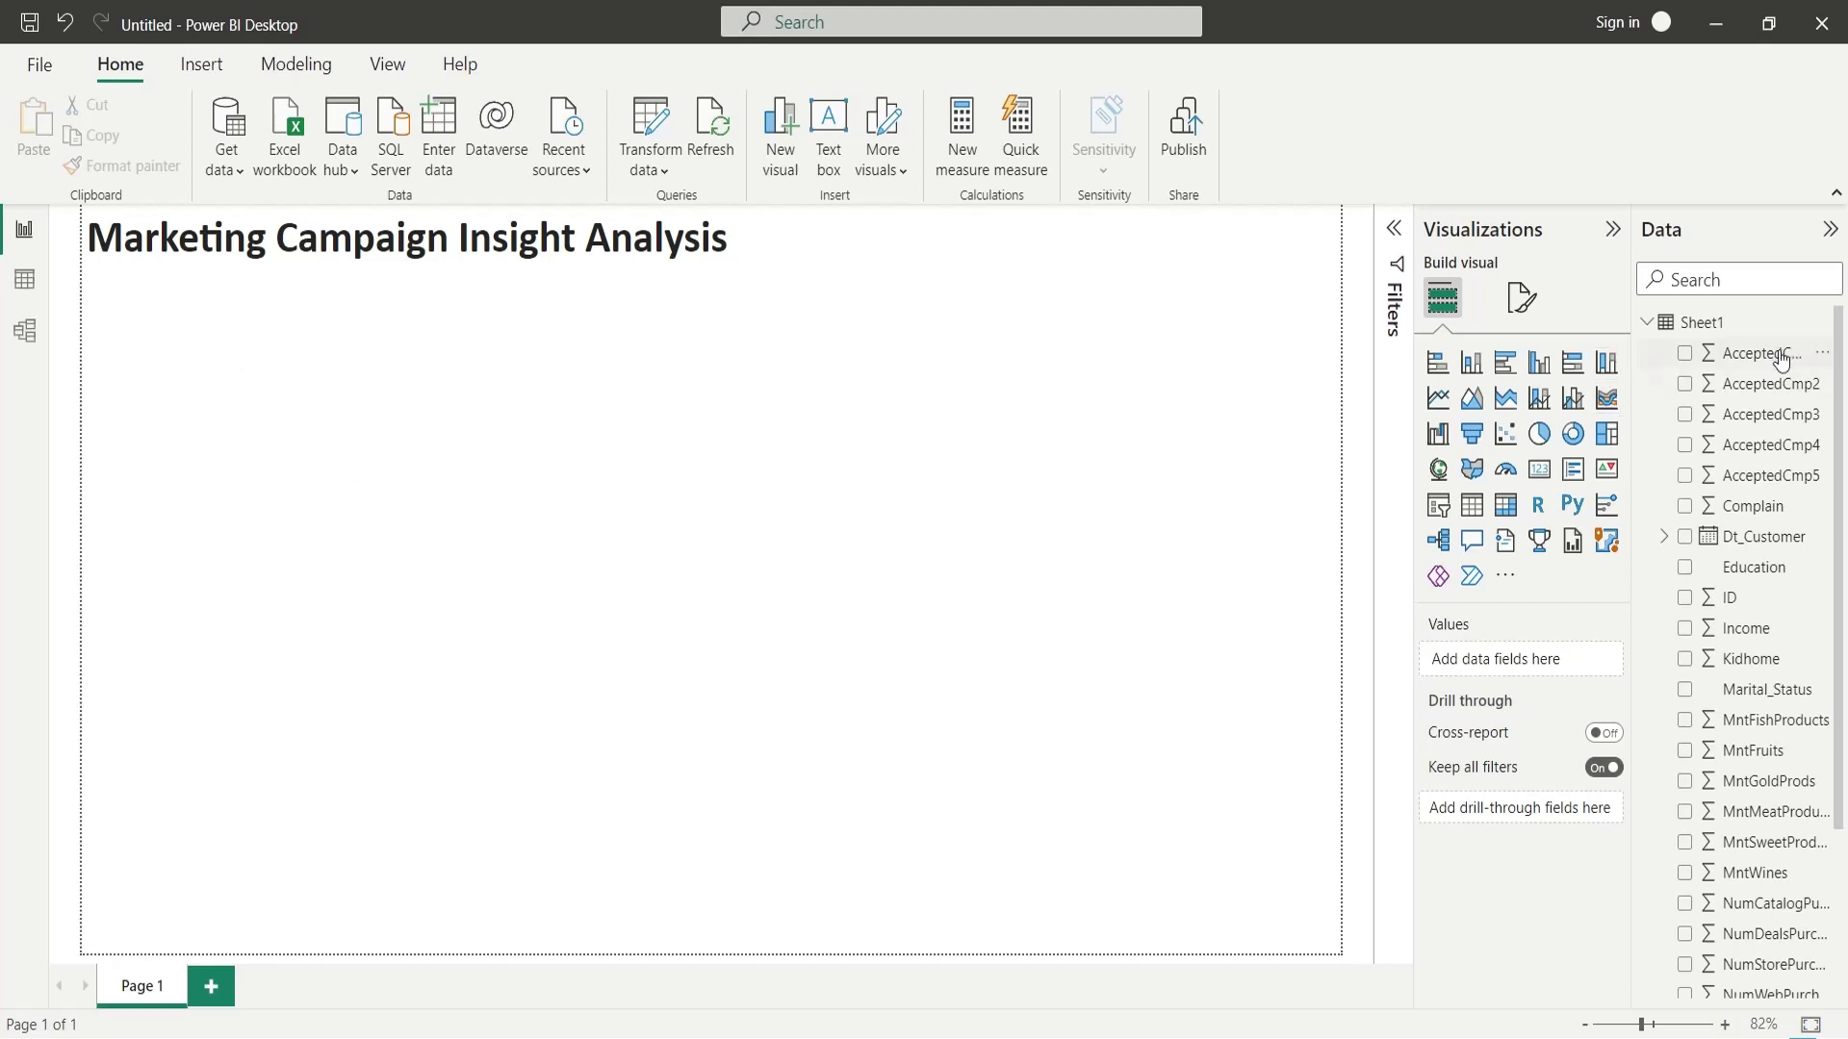
# Create a pie chart from AcceptedCmp1 in the top-left corner below the title.
pyautogui.moveTo(1769, 352)
pyautogui.mouseDown()
pyautogui.moveTo(219, 388)
pyautogui.moveTo(319, 367)
pyautogui.mouseUp()
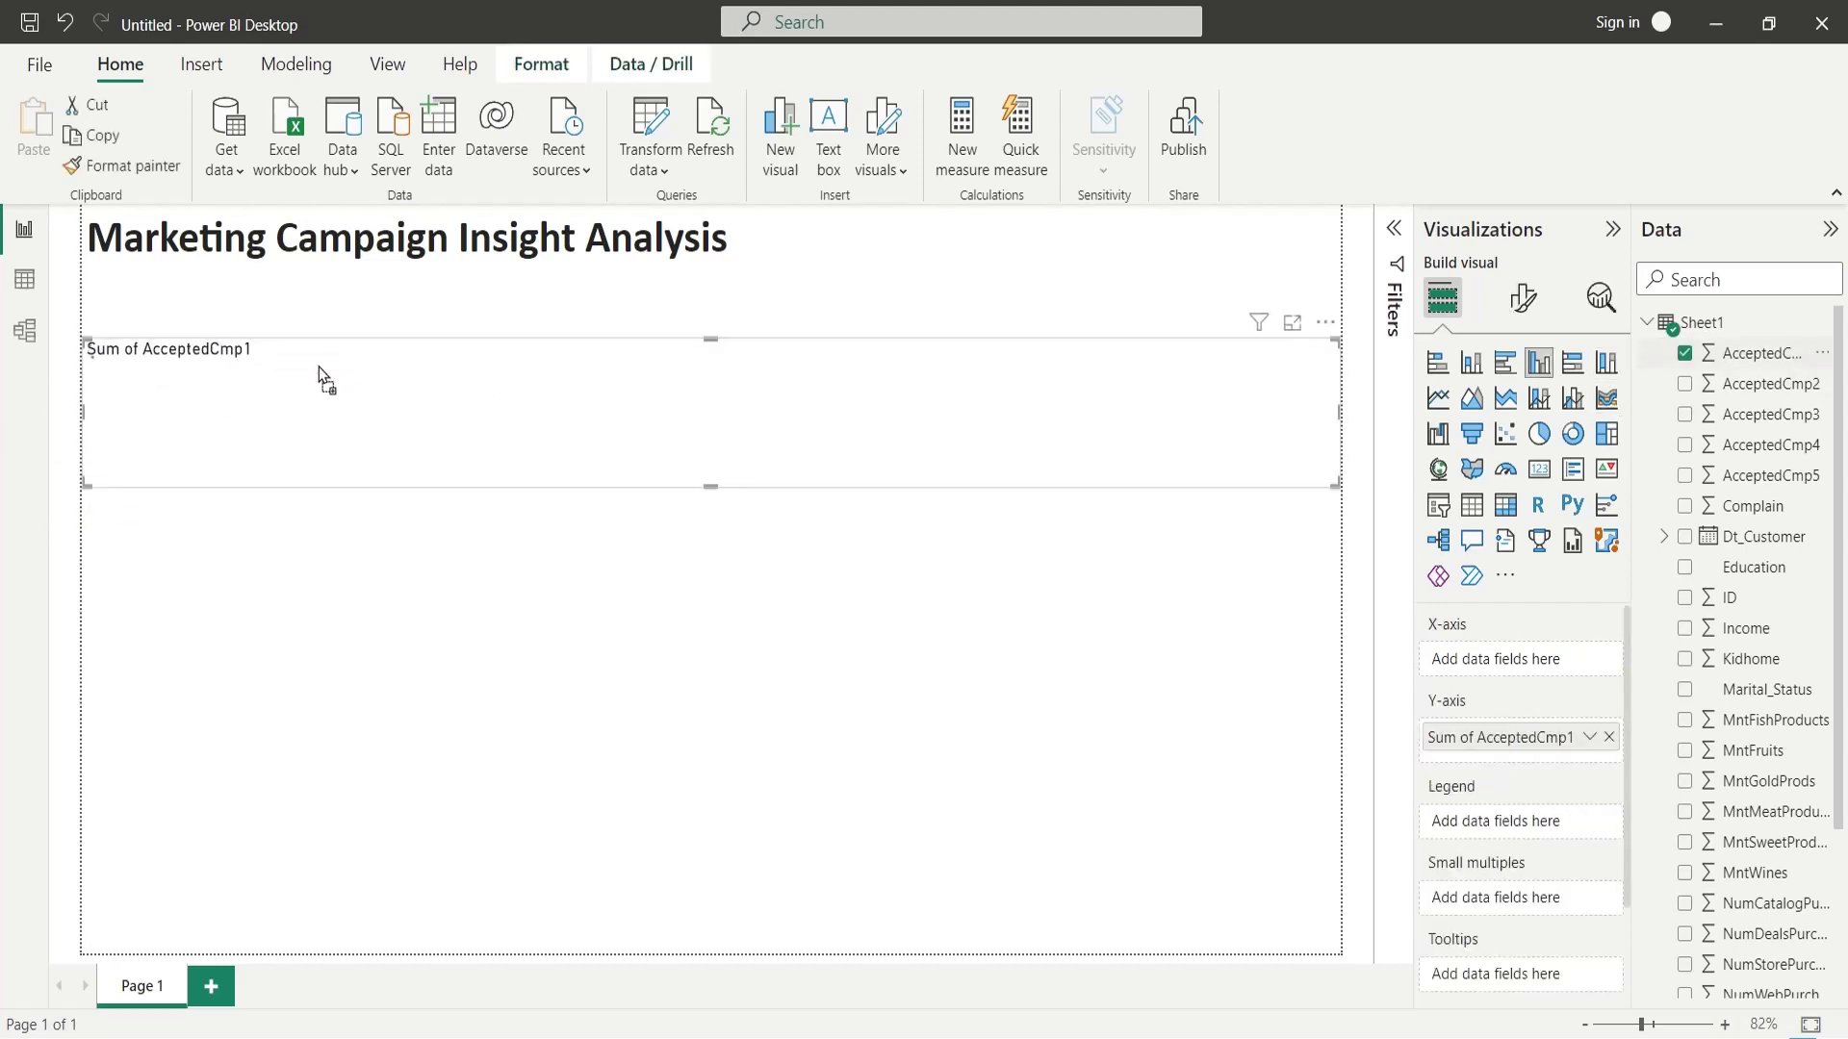
pyautogui.click(1605, 434)
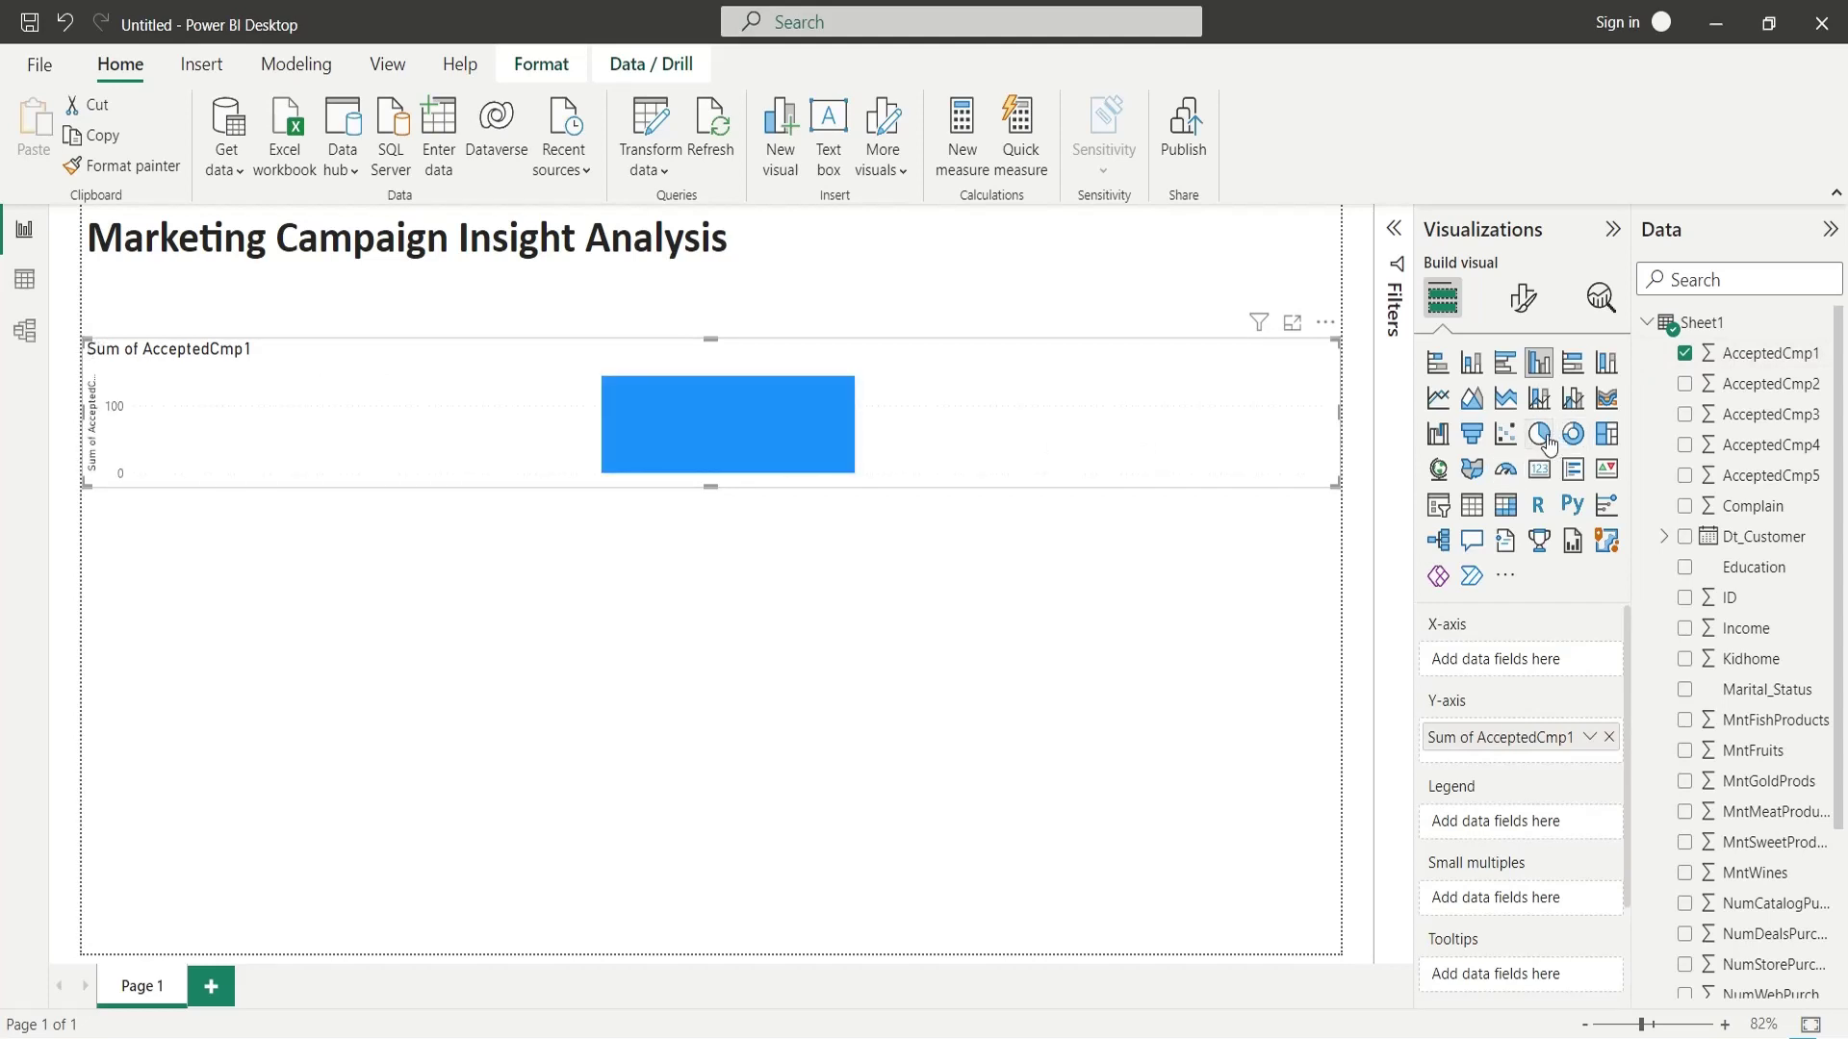
pyautogui.click(1538, 433)
pyautogui.moveTo(1336, 485)
pyautogui.mouseDown()
pyautogui.moveTo(553, 506)
pyautogui.moveTo(347, 549)
pyautogui.mouseUp()
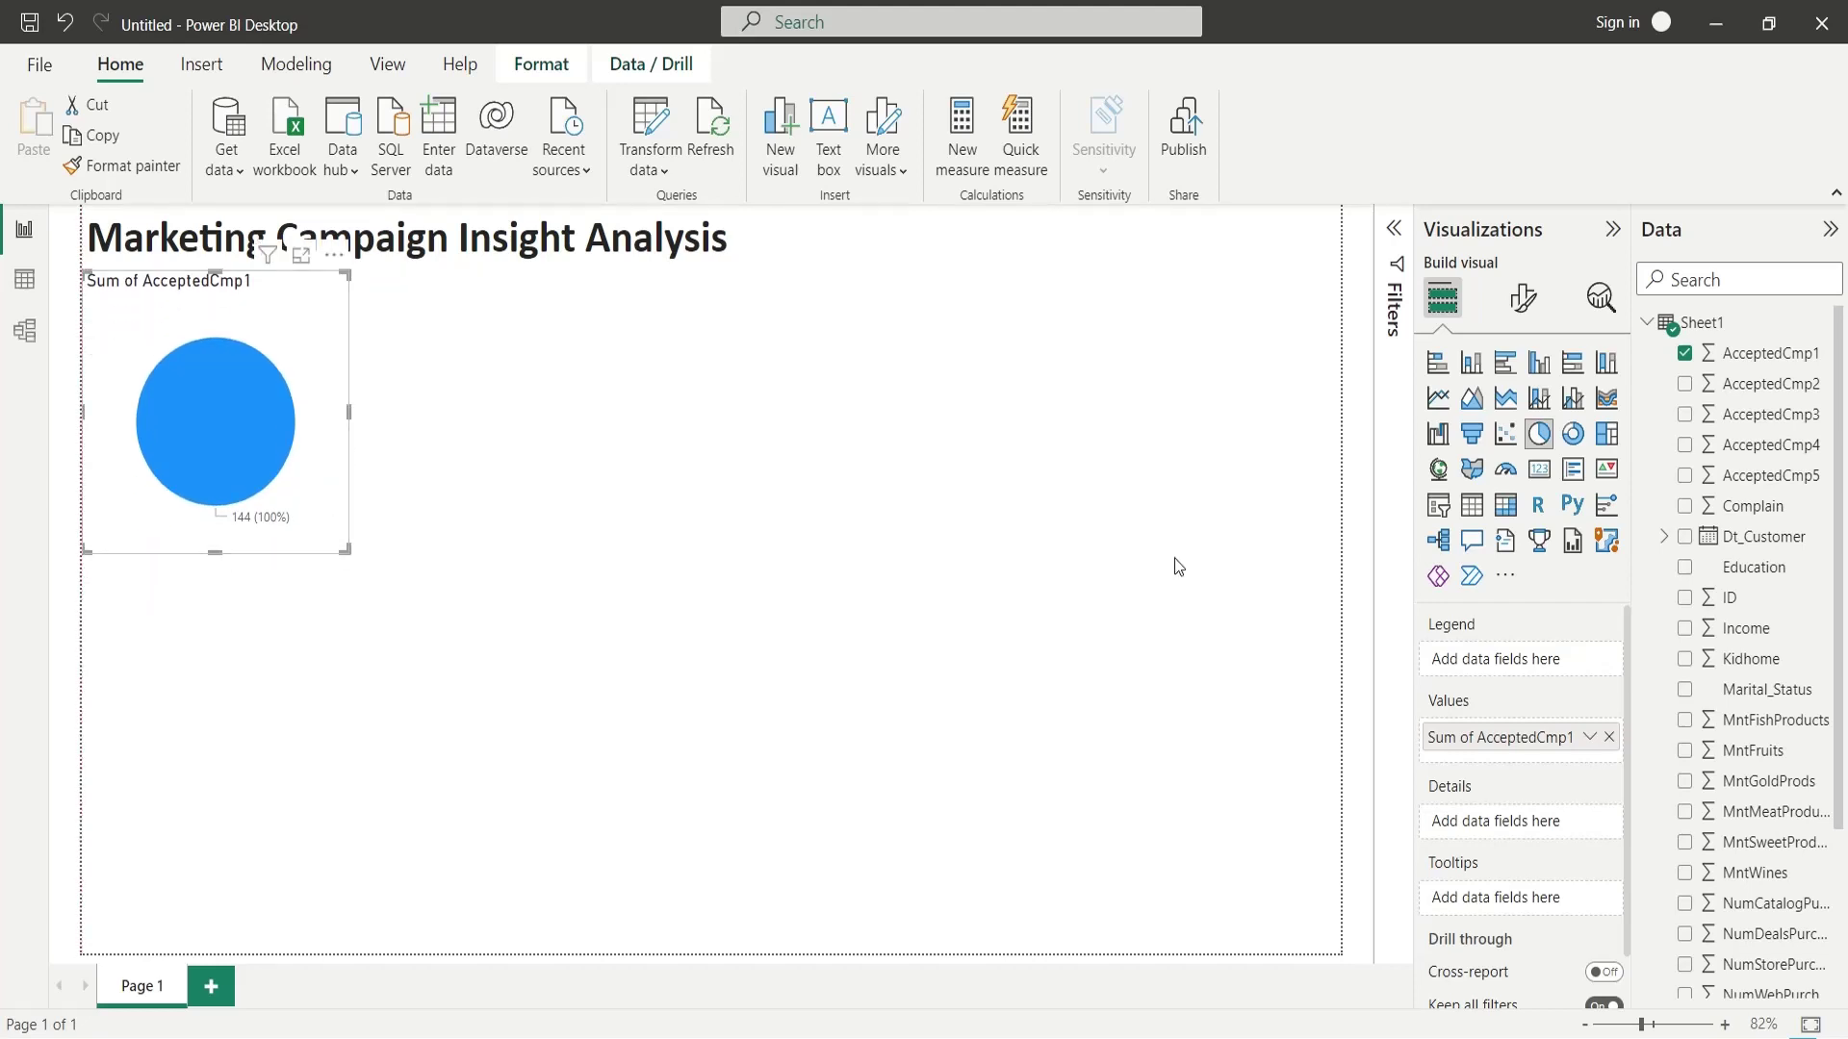
# Add AcceptedCmp2 through AcceptedCmp5 as pie values and enlarge the chart.
pyautogui.moveTo(1762, 384); pyautogui.dragTo(1586, 760)
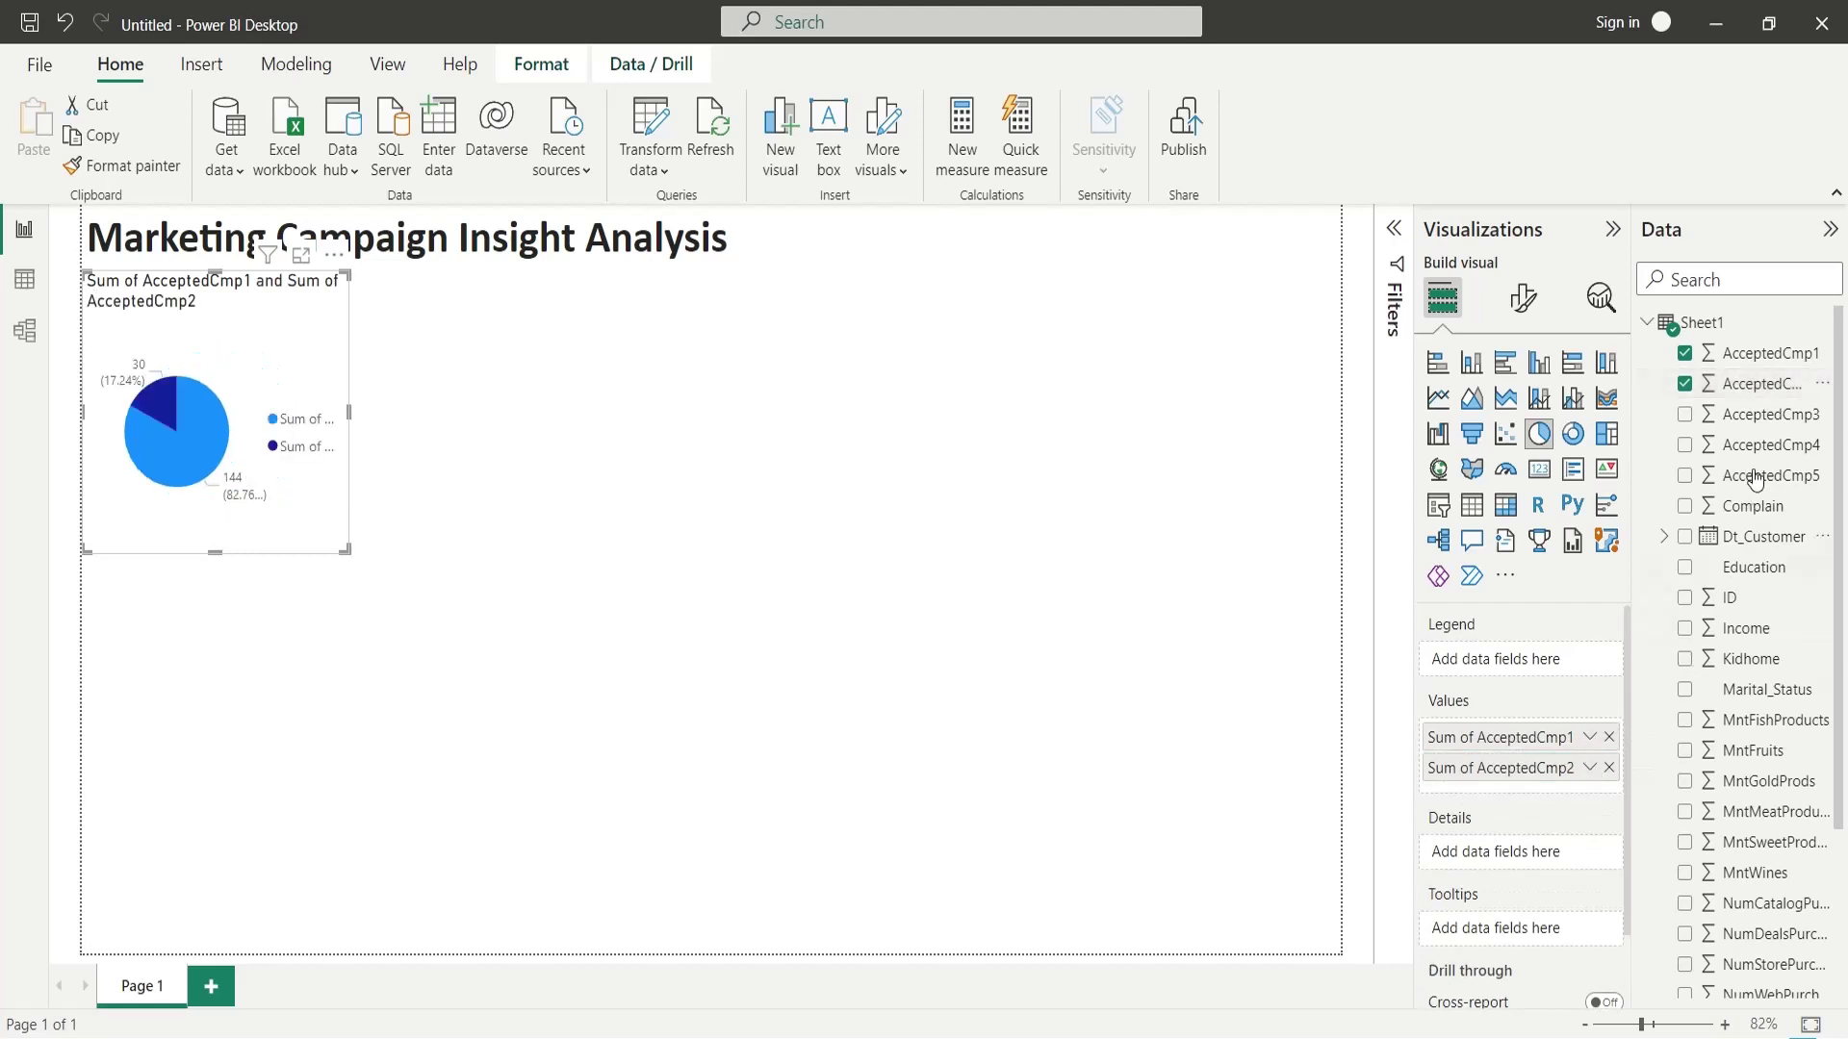
pyautogui.moveTo(1761, 415)
pyautogui.mouseDown()
pyautogui.moveTo(1674, 545)
pyautogui.moveTo(1573, 787)
pyautogui.mouseUp()
pyautogui.moveTo(1771, 446); pyautogui.dragTo(1552, 813)
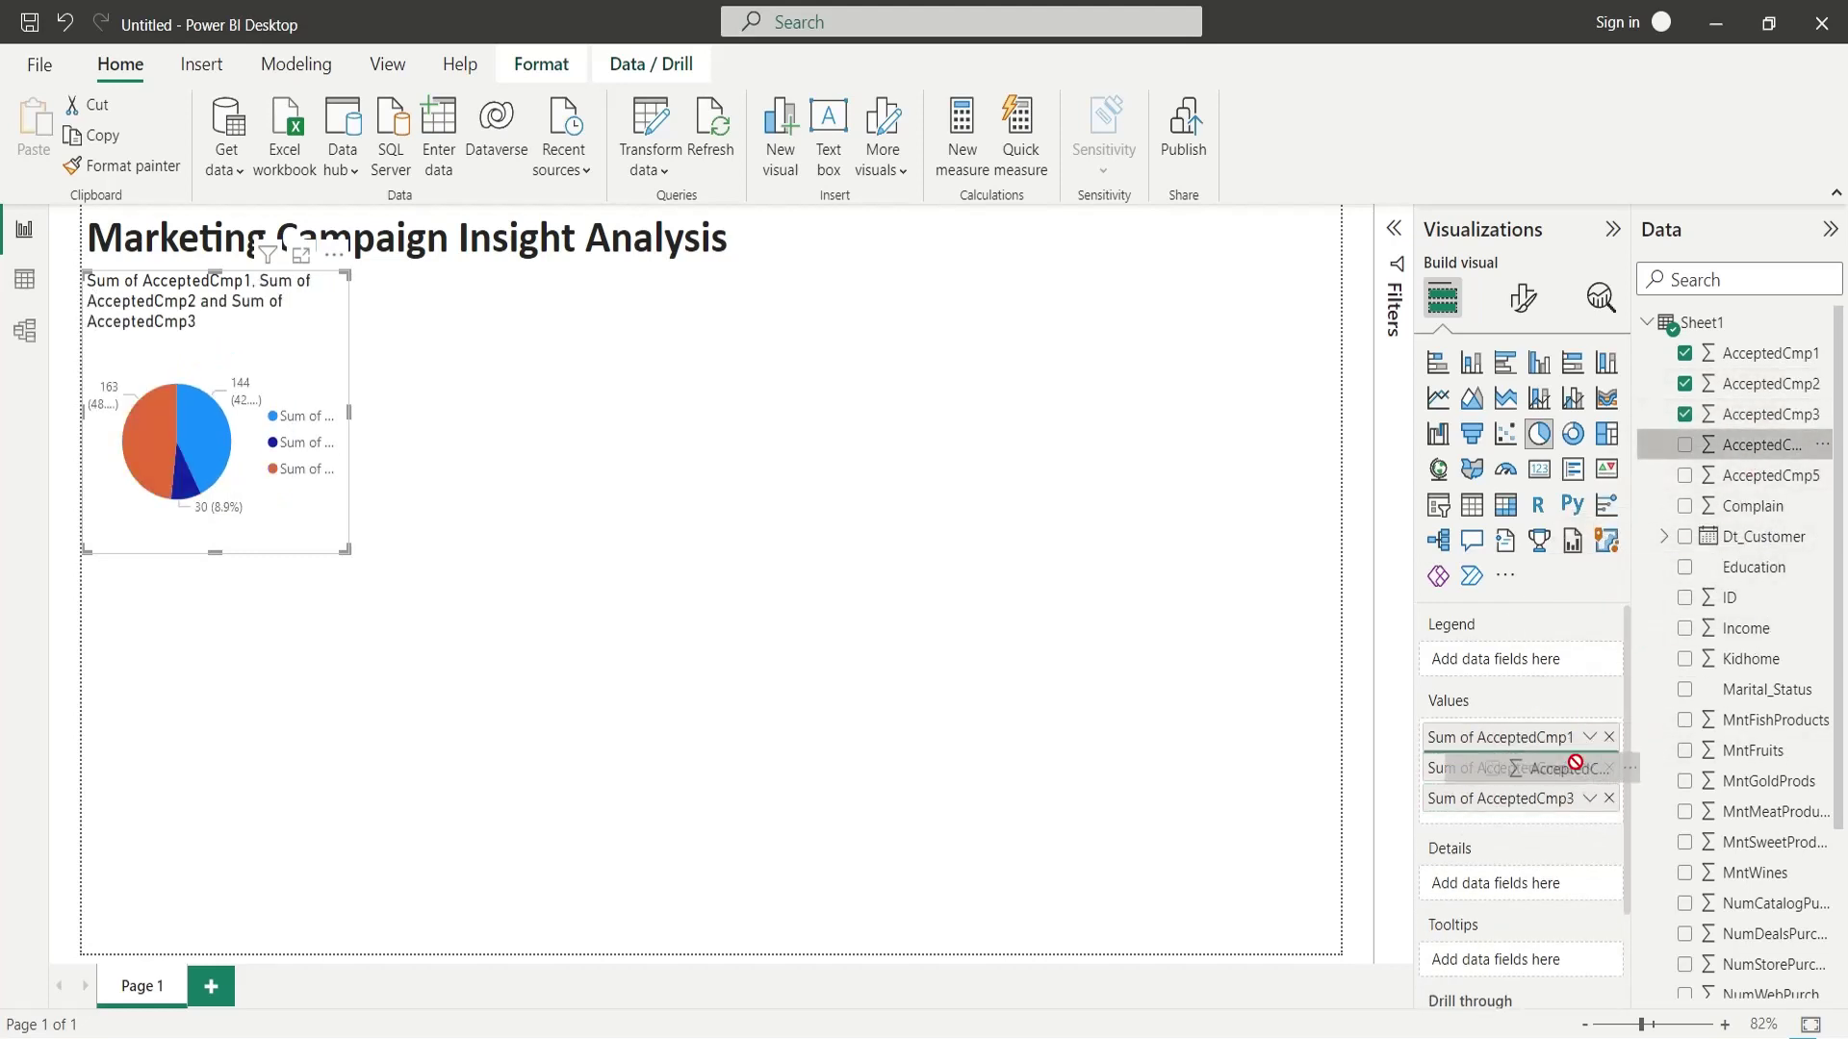
pyautogui.moveTo(1769, 475); pyautogui.dragTo(1583, 851)
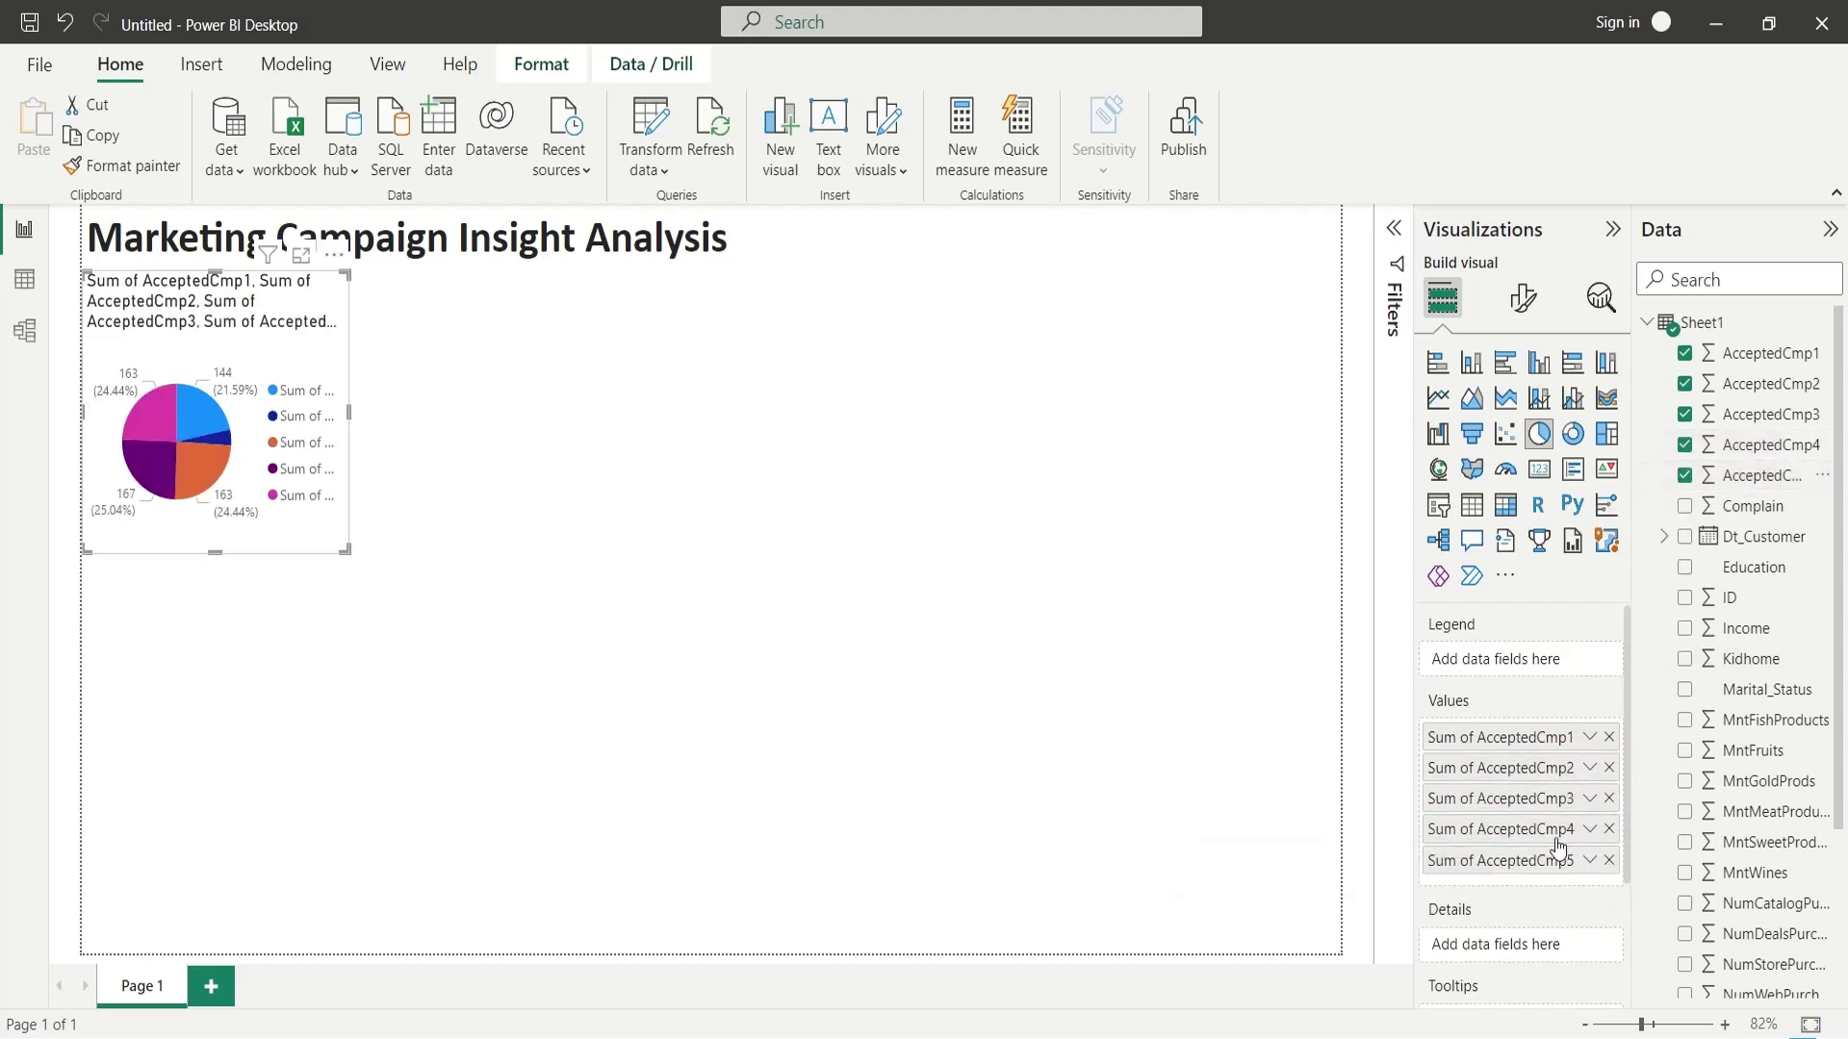
pyautogui.moveTo(342, 549); pyautogui.dragTo(474, 581)
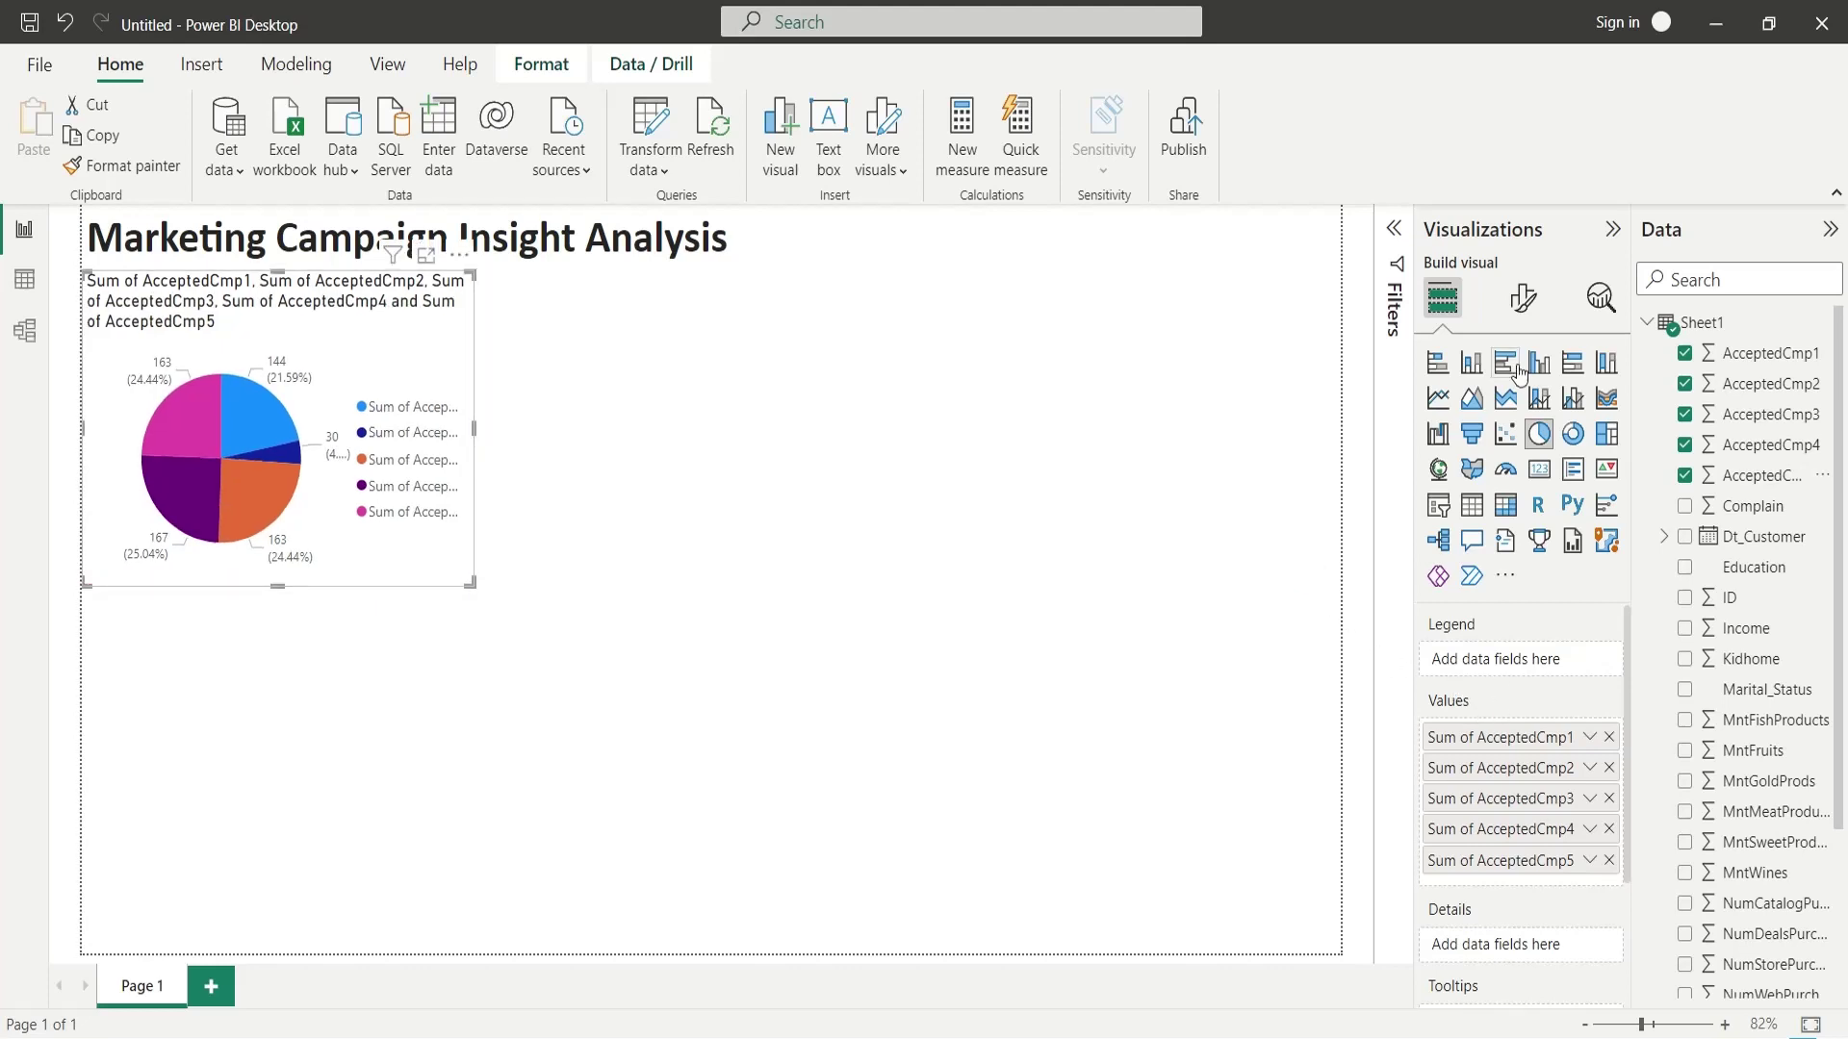
pyautogui.click(1522, 300)
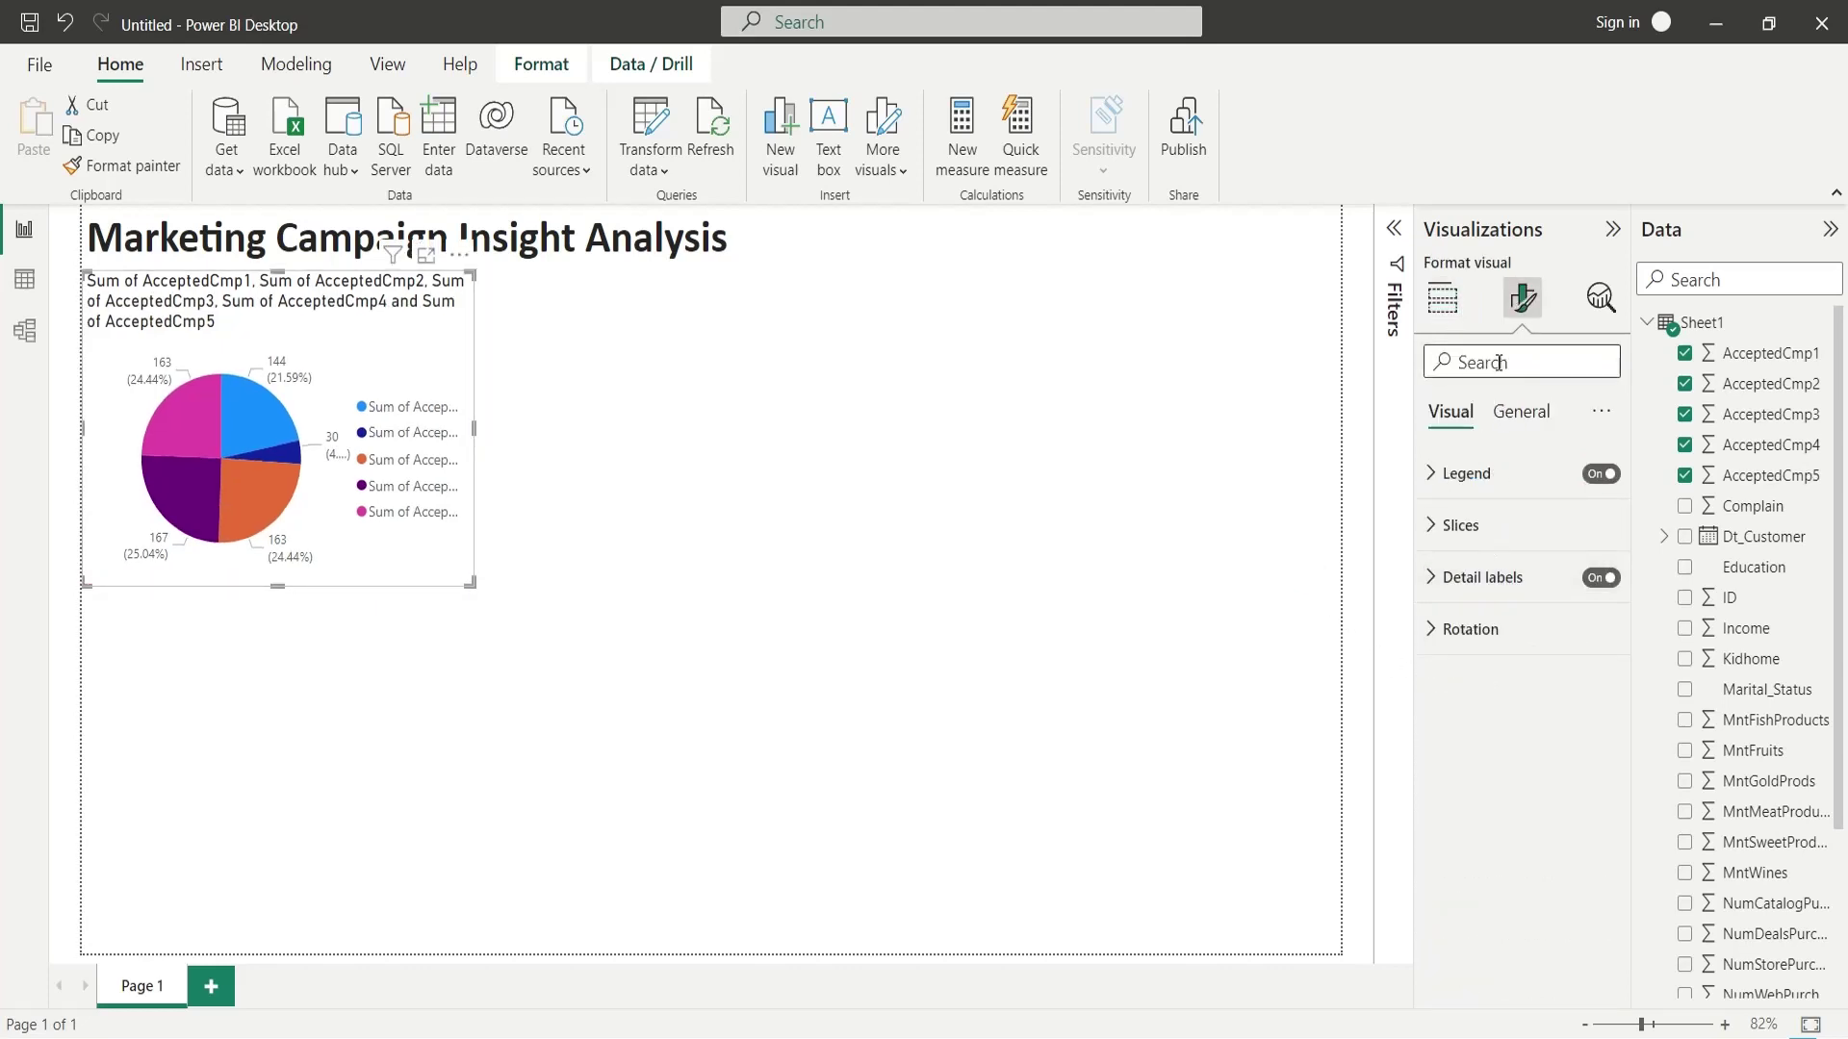
# Replace the pie chart's summed-fields title with 'Accepted Campaign'.
pyautogui.click(1520, 412)
pyautogui.click(1472, 525)
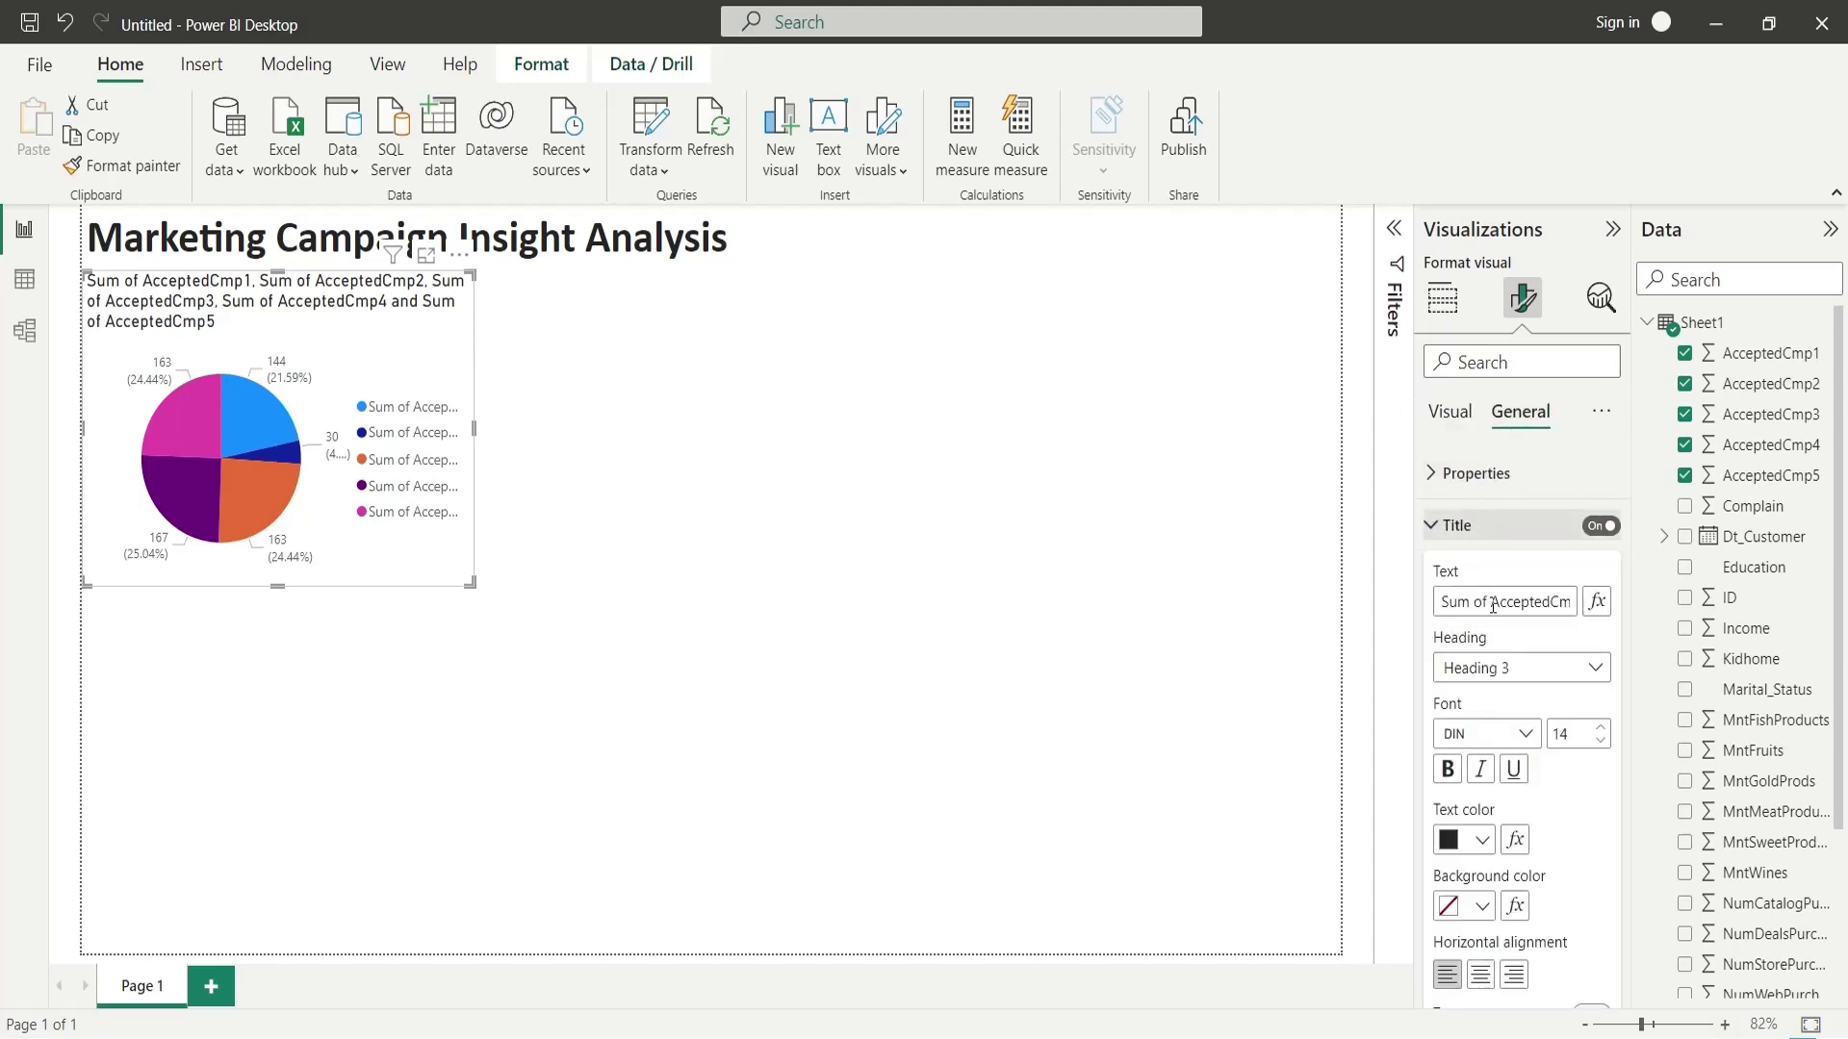
pyautogui.click(1516, 669)
pyautogui.doubleClick(1512, 602)
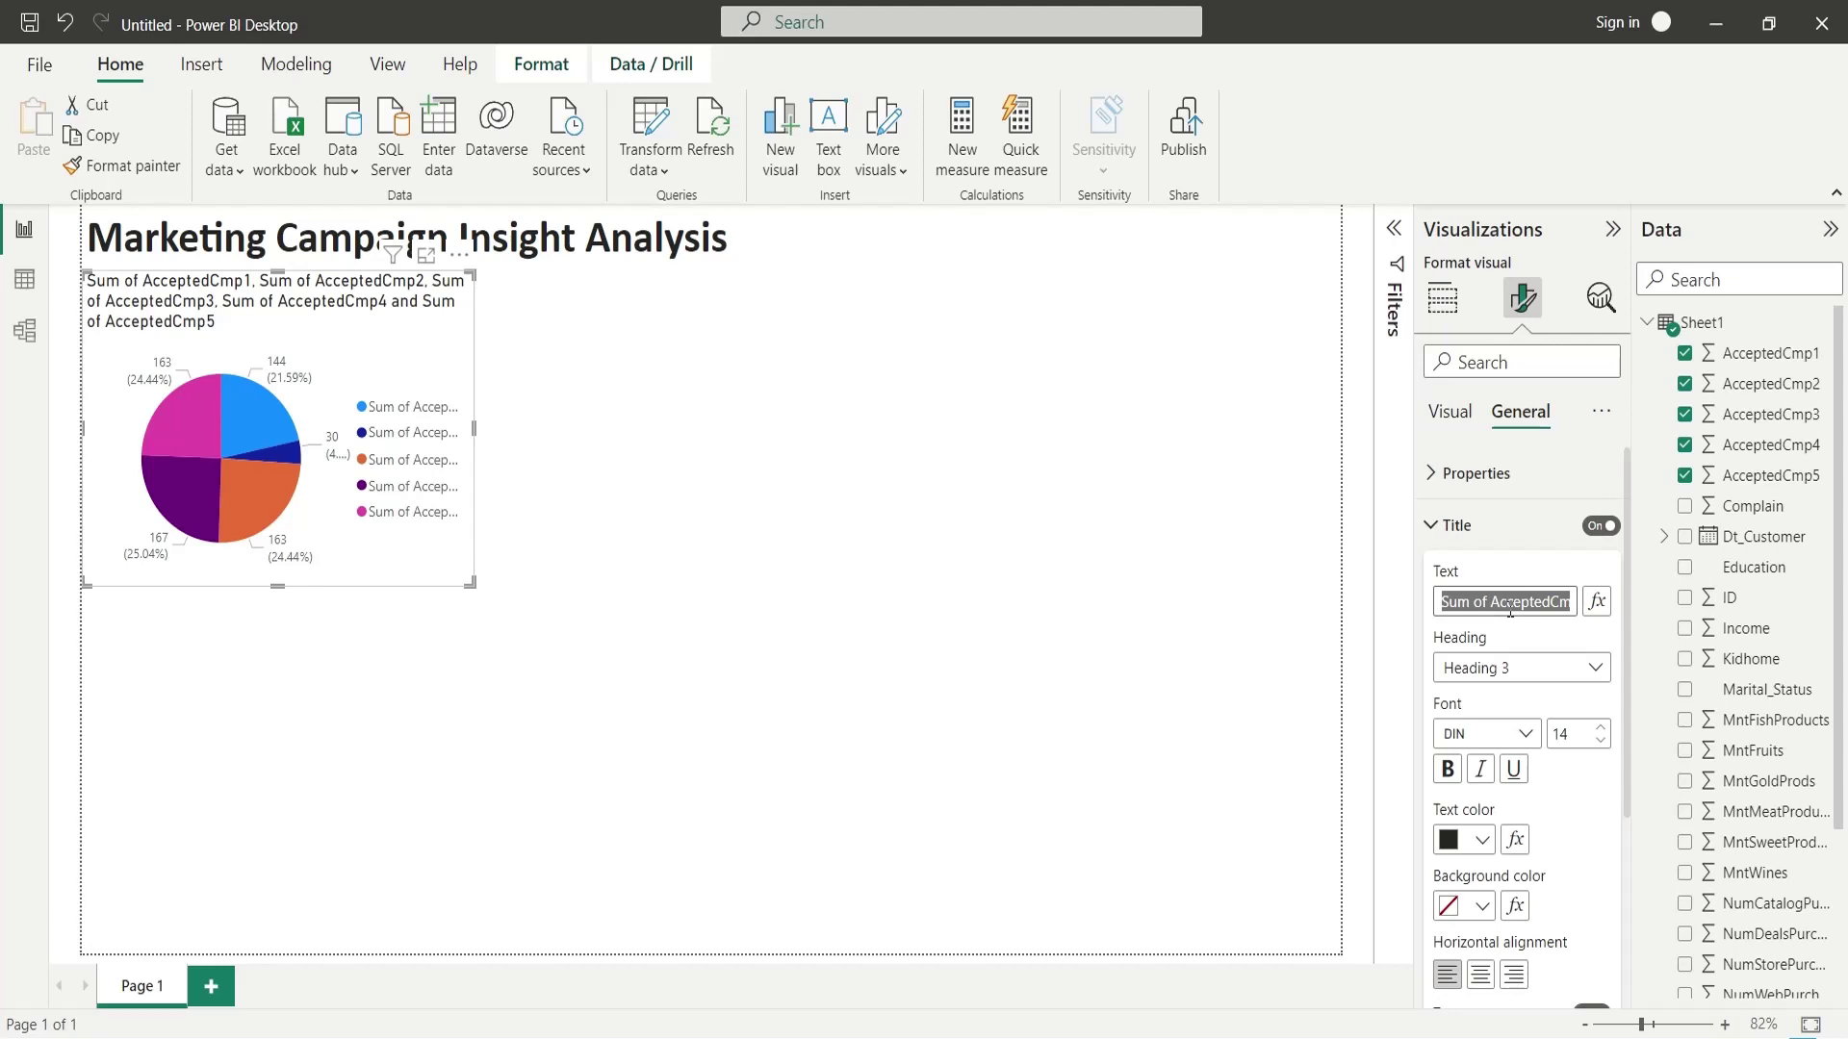
pyautogui.write('Accep')
pyautogui.write('ted C')
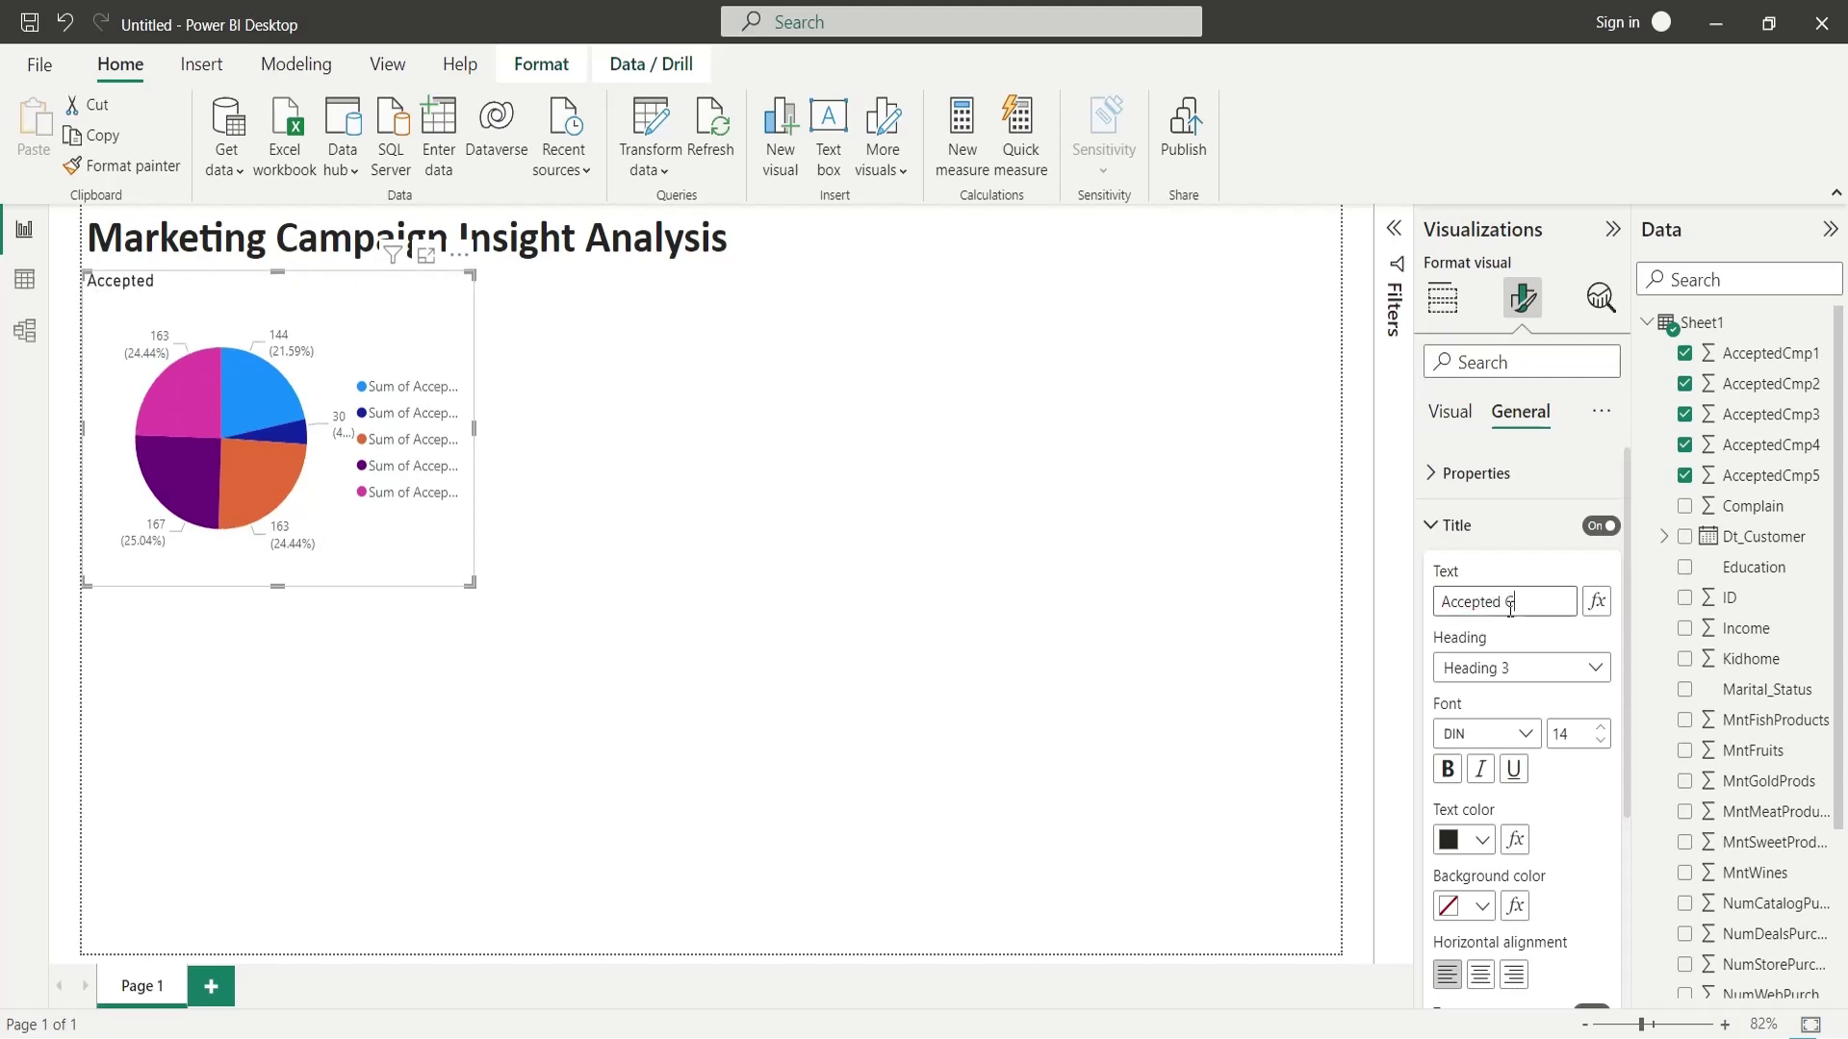
pyautogui.write('ampaign')
pyautogui.doubleClick(1530, 601)
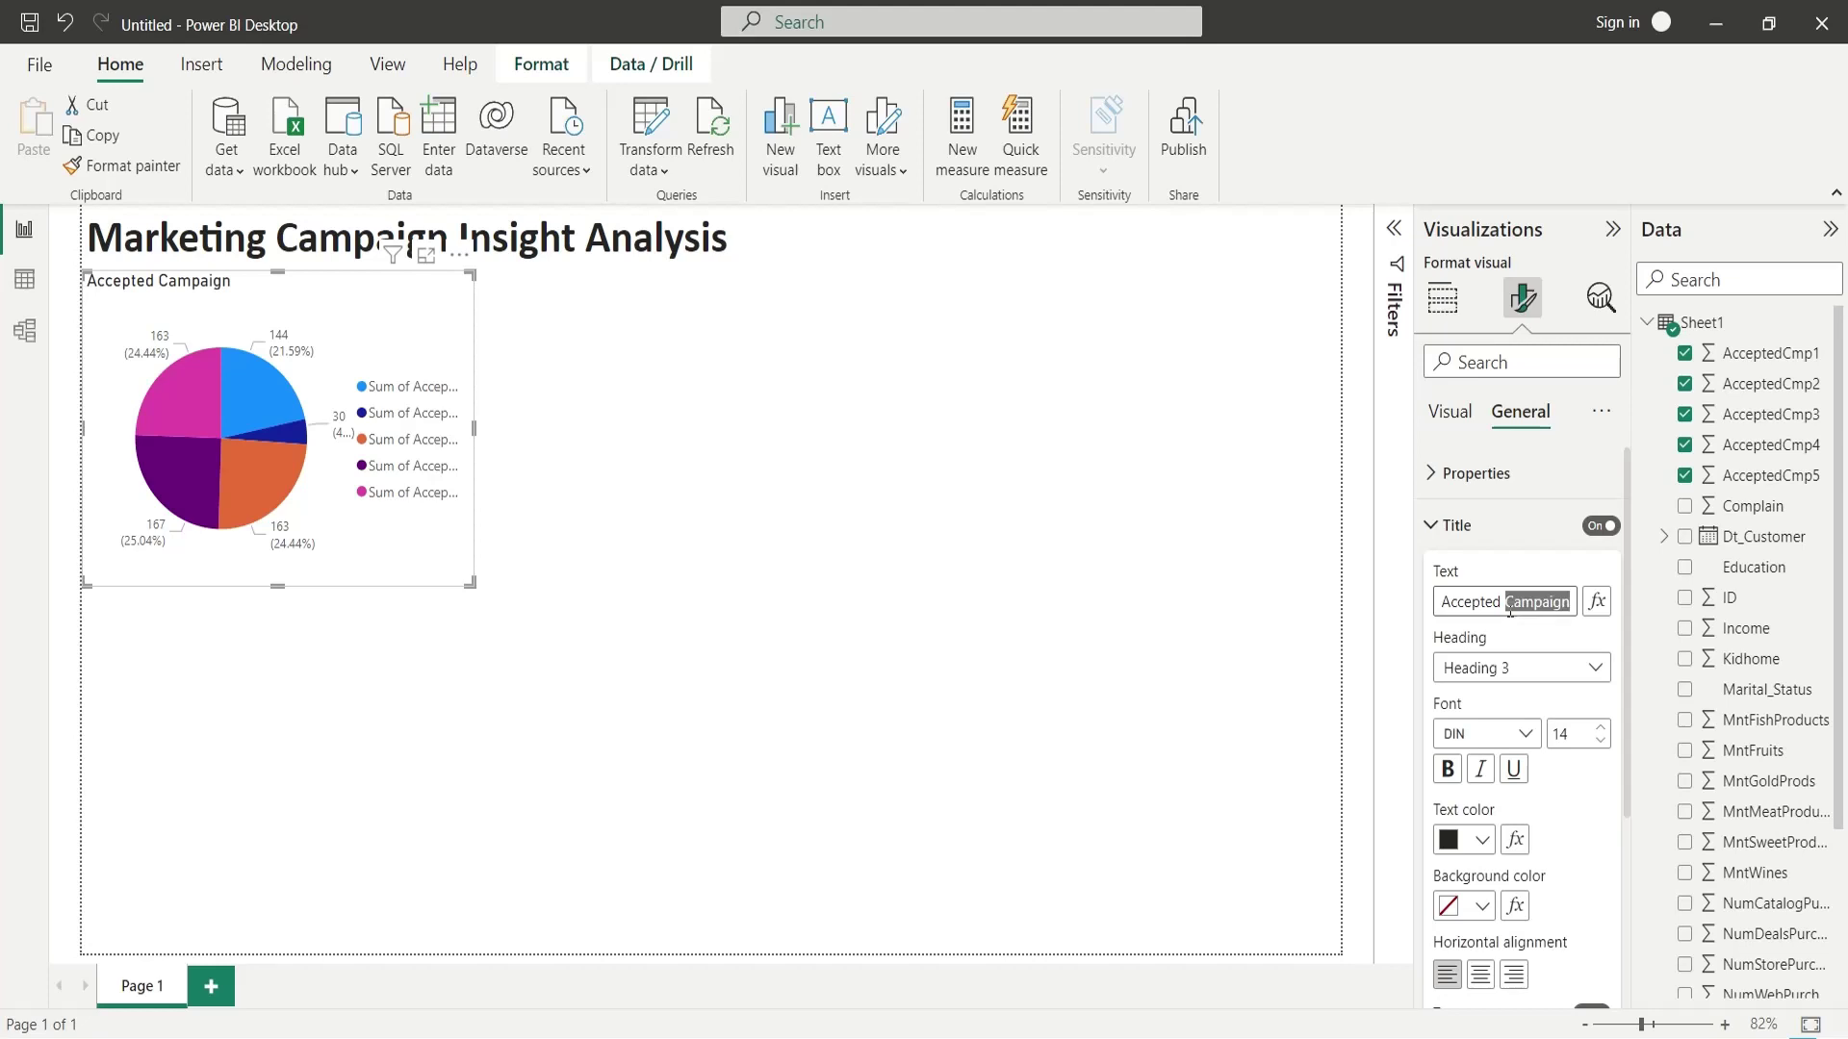
pyautogui.click(1502, 602)
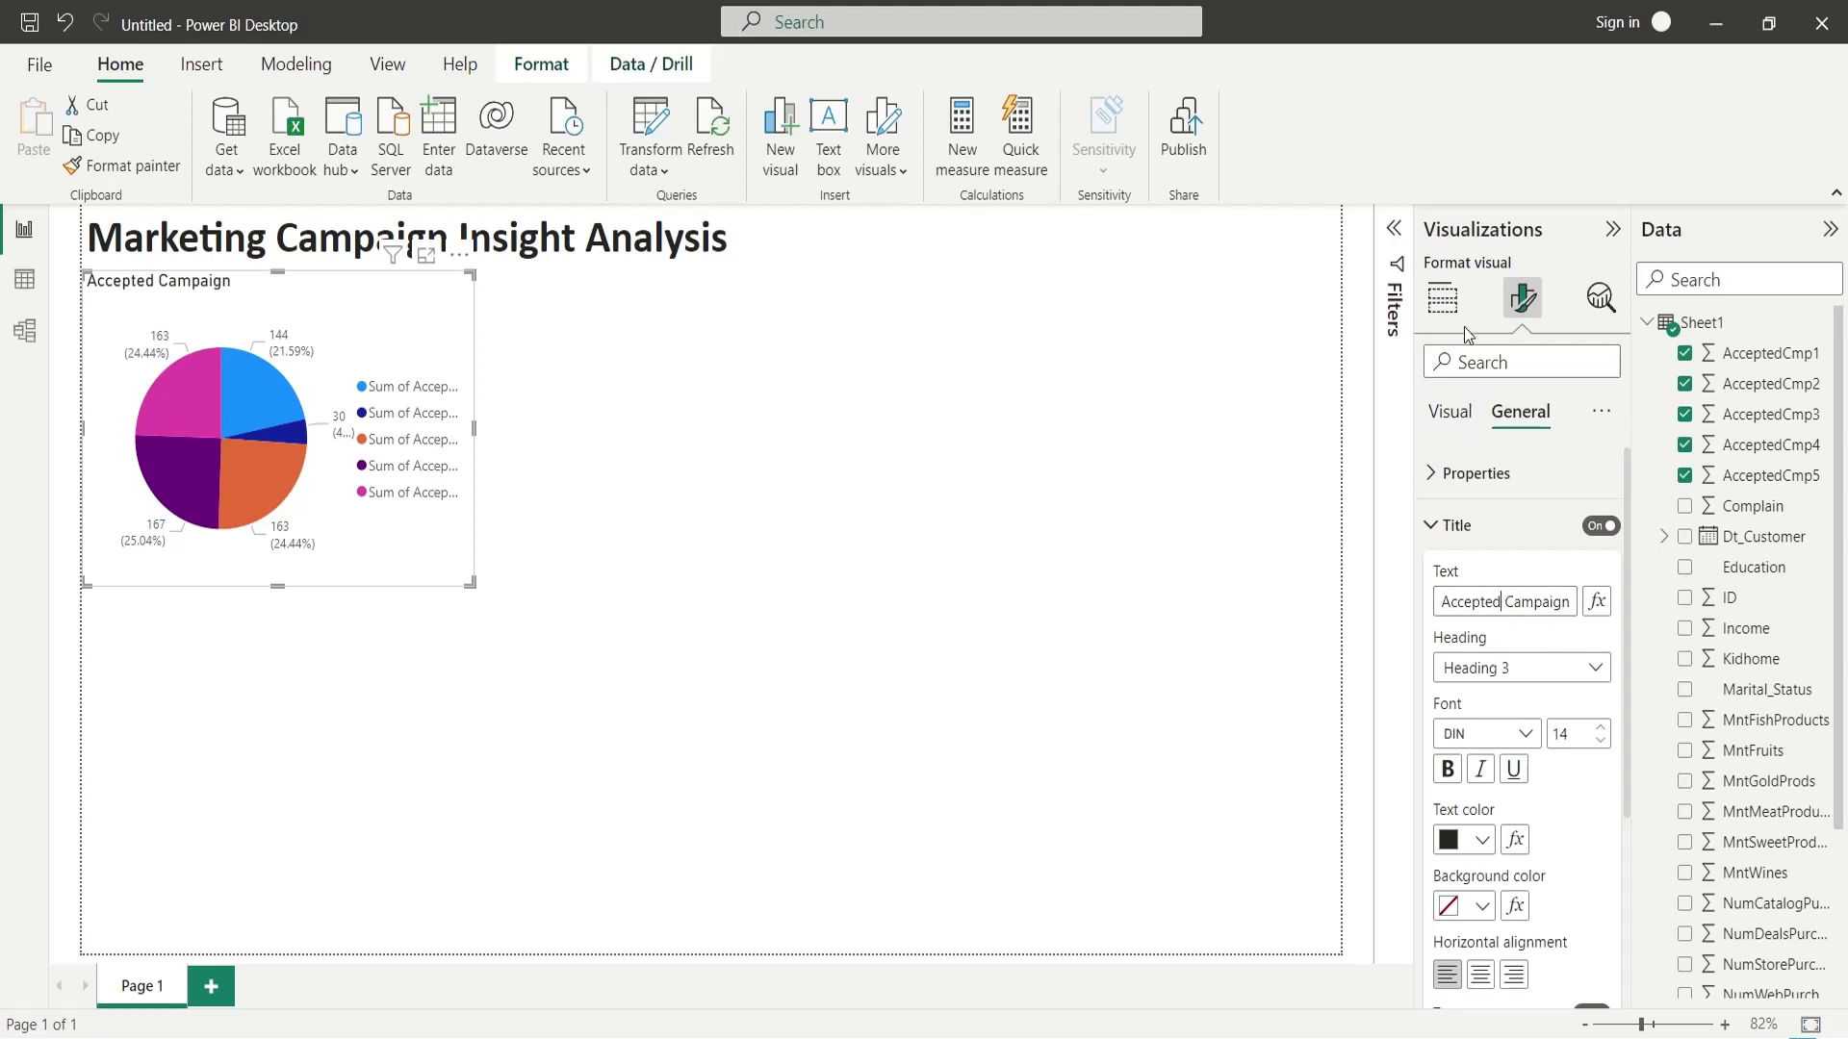
# Rename the AcceptedCmp1–3 values to Campaign 1, Campaign 2 and Campaign 3.
pyautogui.click(1441, 299)
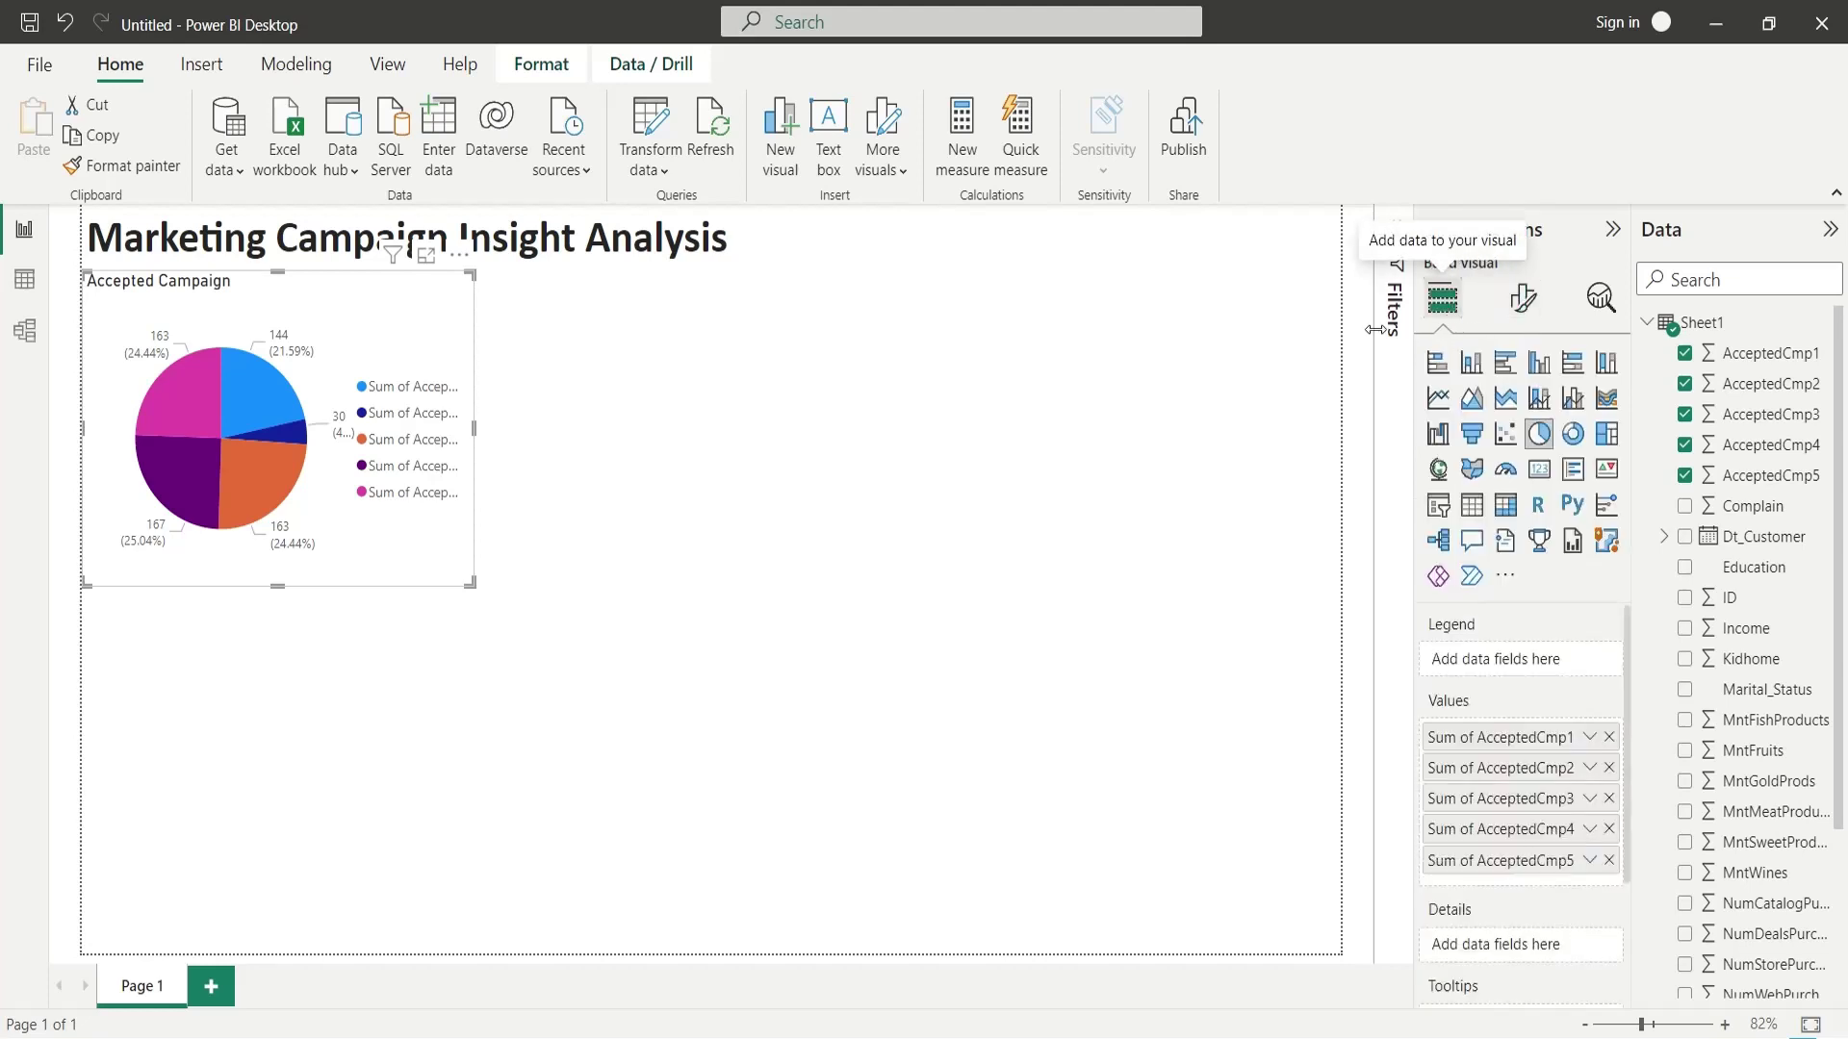
pyautogui.doubleClick(1501, 737)
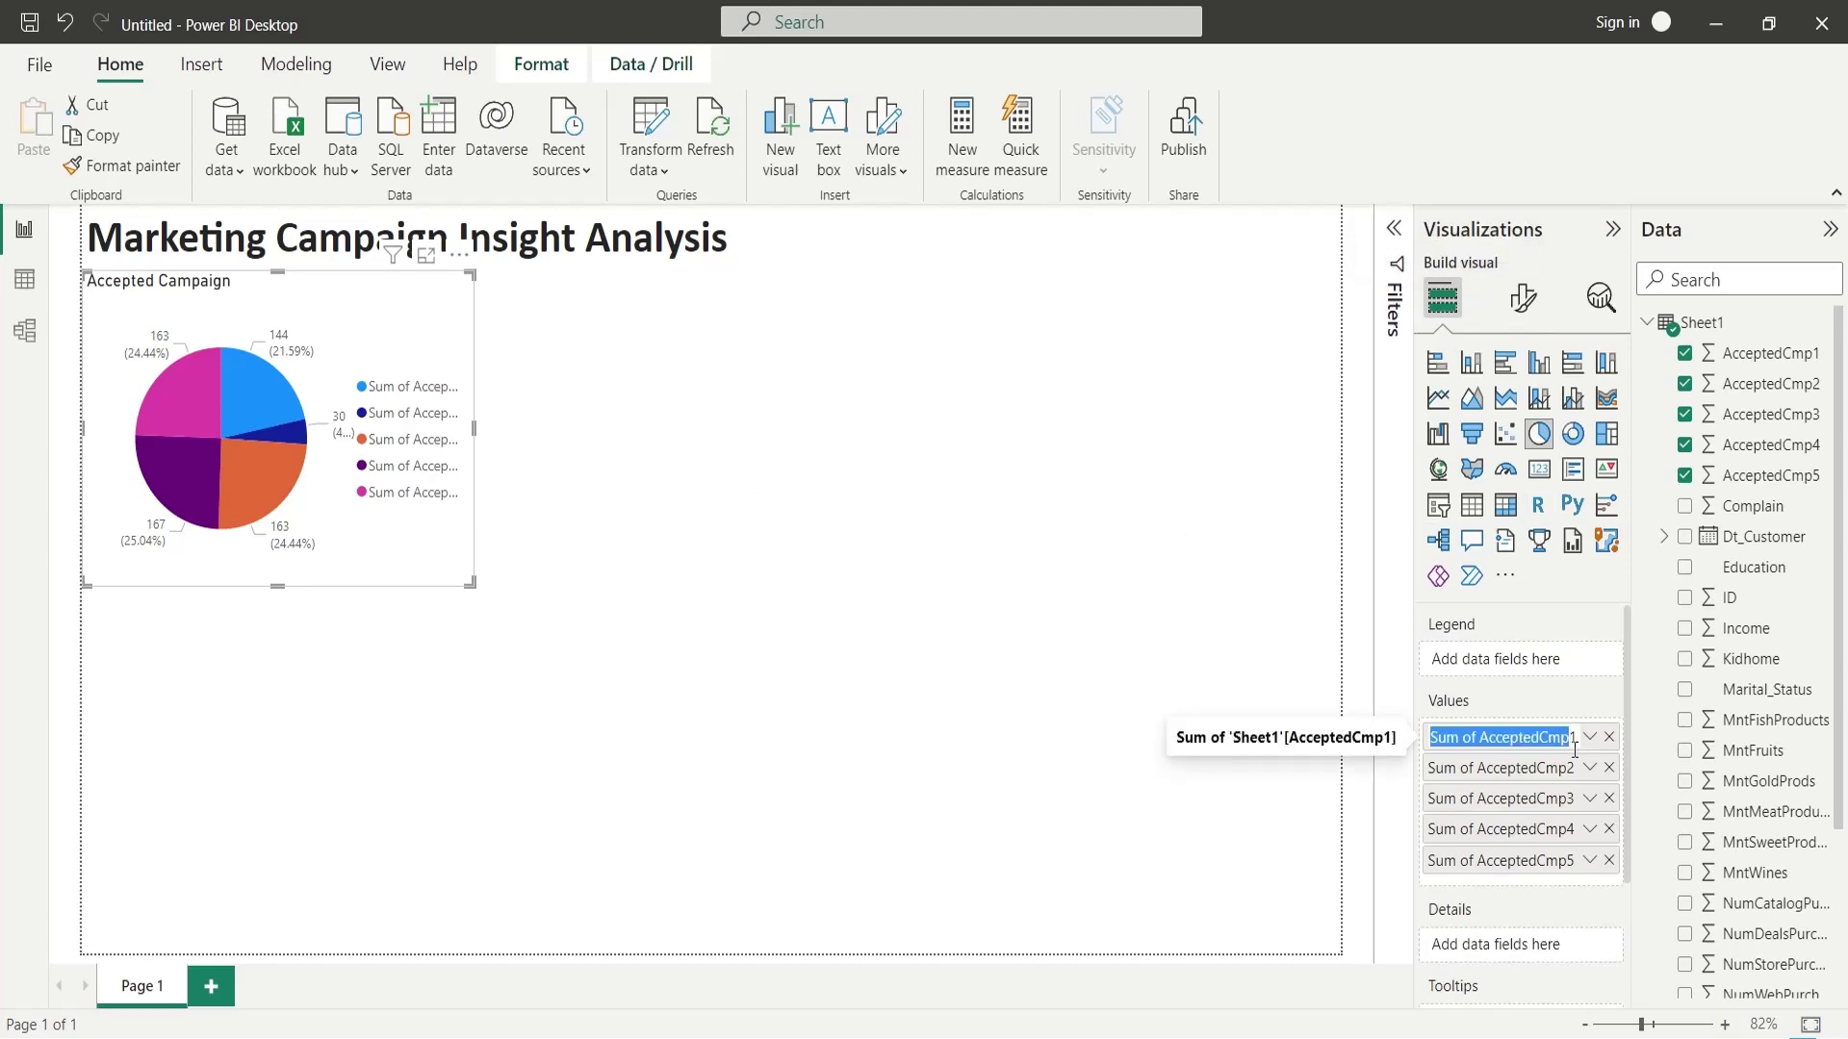
pyautogui.write('Campaign 1')
pyautogui.press('Return')
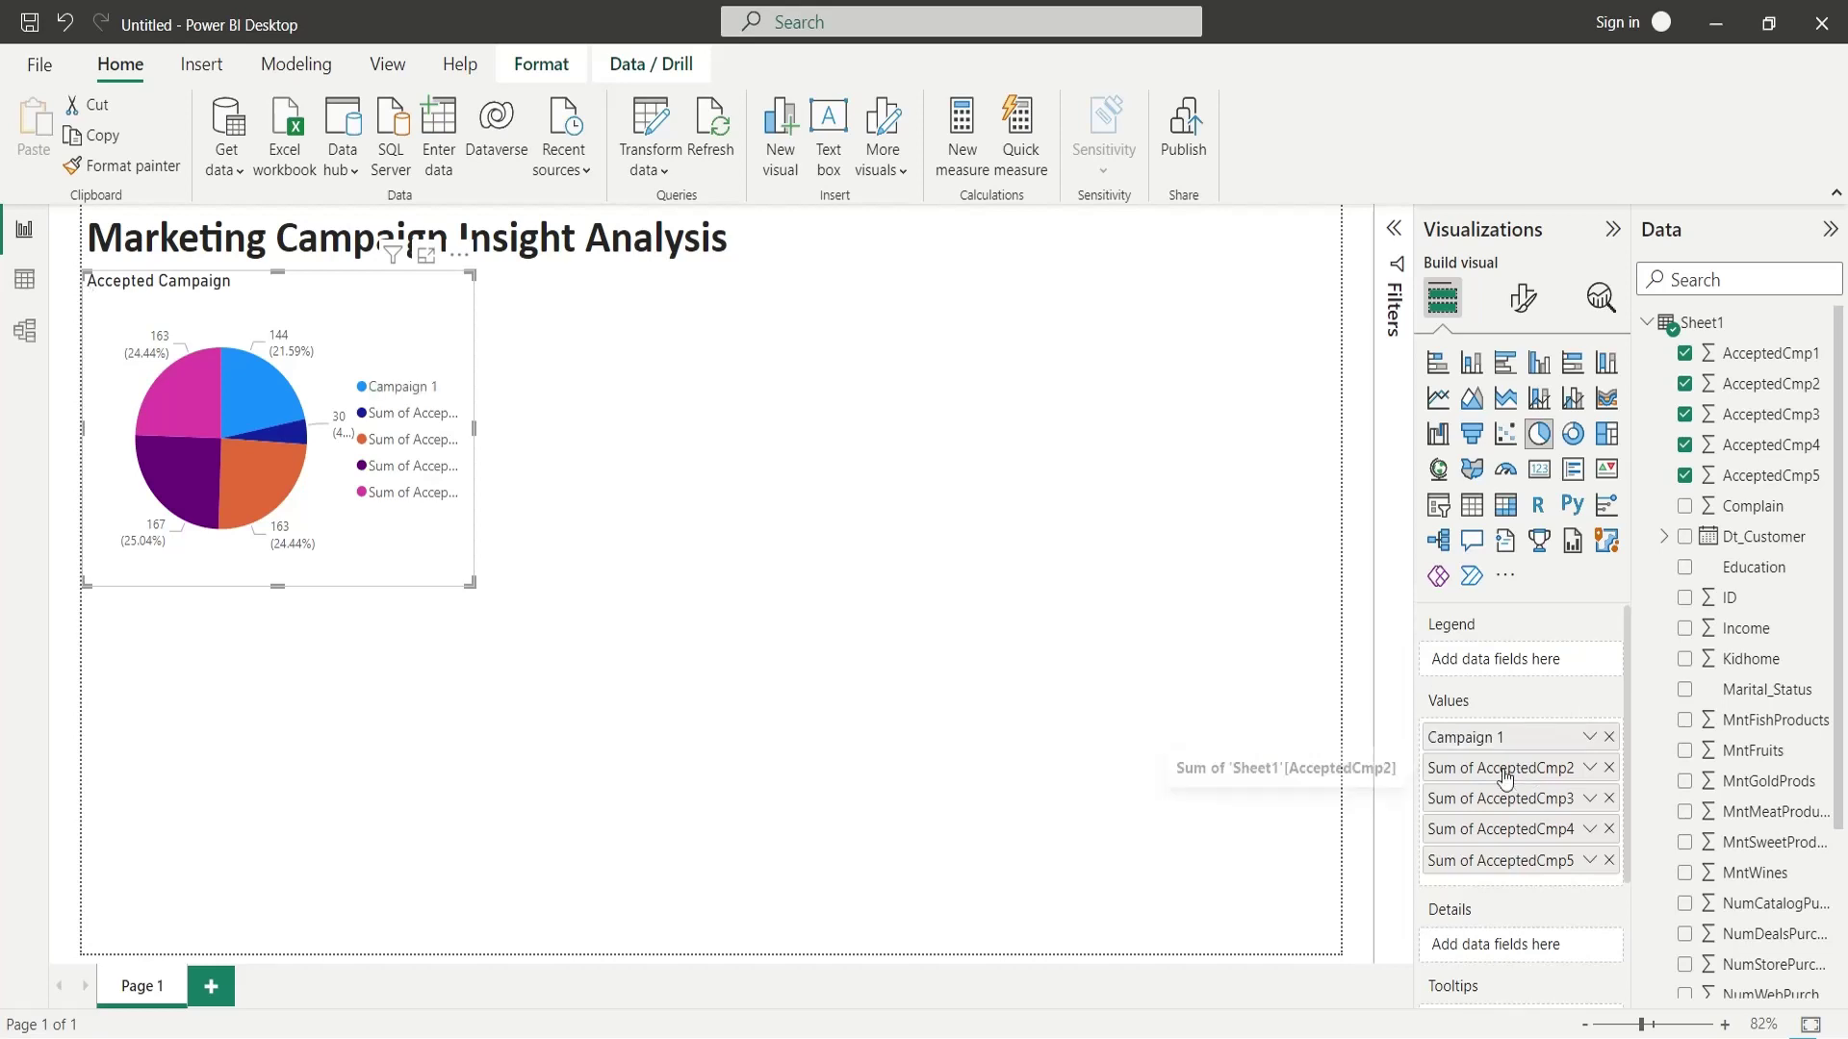
pyautogui.doubleClick(1504, 768)
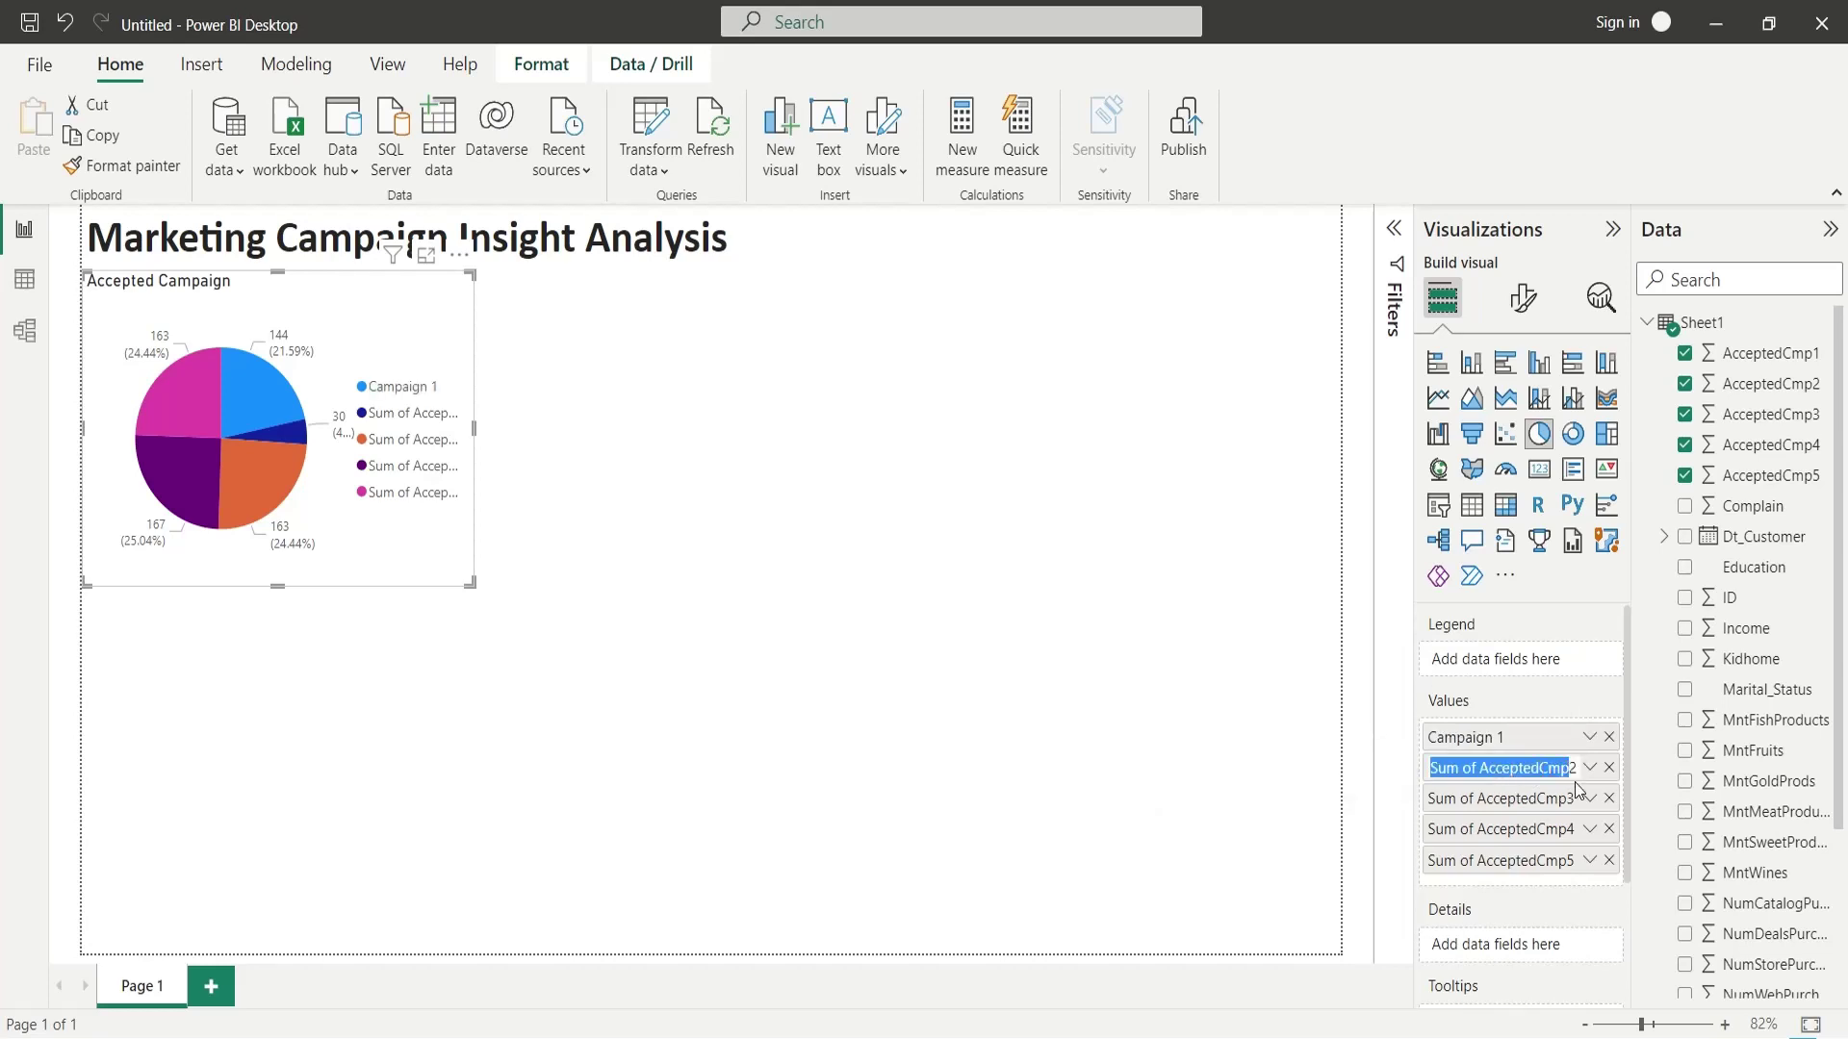
pyautogui.write('Campaign 2')
pyautogui.press('Return')
pyautogui.doubleClick(1501, 799)
pyautogui.write('Campaign 3')
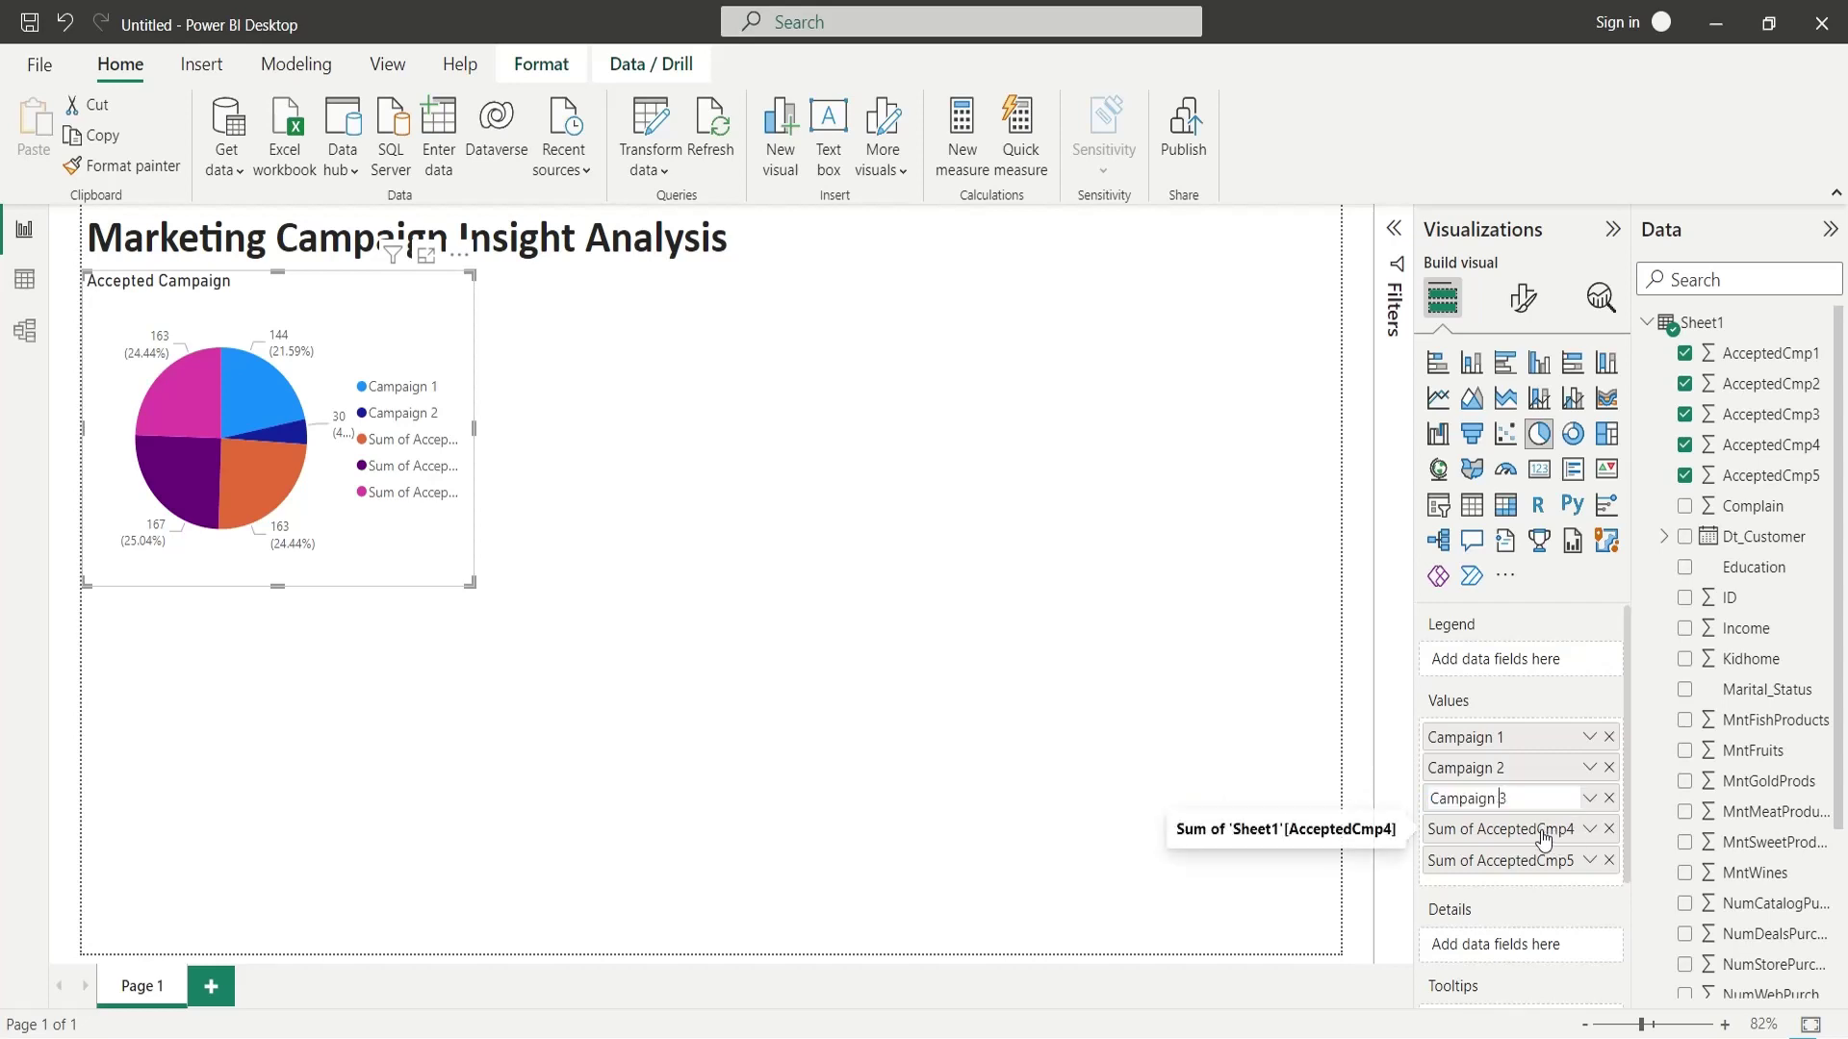
pyautogui.press('Return')
# Rename the AcceptedCmp4 and AcceptedCmp5 values to Campaign 4 and Campaign 5.
pyautogui.doubleClick(1503, 829)
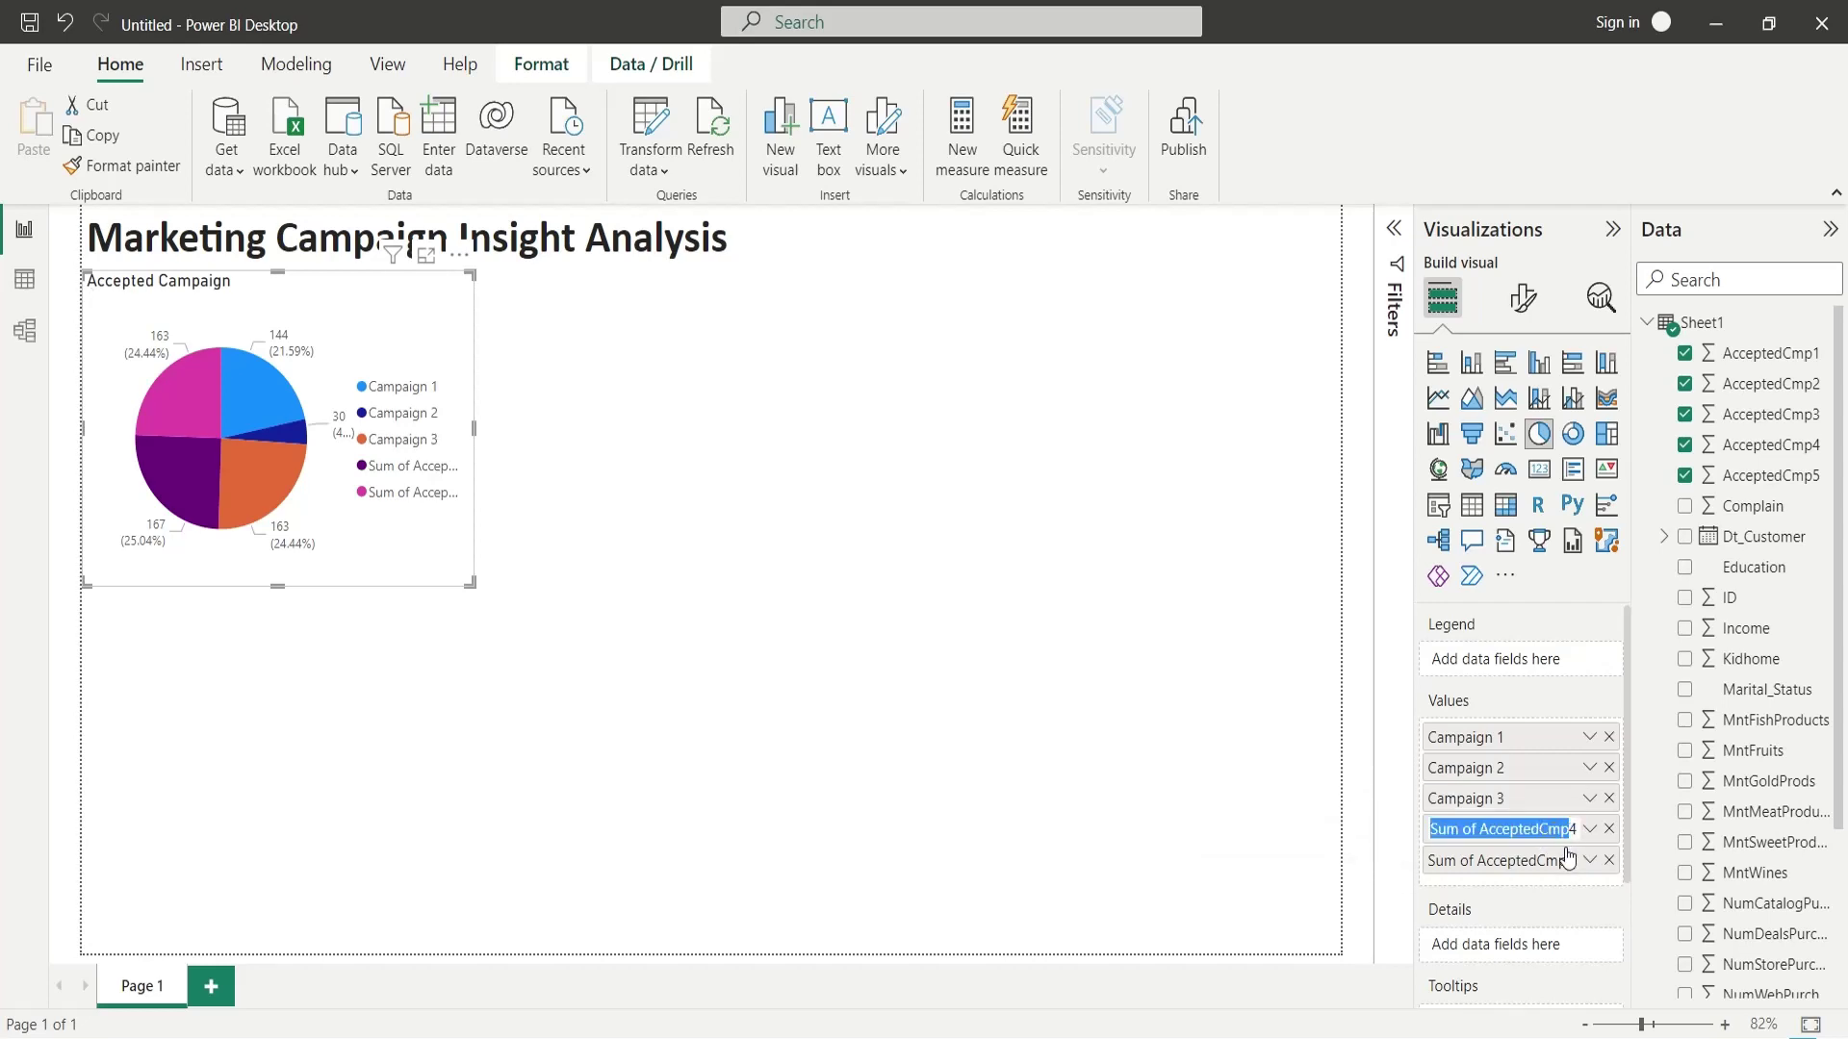
pyautogui.write('Campaign 4')
pyautogui.press('Return')
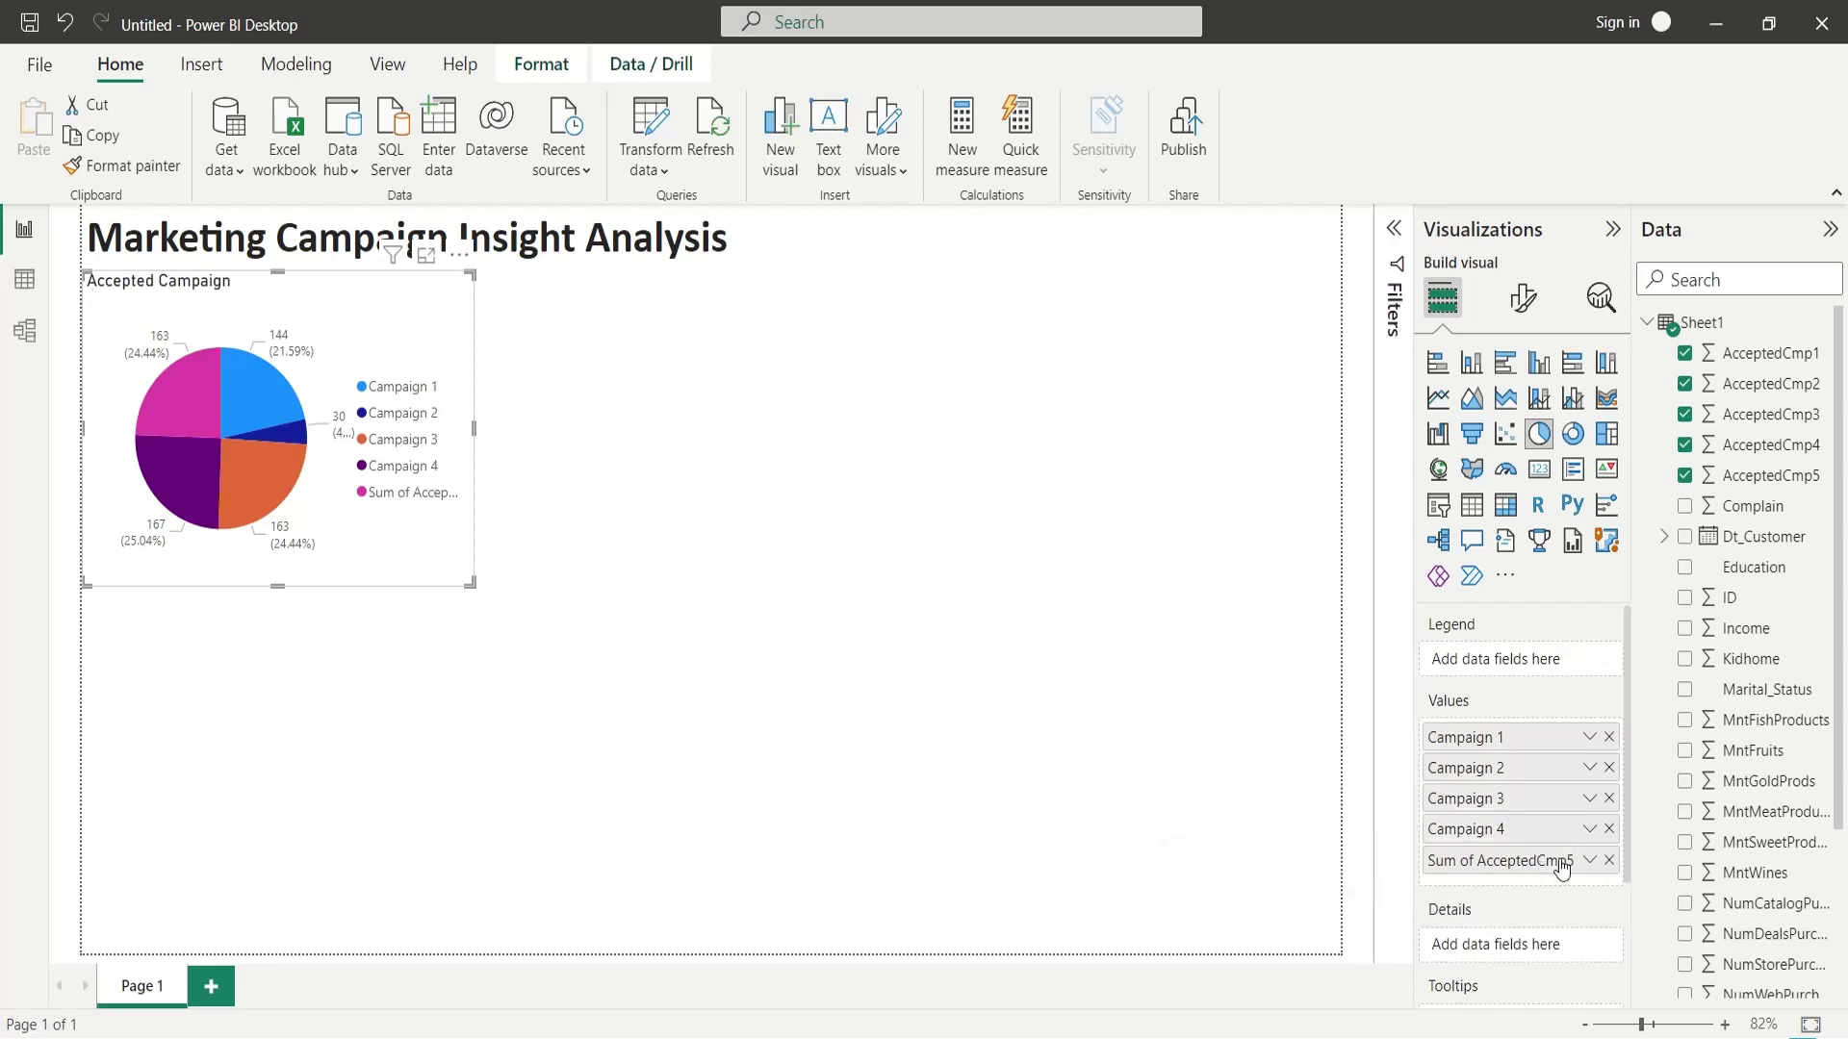
pyautogui.doubleClick(1501, 861)
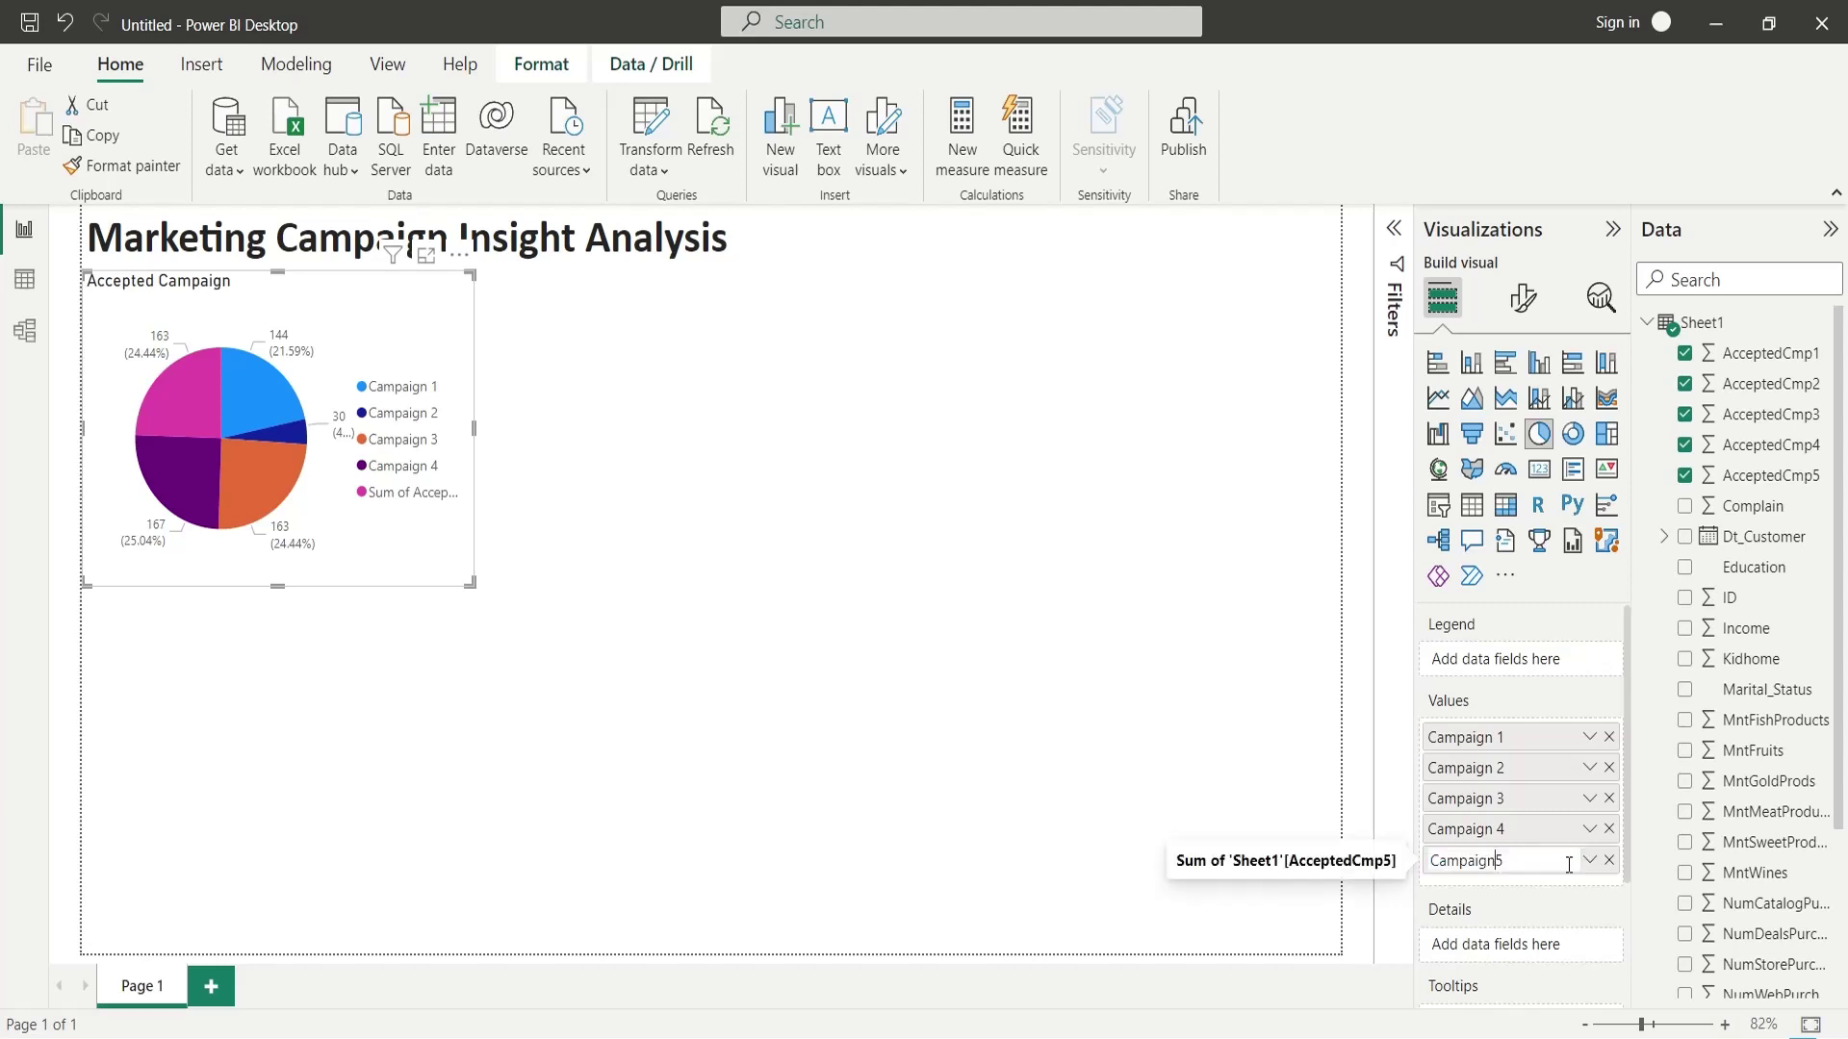
pyautogui.write('Campaign 5')
pyautogui.press('Return')
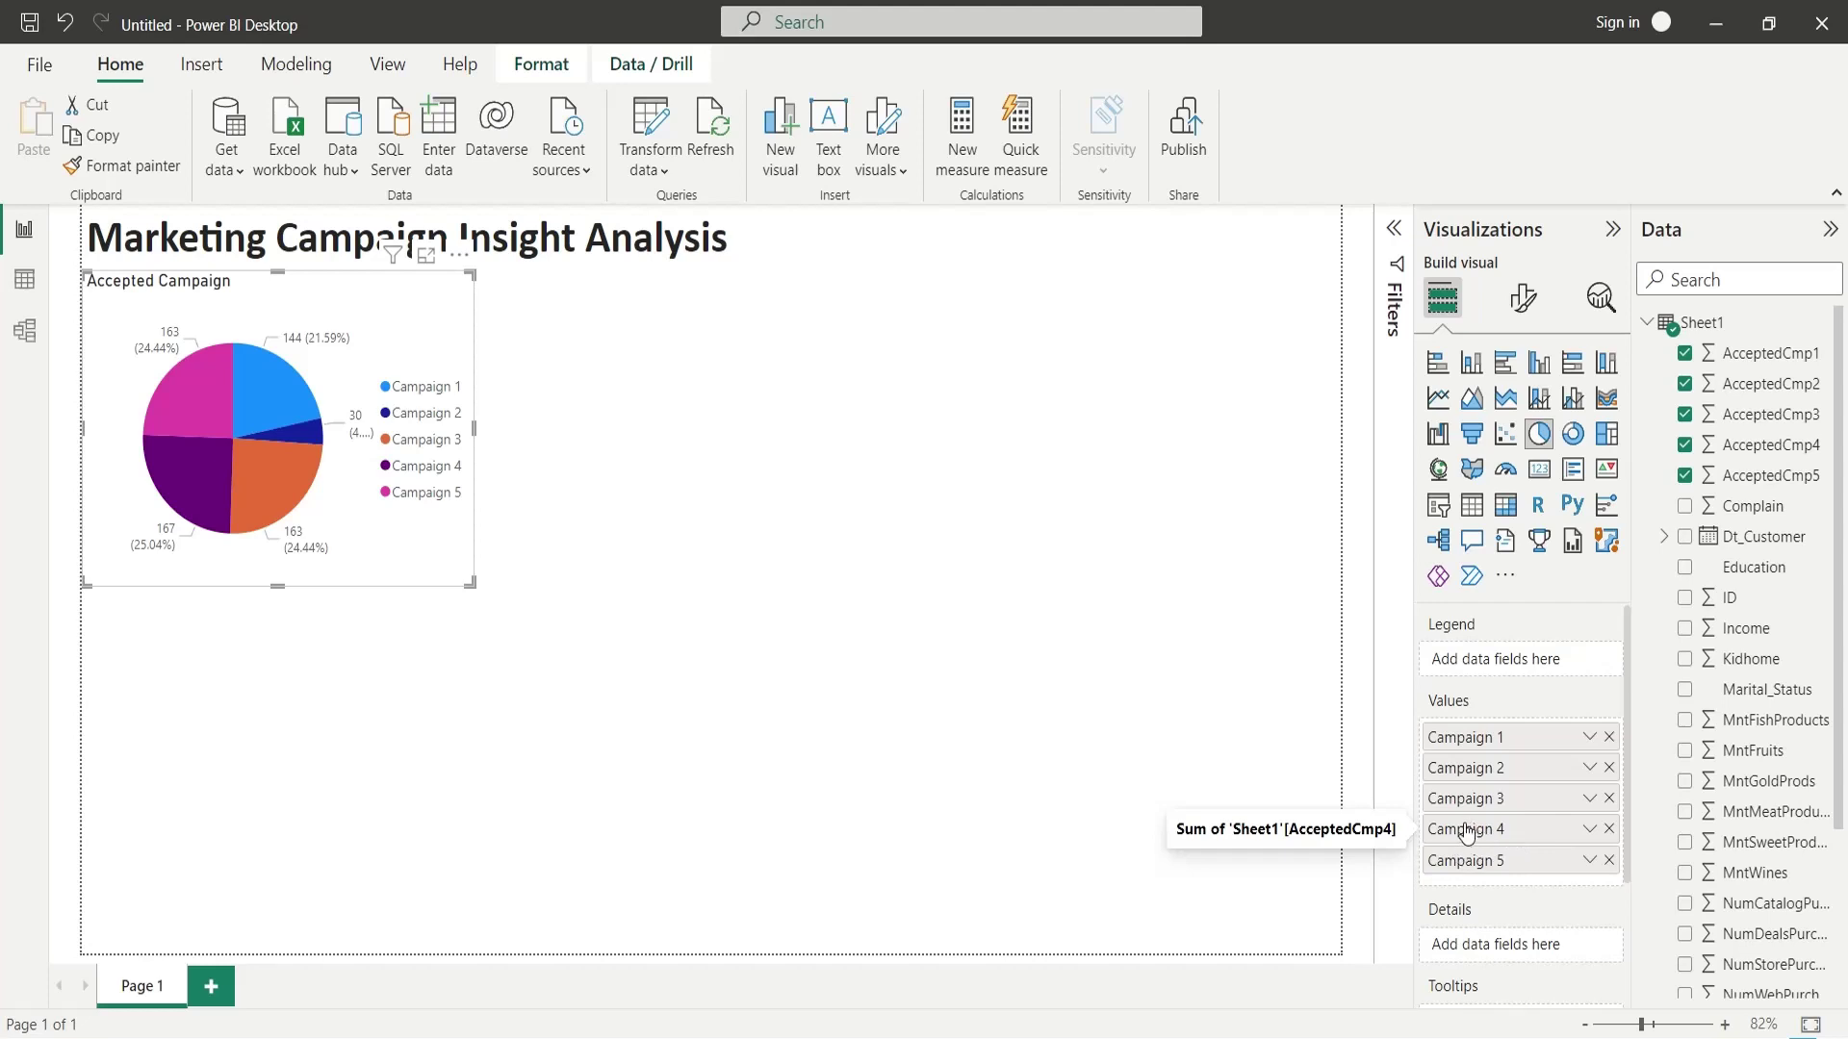
pyautogui.click(654, 548)
pyautogui.click(425, 587)
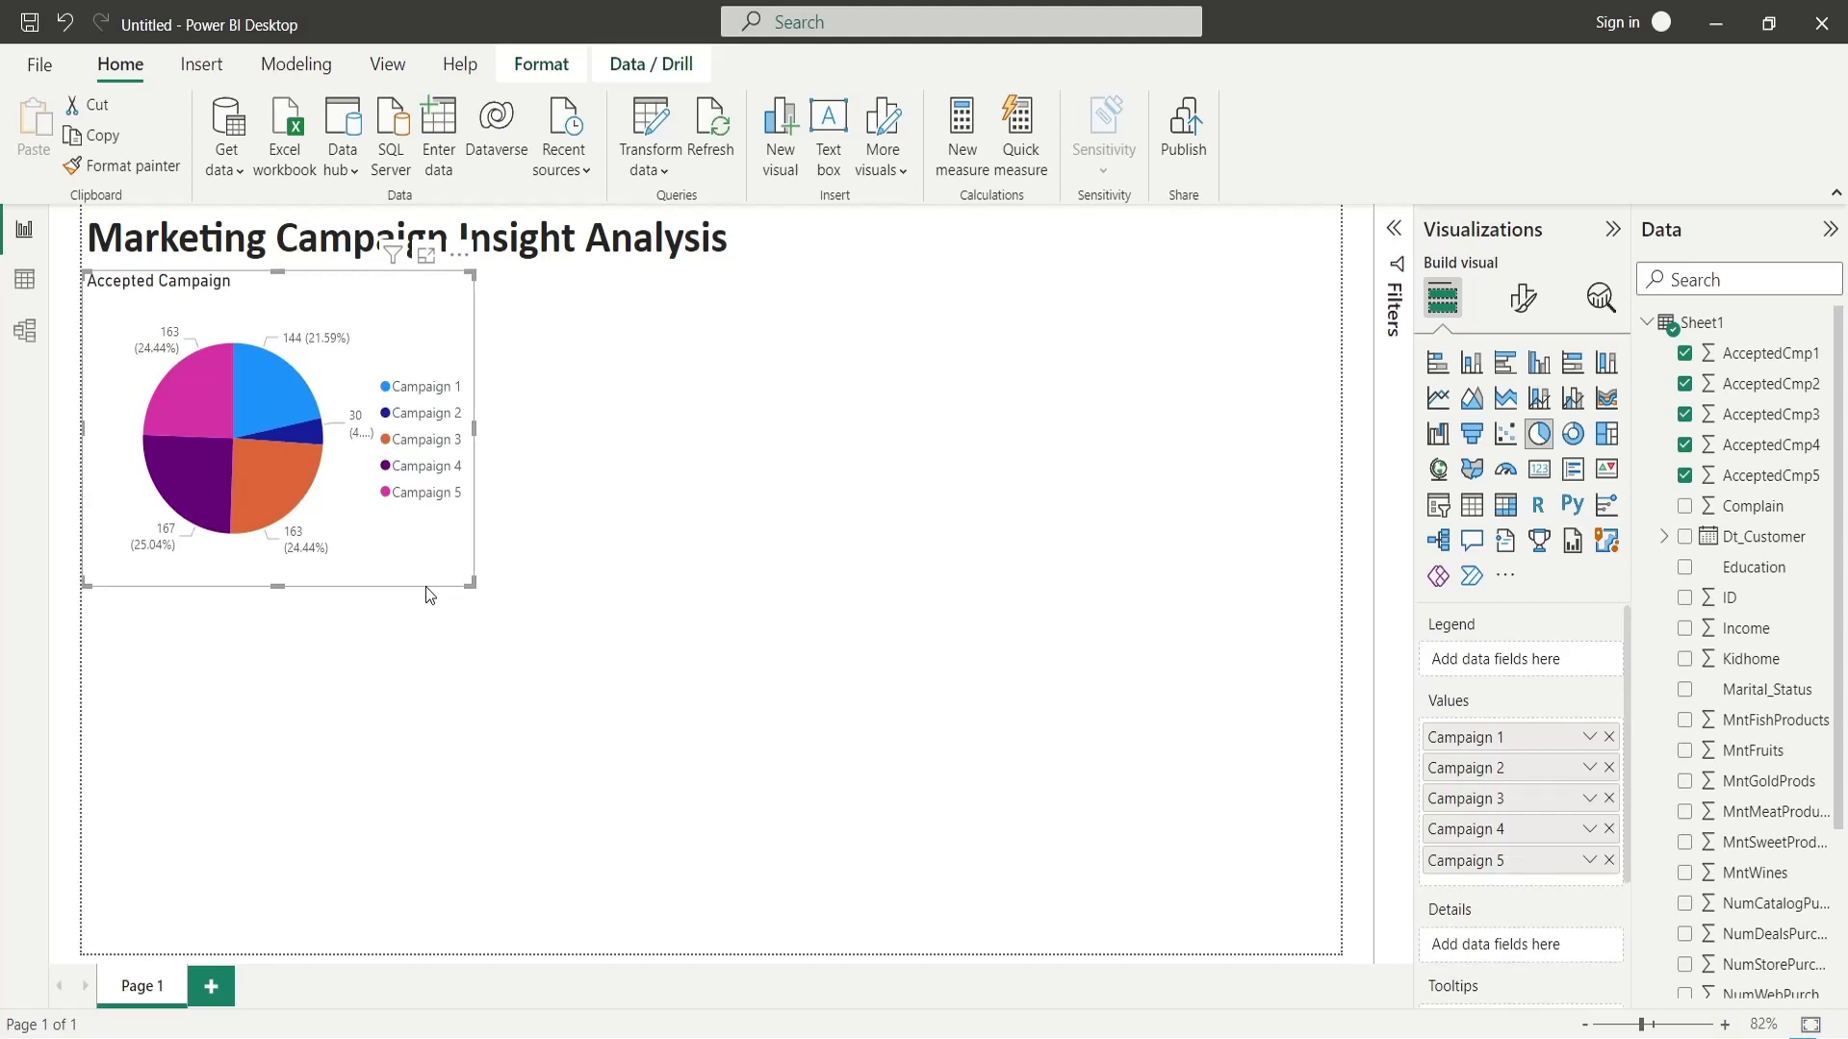
# Insert a new blank pie chart below Accepted Campaign and make it taller.
pyautogui.click(481, 614)
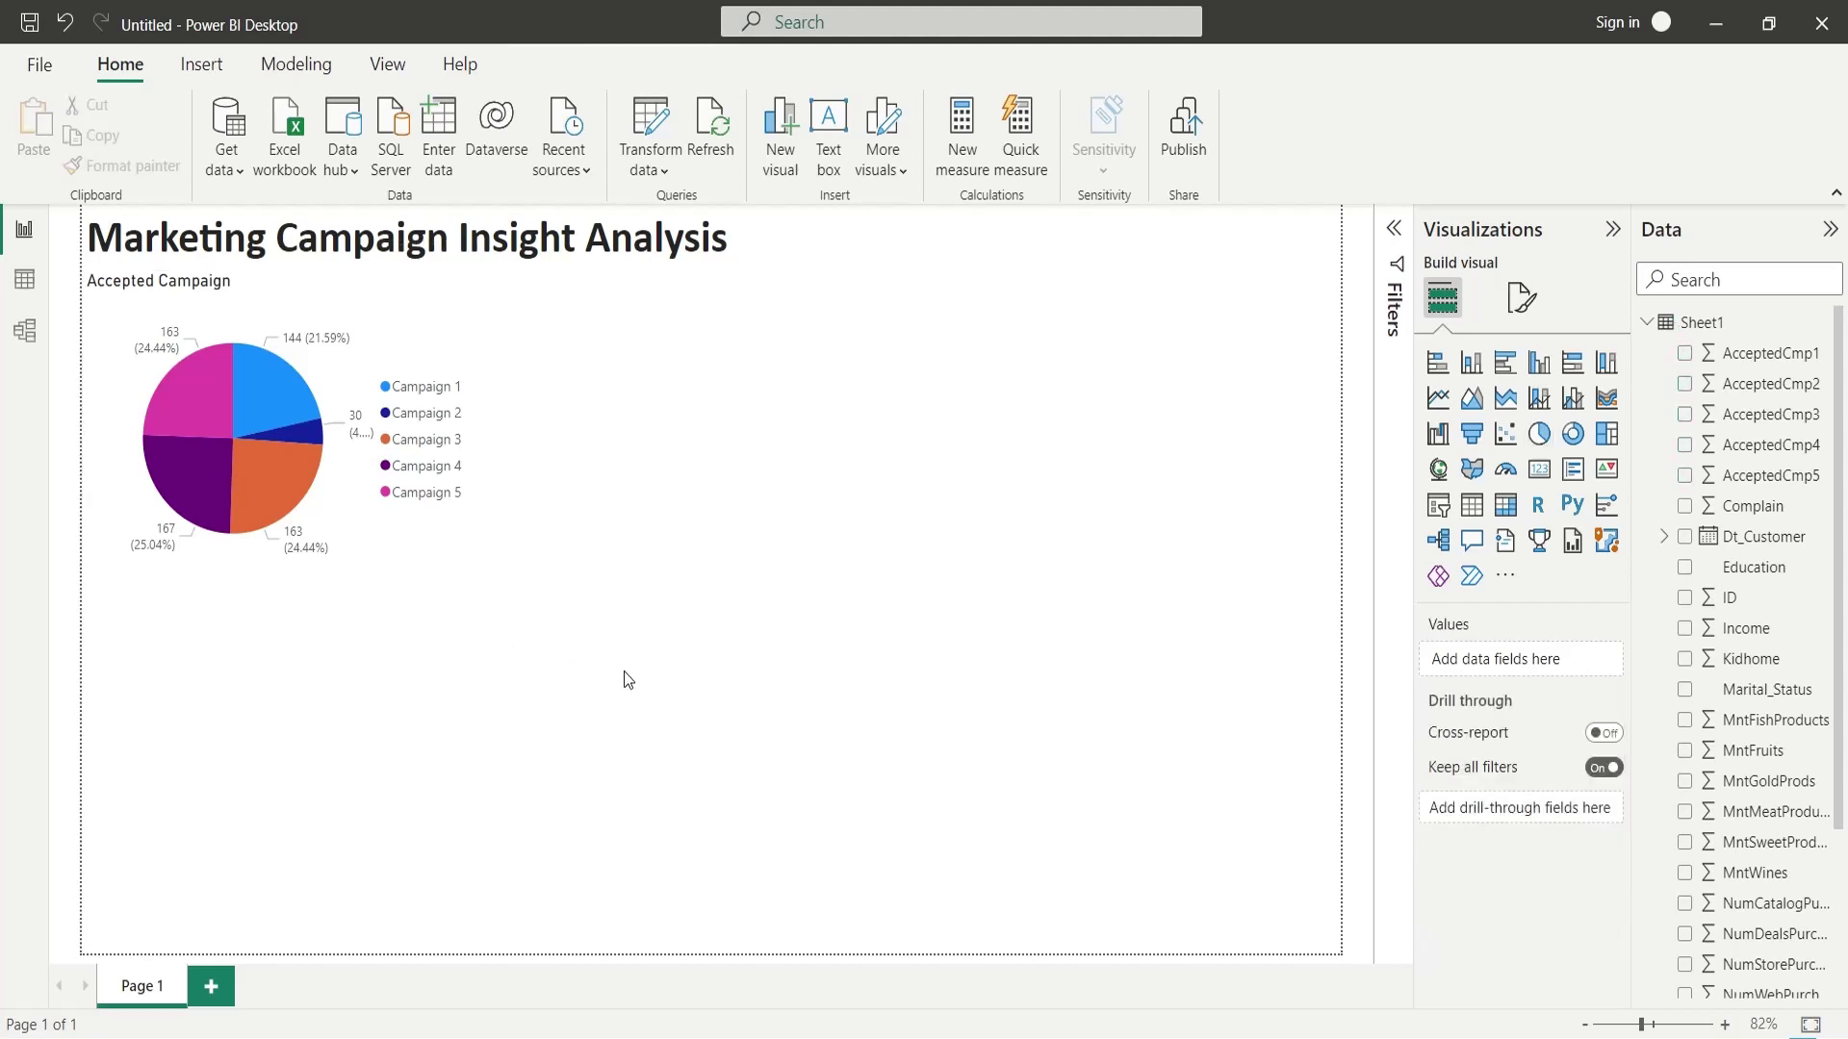
pyautogui.click(1538, 434)
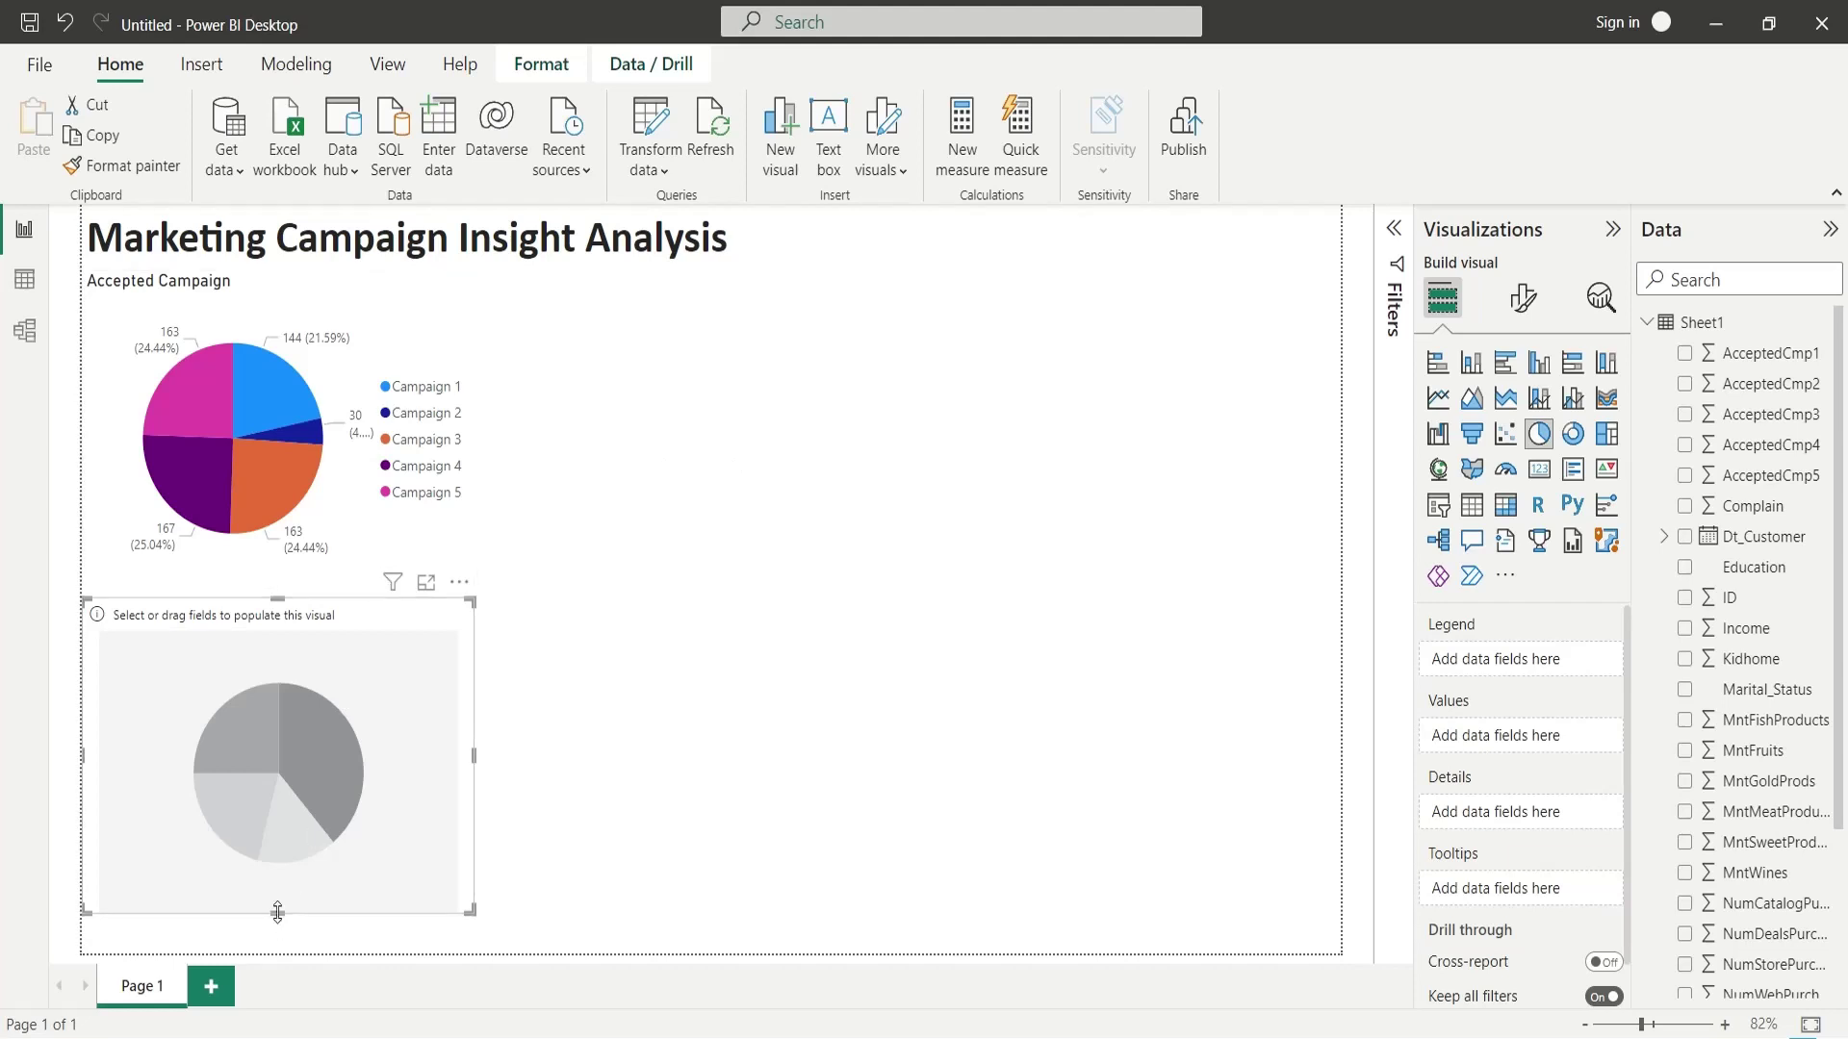
pyautogui.moveTo(277, 912); pyautogui.dragTo(275, 956)
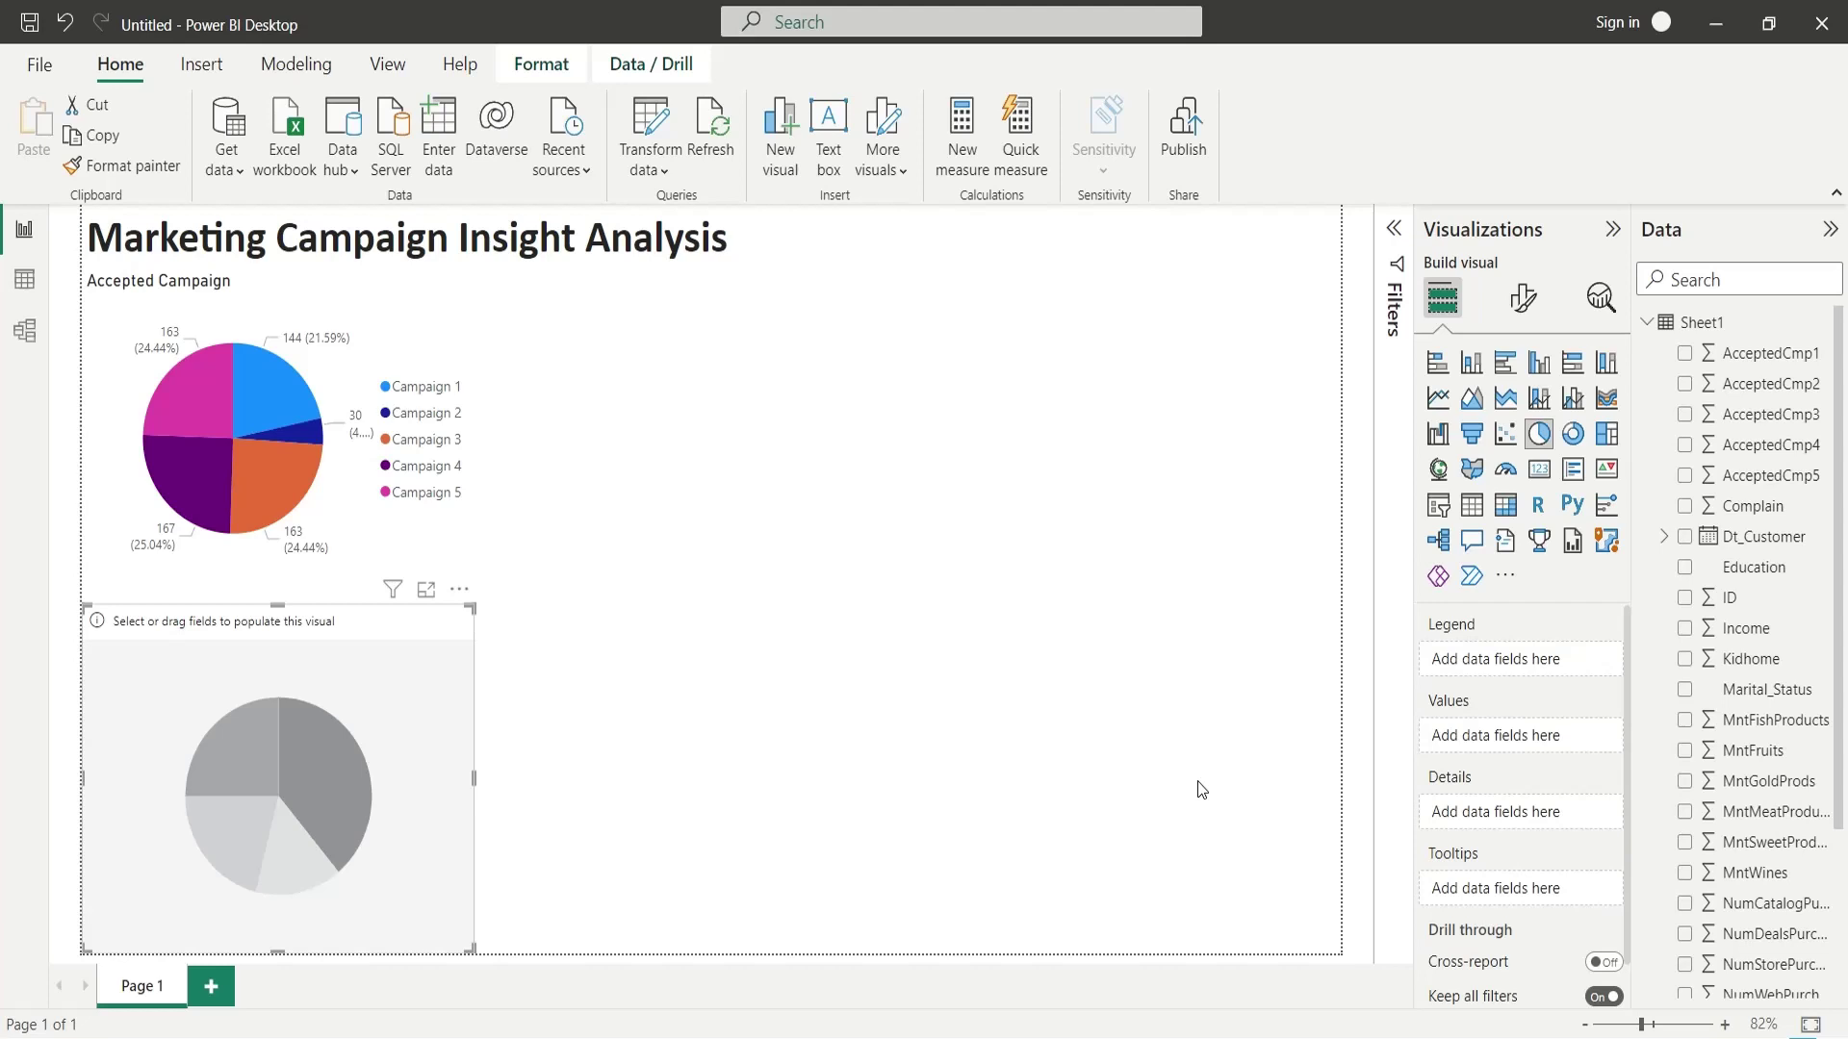
pyautogui.scroll(-3, 1761, 780)
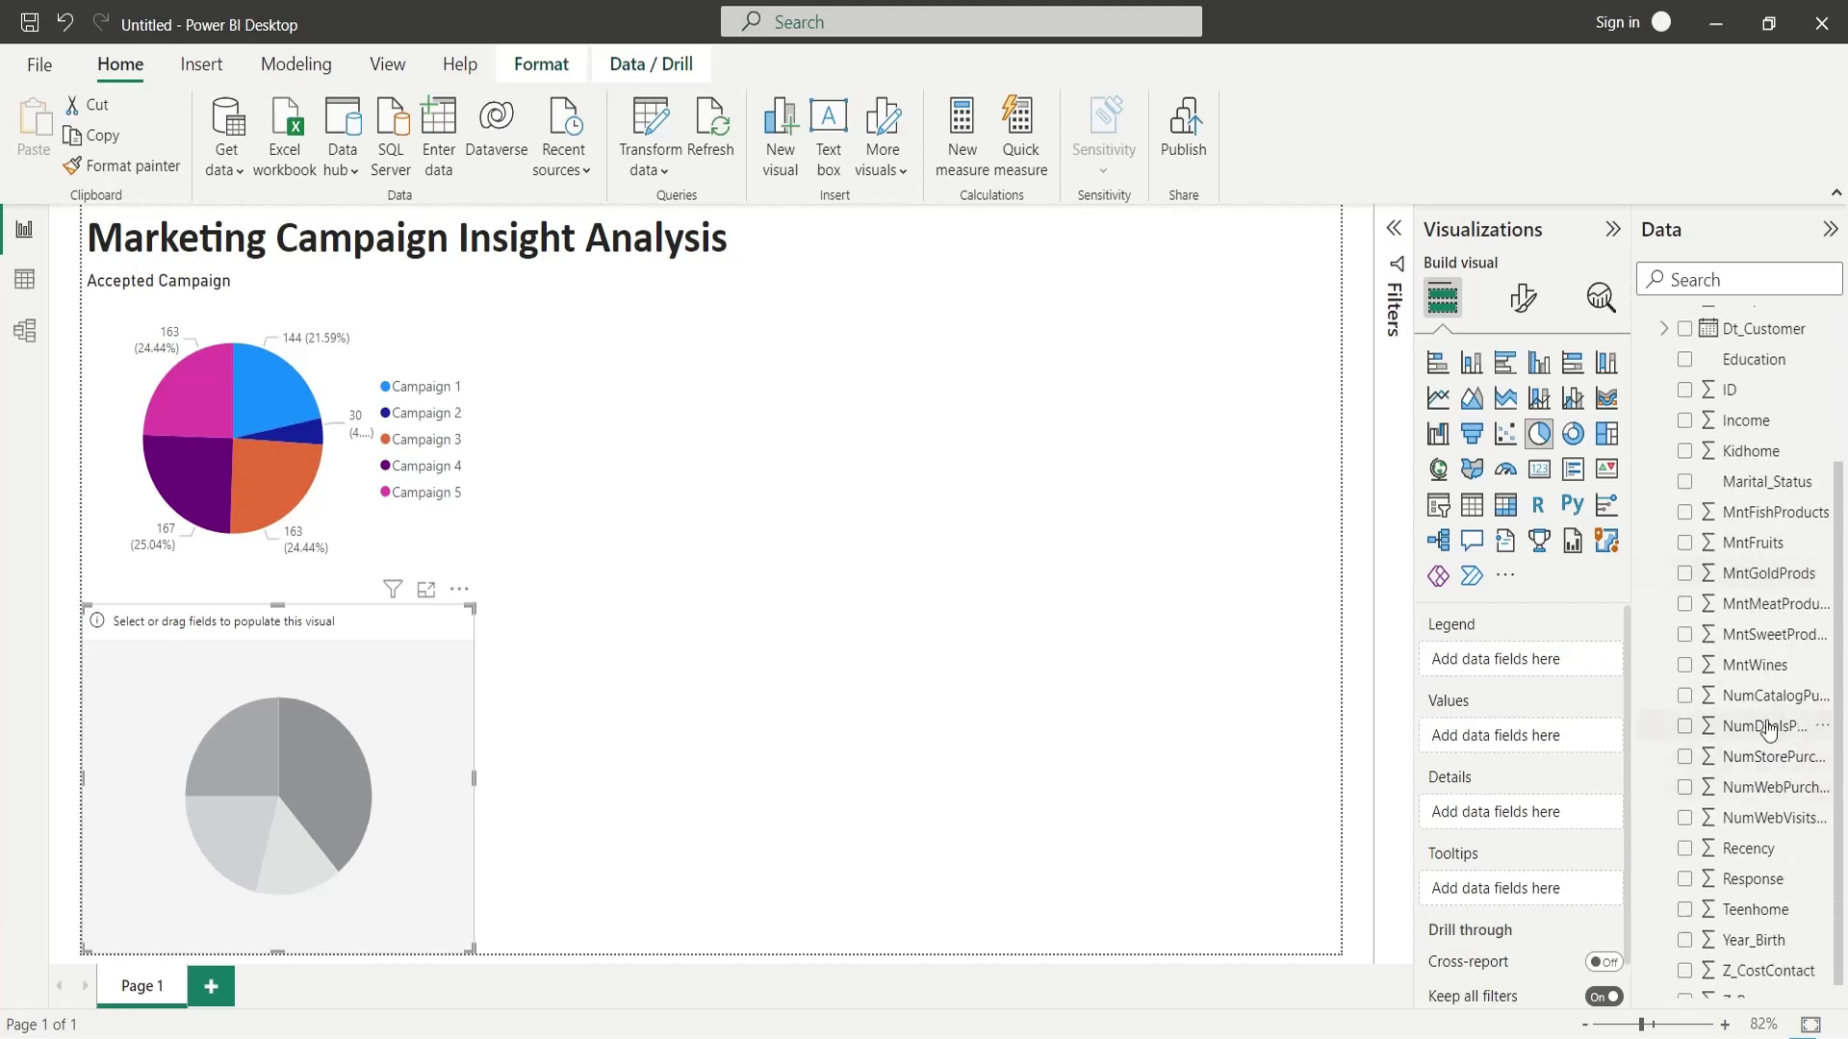
# Add NumCatalogPurchases, NumDealsPurchases, NumStorePurchases and NumWebPurchases as pie values.
pyautogui.moveTo(1633, 718); pyautogui.dragTo(1590, 707)
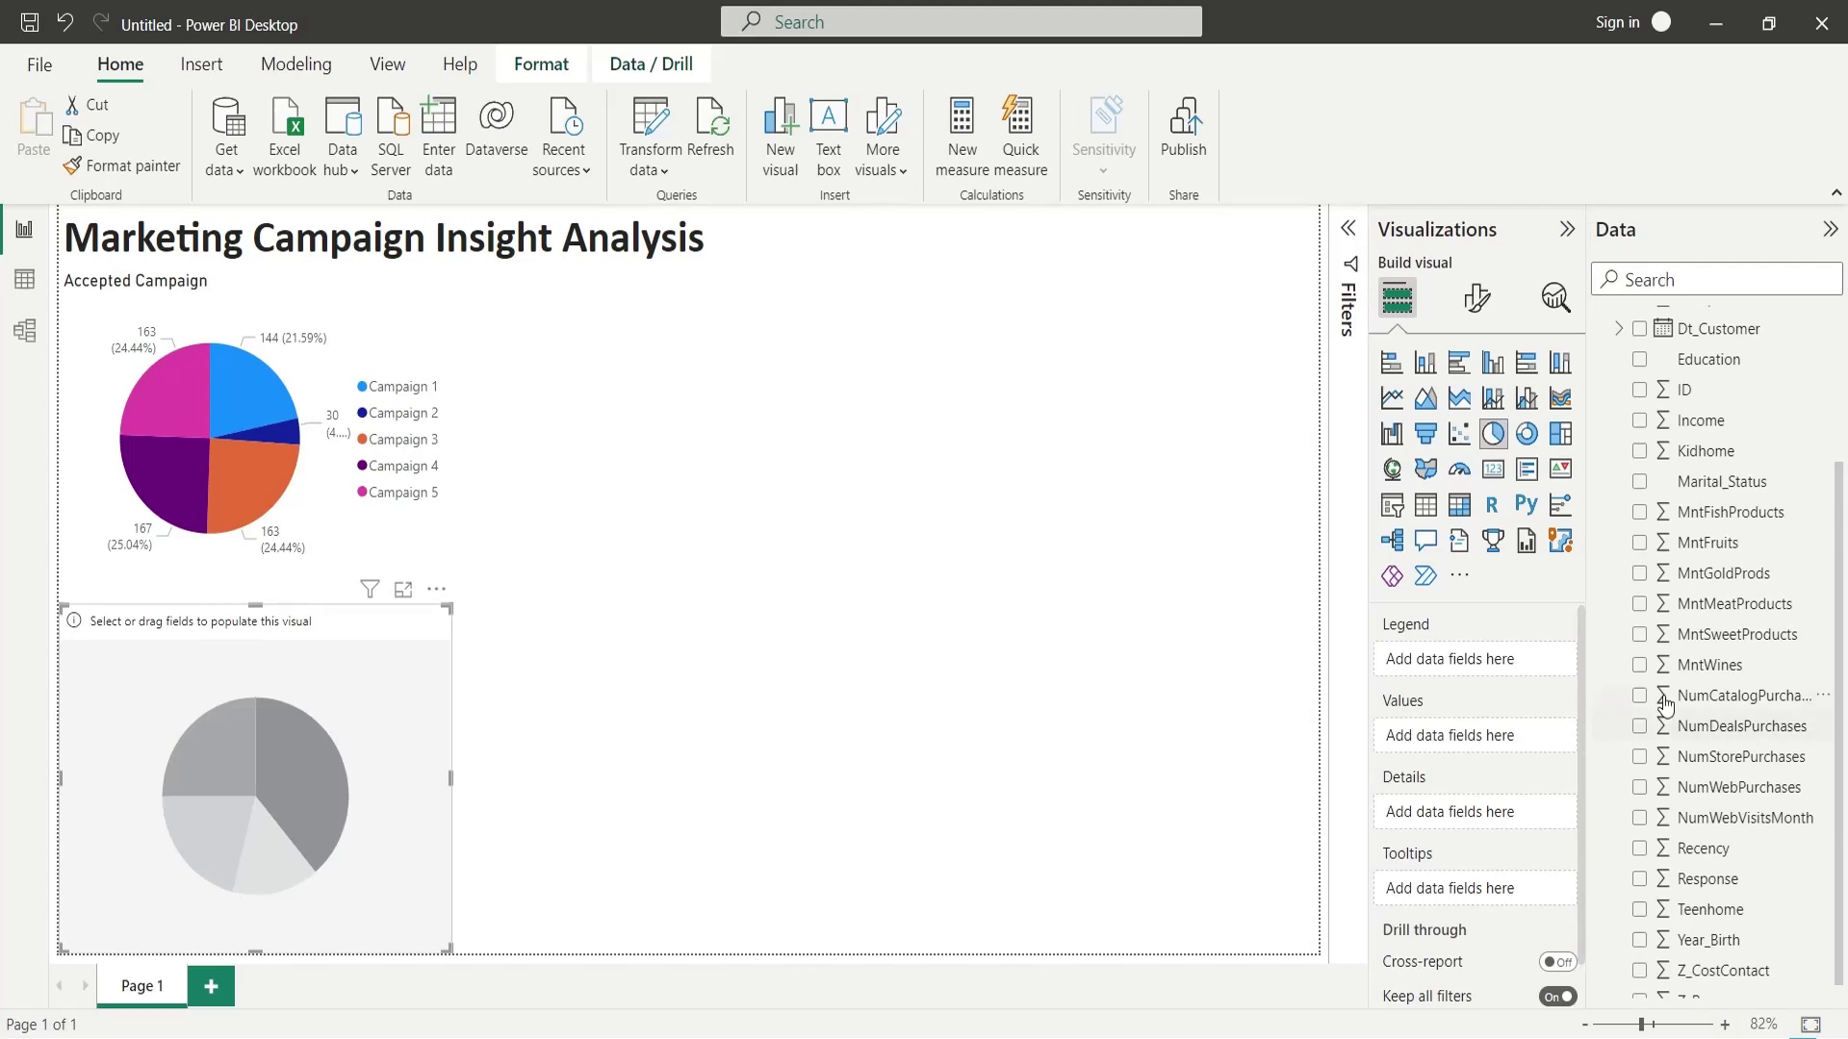
pyautogui.moveTo(1718, 697); pyautogui.dragTo(1505, 730)
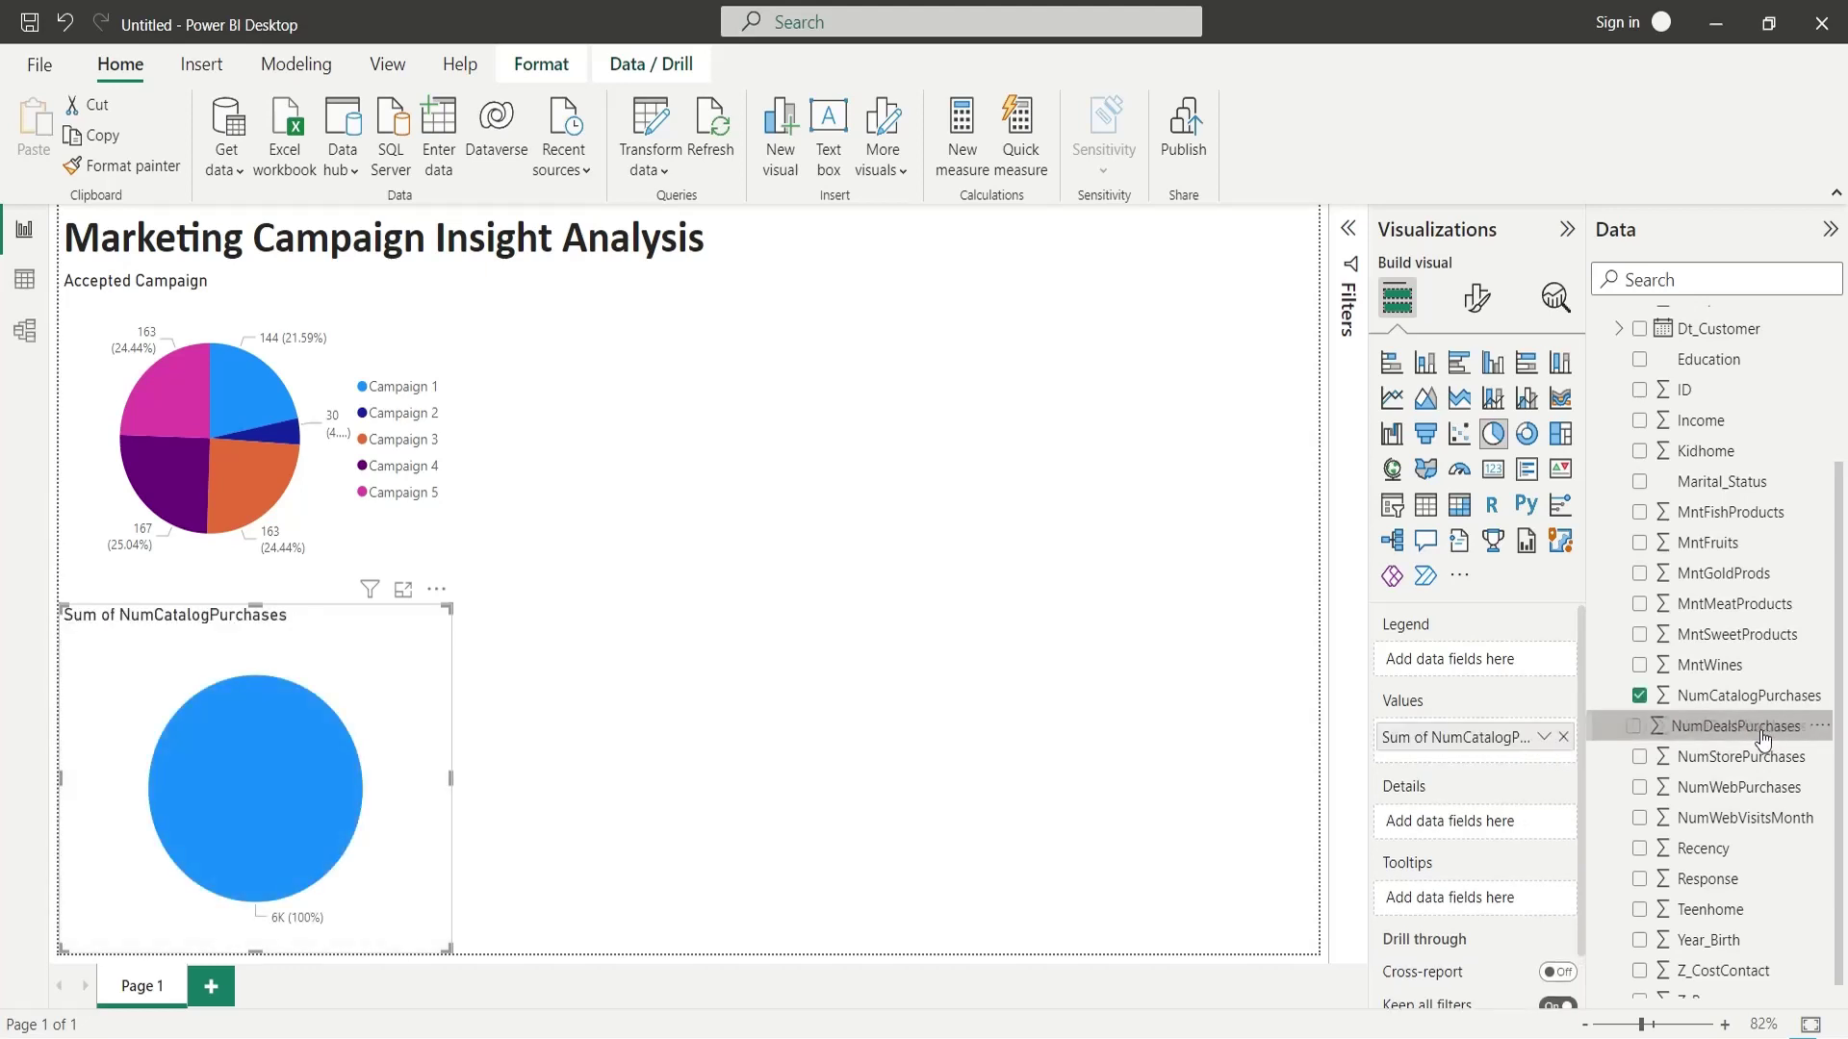
pyautogui.moveTo(1741, 726); pyautogui.dragTo(1458, 769)
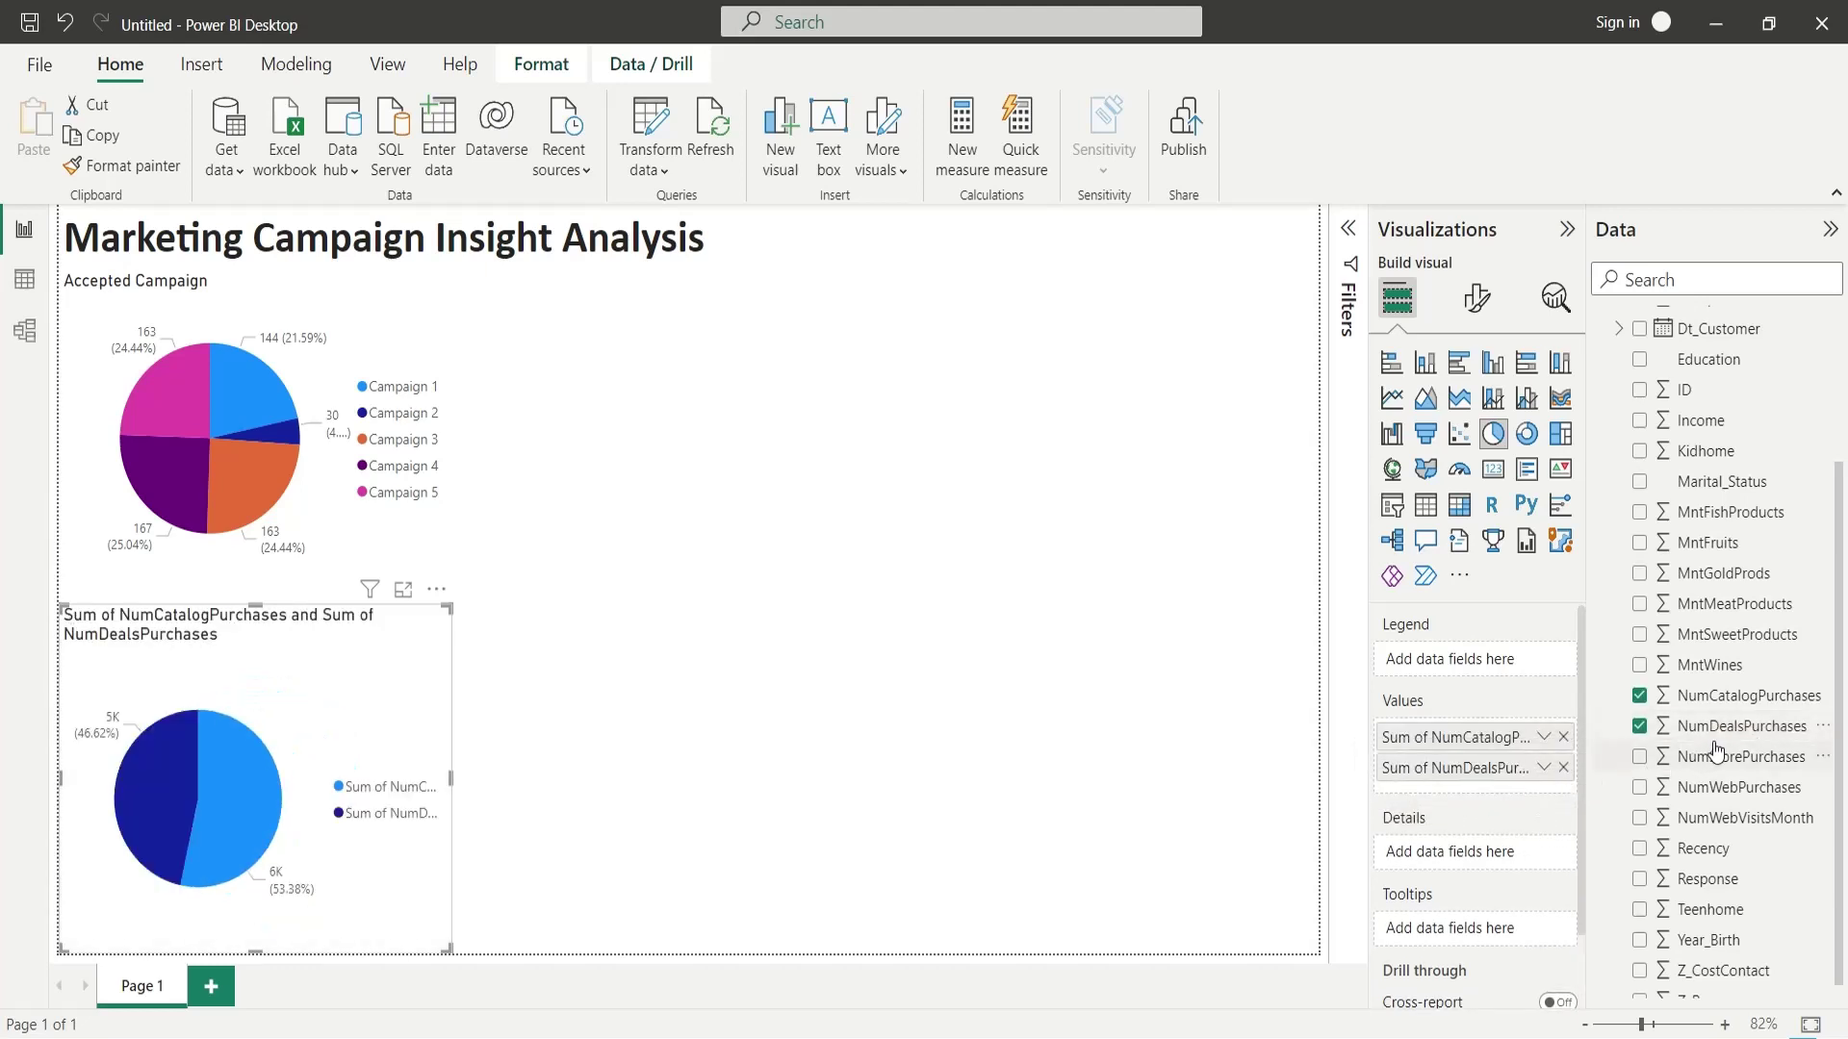
pyautogui.moveTo(1733, 757); pyautogui.dragTo(1501, 787)
pyautogui.moveTo(1738, 787); pyautogui.dragTo(1539, 828)
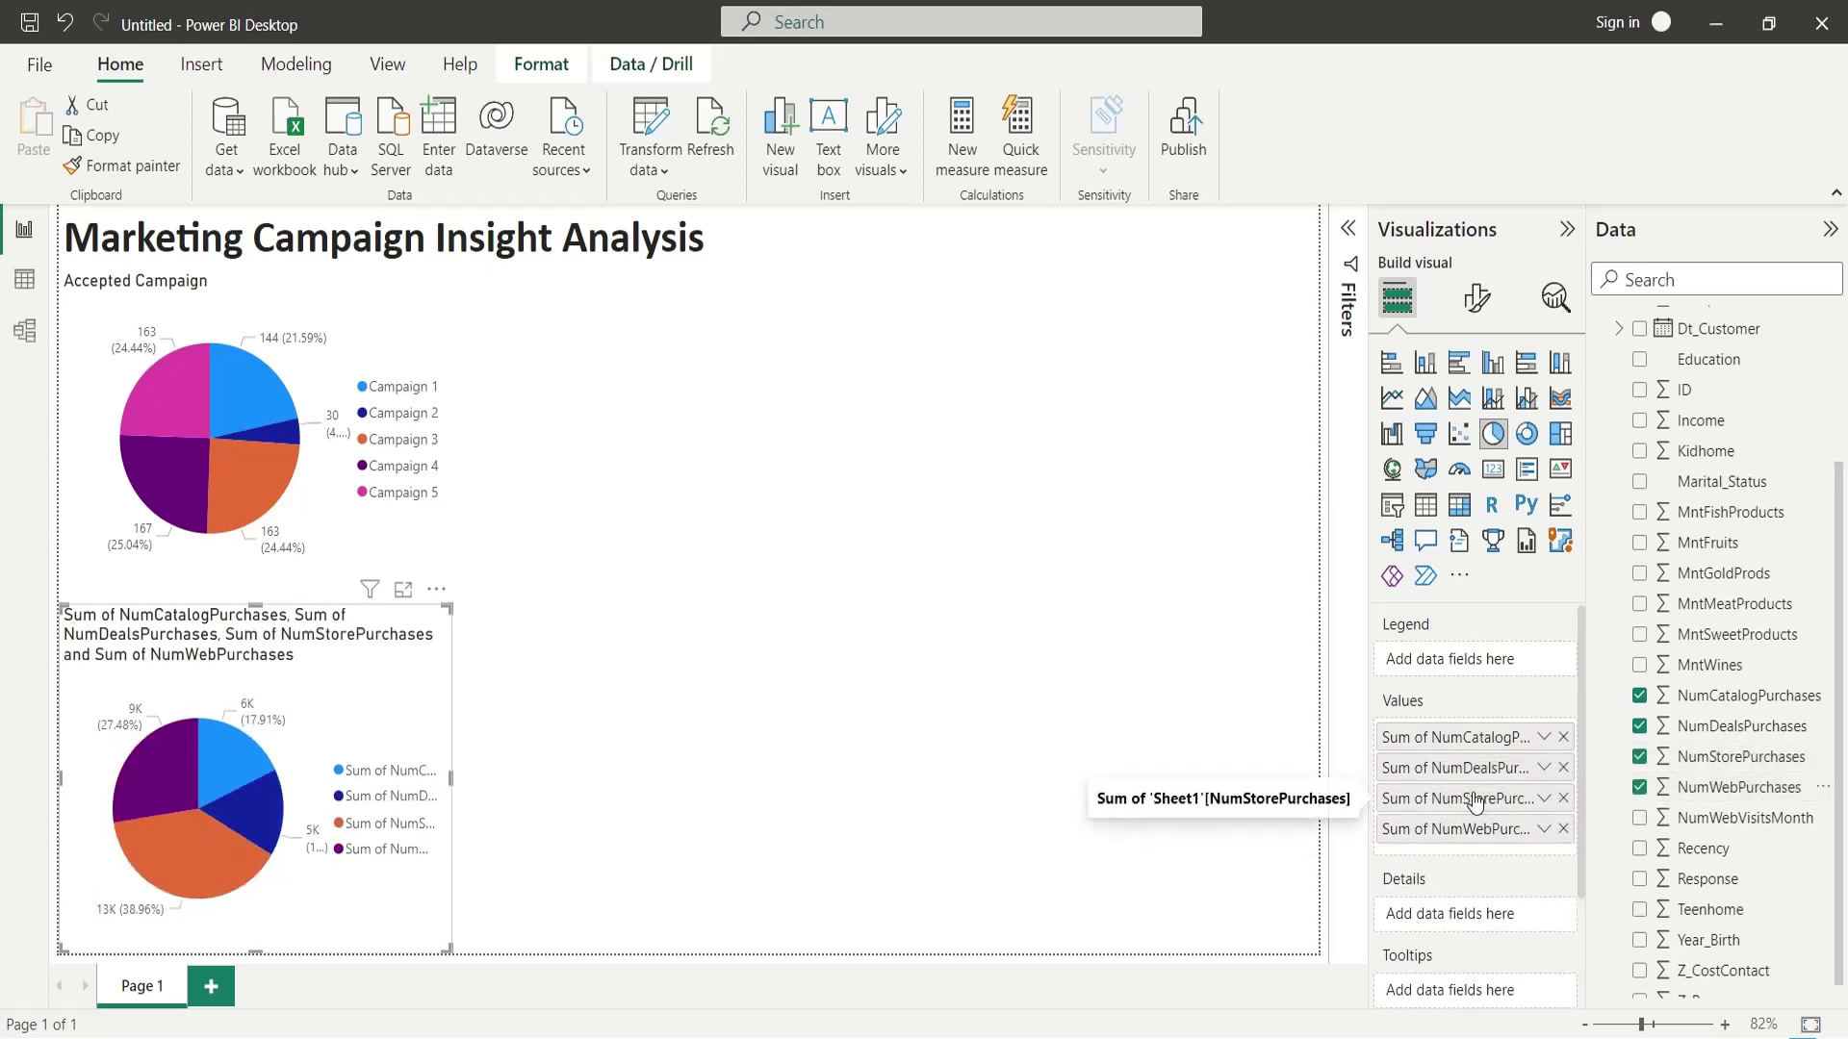
# Replace the second pie chart's default title text with 'Purchases'.
pyautogui.click(1475, 298)
pyautogui.click(1474, 414)
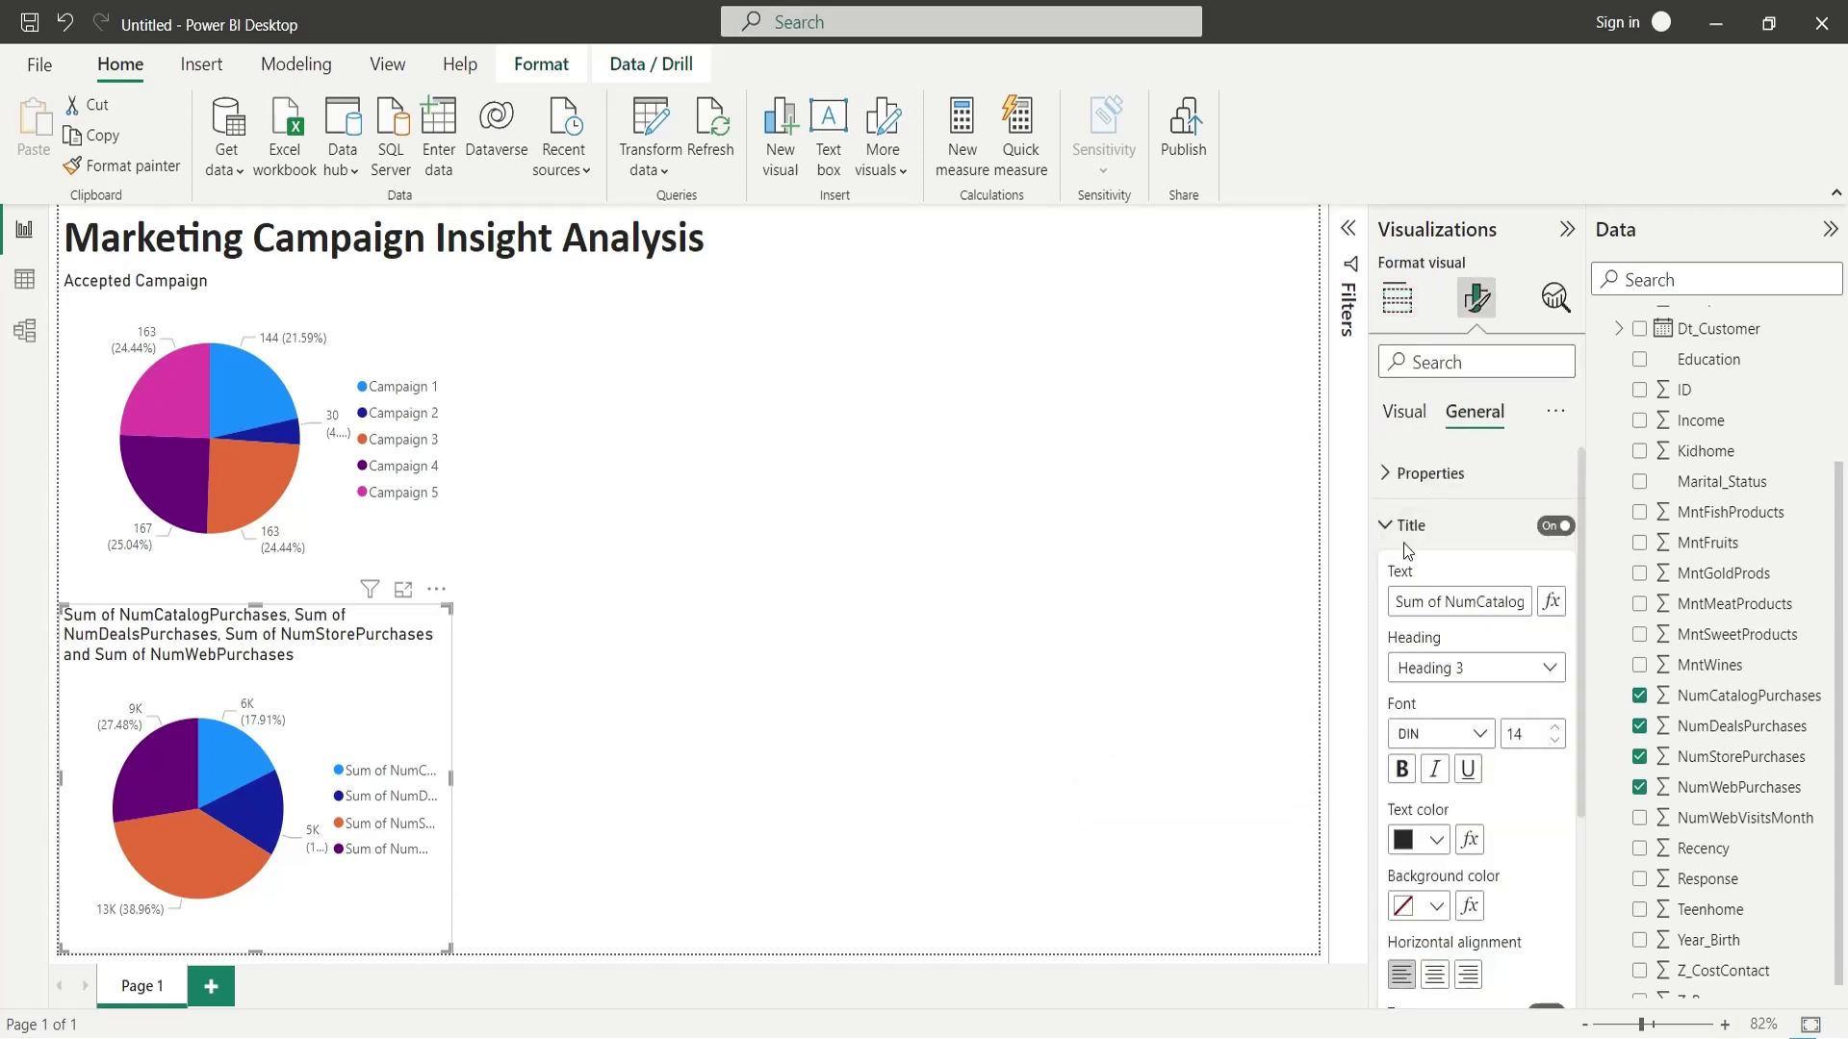
pyautogui.tripleClick(1457, 603)
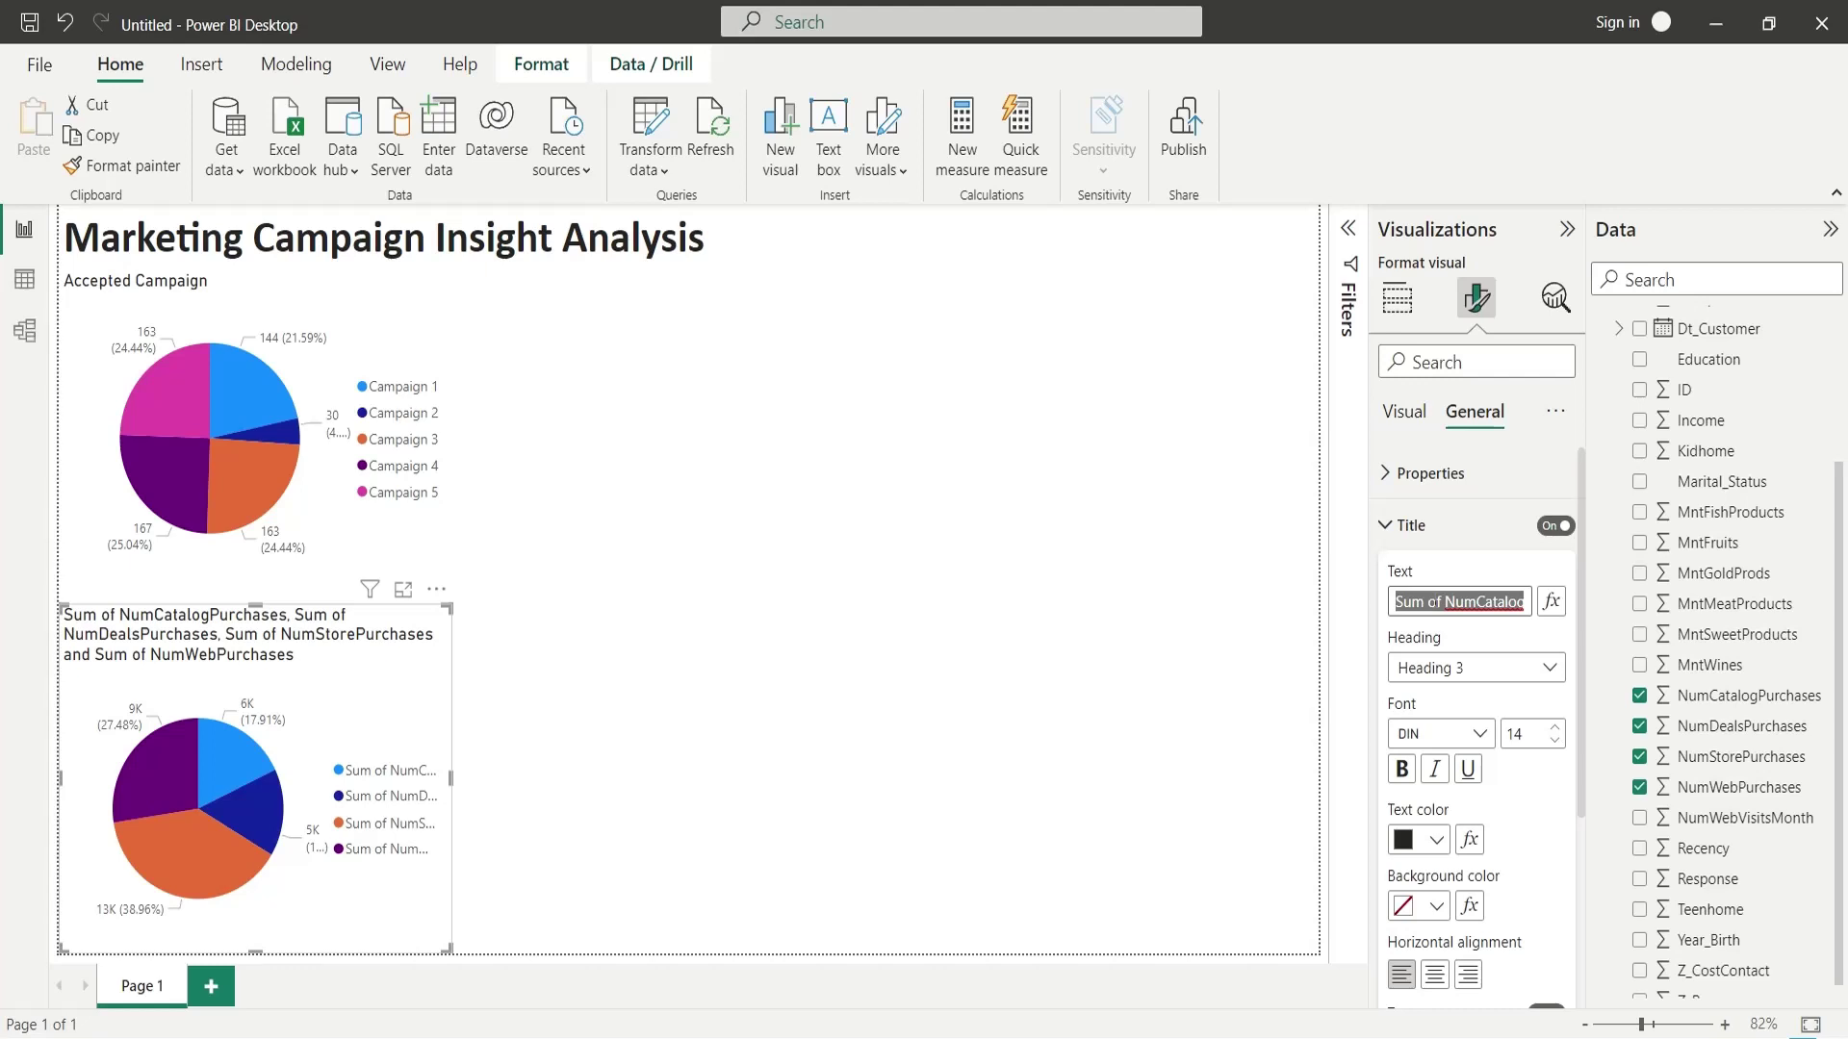
pyautogui.write('Pu')
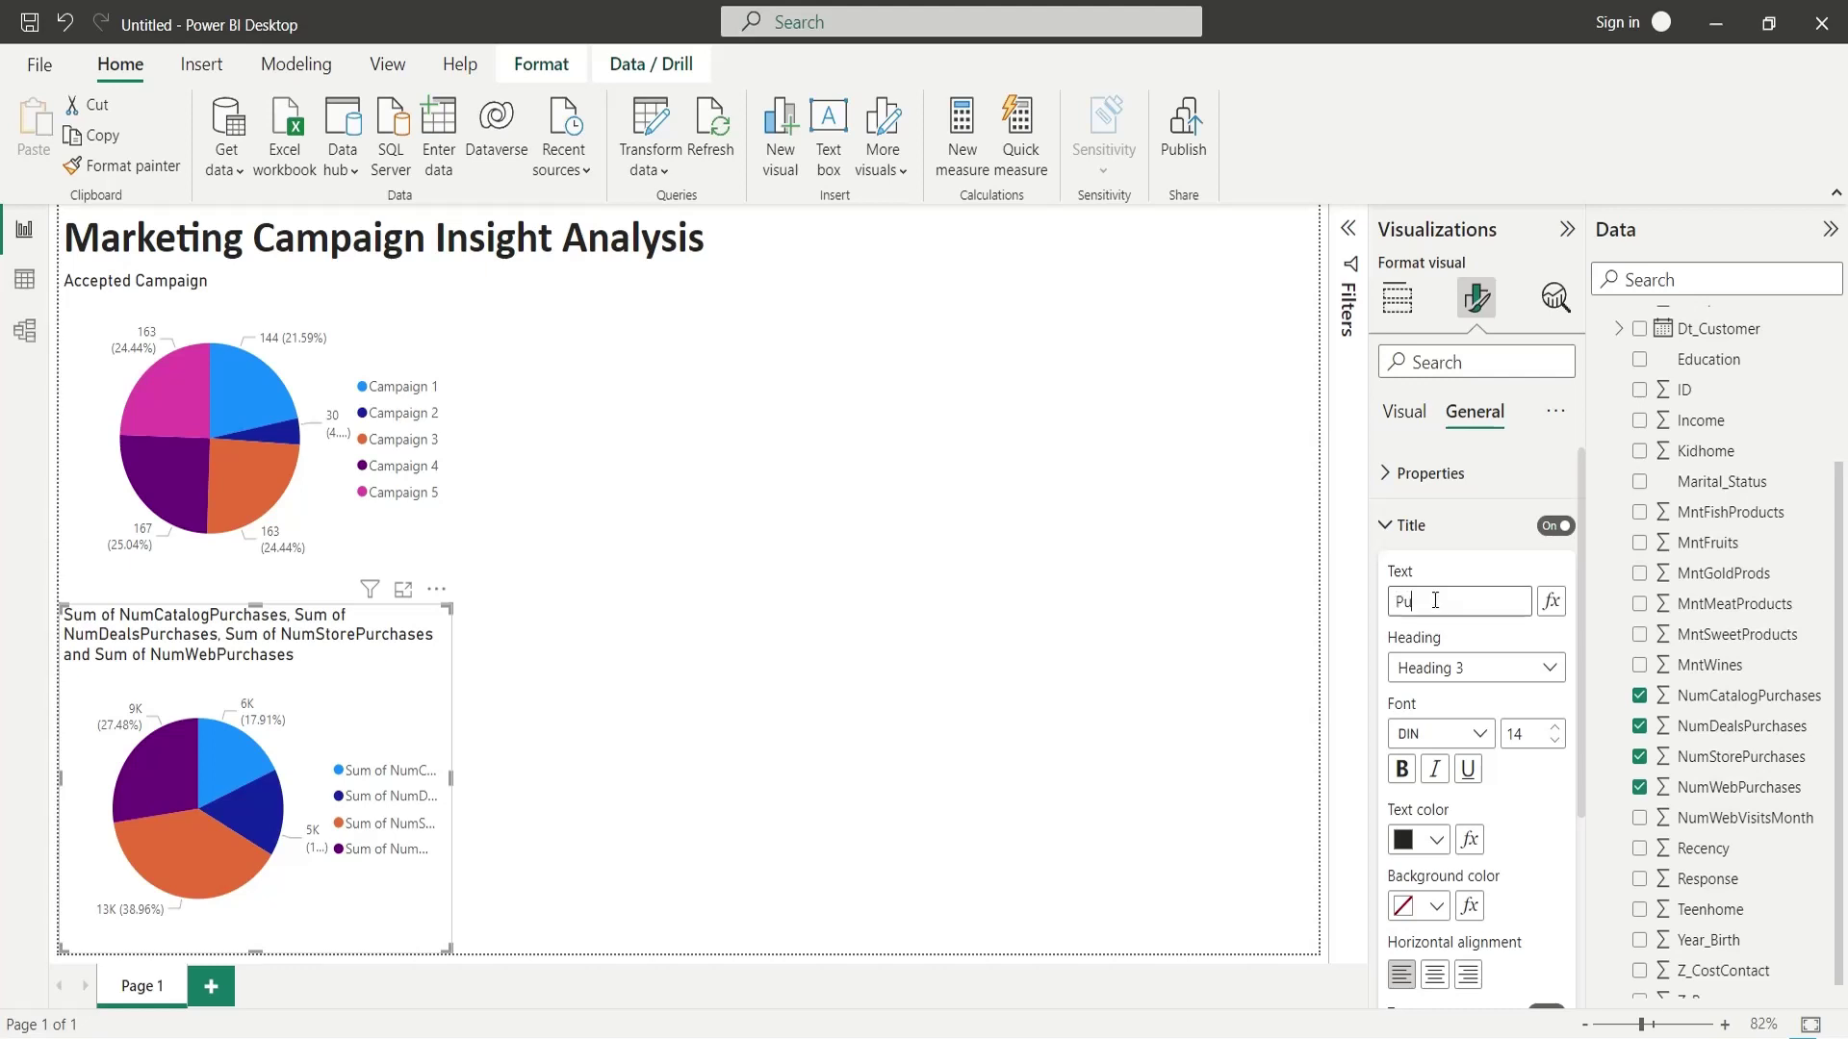
pyautogui.write('rchases')
pyautogui.press('Return')
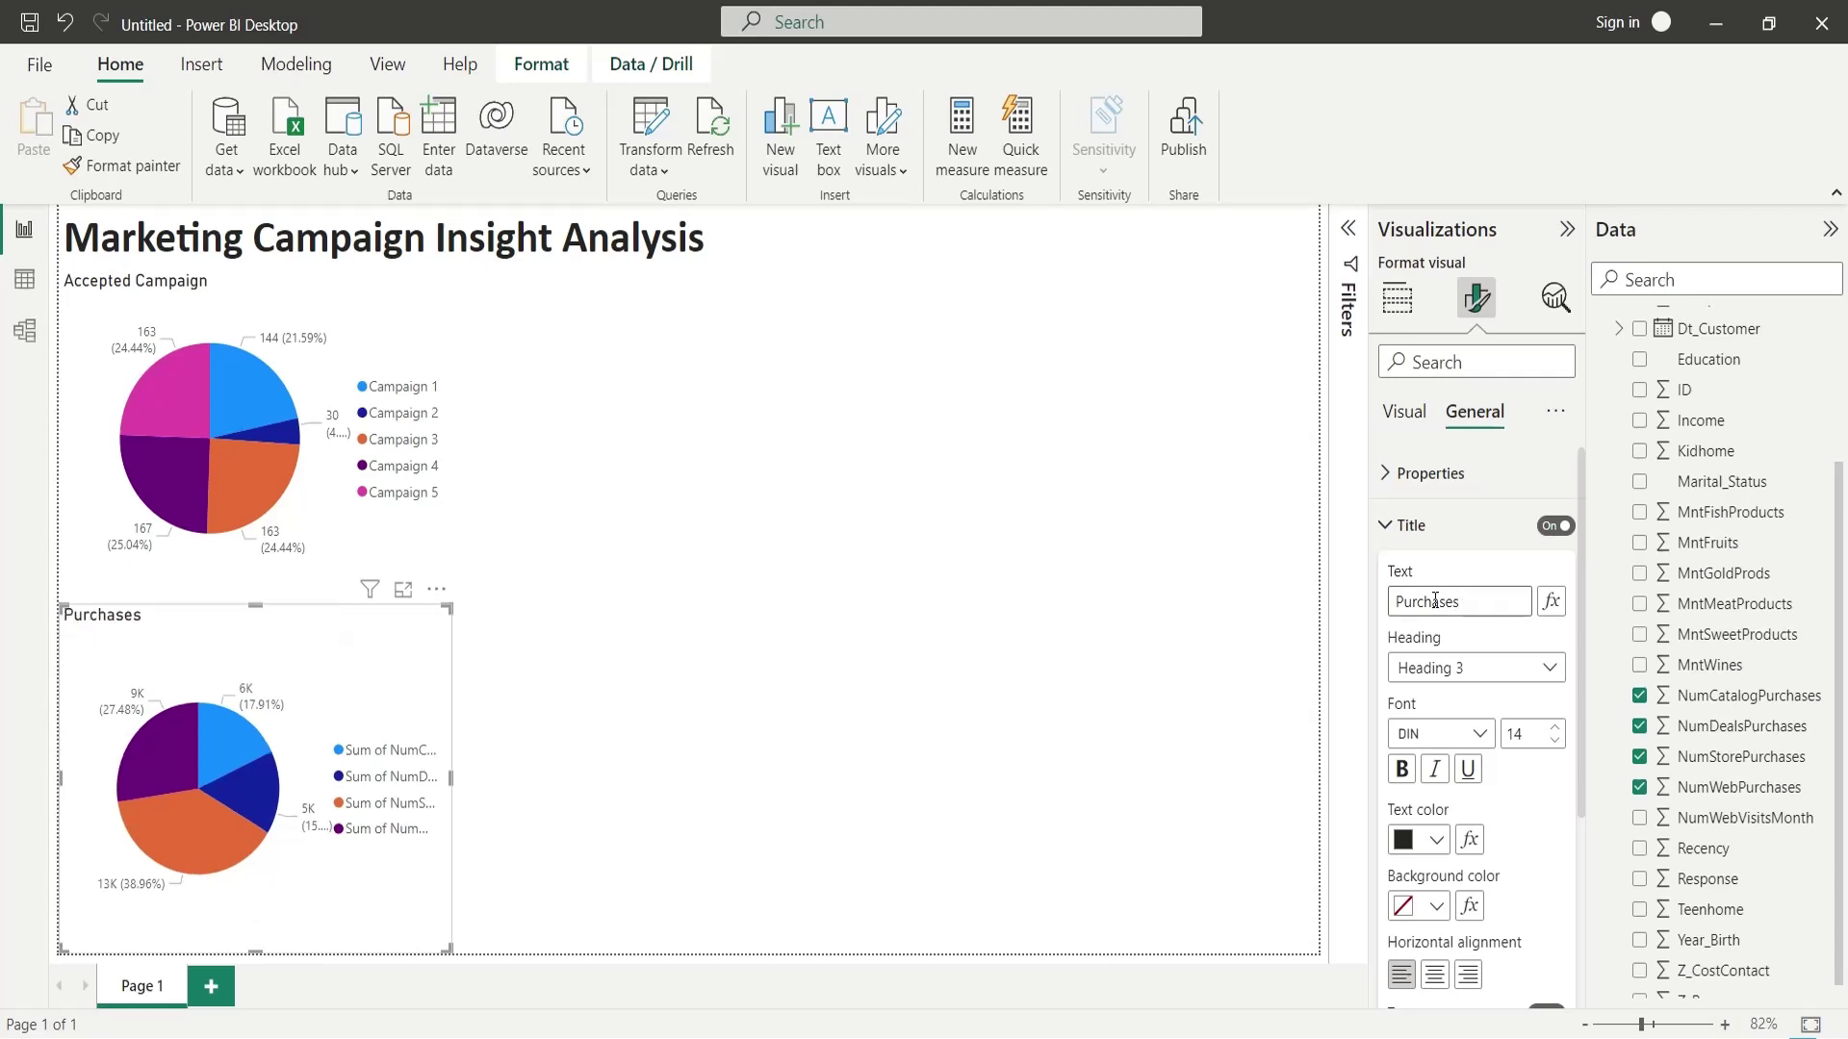
# Rename the first two slices to Catalog Purchases and Deals Purchases.
pyautogui.click(1395, 298)
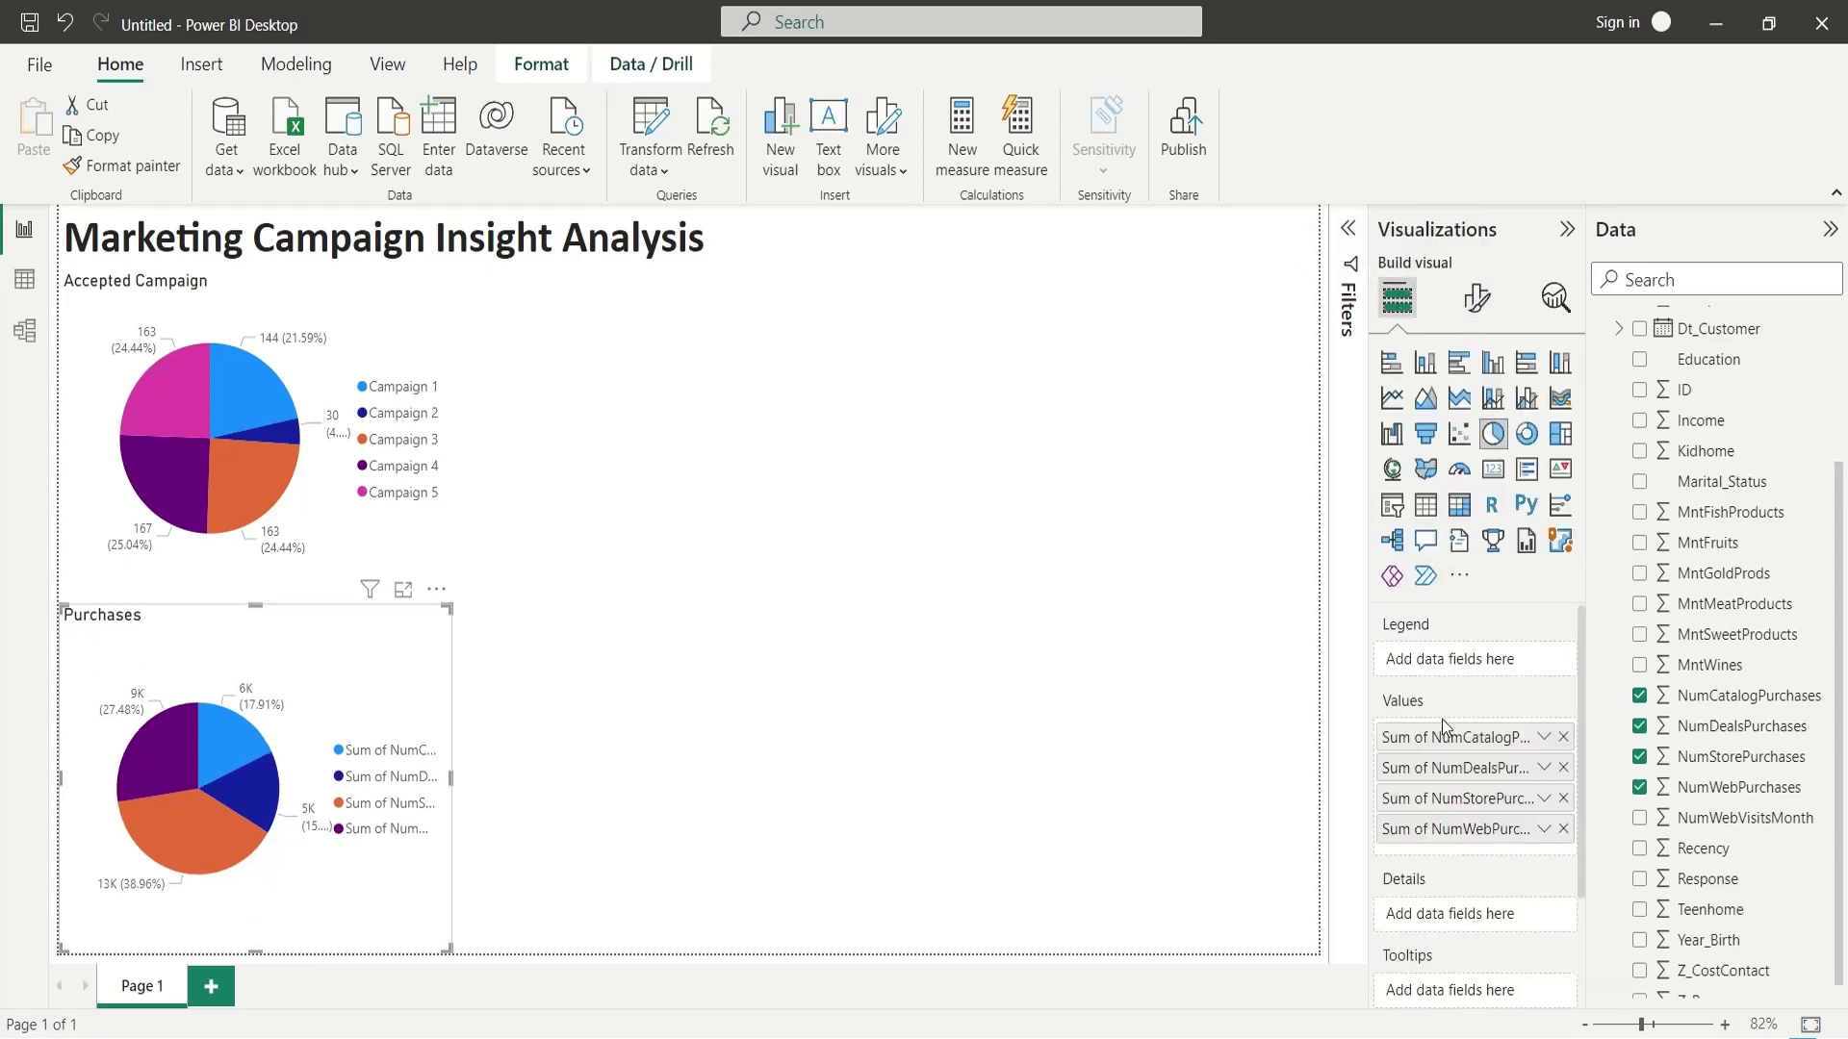
pyautogui.doubleClick(1444, 740)
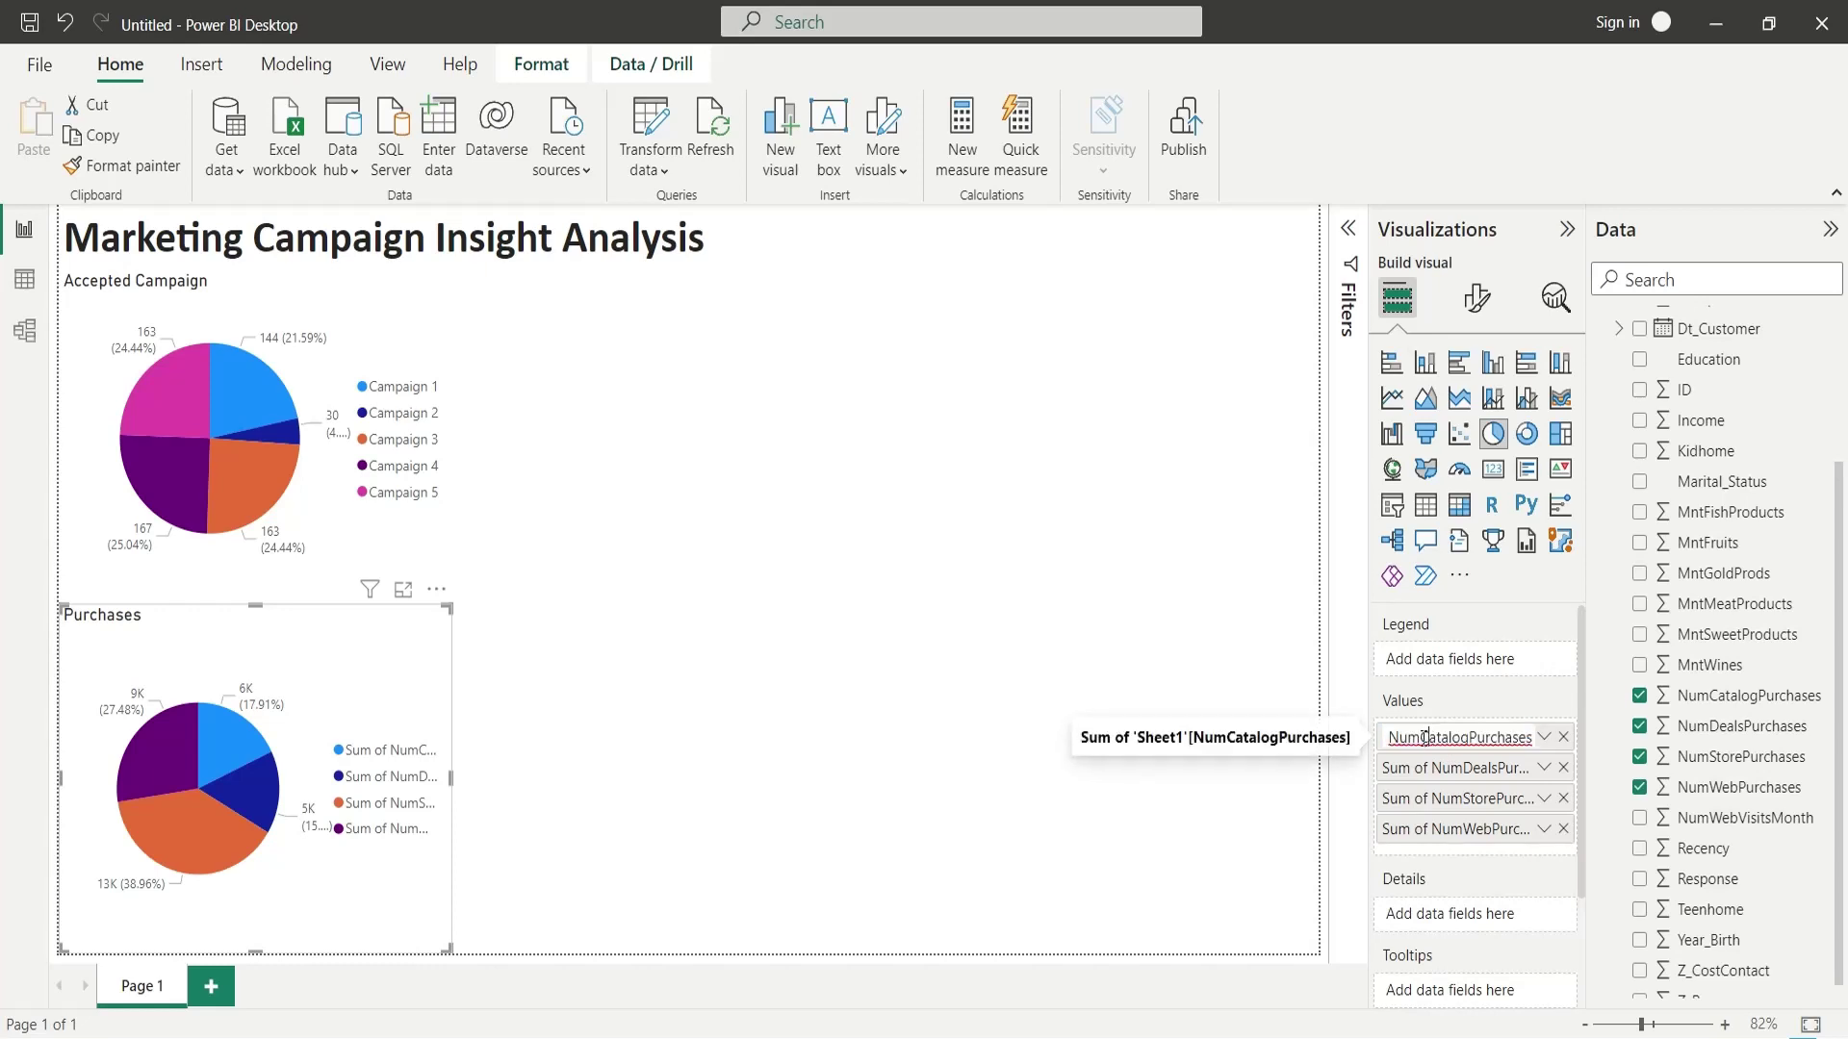
pyautogui.press('BackSpace')
pyautogui.click(1435, 737)
pyautogui.doubleClick(1465, 780)
pyautogui.click(1437, 768)
pyautogui.press('BackSpace')
pyautogui.click(1423, 768)
# Rename the remaining slices to Store Purchases and Web Purchases.
pyautogui.doubleClick(1434, 804)
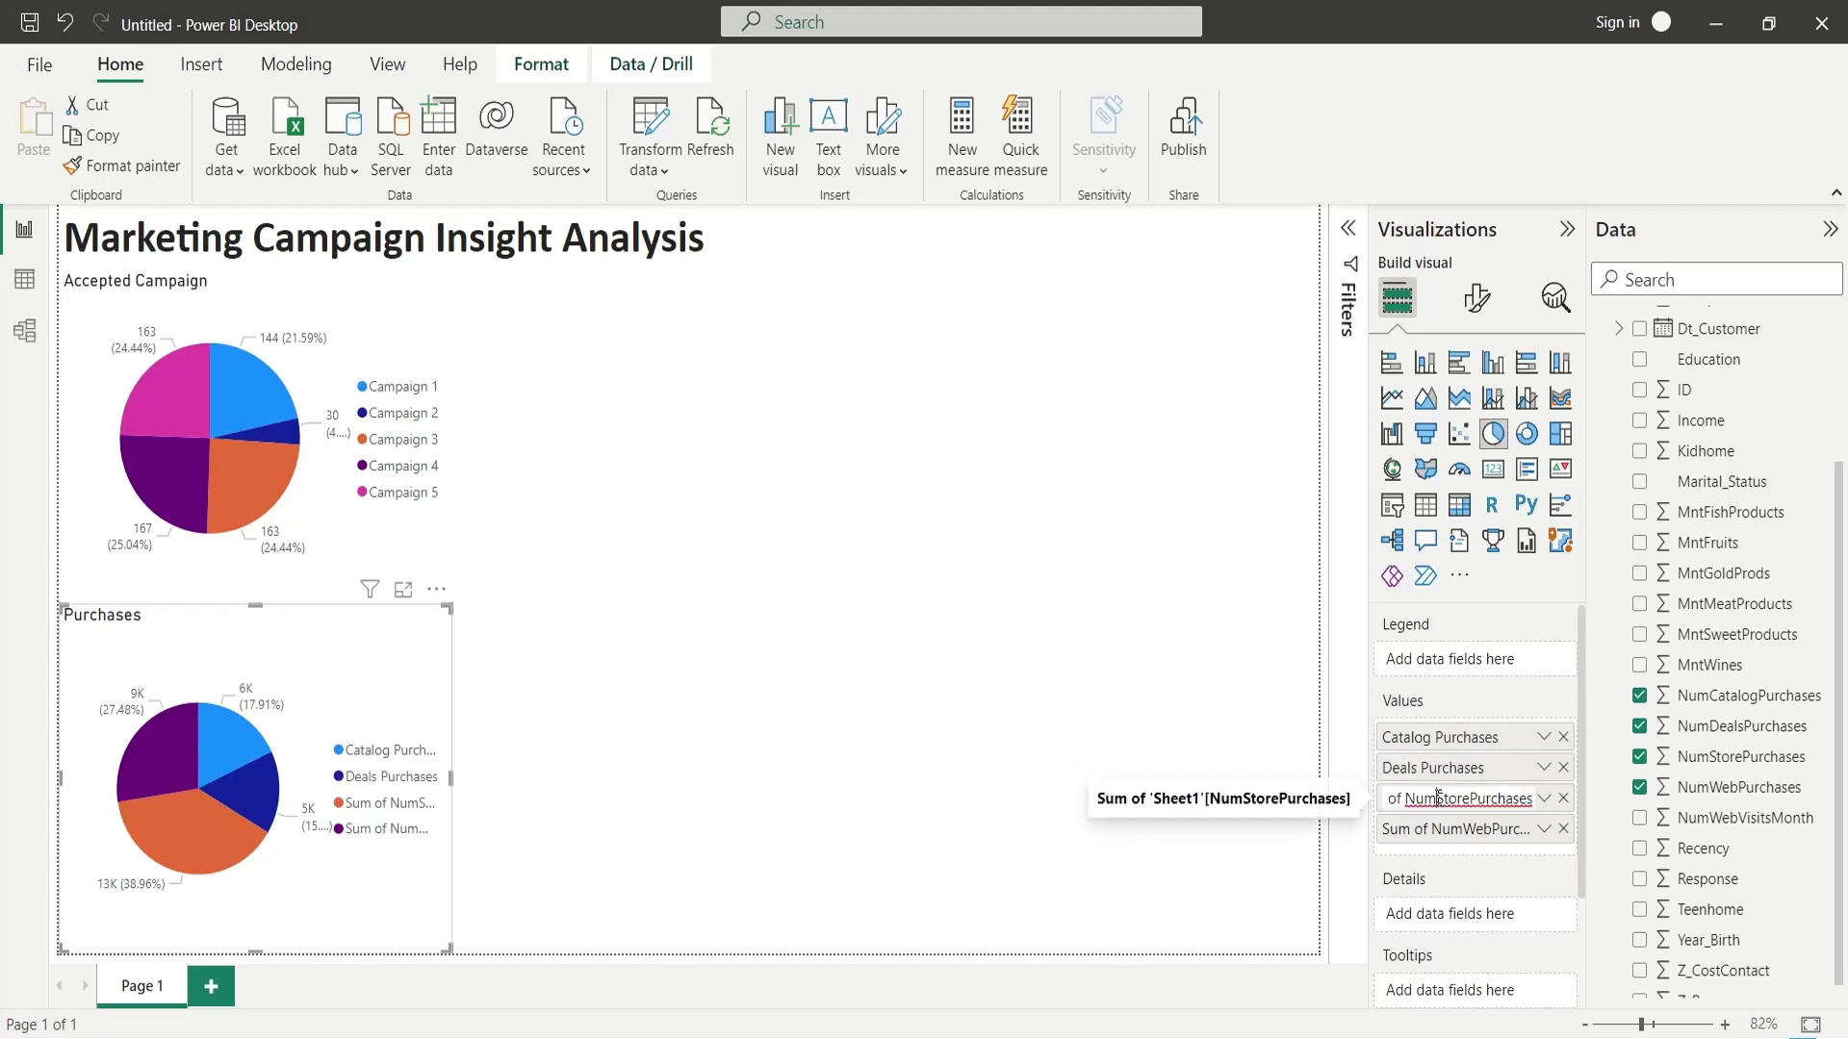
pyautogui.press('BackSpace')
pyautogui.click(1436, 798)
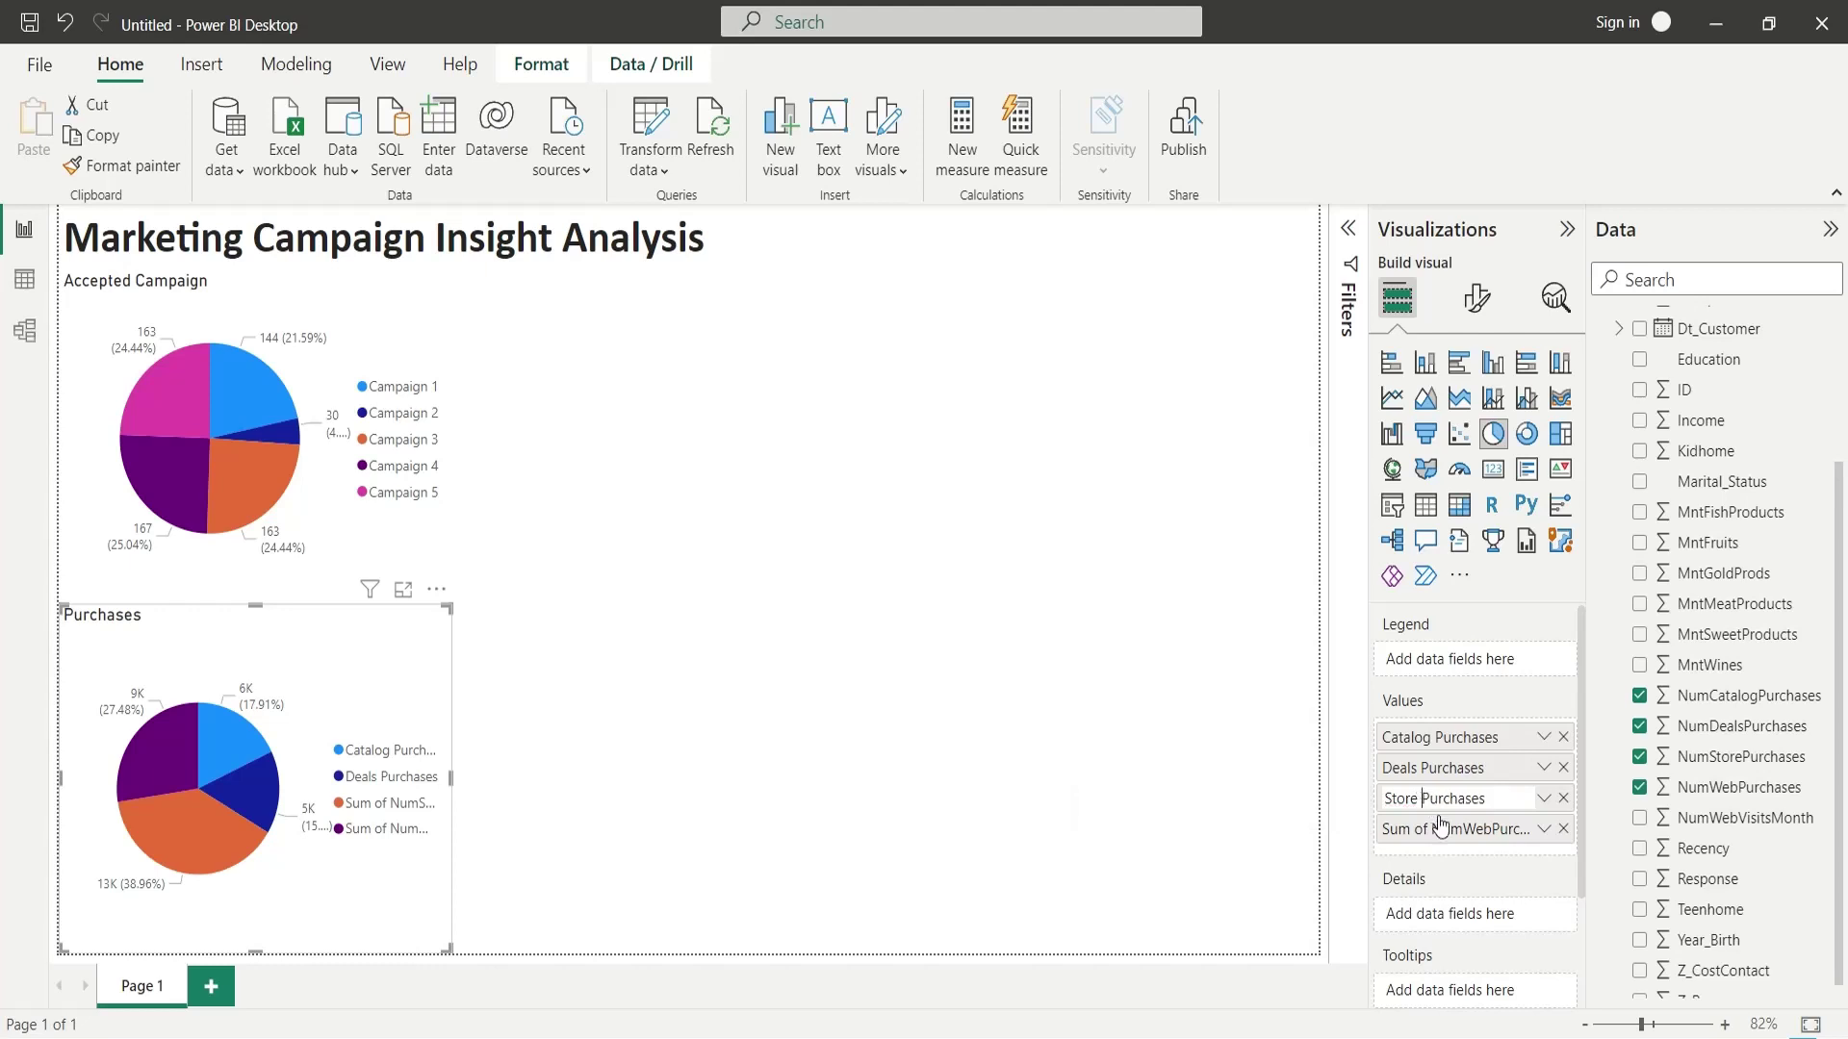
pyautogui.doubleClick(1439, 829)
pyautogui.moveTo(1465, 830); pyautogui.dragTo(1342, 825)
pyautogui.press('BackSpace')
pyautogui.write('Web Purchases')
pyautogui.click(1415, 828)
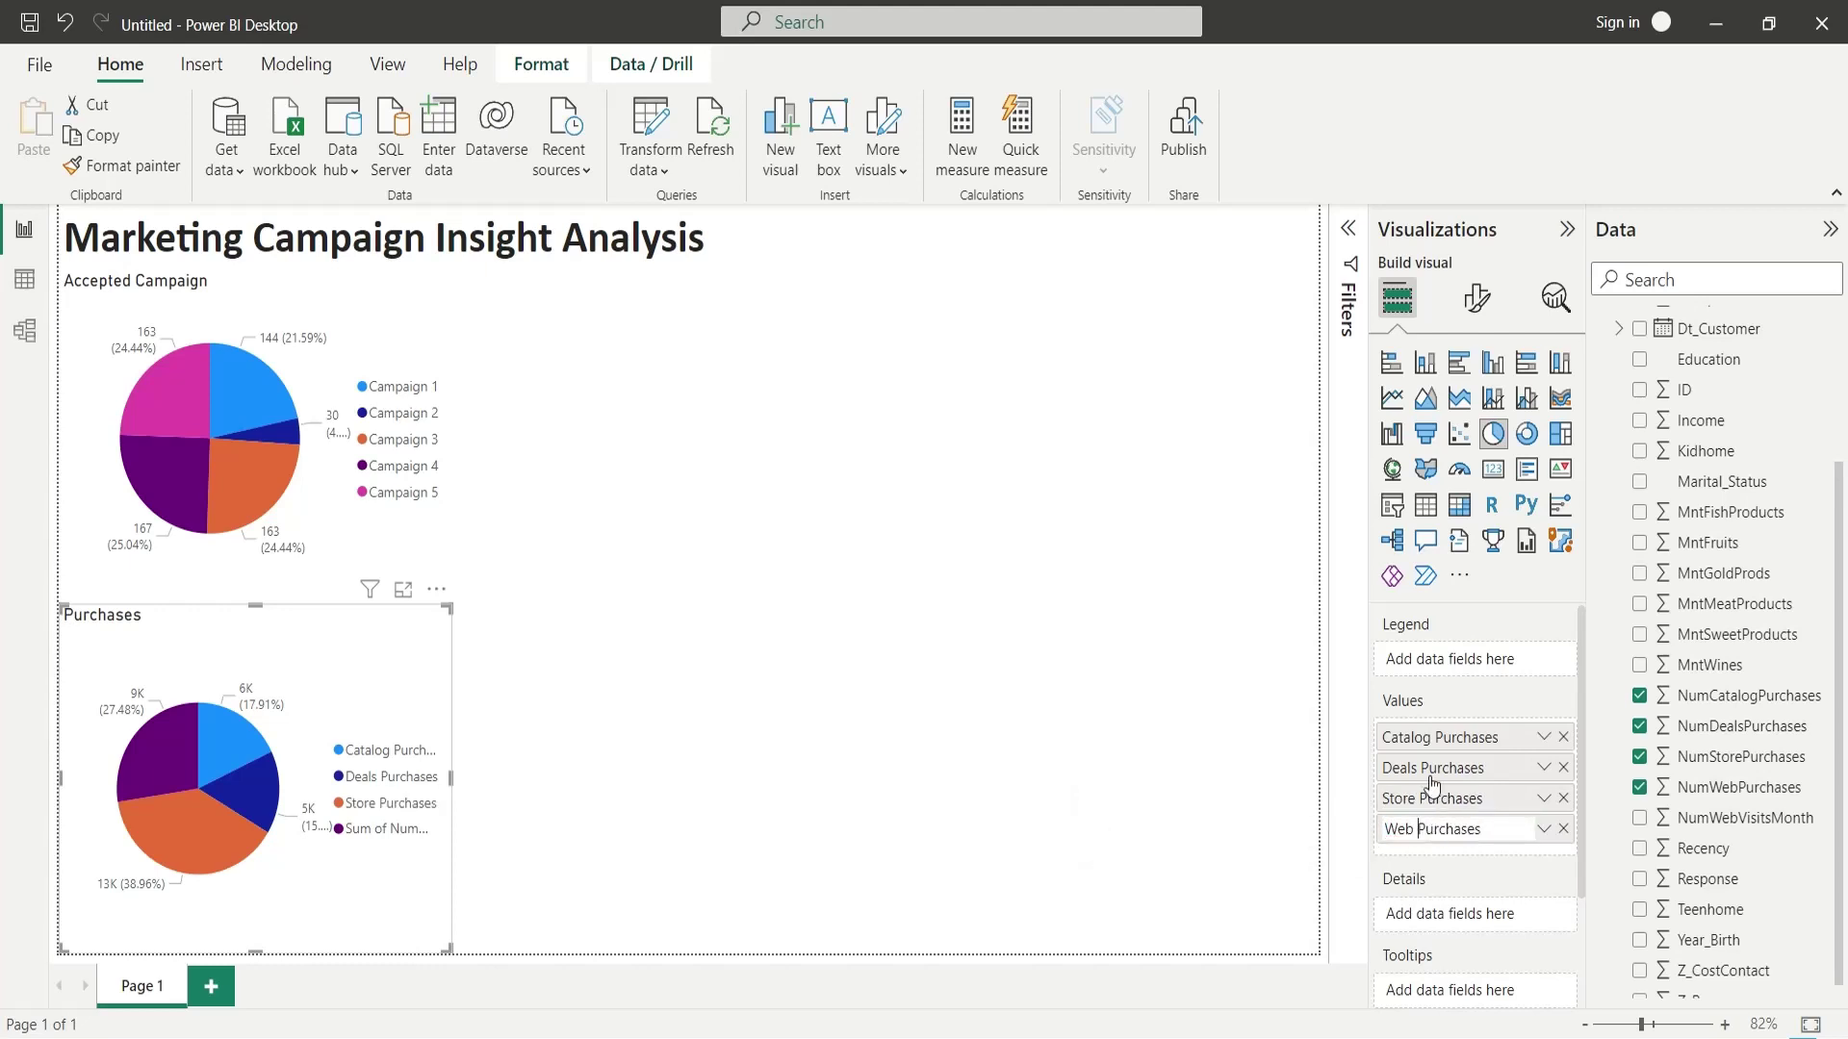
pyautogui.press('Return')
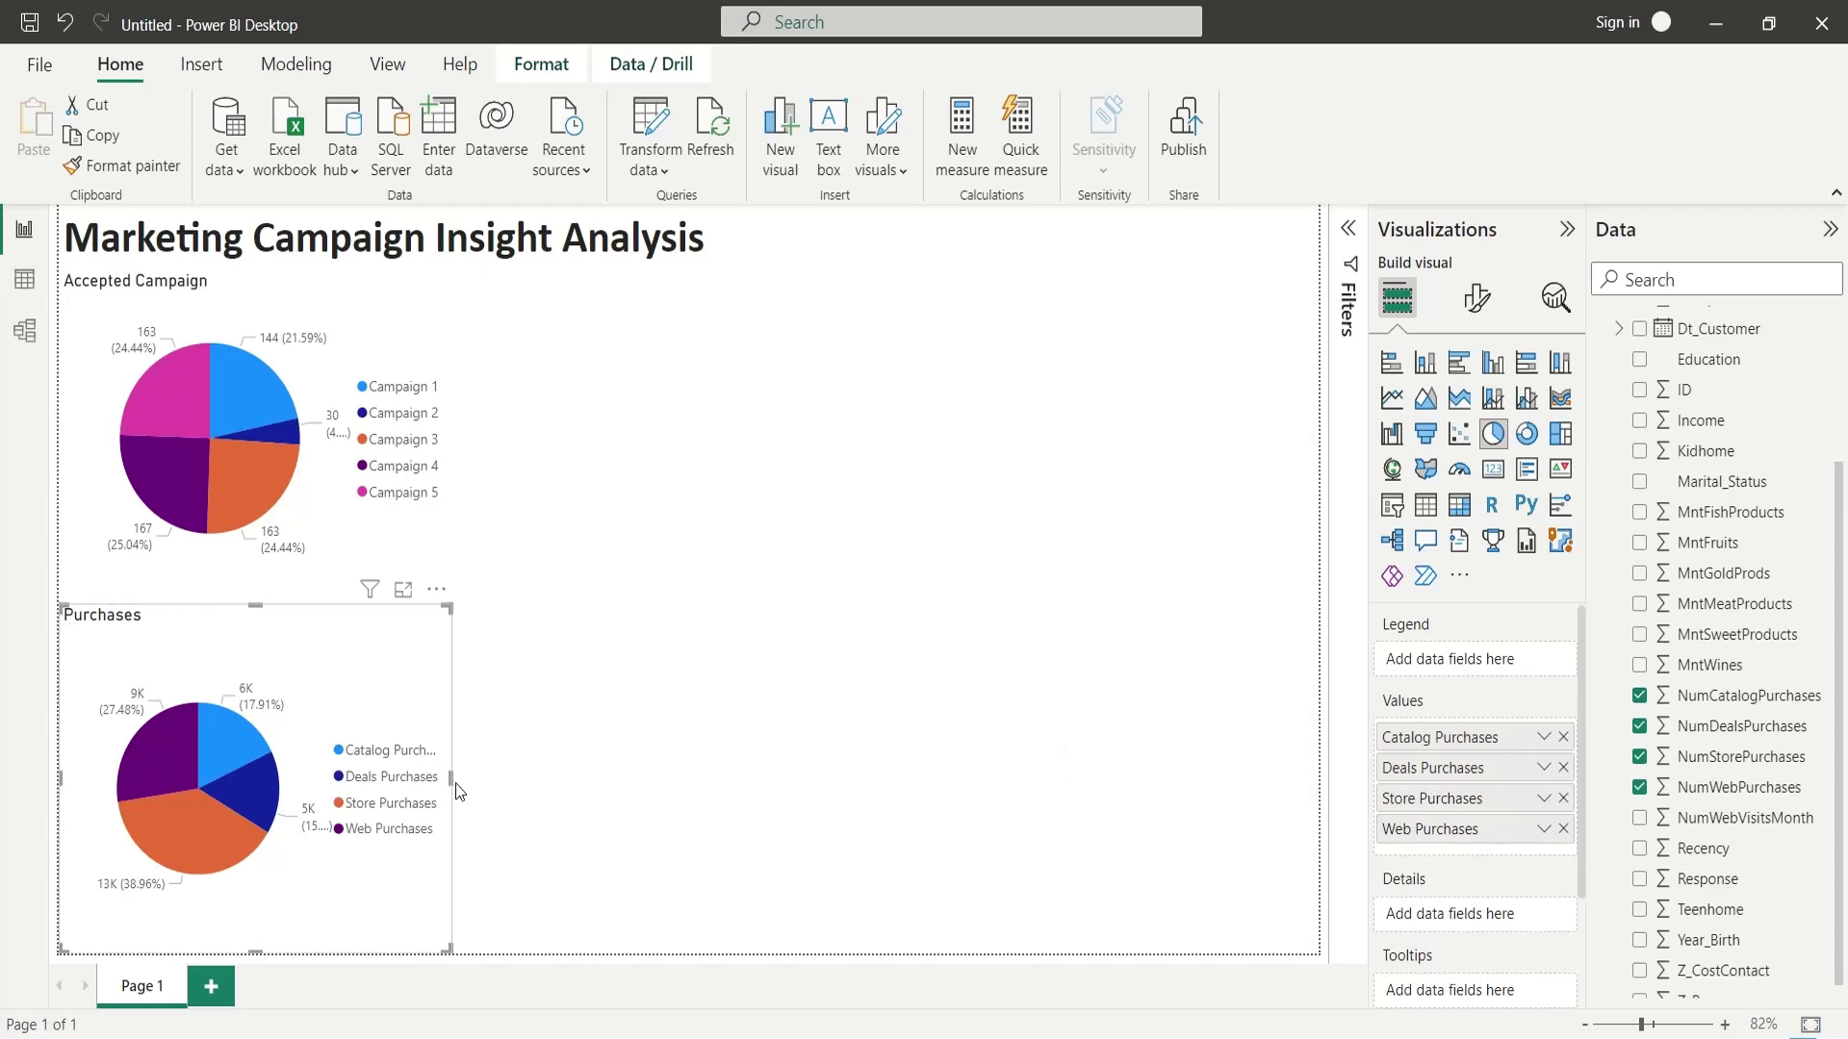
# Widen the Purchases chart, then narrow it back to its original width.
pyautogui.moveTo(456, 787); pyautogui.dragTo(494, 786)
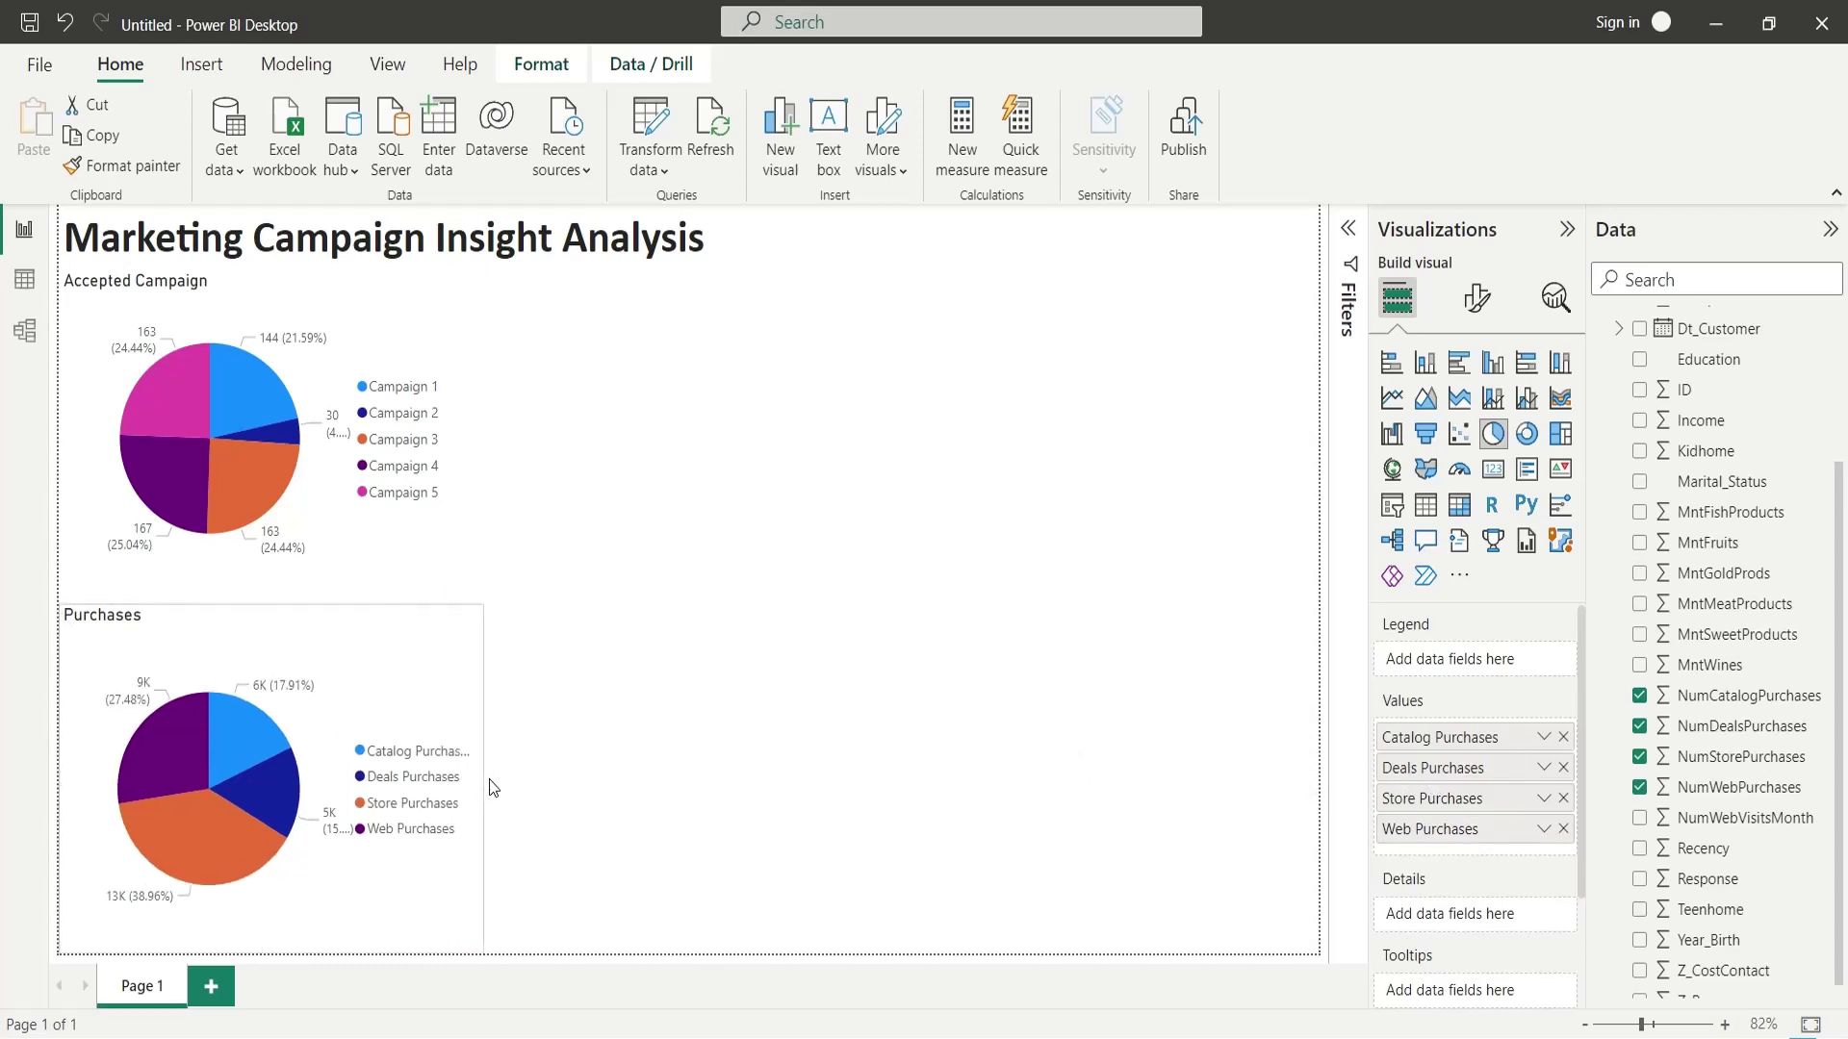
pyautogui.moveTo(495, 787); pyautogui.dragTo(526, 794)
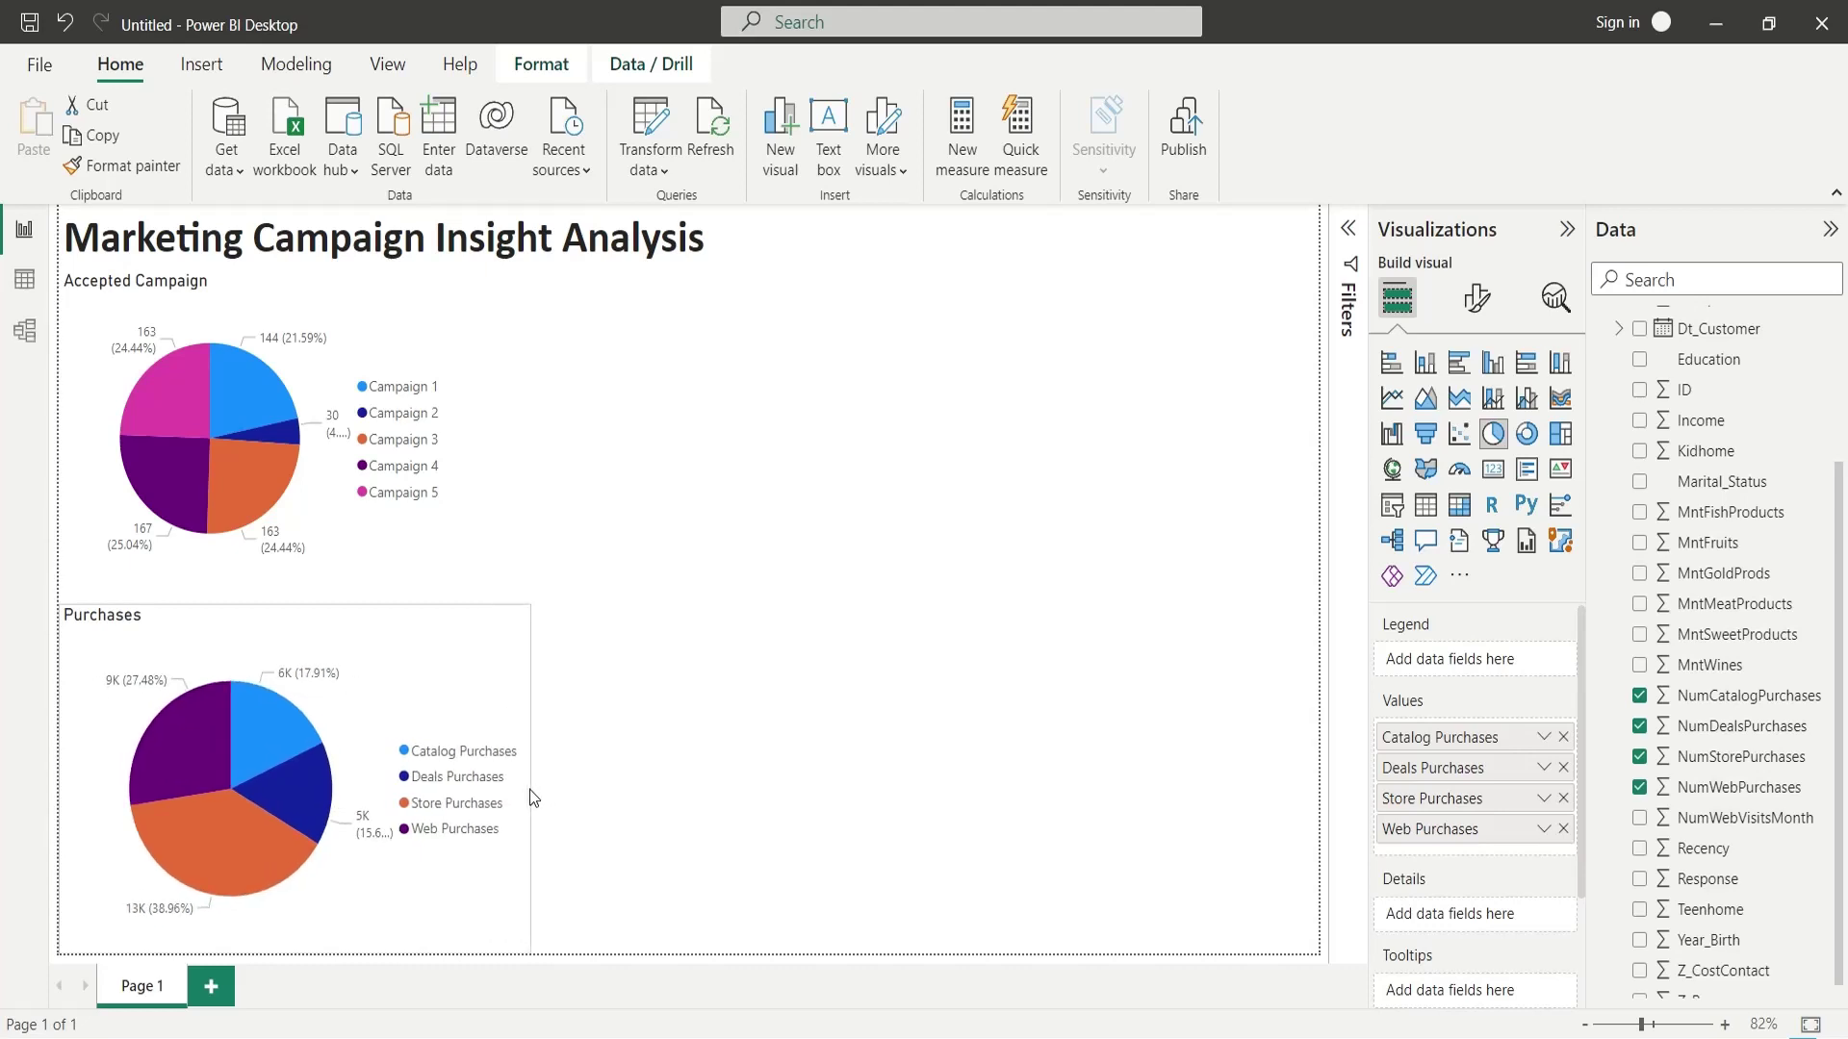
pyautogui.moveTo(533, 789); pyautogui.dragTo(456, 786)
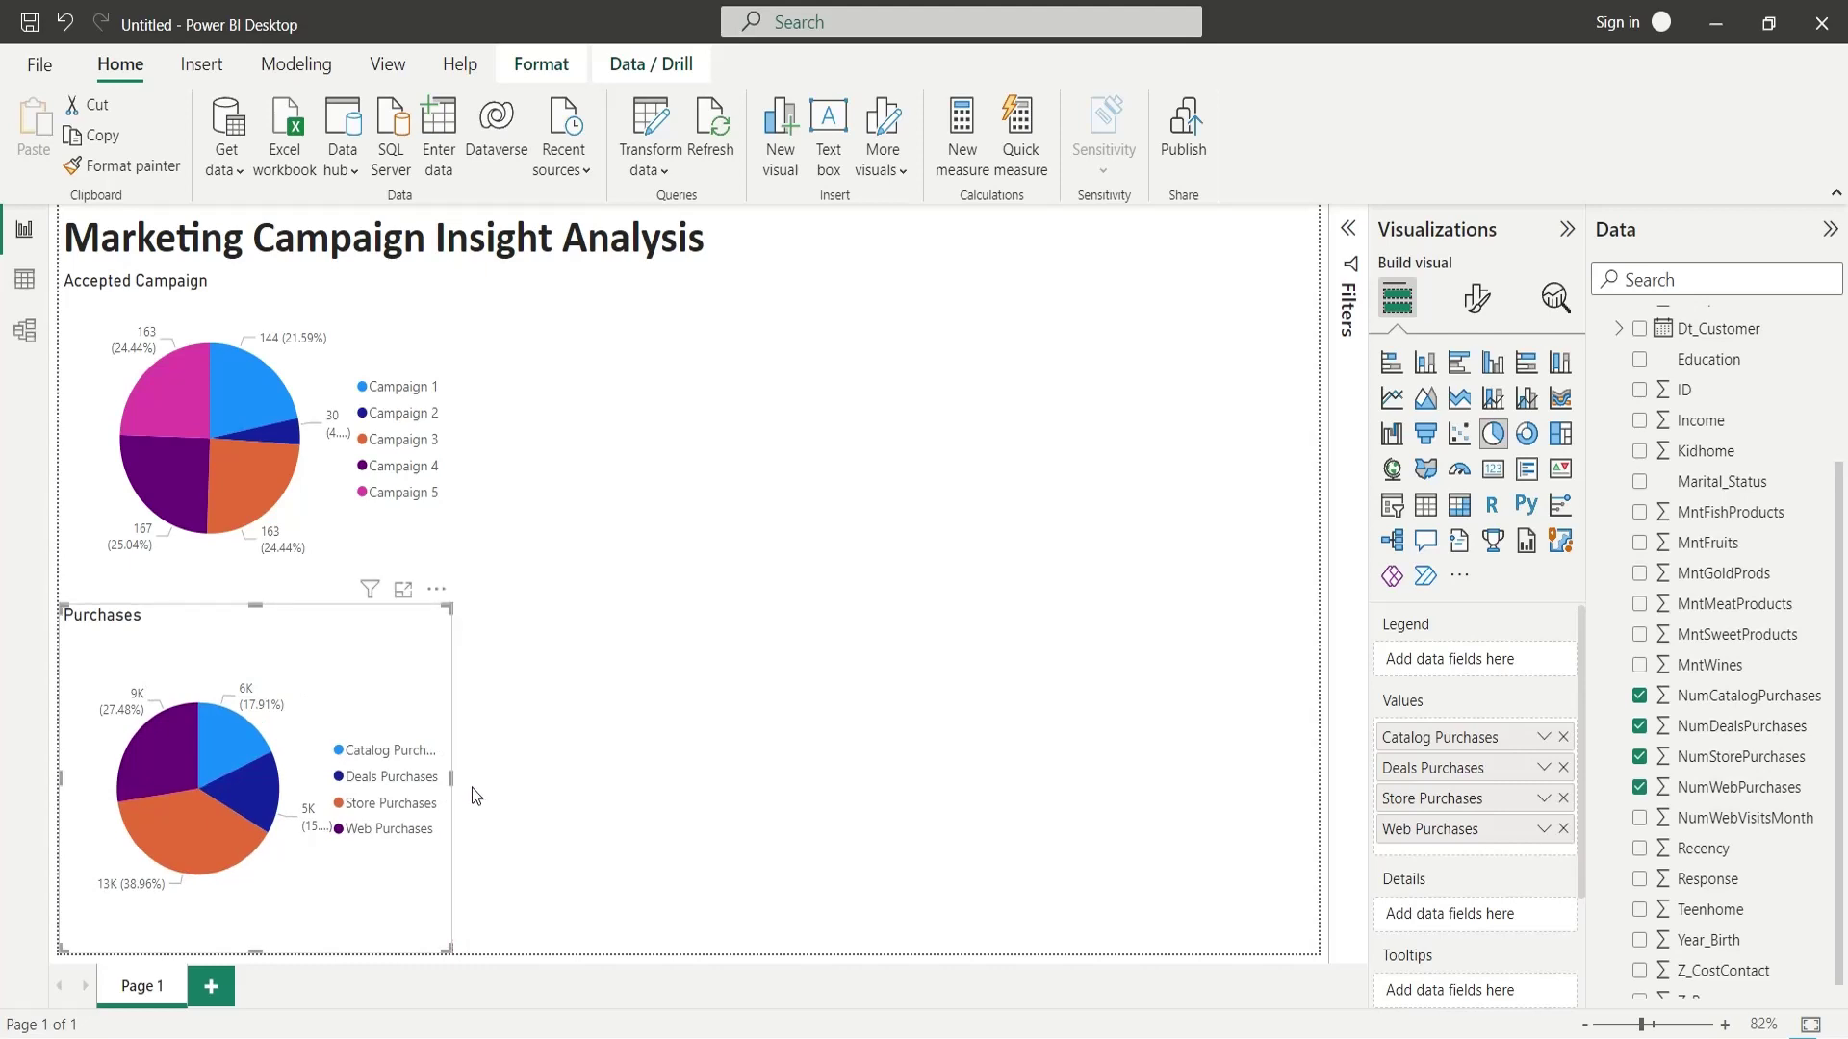
# Move the Purchases pie chart's legend to the top left.
pyautogui.click(1476, 299)
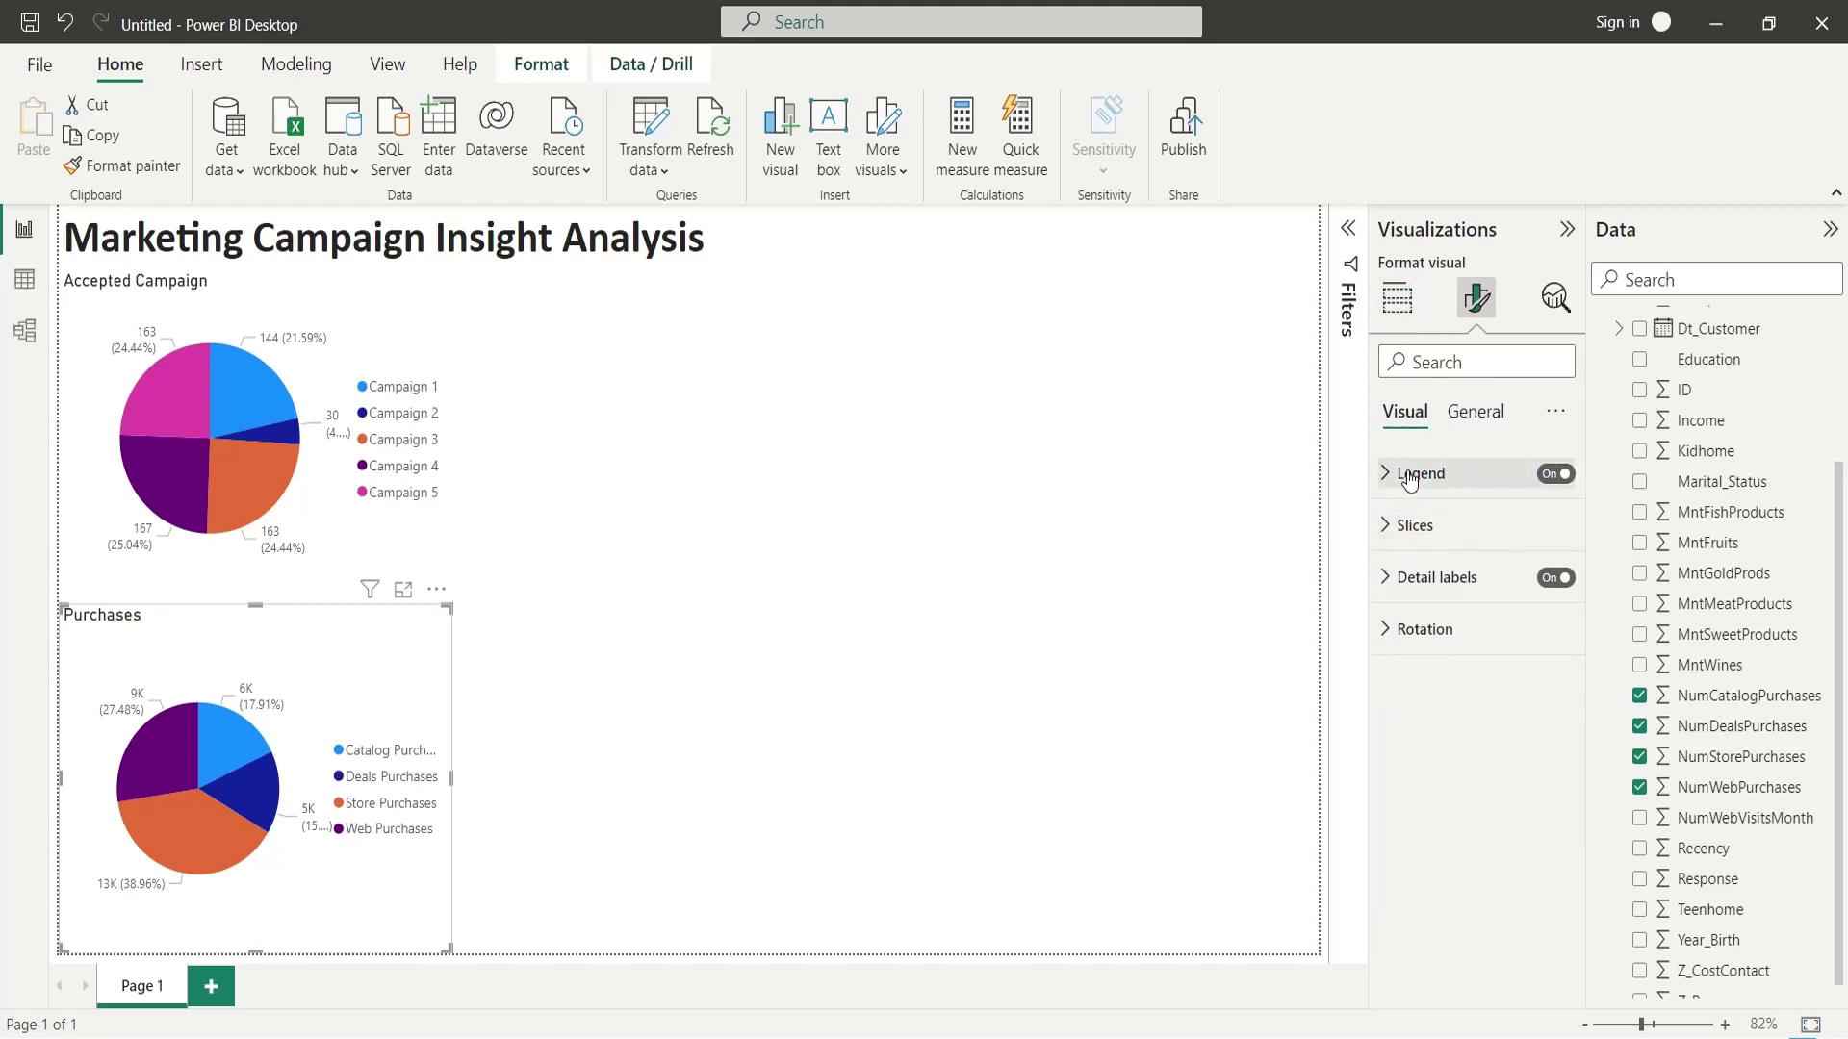
pyautogui.click(1422, 475)
pyautogui.click(1485, 593)
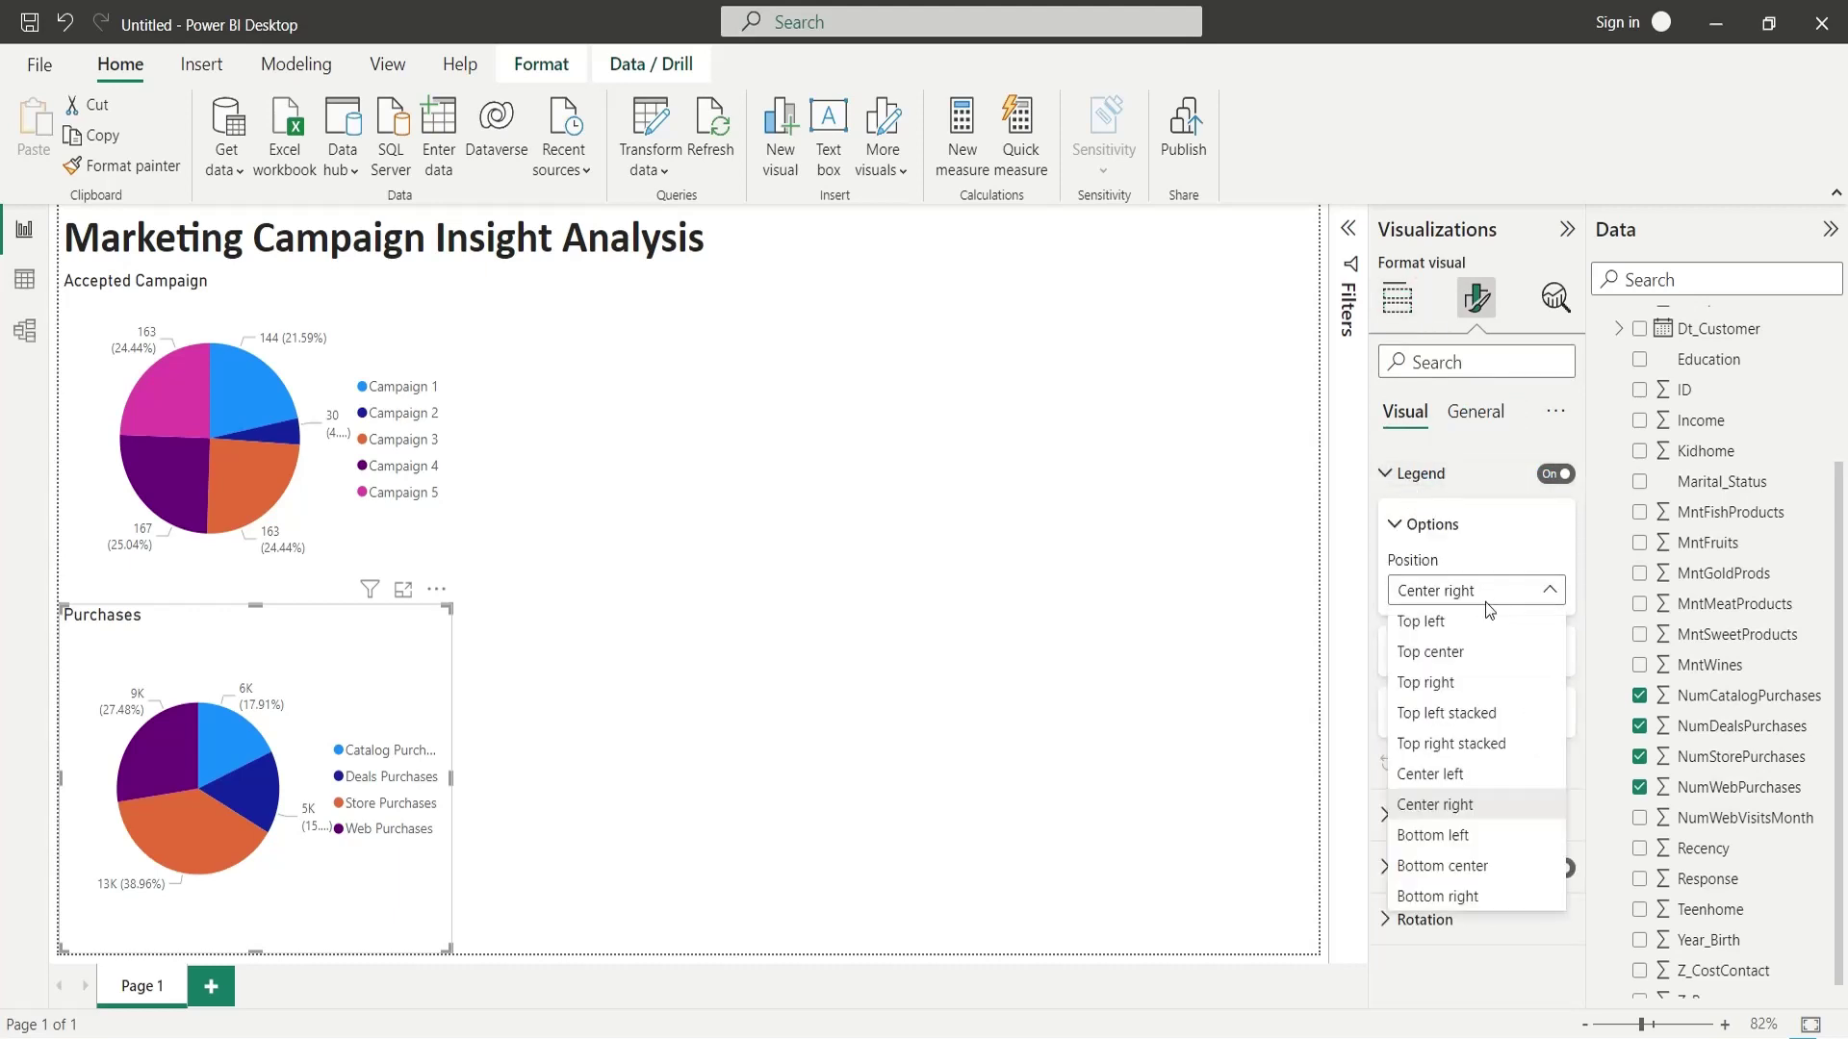
pyautogui.click(1458, 624)
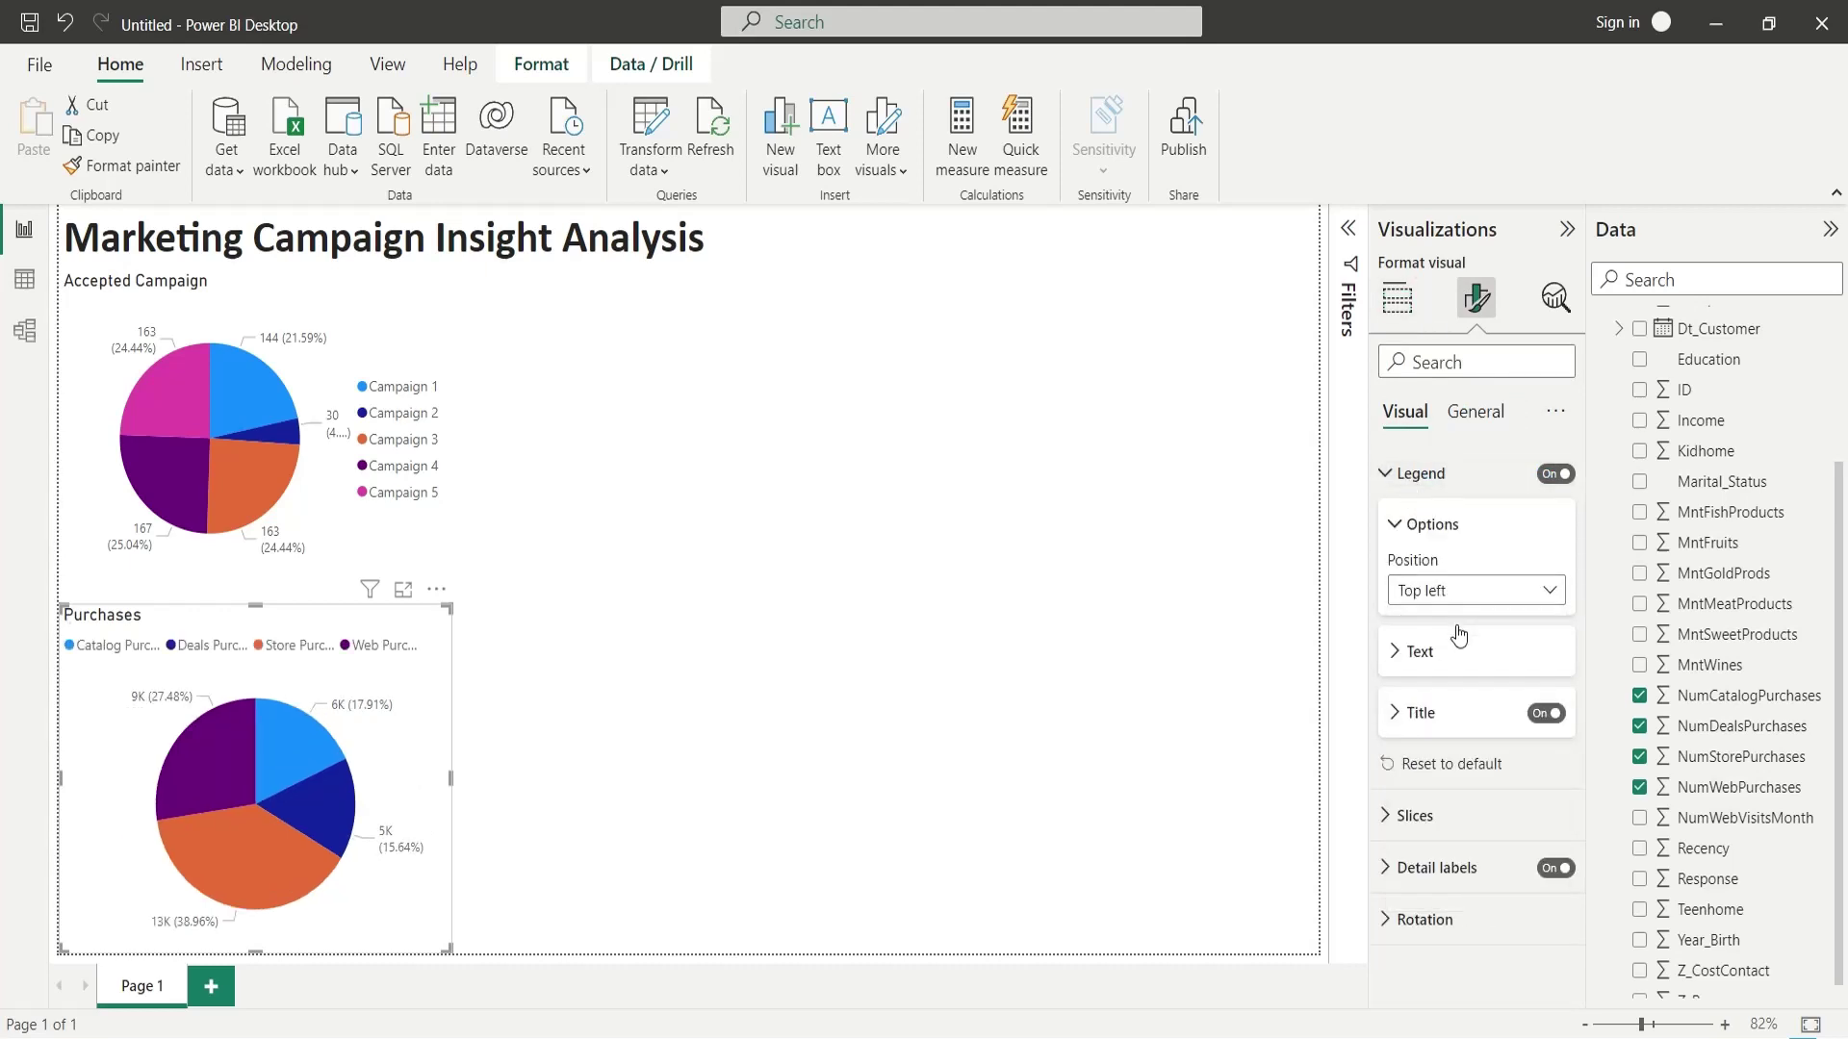
# Move the Accepted Campaign pie chart's legend to the top left.
pyautogui.click(368, 337)
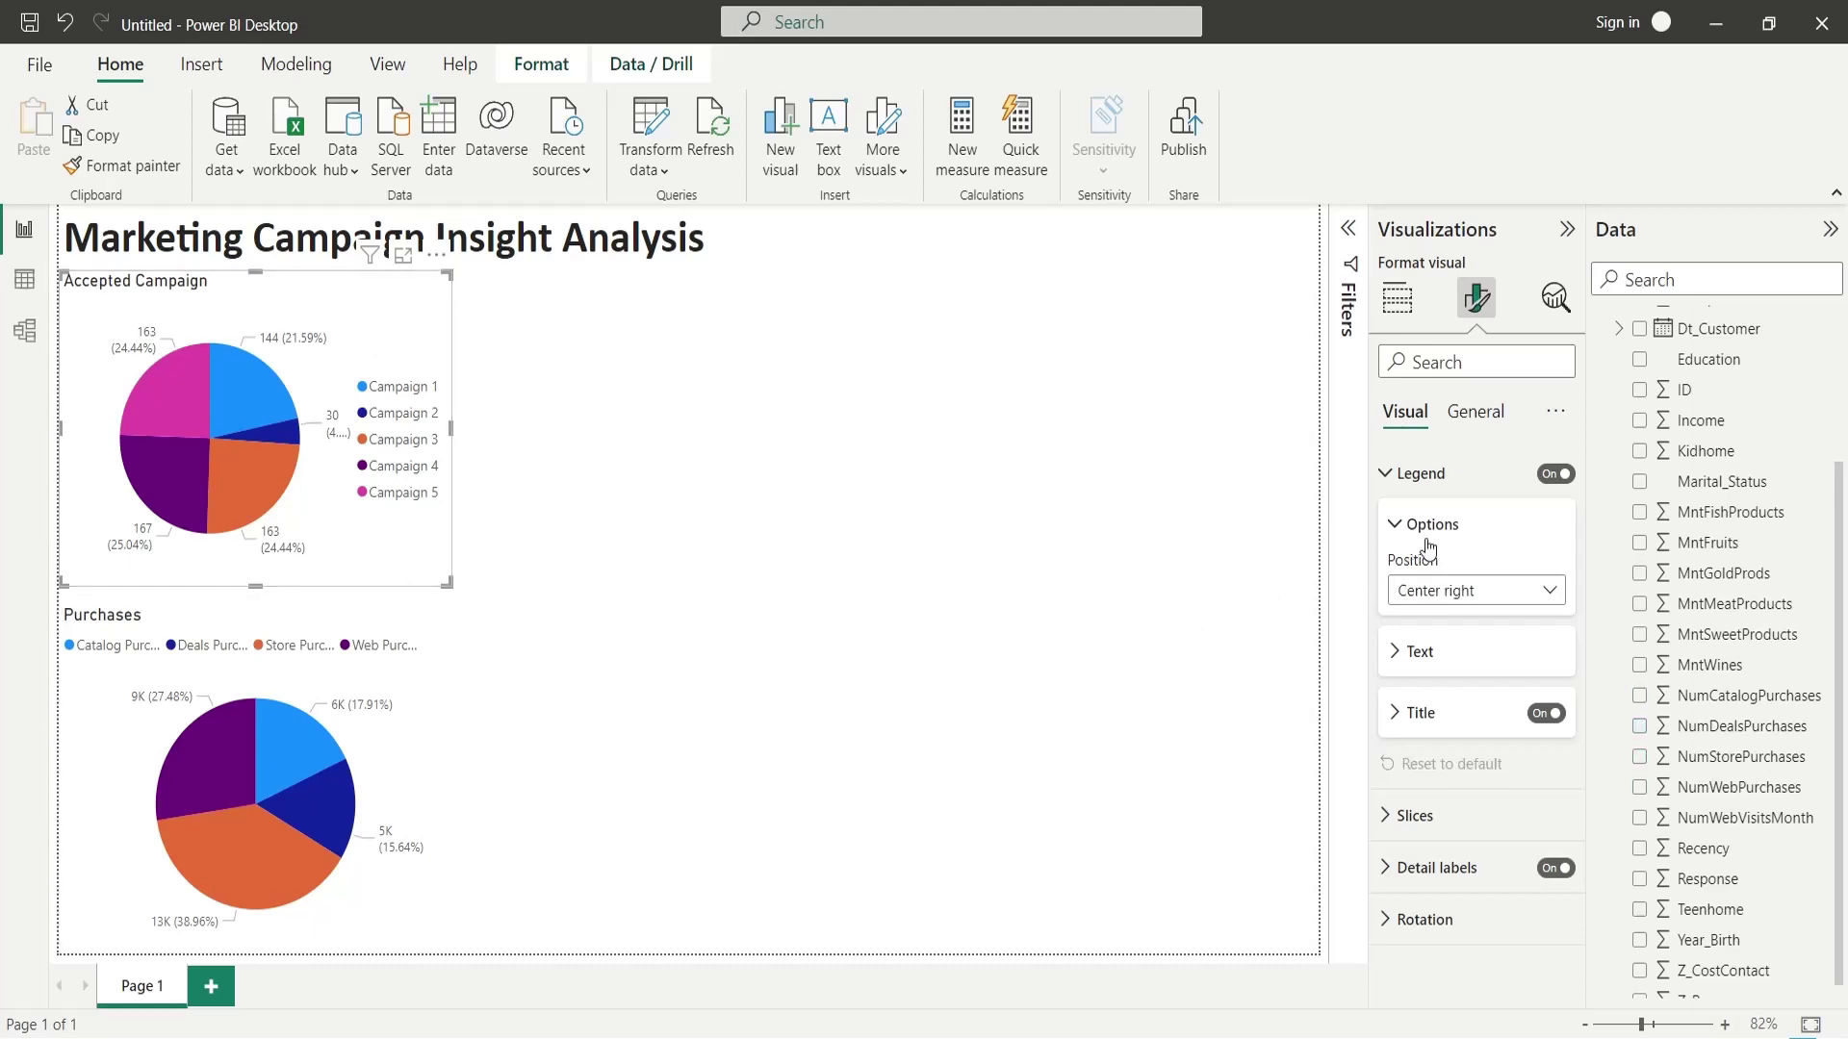
pyautogui.click(1476, 591)
pyautogui.click(1452, 626)
pyautogui.click(666, 445)
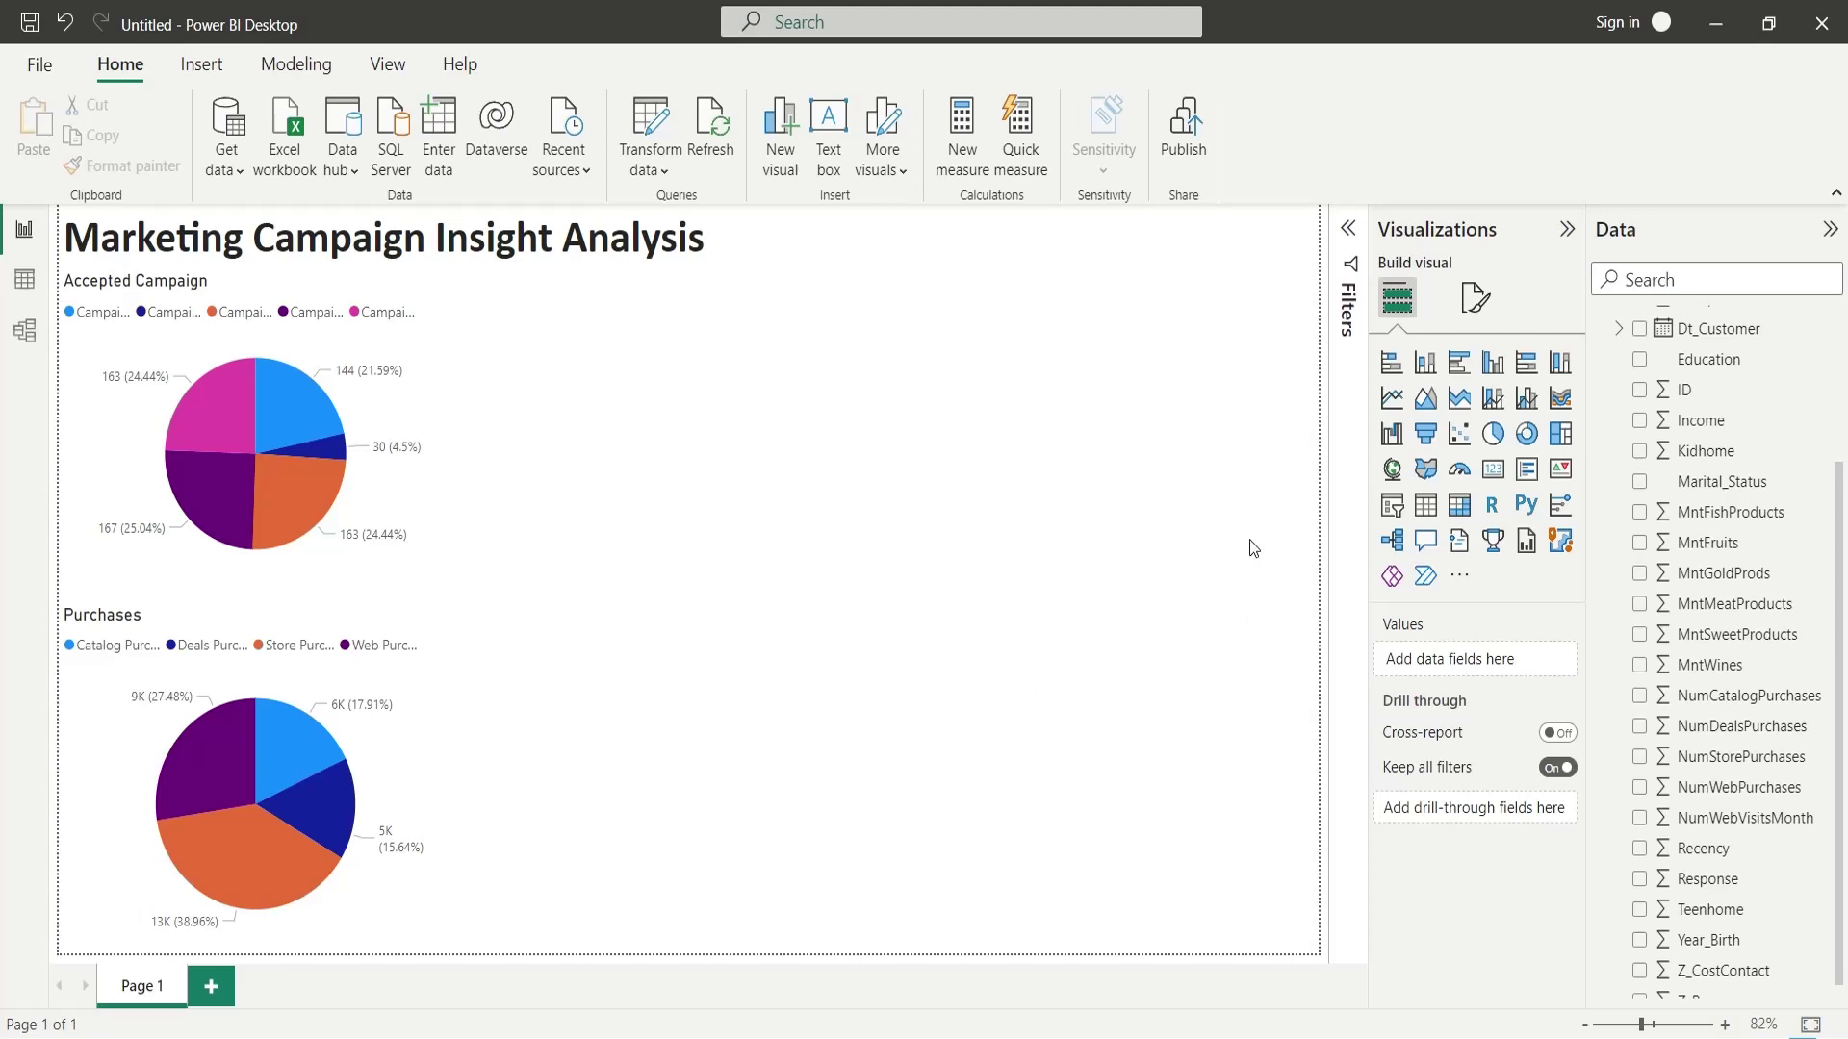
# Add a narrower scatter chart with Sum of Income on its X axis.
pyautogui.click(1458, 433)
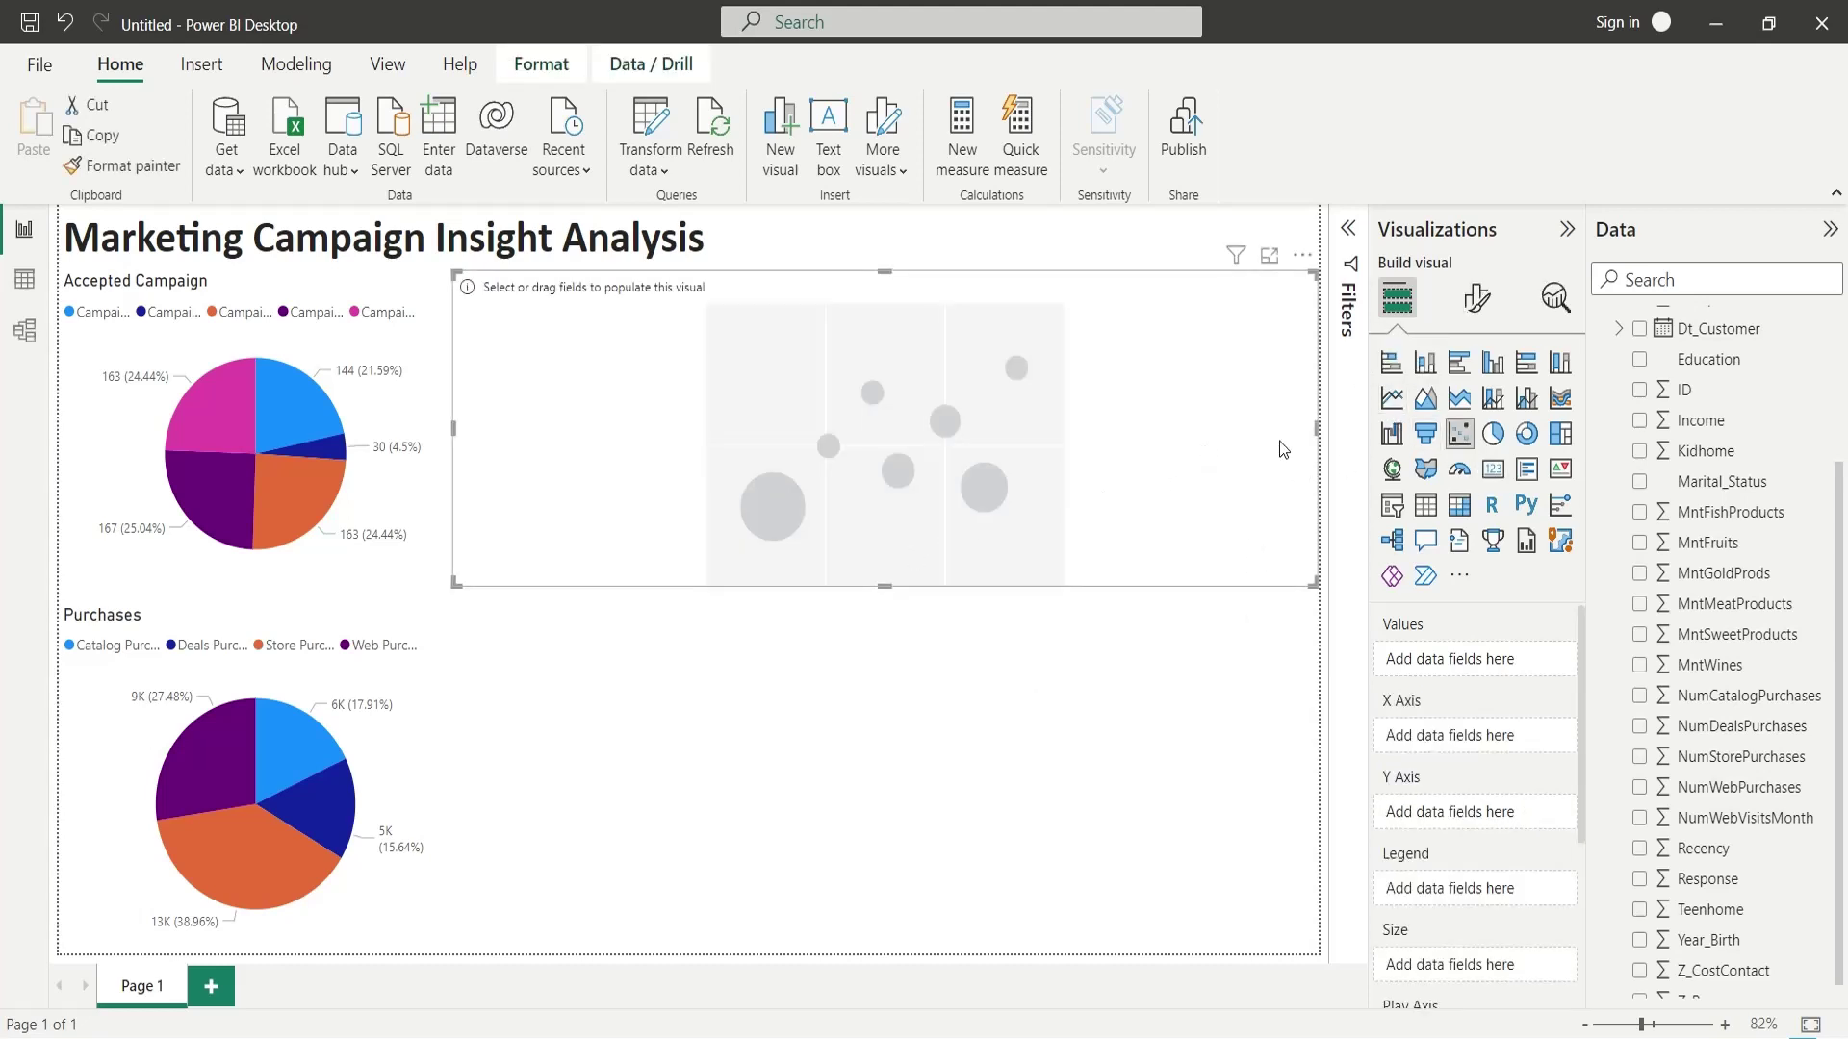
pyautogui.moveTo(1314, 430); pyautogui.dragTo(860, 423)
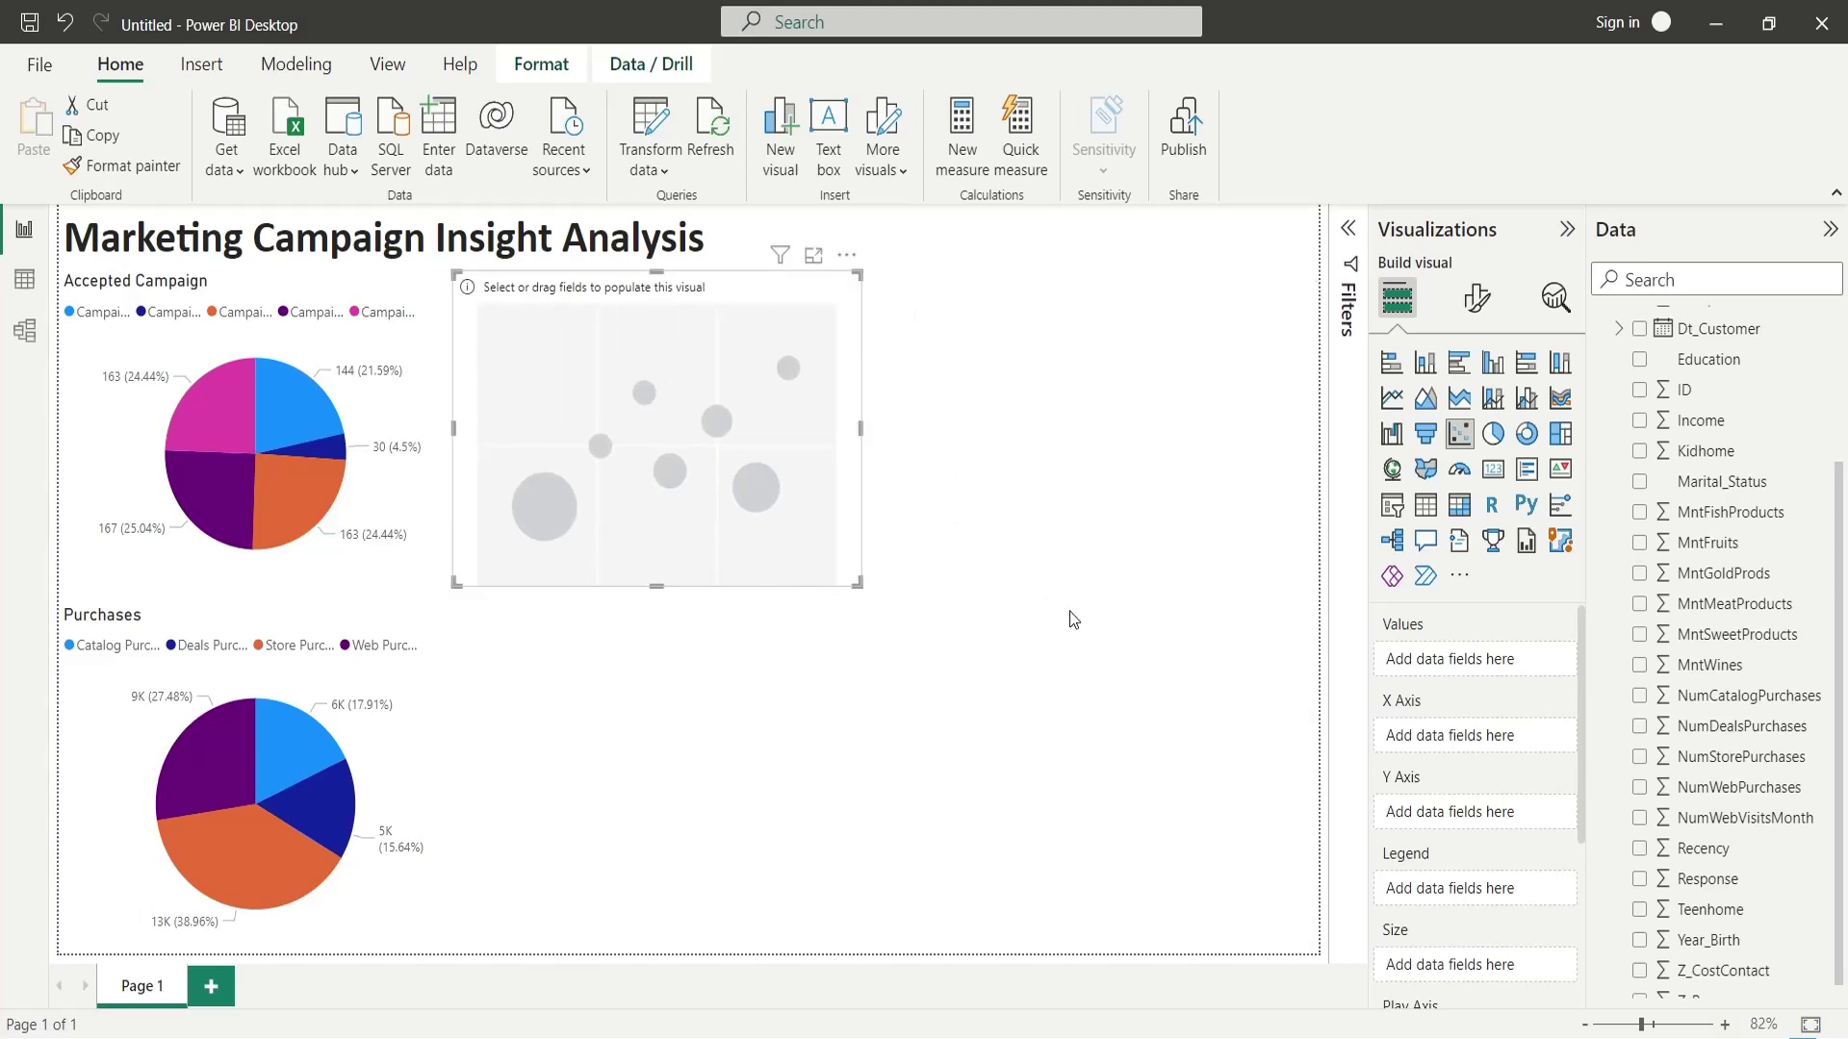
pyautogui.moveTo(1699, 420)
pyautogui.moveTo(1689, 426); pyautogui.dragTo(1460, 737)
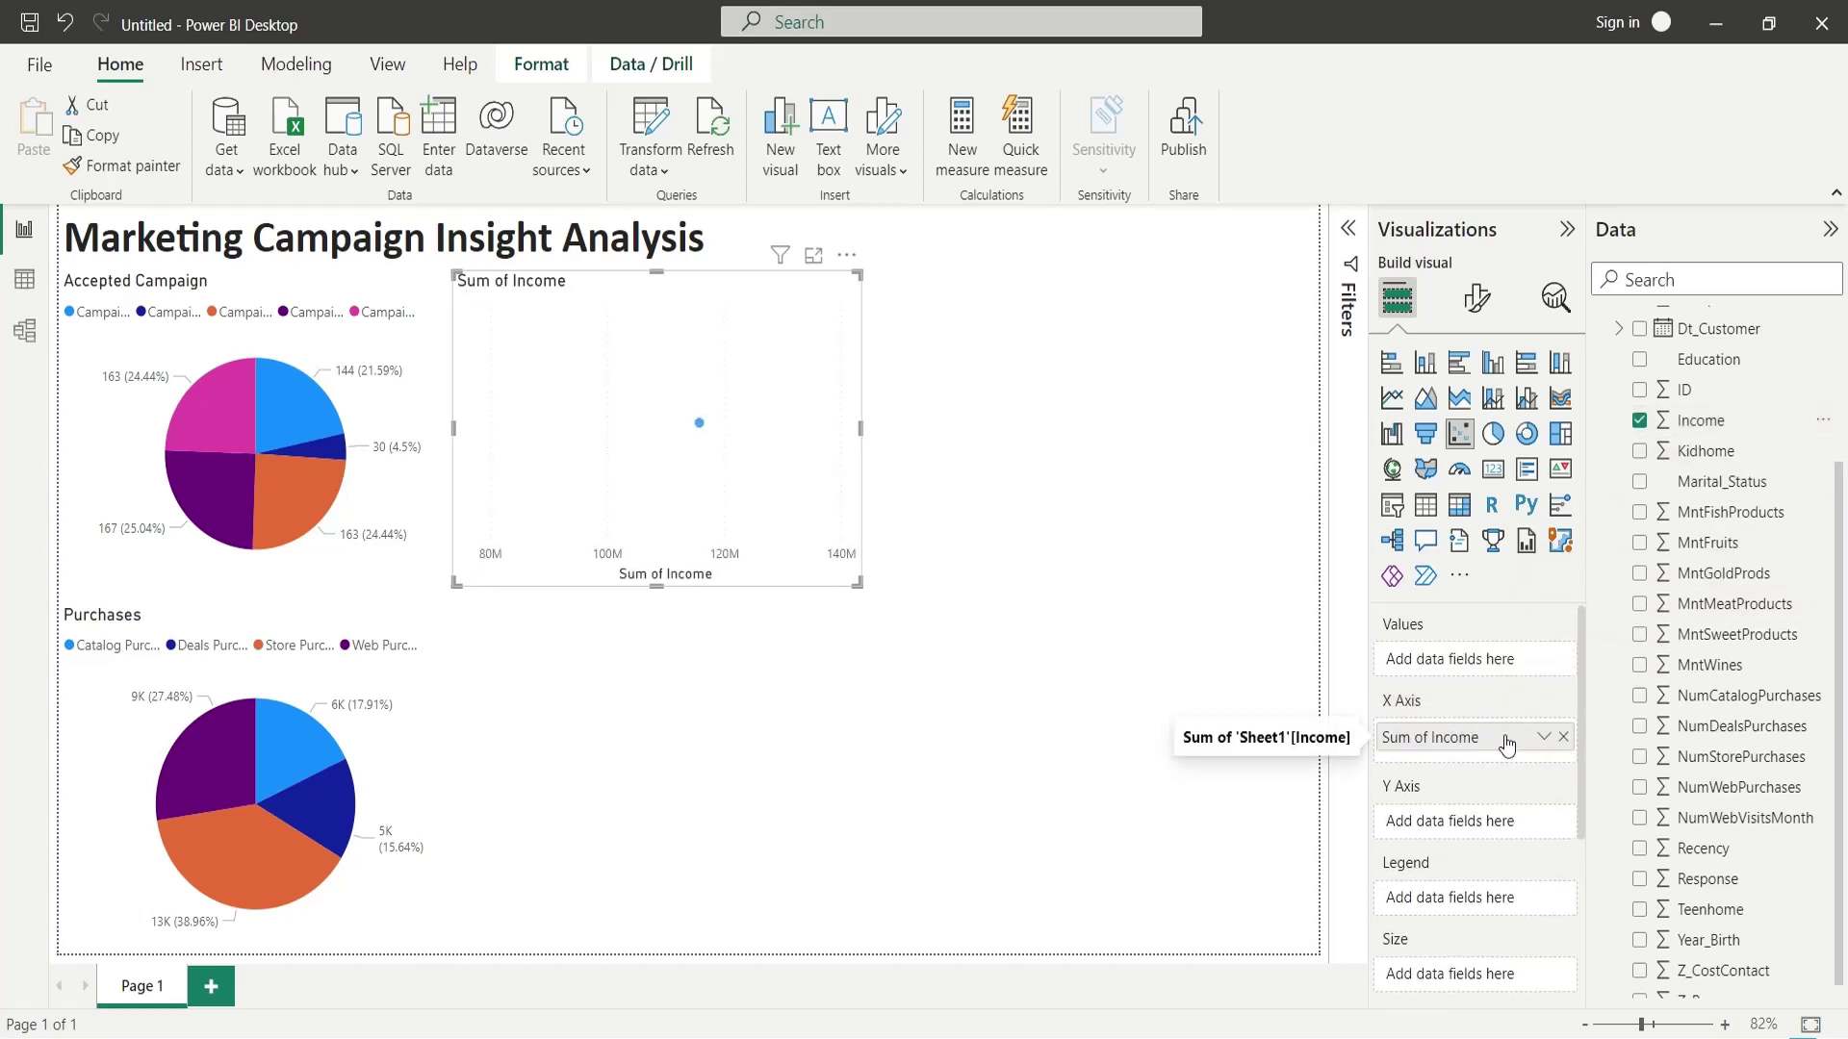
pyautogui.scroll(-1, 1714, 785)
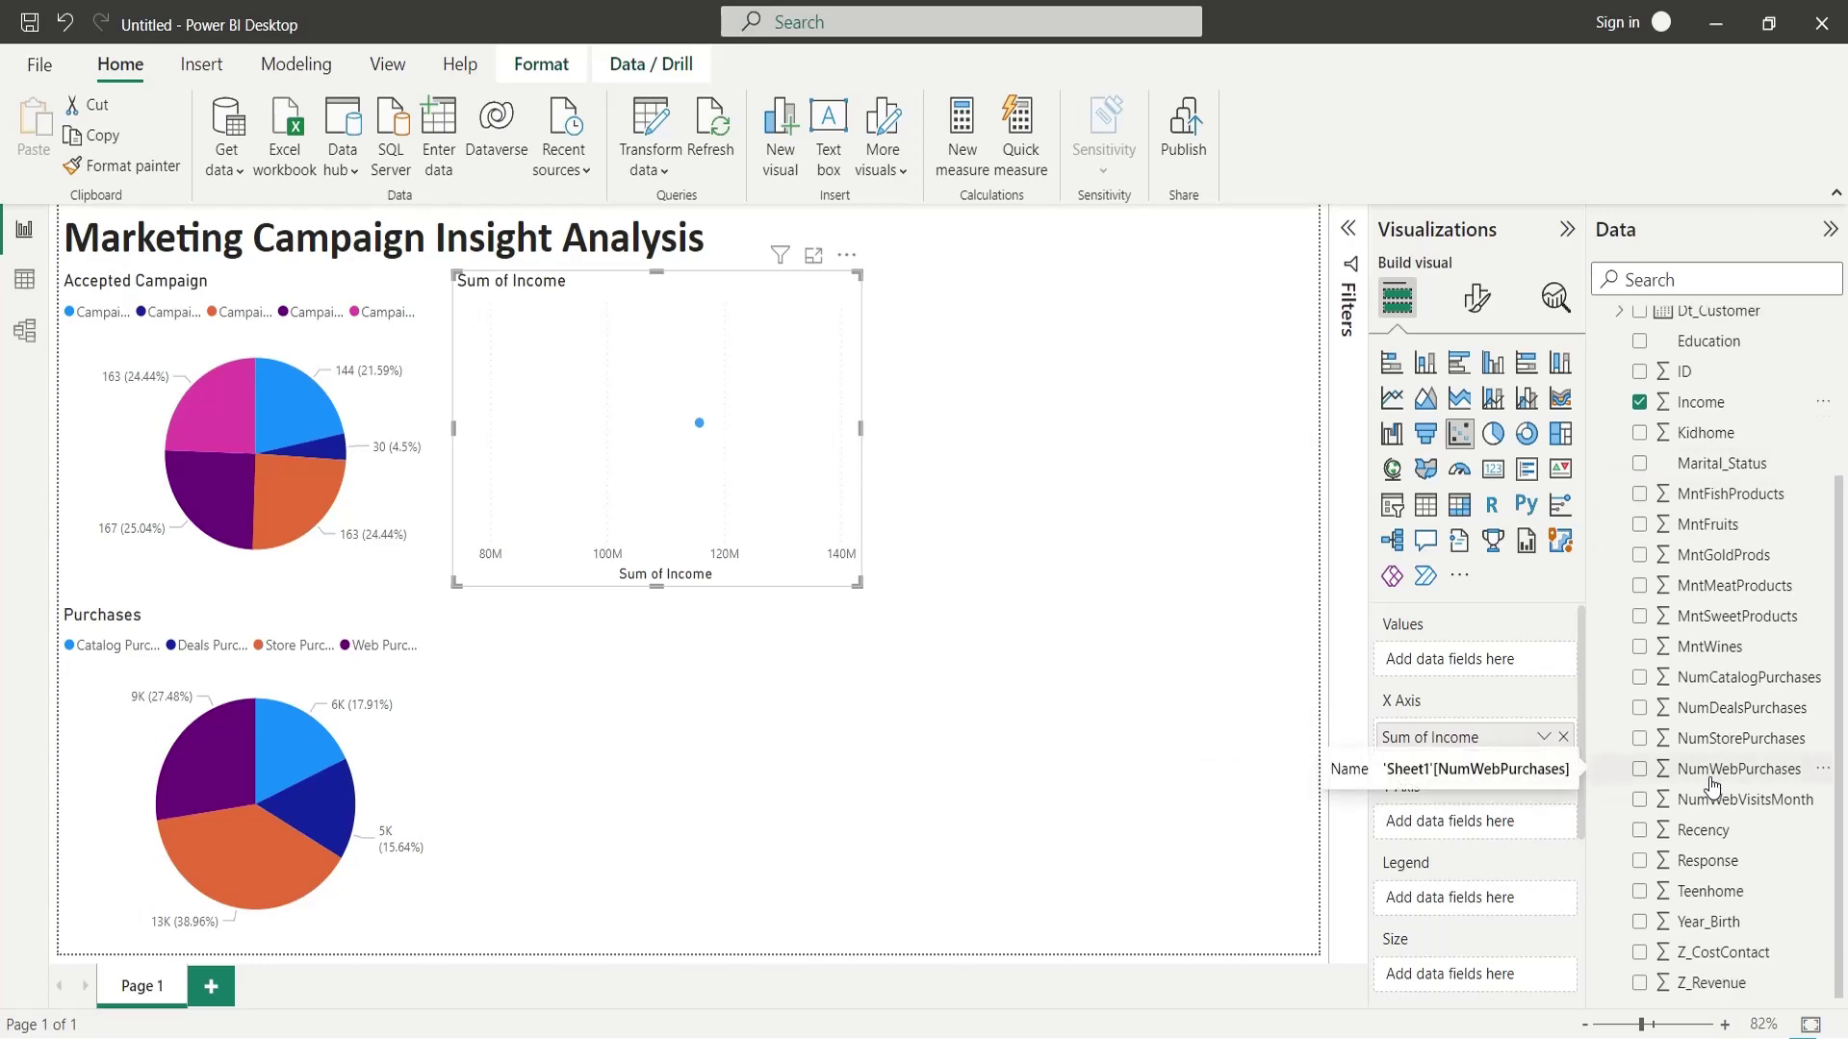
pyautogui.scroll(3, 1713, 786)
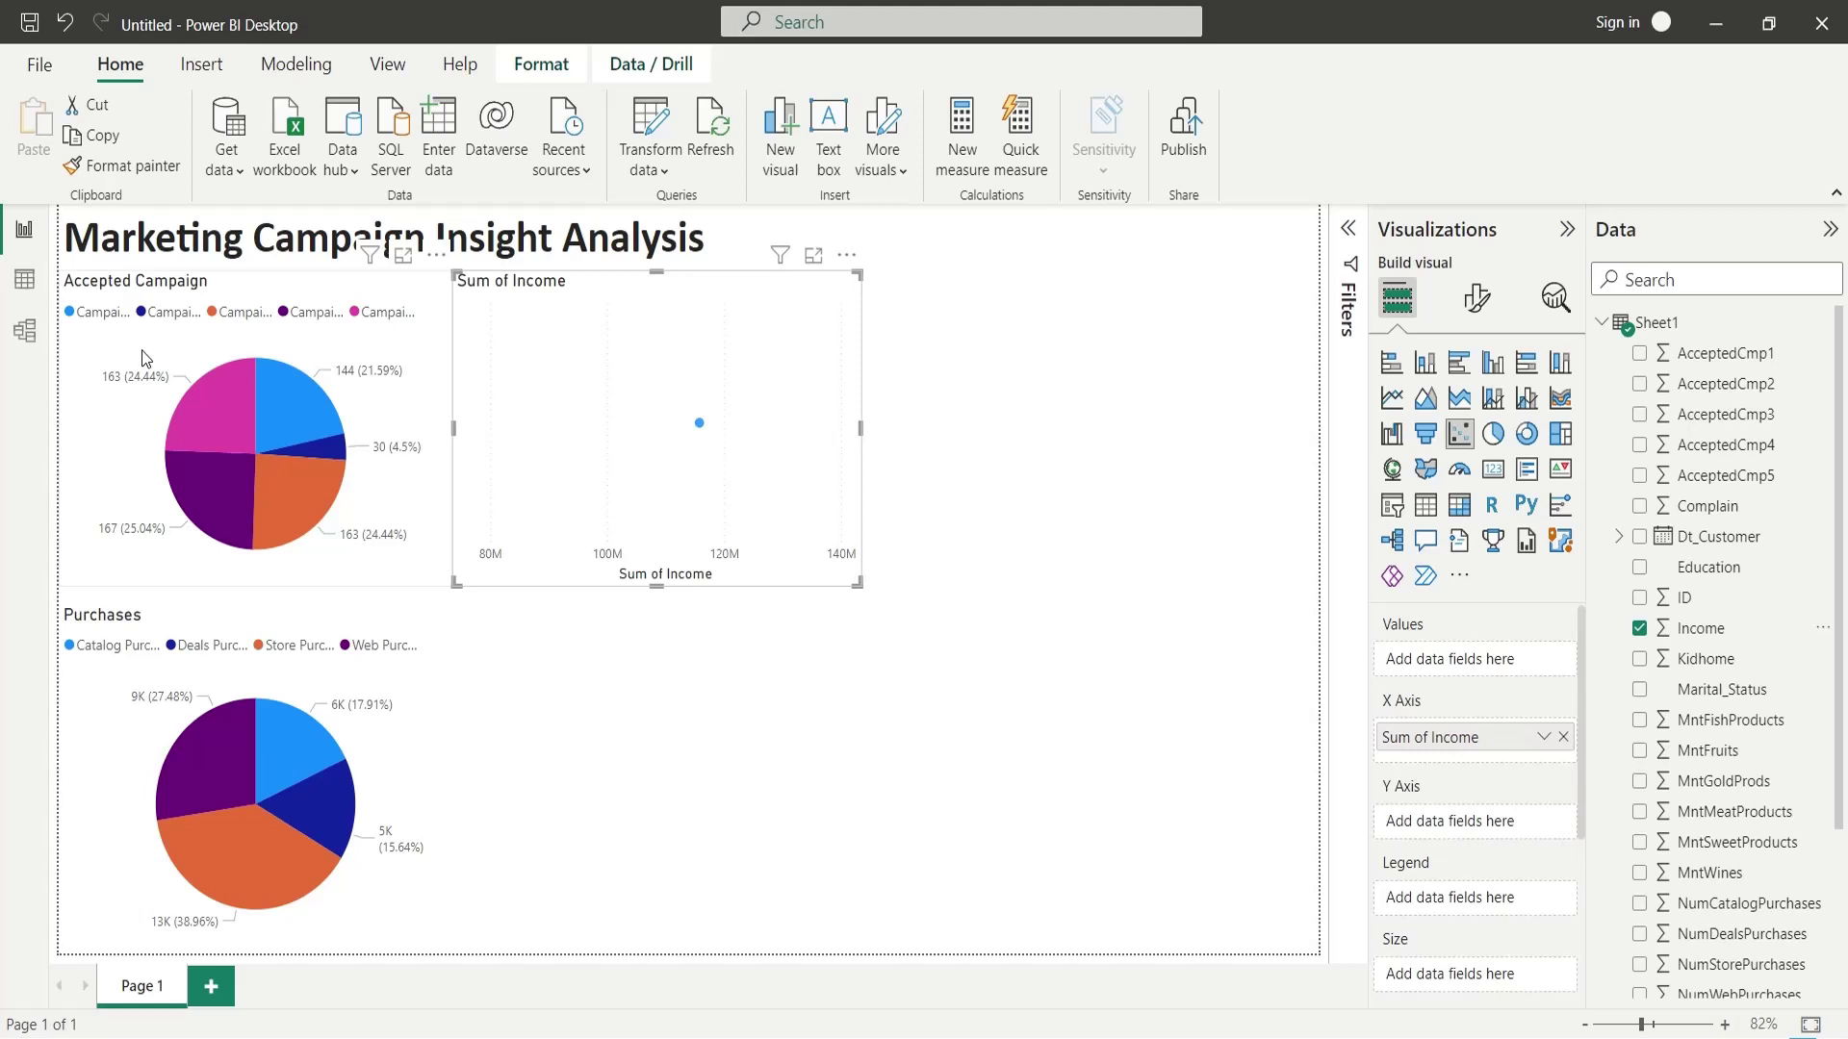
# In Data view, start a new Spending column as MntFishProducts plus MntFruits.
pyautogui.click(25, 279)
pyautogui.moveTo(590, 987); pyautogui.dragTo(1488, 1011)
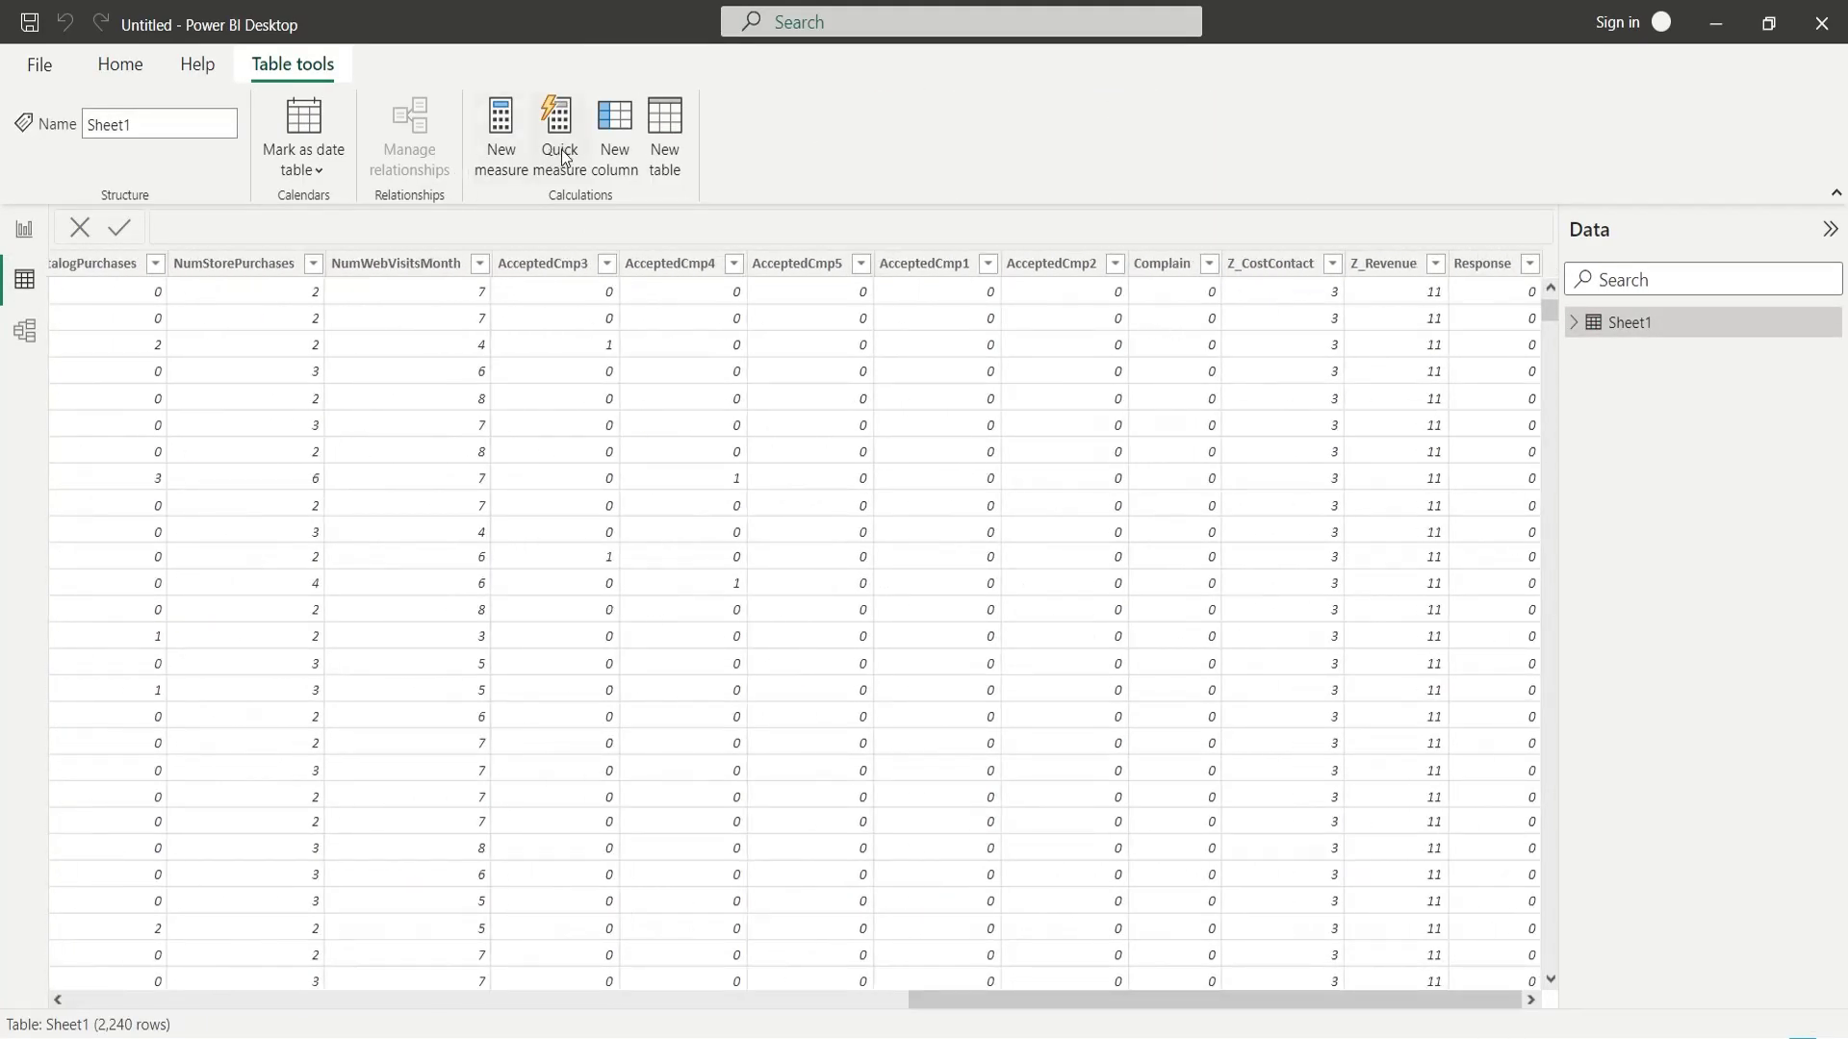
pyautogui.click(613, 138)
pyautogui.write('pColumn =')
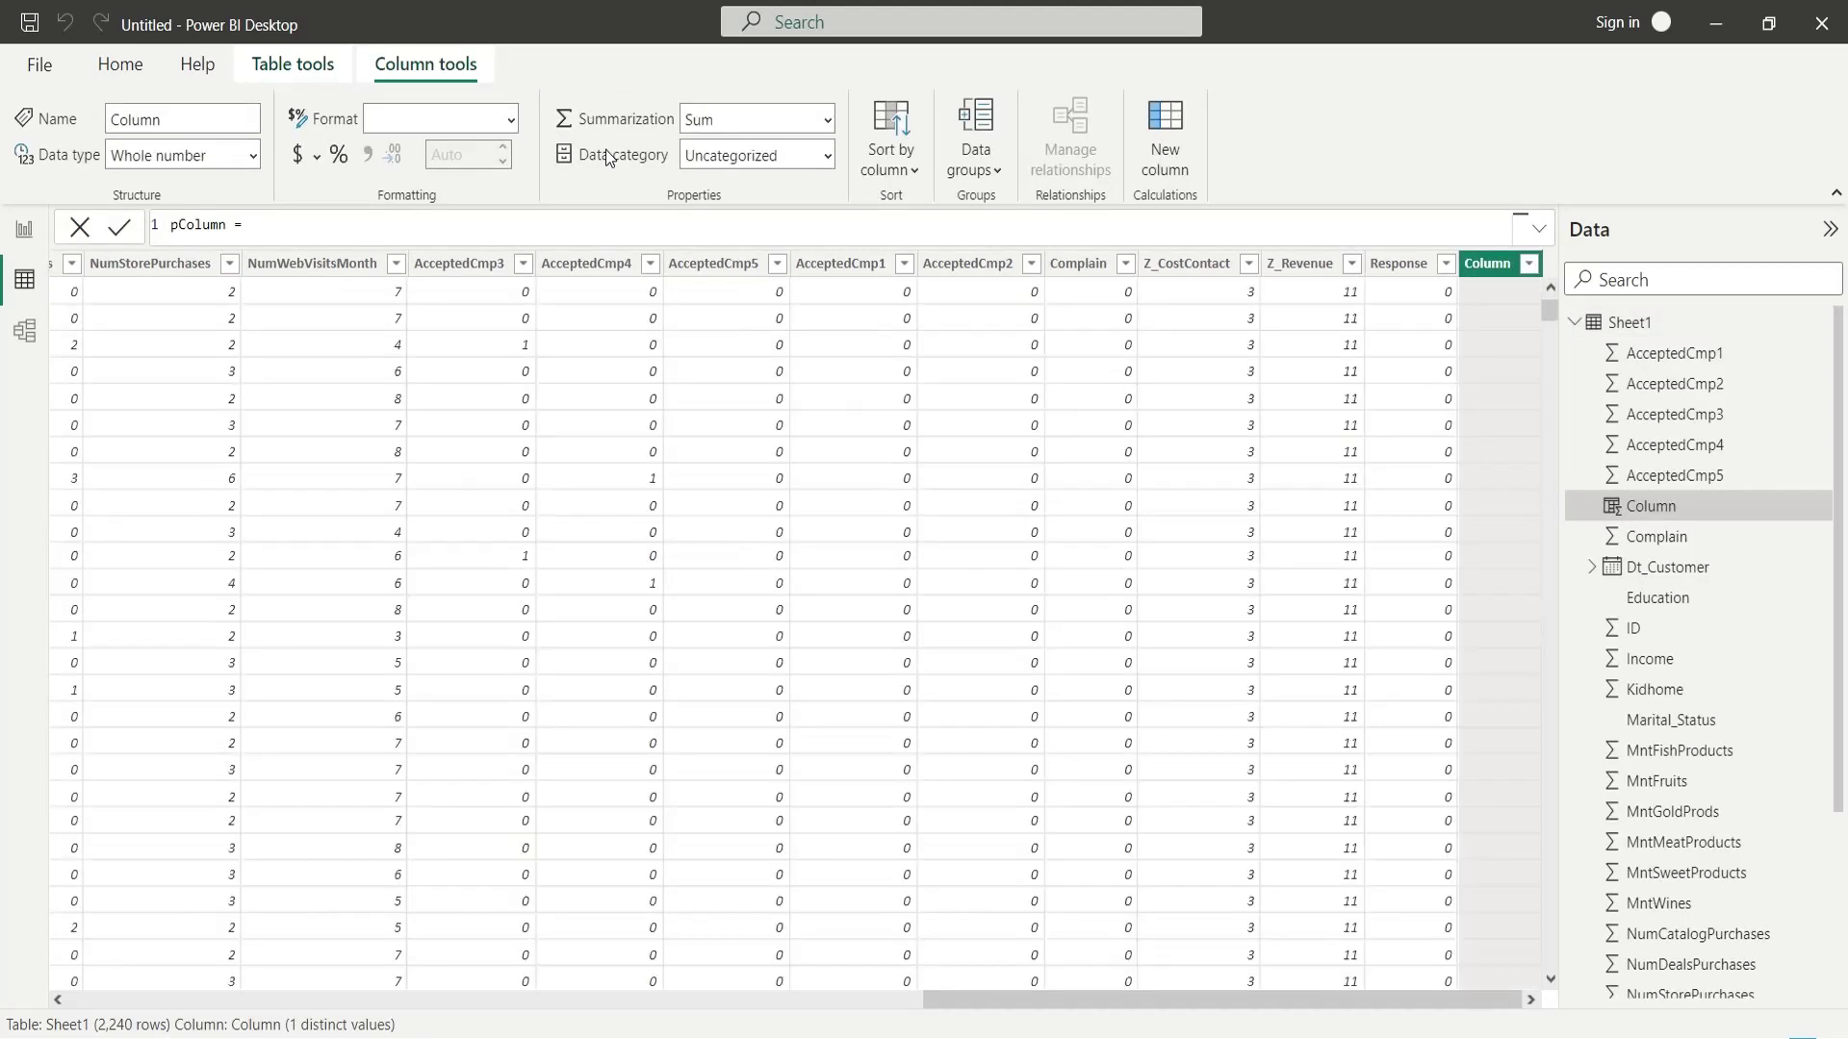
pyautogui.press('Delete')
pyautogui.press('Delete')
pyautogui.press('Delete')
pyautogui.press('Delete')
pyautogui.write('pending')
pyautogui.press('Right')
pyautogui.write('mnt')
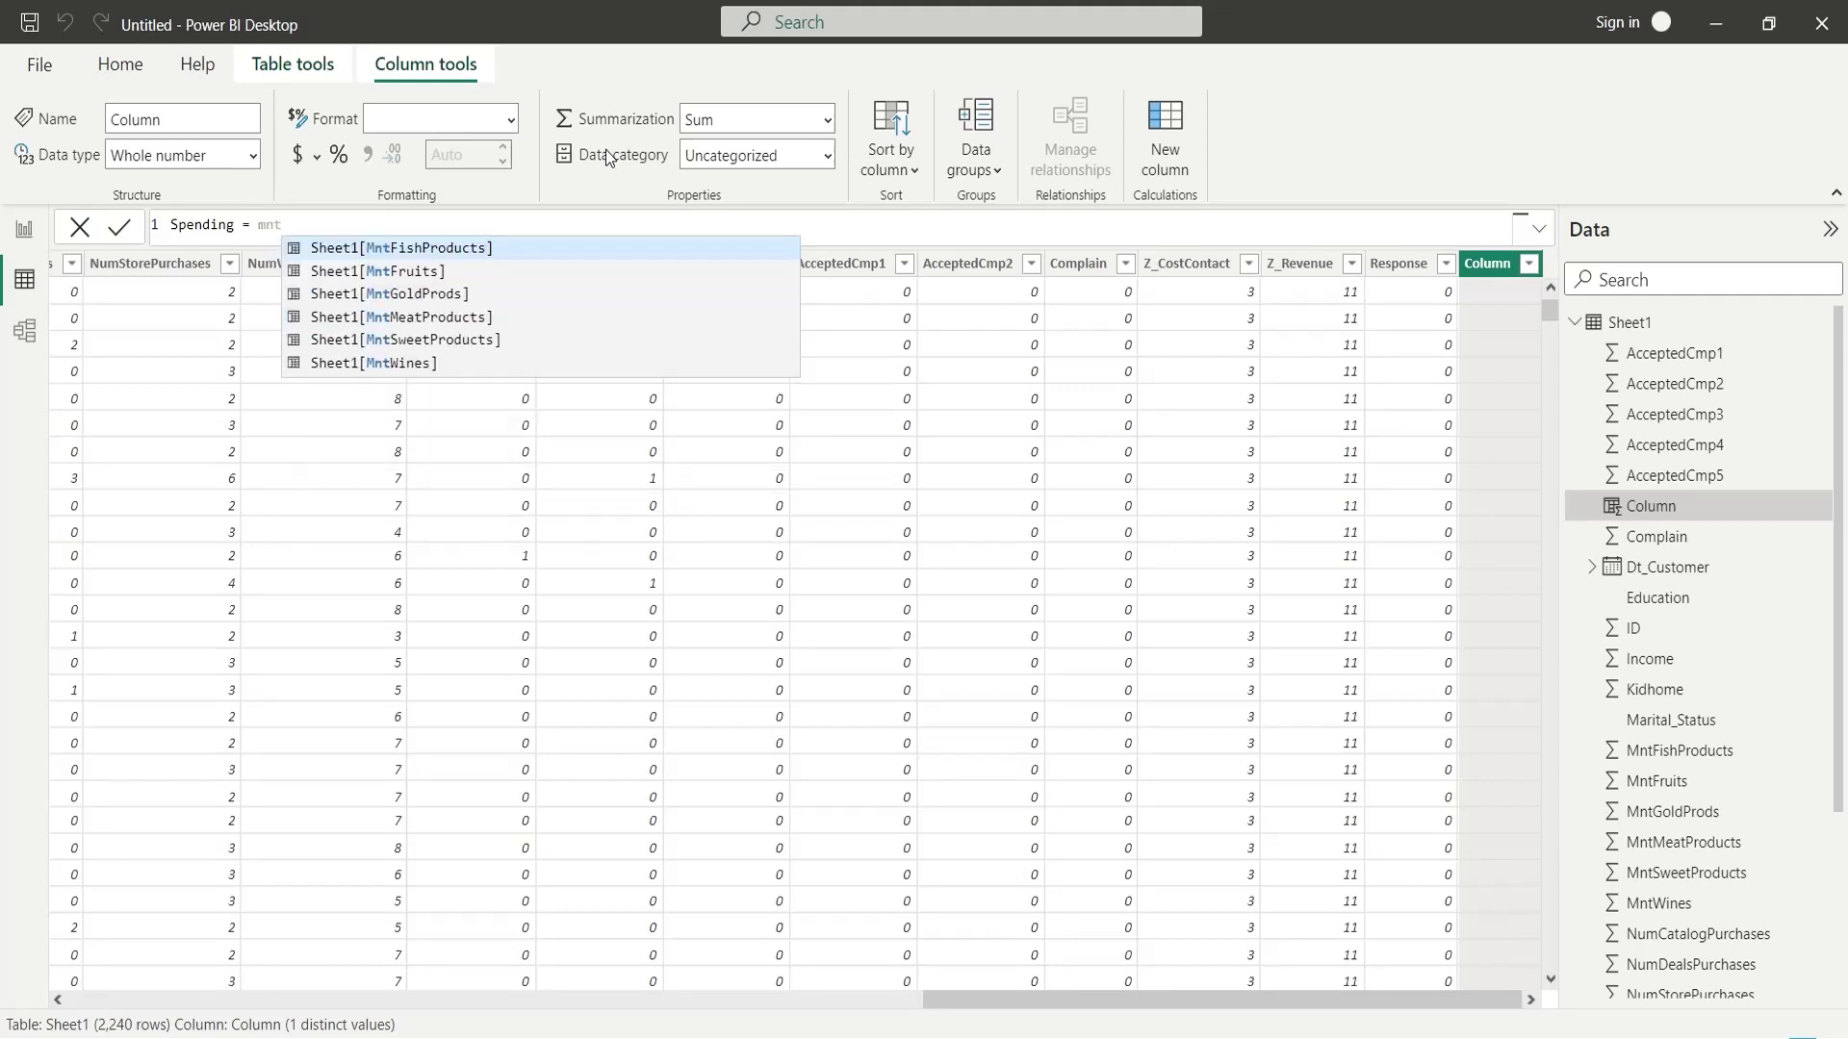
pyautogui.press('Tab')
pyautogui.write('+mnt')
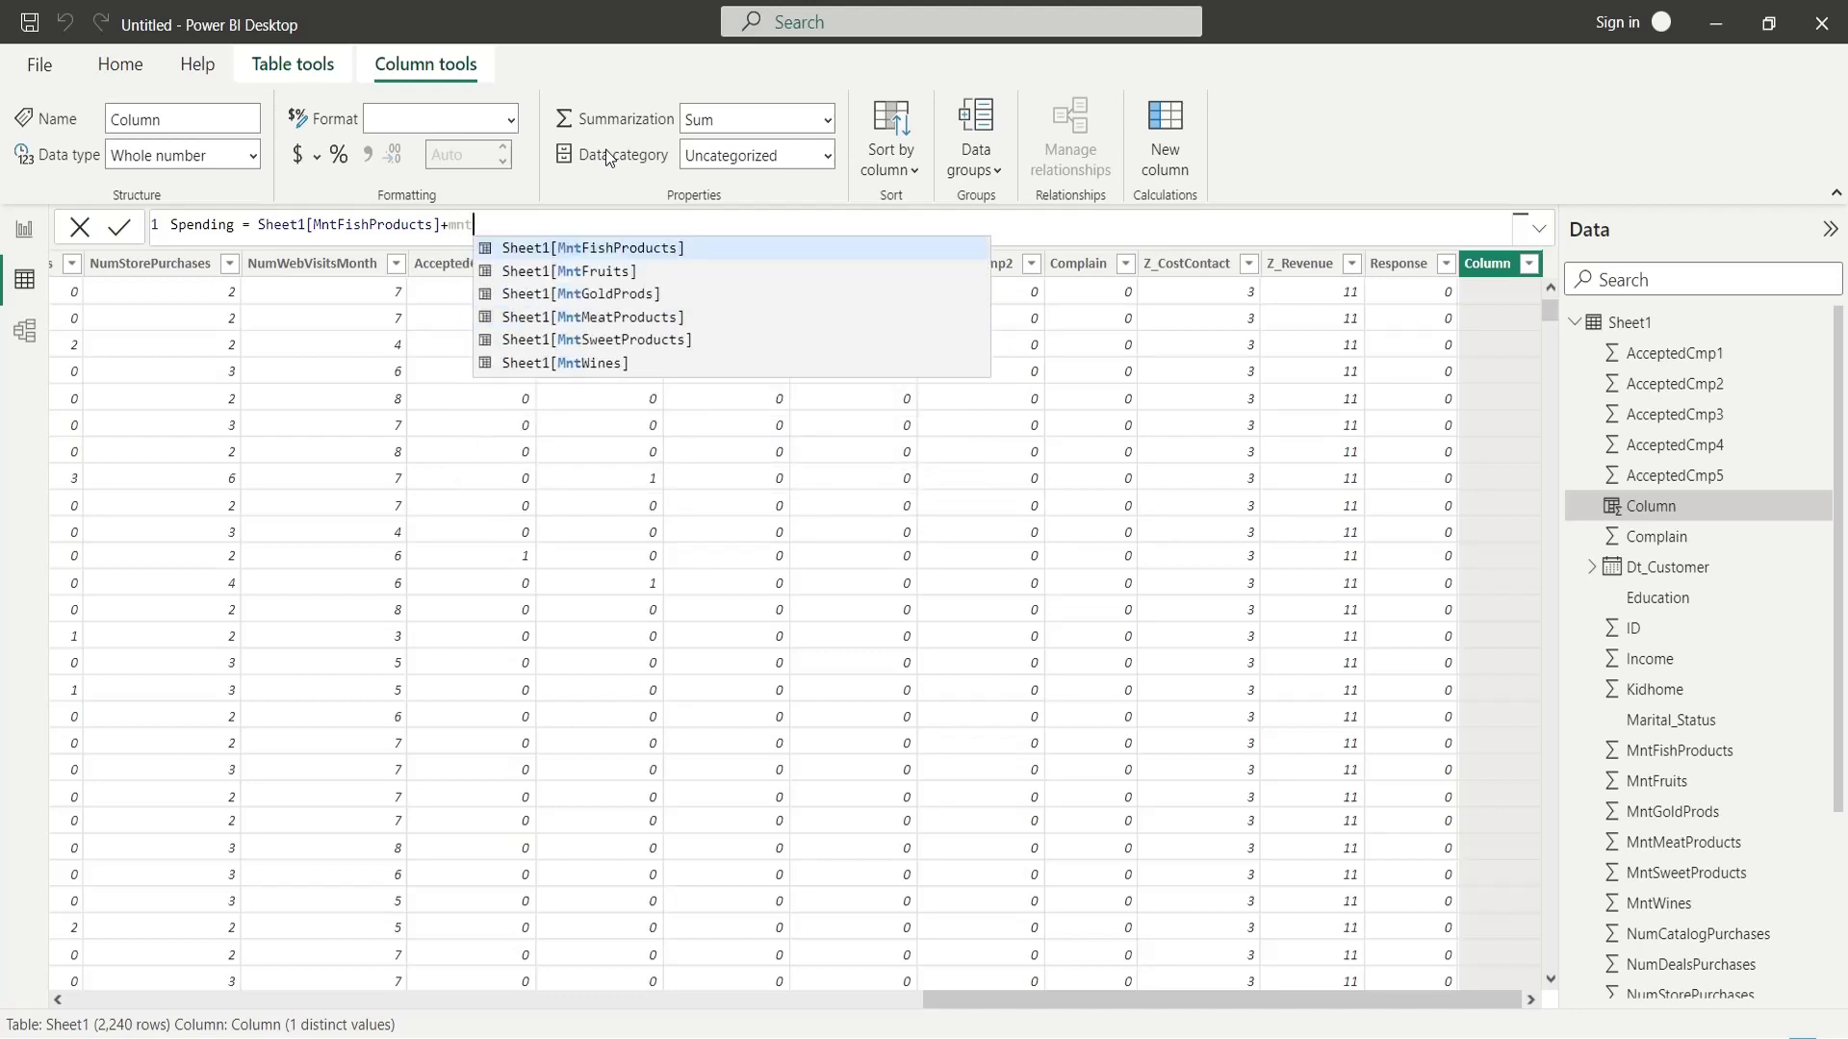
pyautogui.press('Down')
pyautogui.press('Tab')
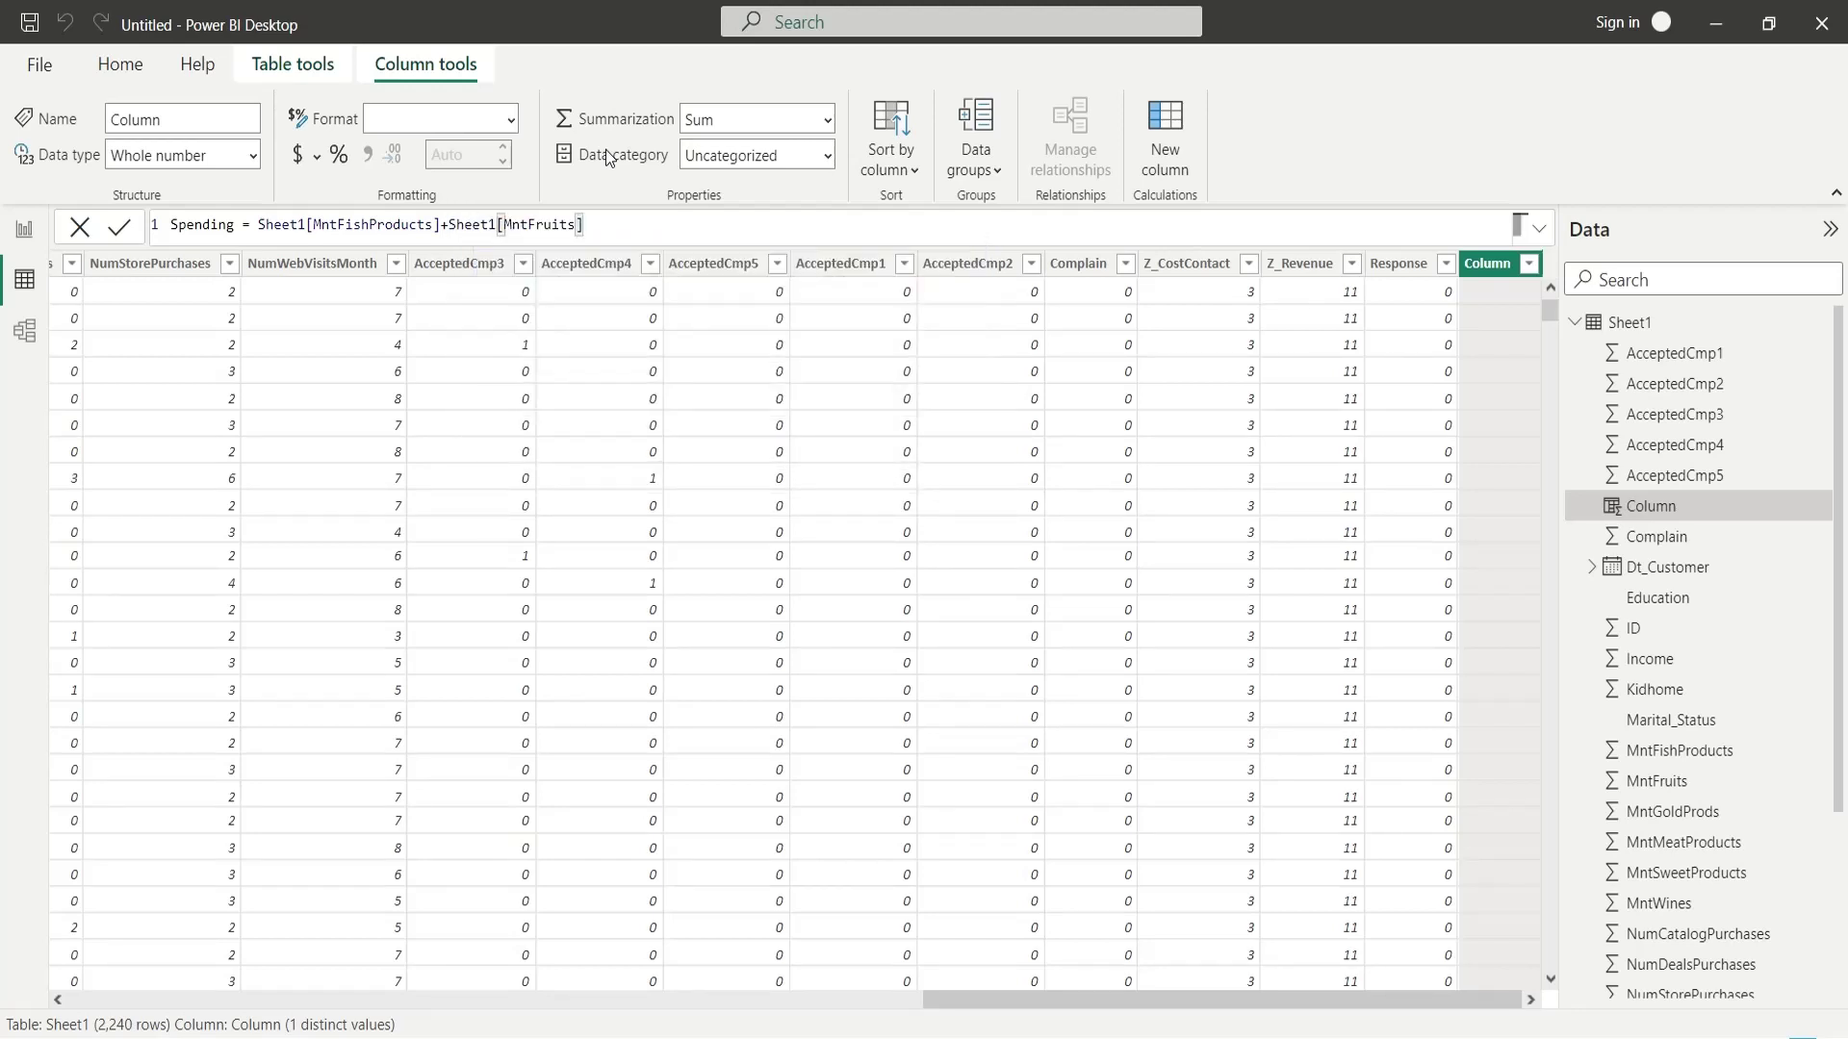
pyautogui.write('+mnt')
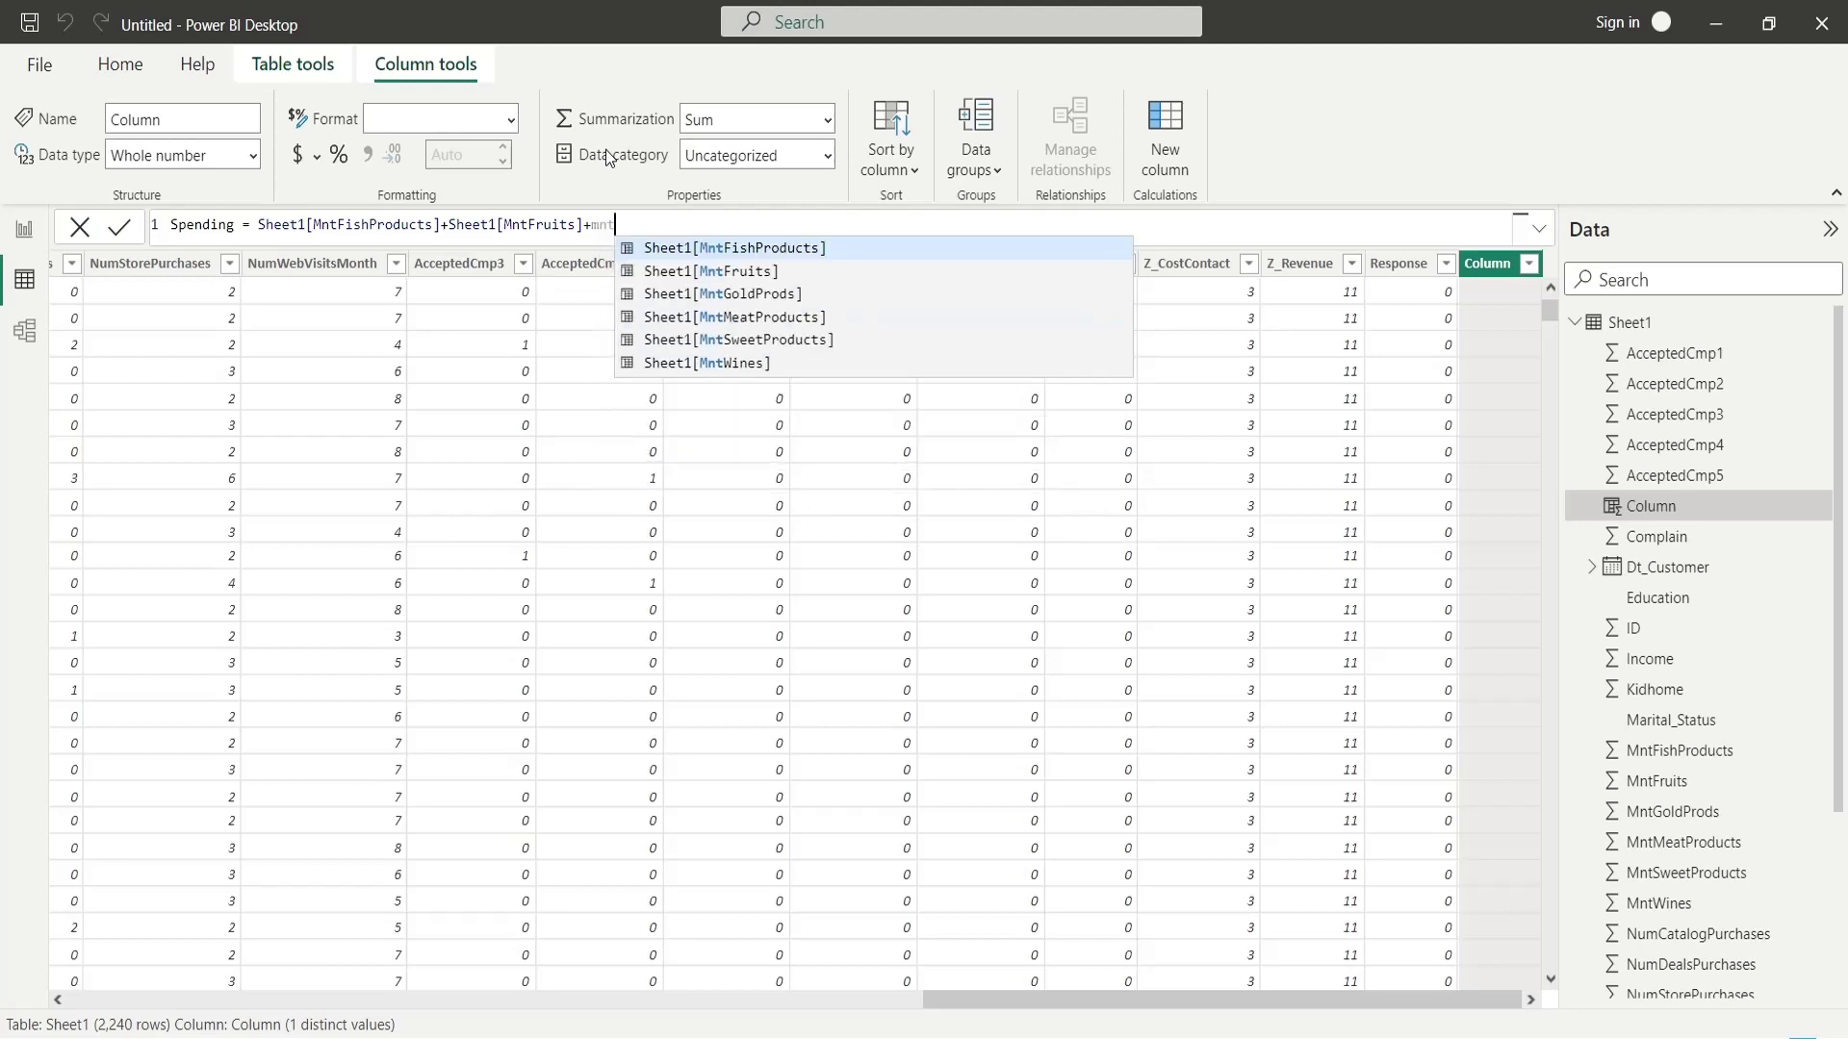
# Add MntGoldProds, MntMeatProducts, MntSweetProducts and MntWines to the Spending formula and commit it.
pyautogui.press('Down')
pyautogui.press('Down')
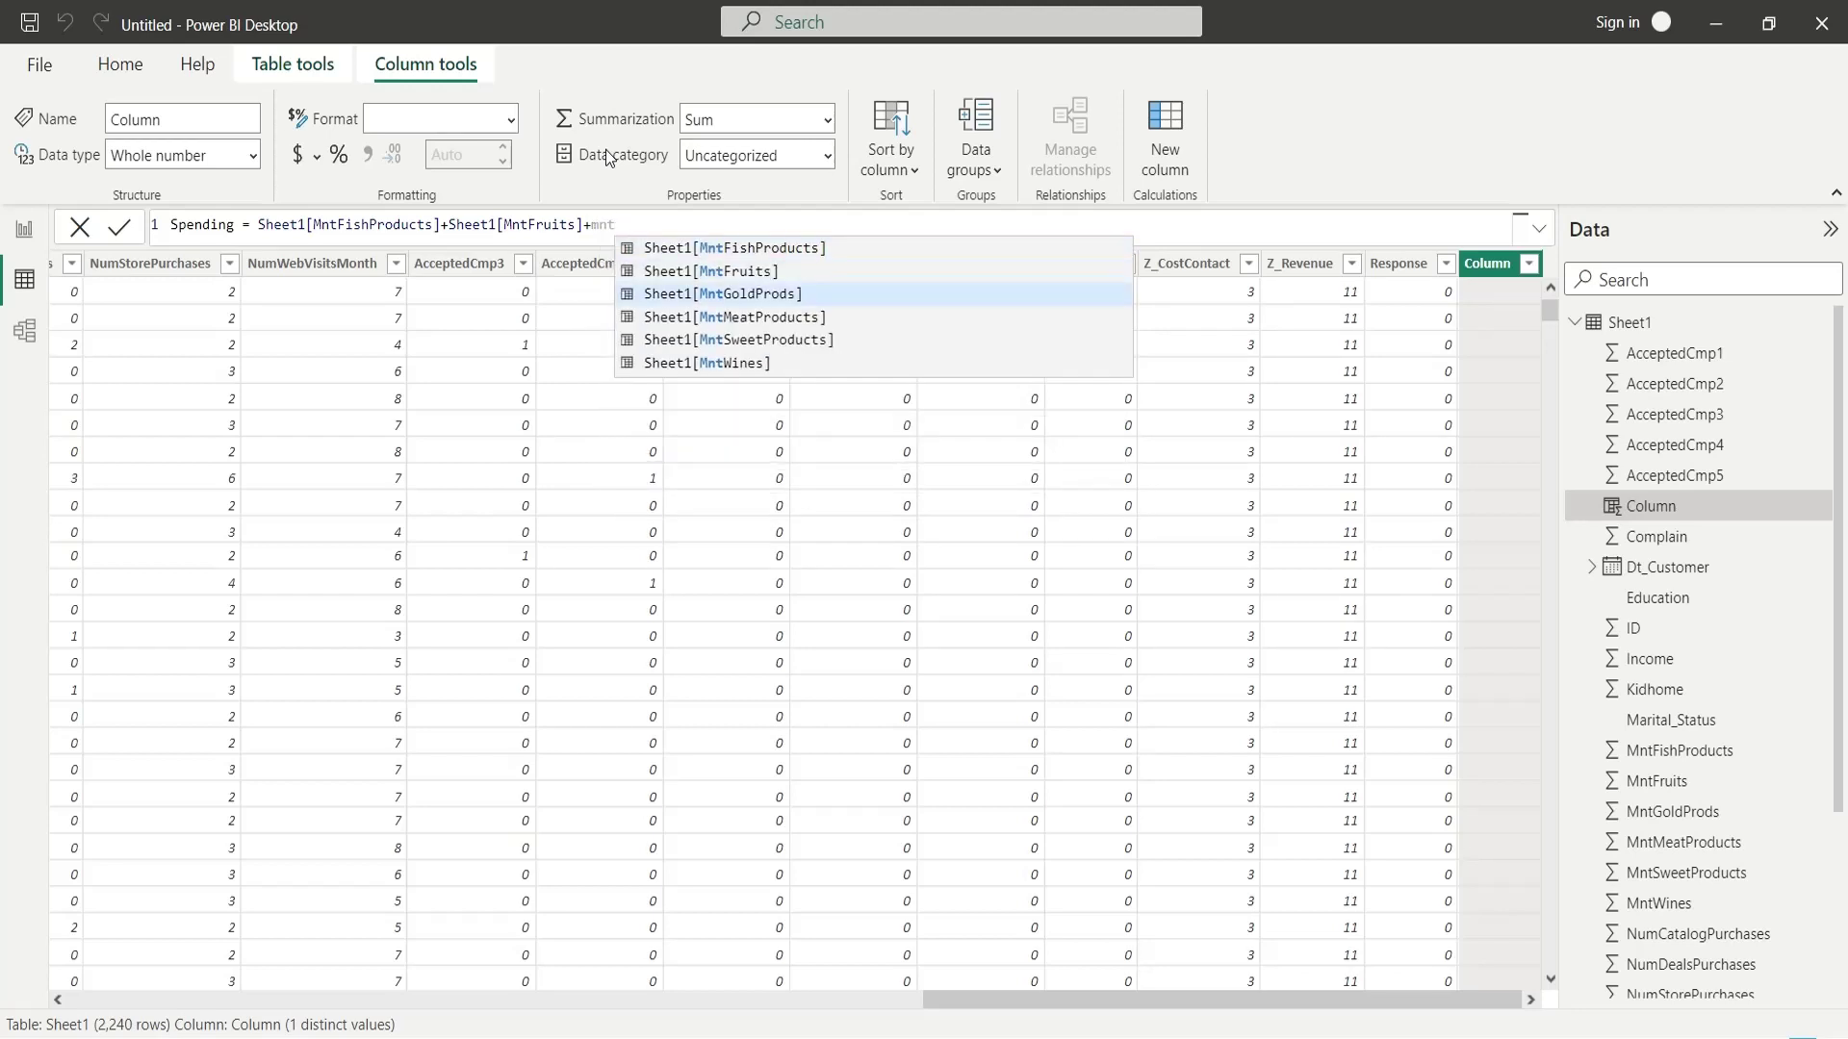
pyautogui.press('Tab')
pyautogui.write('+mnt')
pyautogui.press('Down')
pyautogui.press('Down')
pyautogui.press('Down')
pyautogui.press('Tab')
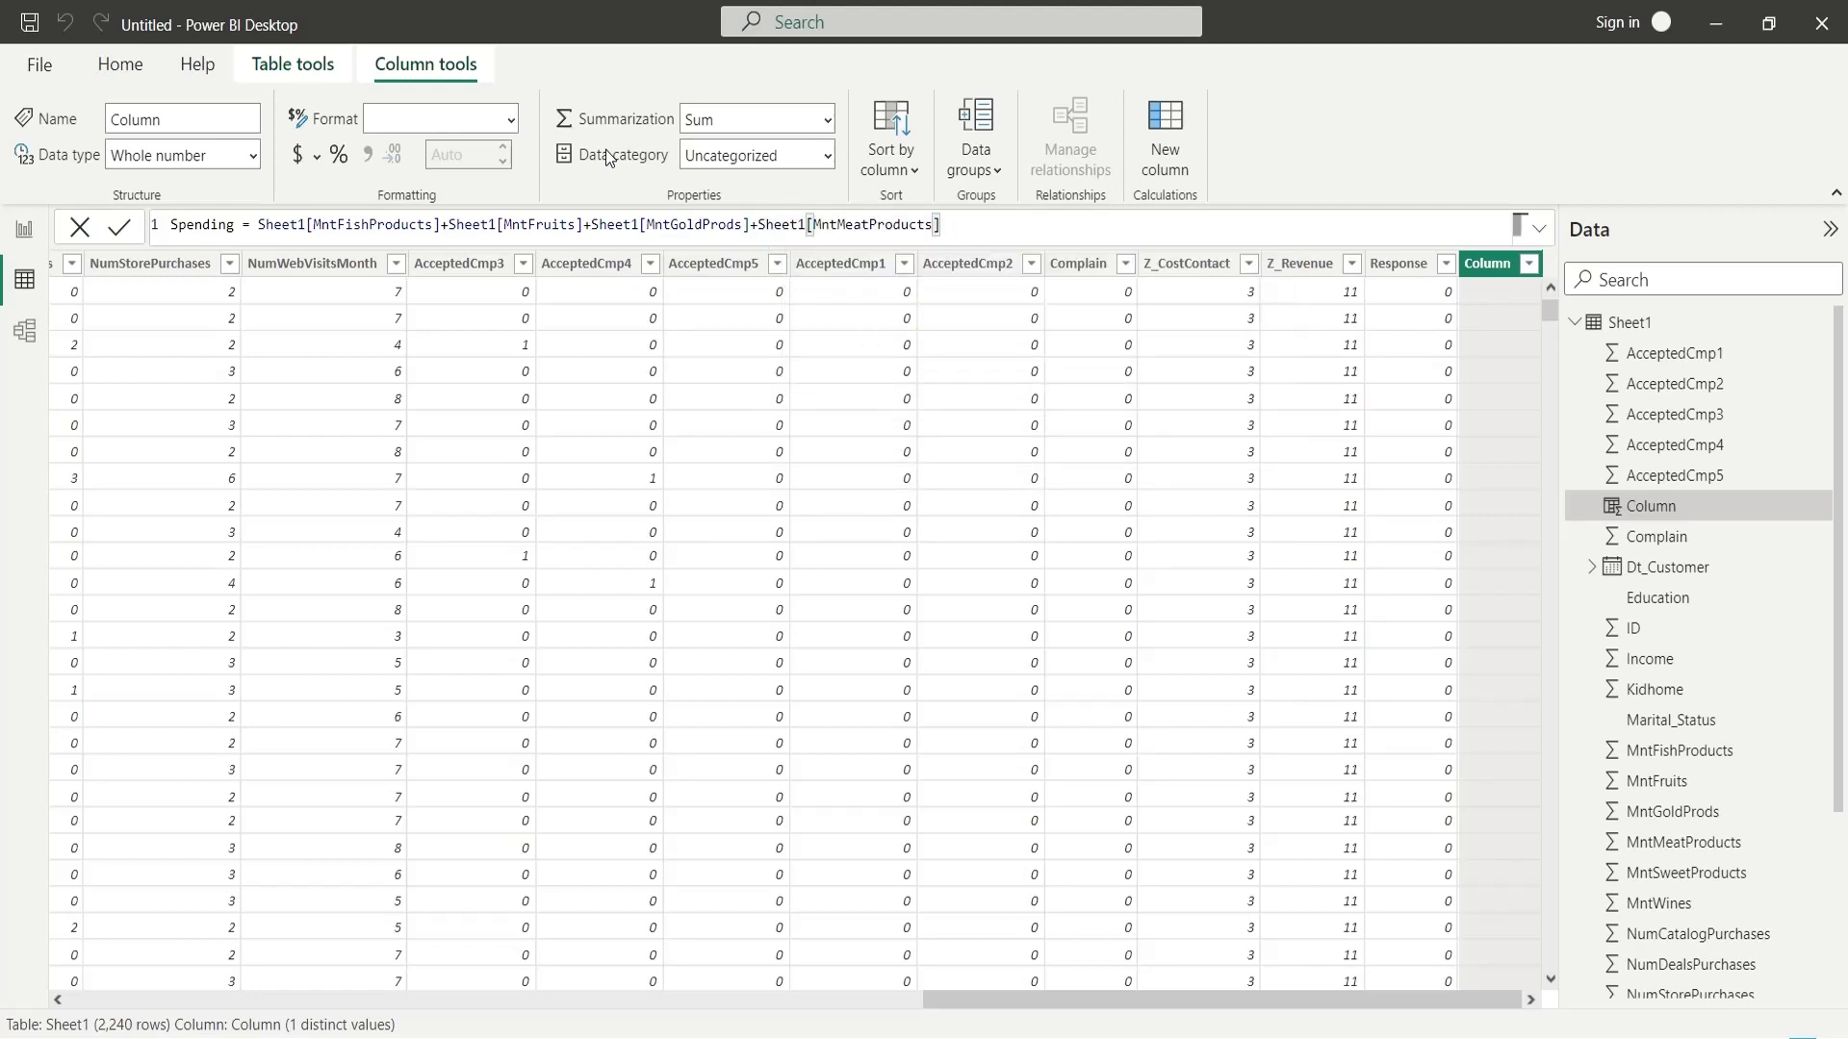
pyautogui.write('+mnt')
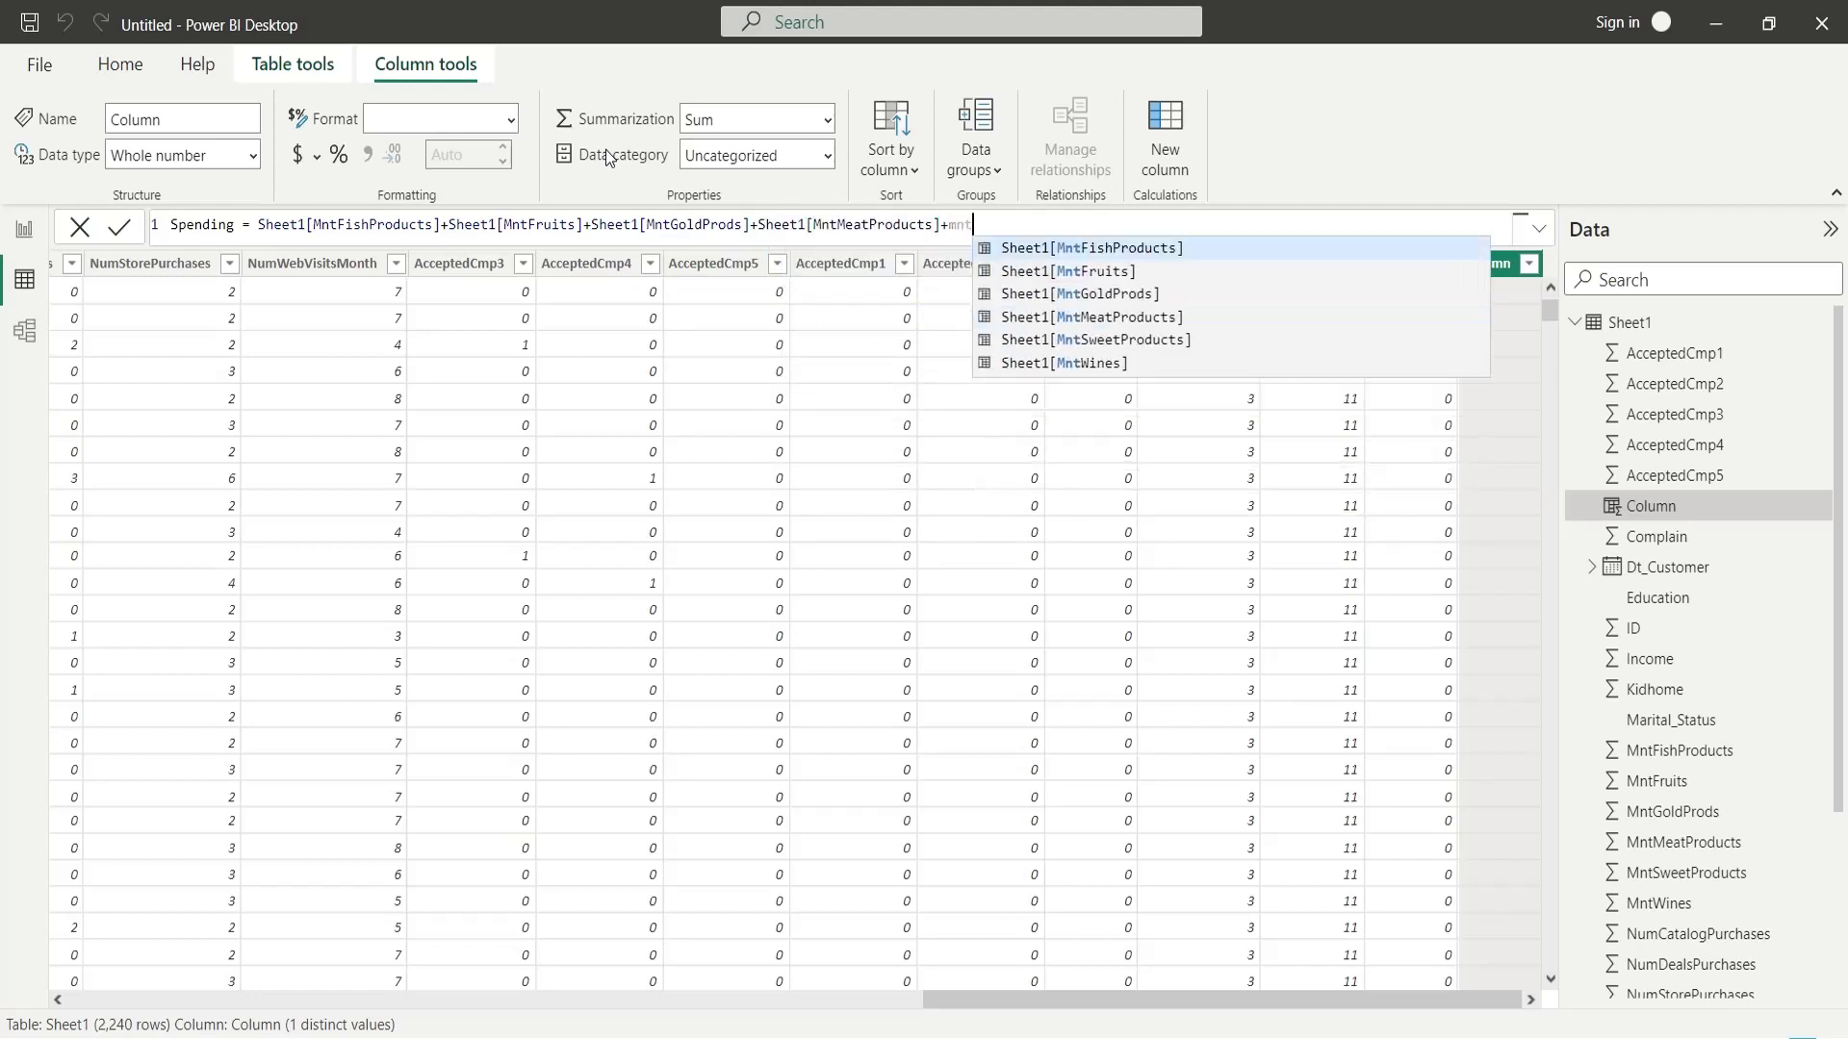
pyautogui.press('Down')
pyautogui.press('Down')
pyautogui.press('Down')
pyautogui.press('Down')
pyautogui.press('Tab')
pyautogui.write('+')
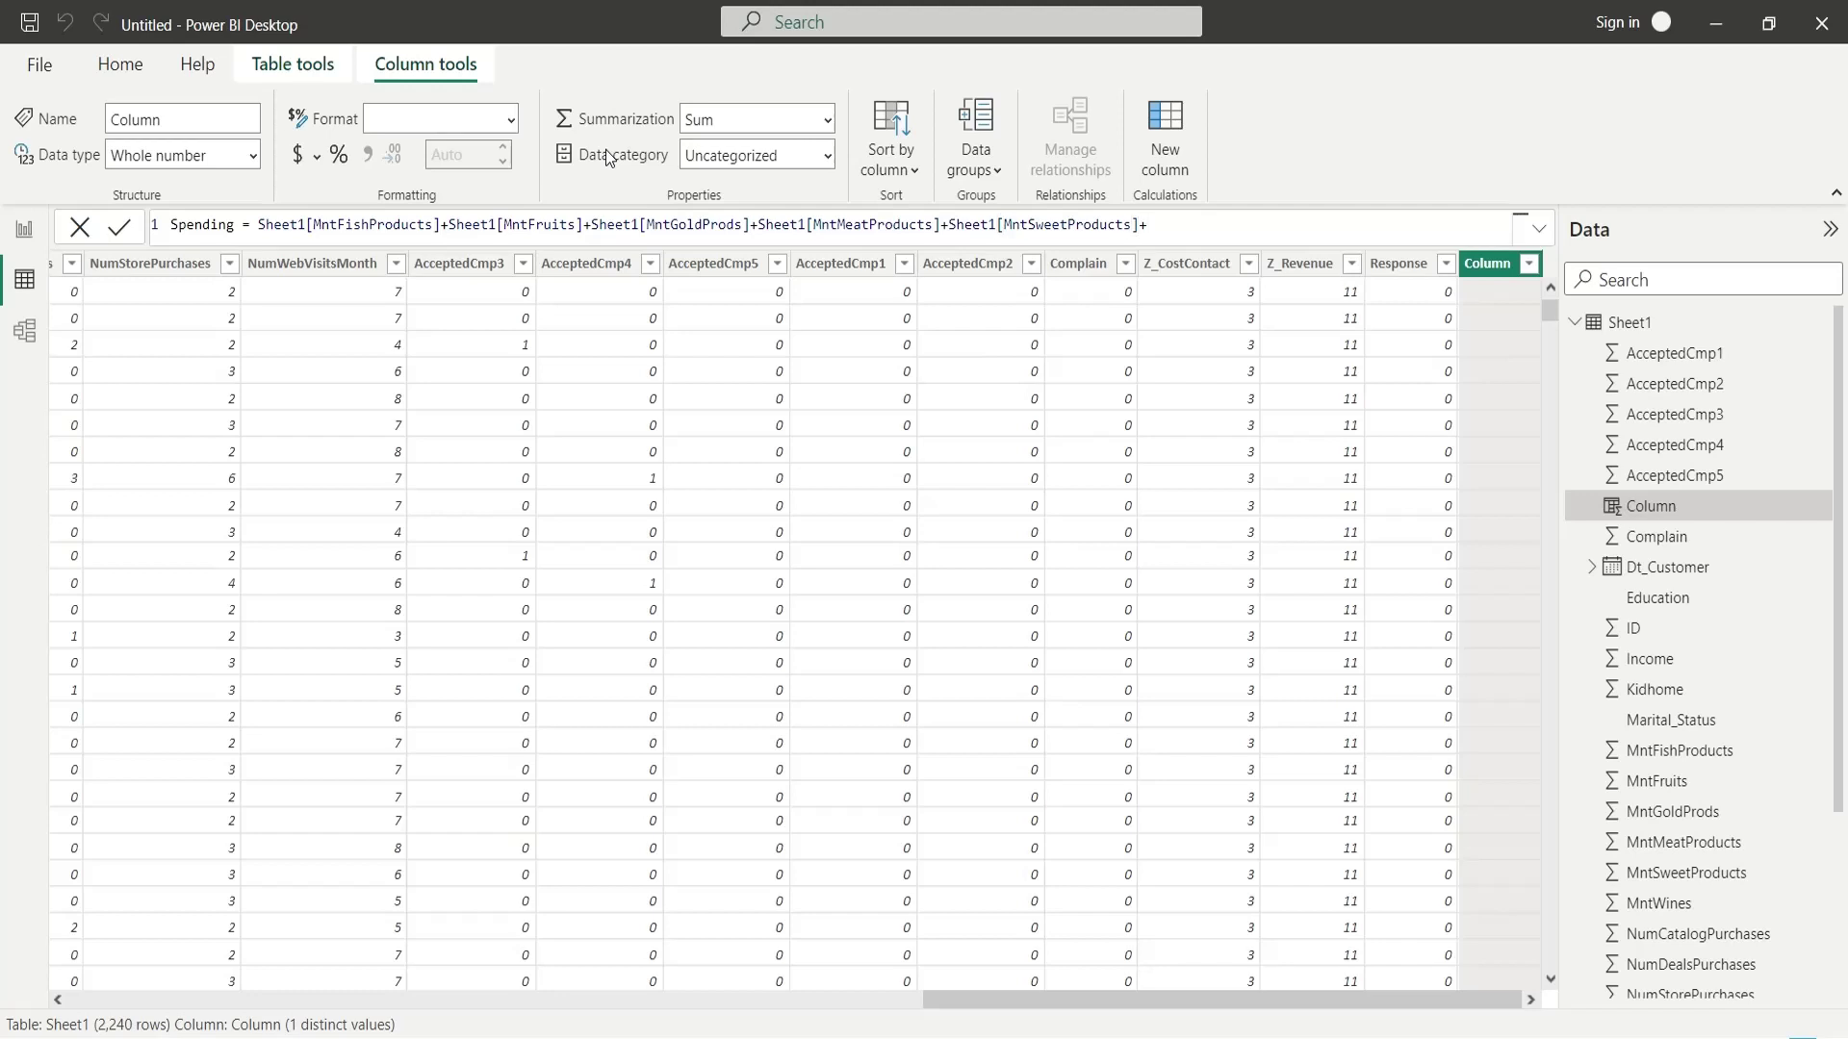
pyautogui.write('mnt')
pyautogui.press('Down')
pyautogui.press('Down')
pyautogui.press('Down')
pyautogui.press('Down')
pyautogui.press('Down')
pyautogui.press('Tab')
pyautogui.press('Return')
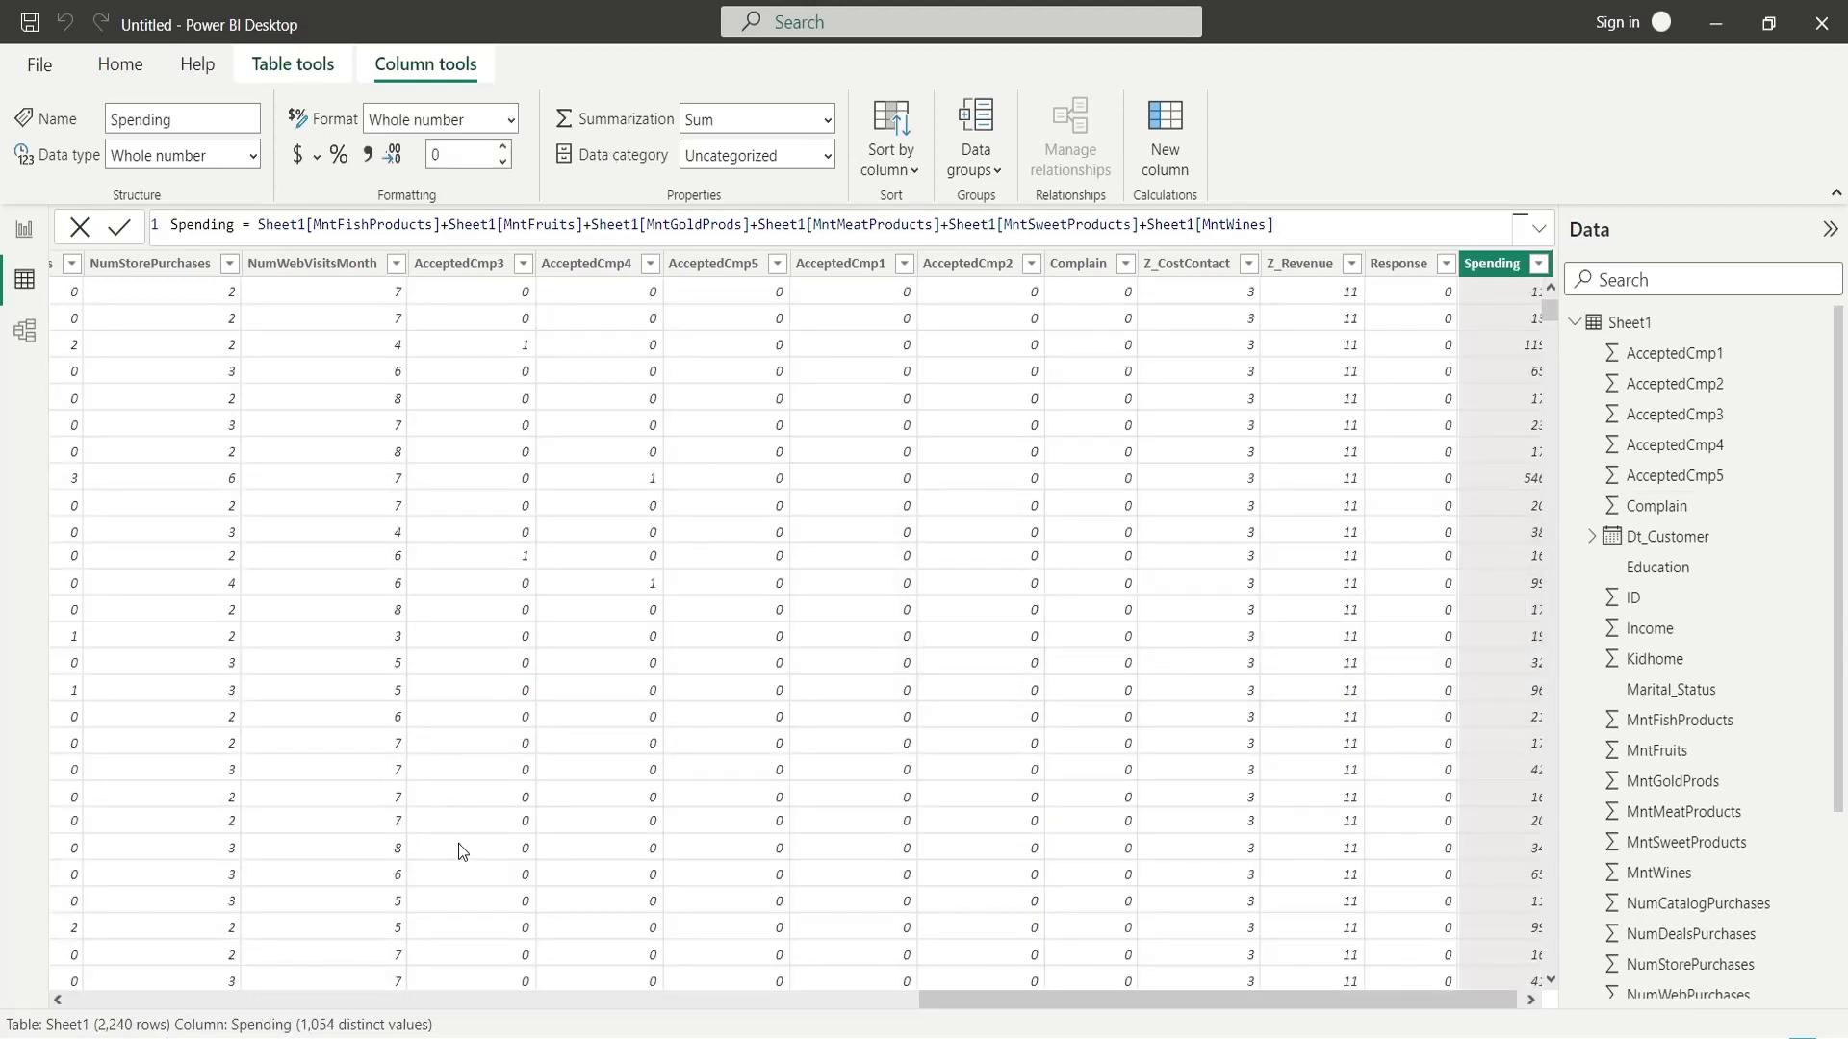
pyautogui.moveTo(1045, 1000); pyautogui.dragTo(1209, 1015)
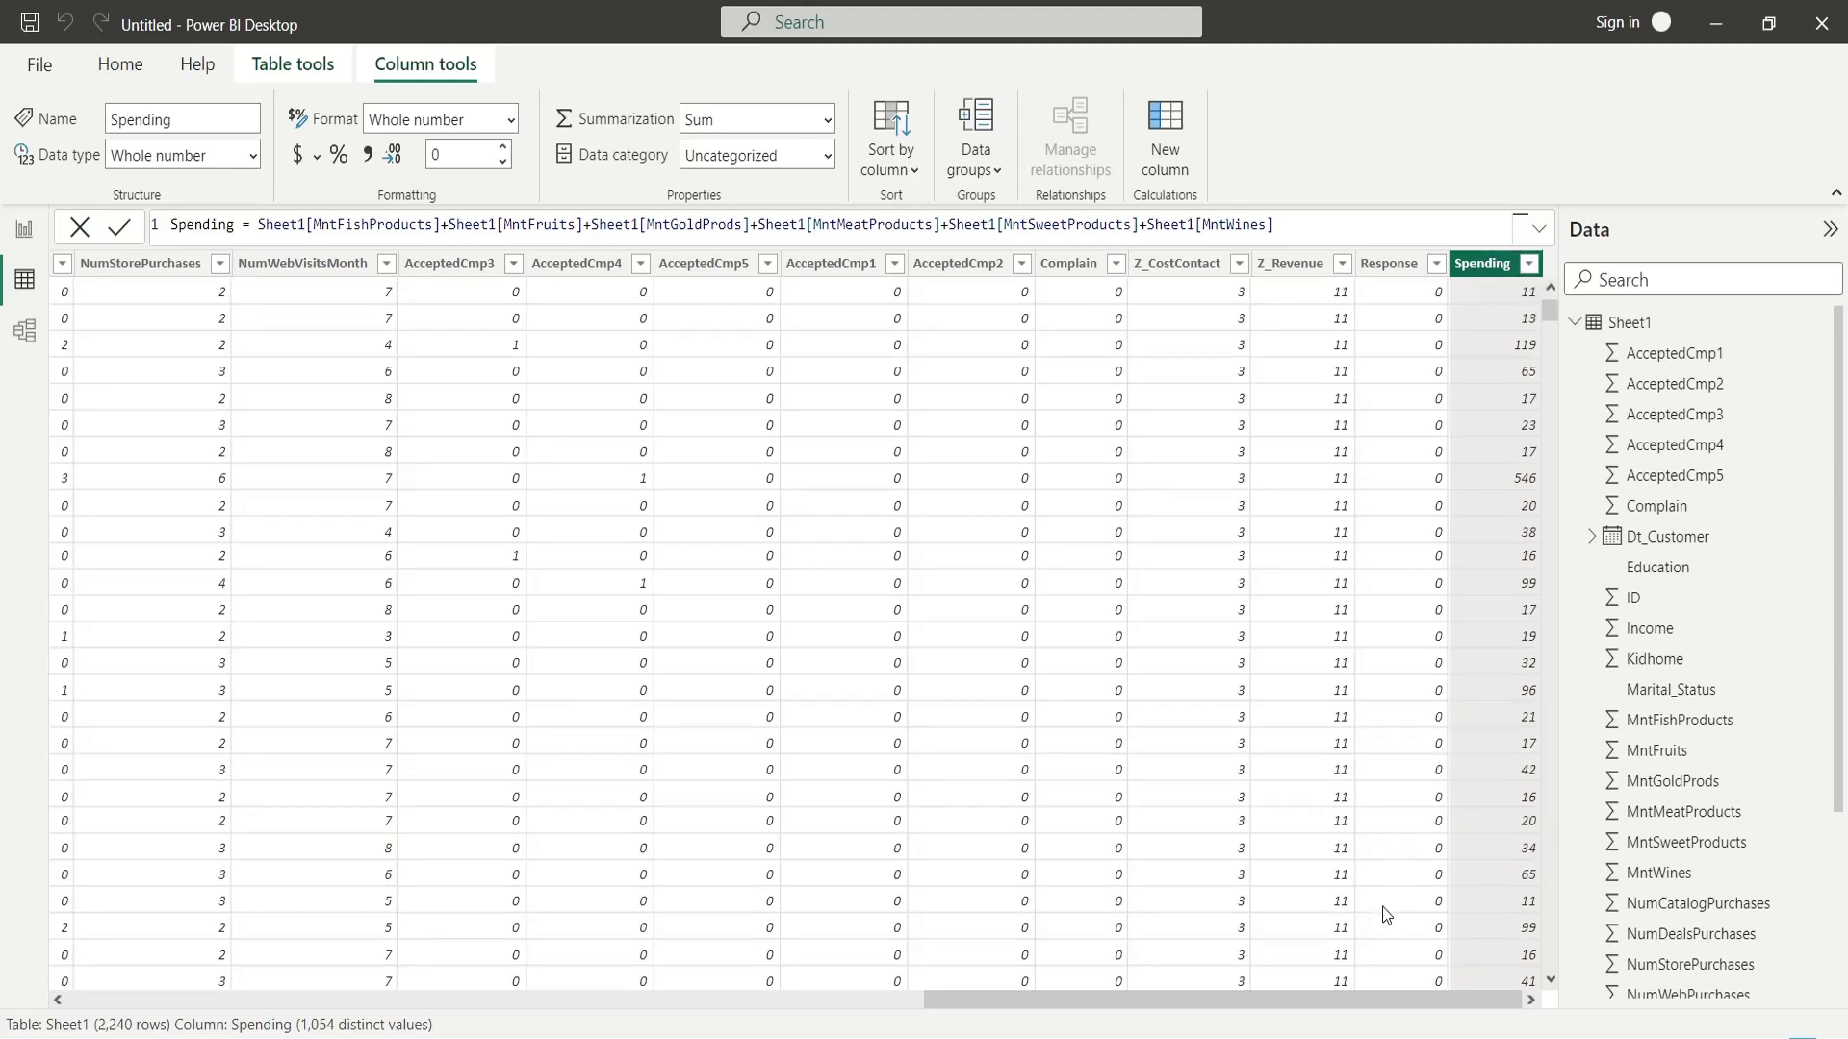
pyautogui.moveTo(1359, 1001); pyautogui.dragTo(462, 1001)
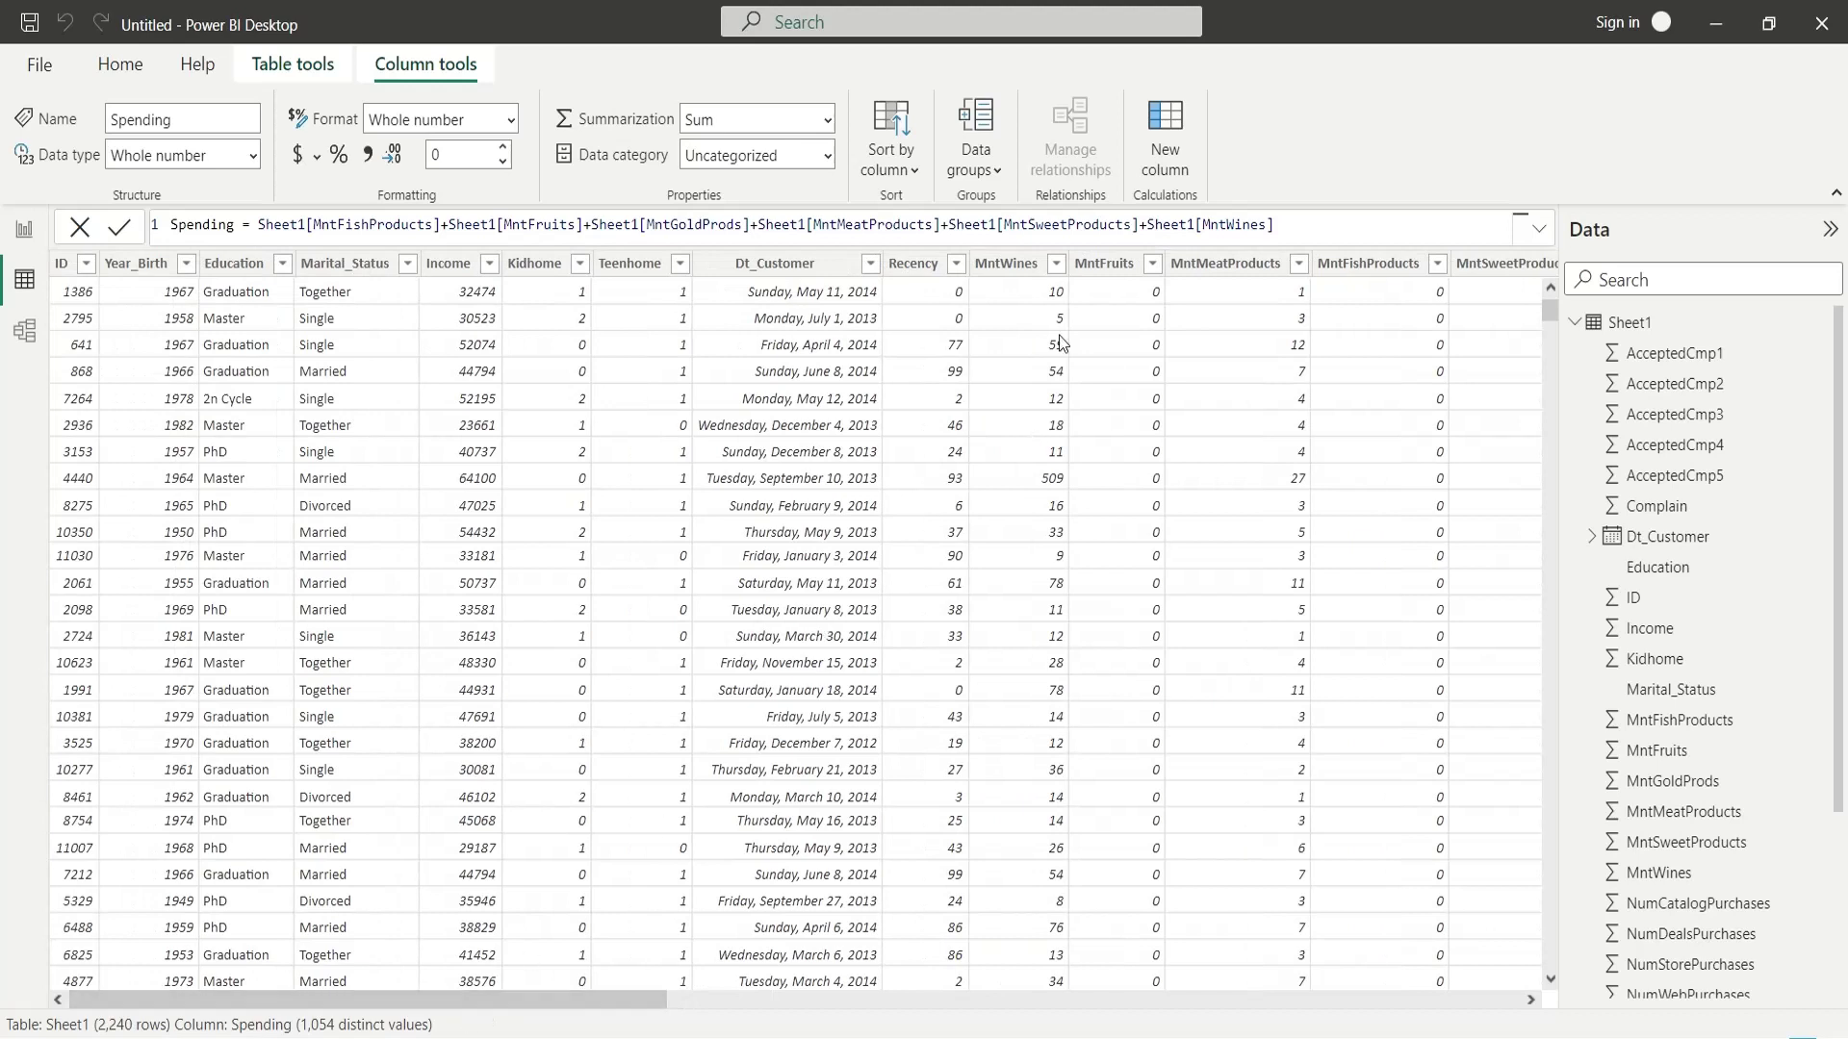
# Format the Income column with thousands separators.
pyautogui.click(913, 262)
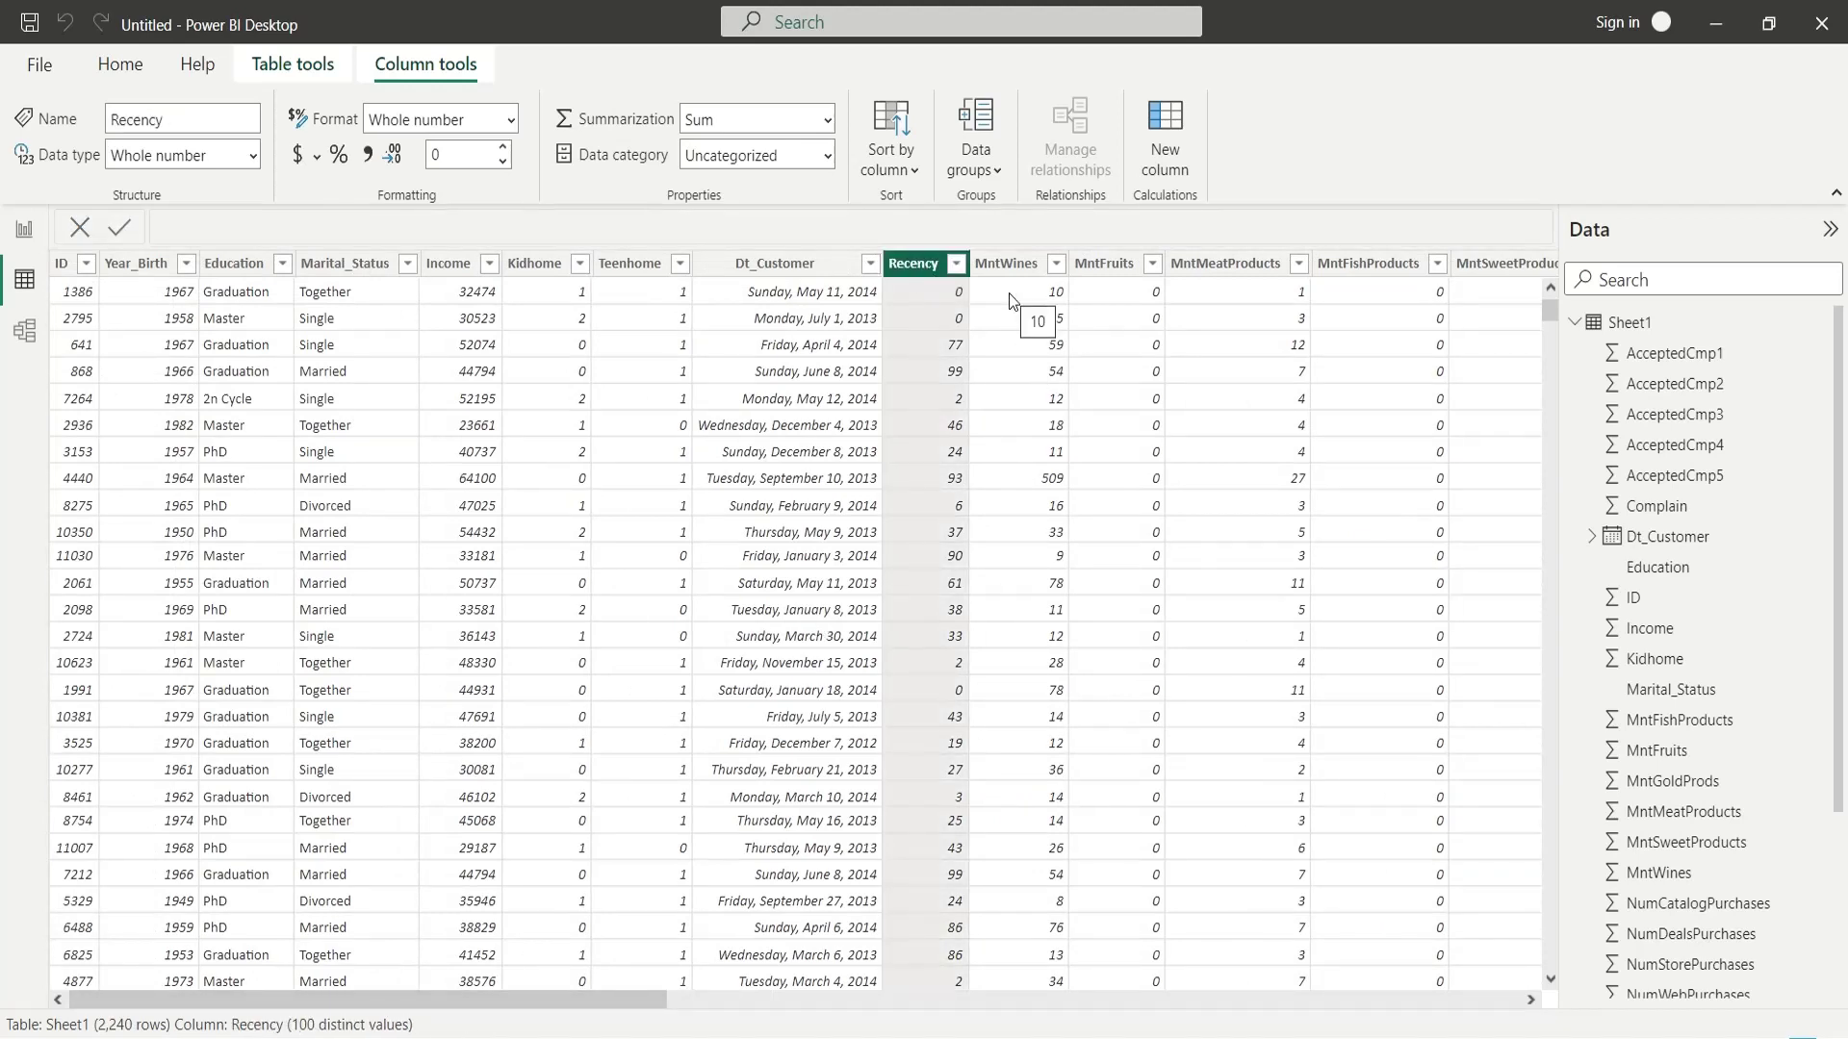
pyautogui.click(1009, 269)
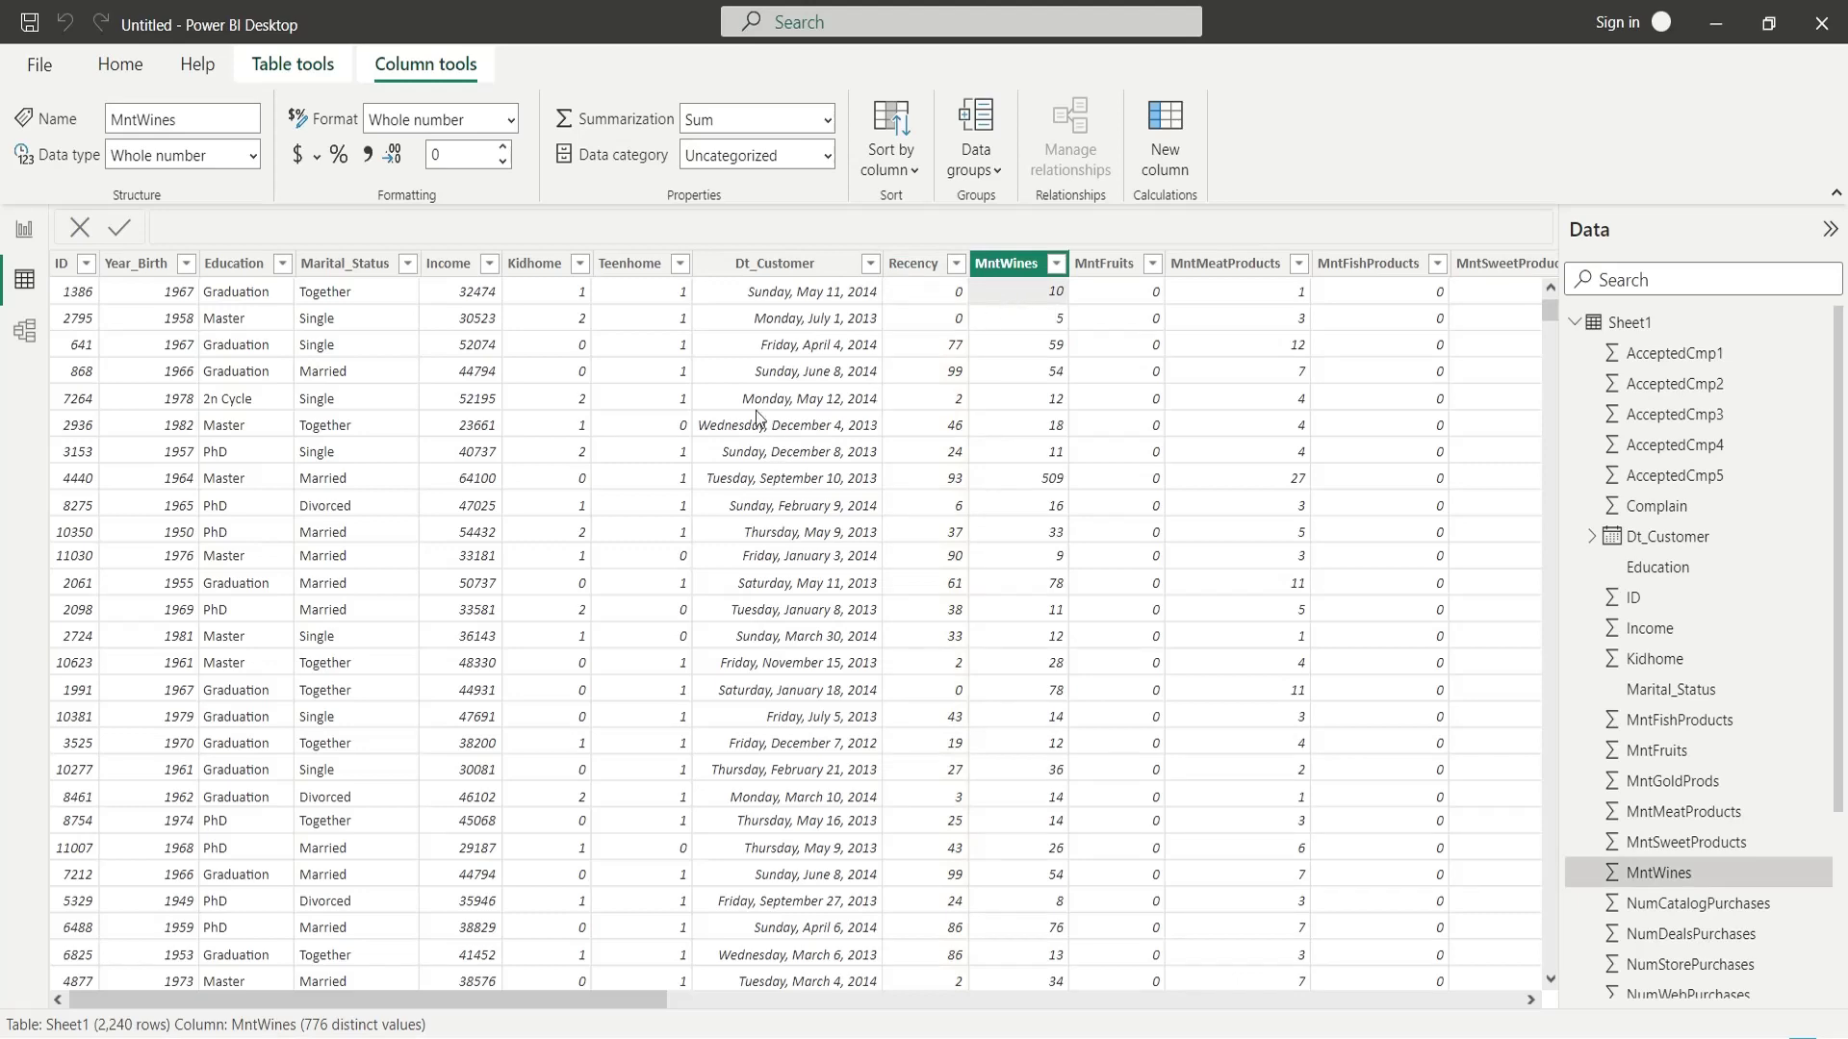
pyautogui.click(451, 263)
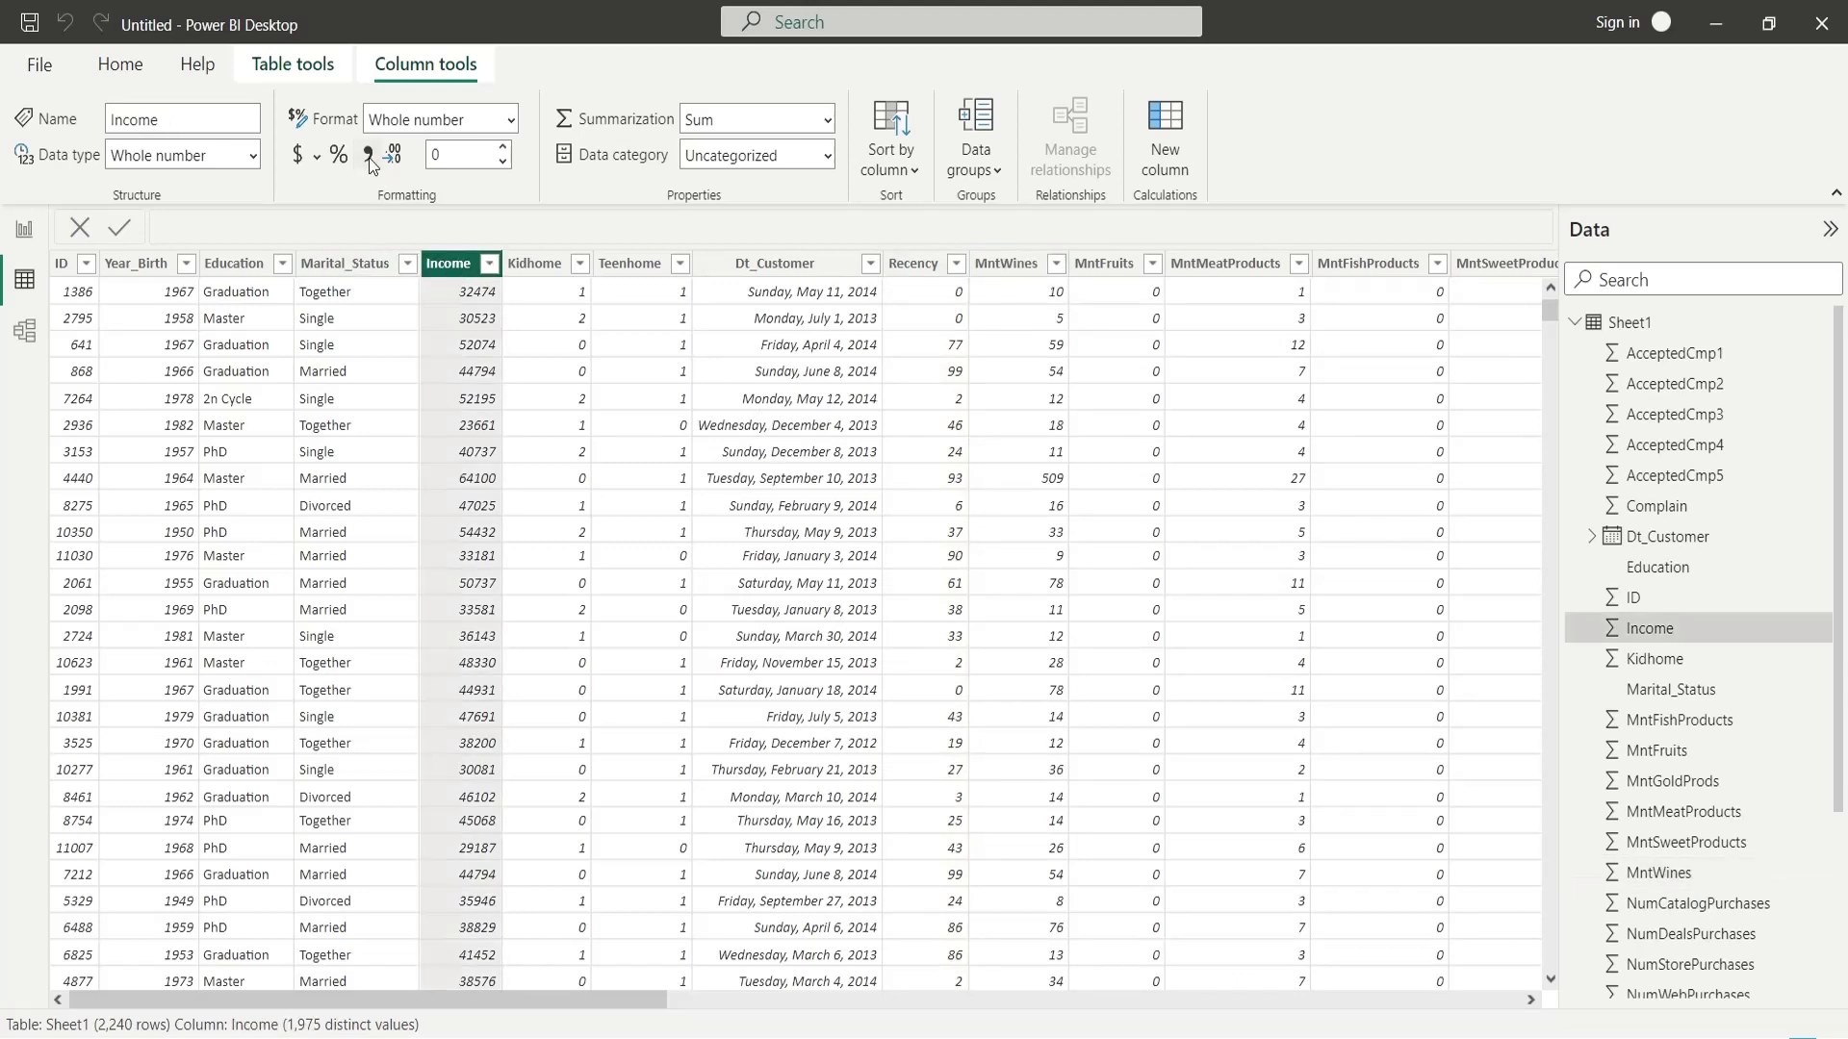
pyautogui.click(370, 157)
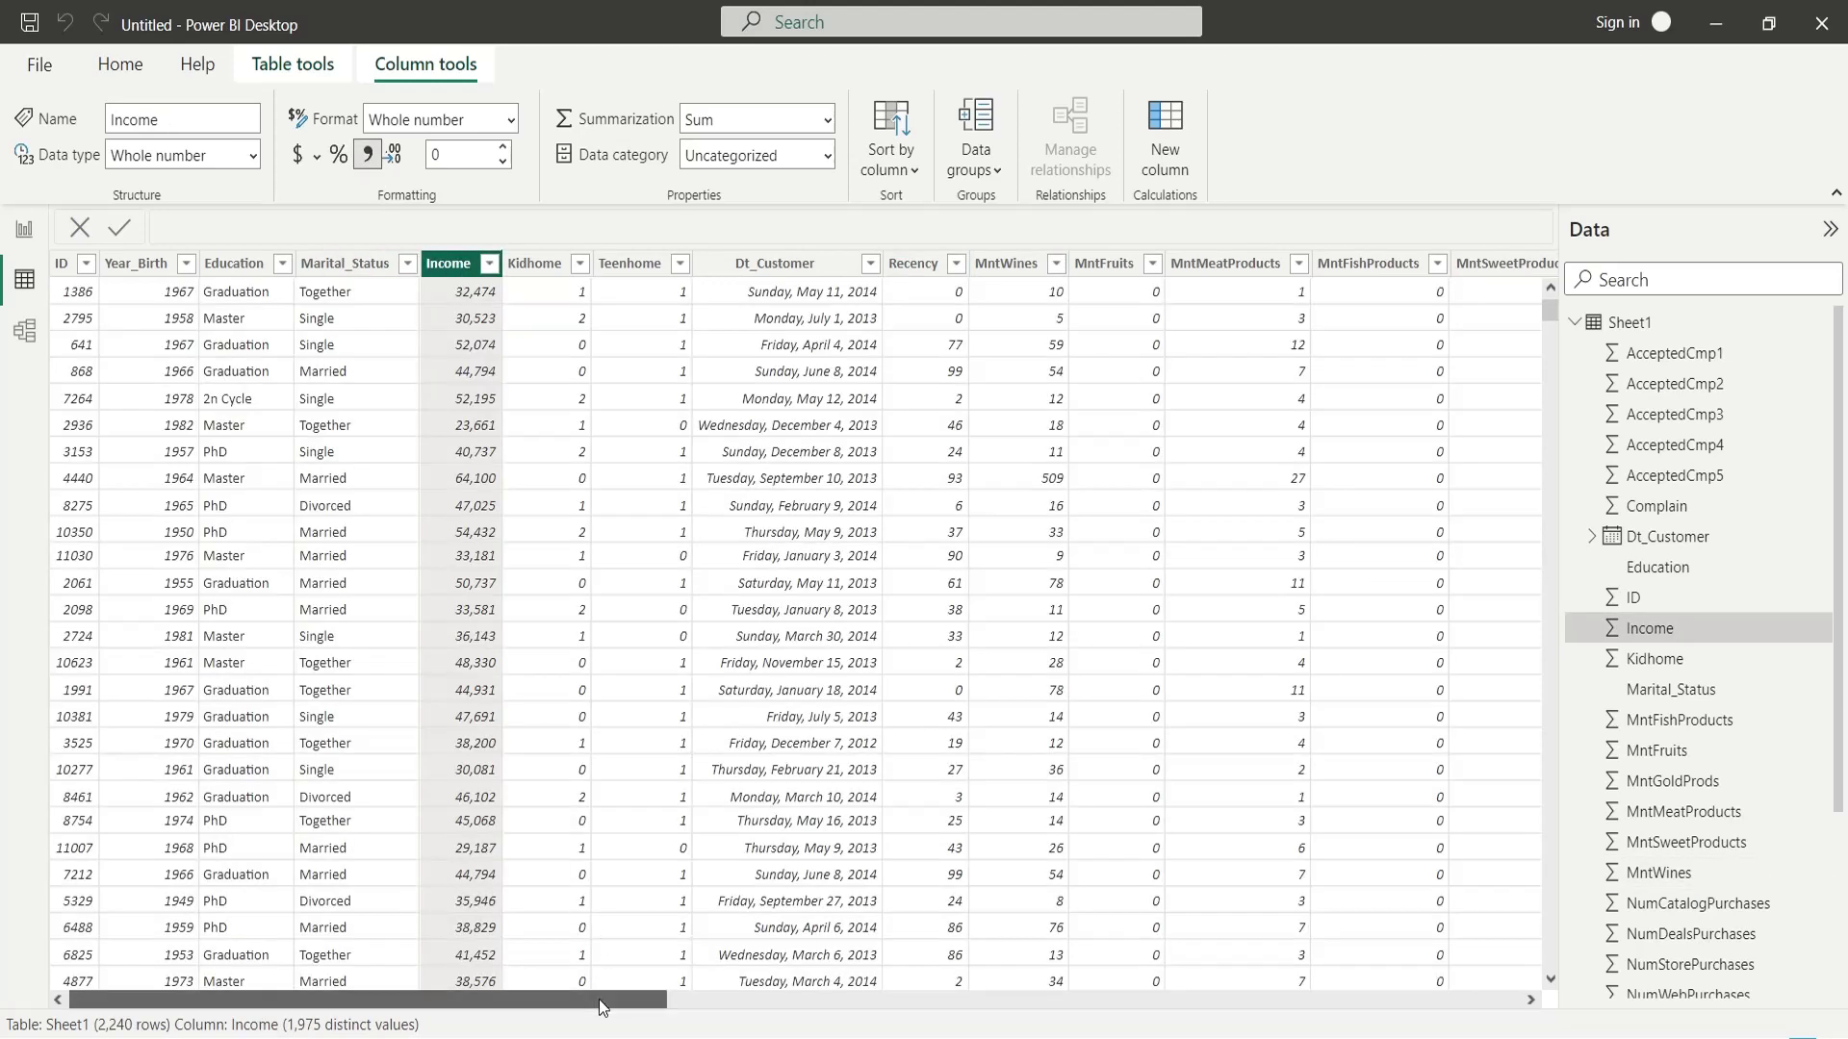
# Check the Spending column's formatting, then return to Report view.
pyautogui.moveTo(600, 998); pyautogui.dragTo(1299, 999)
pyautogui.click(1483, 263)
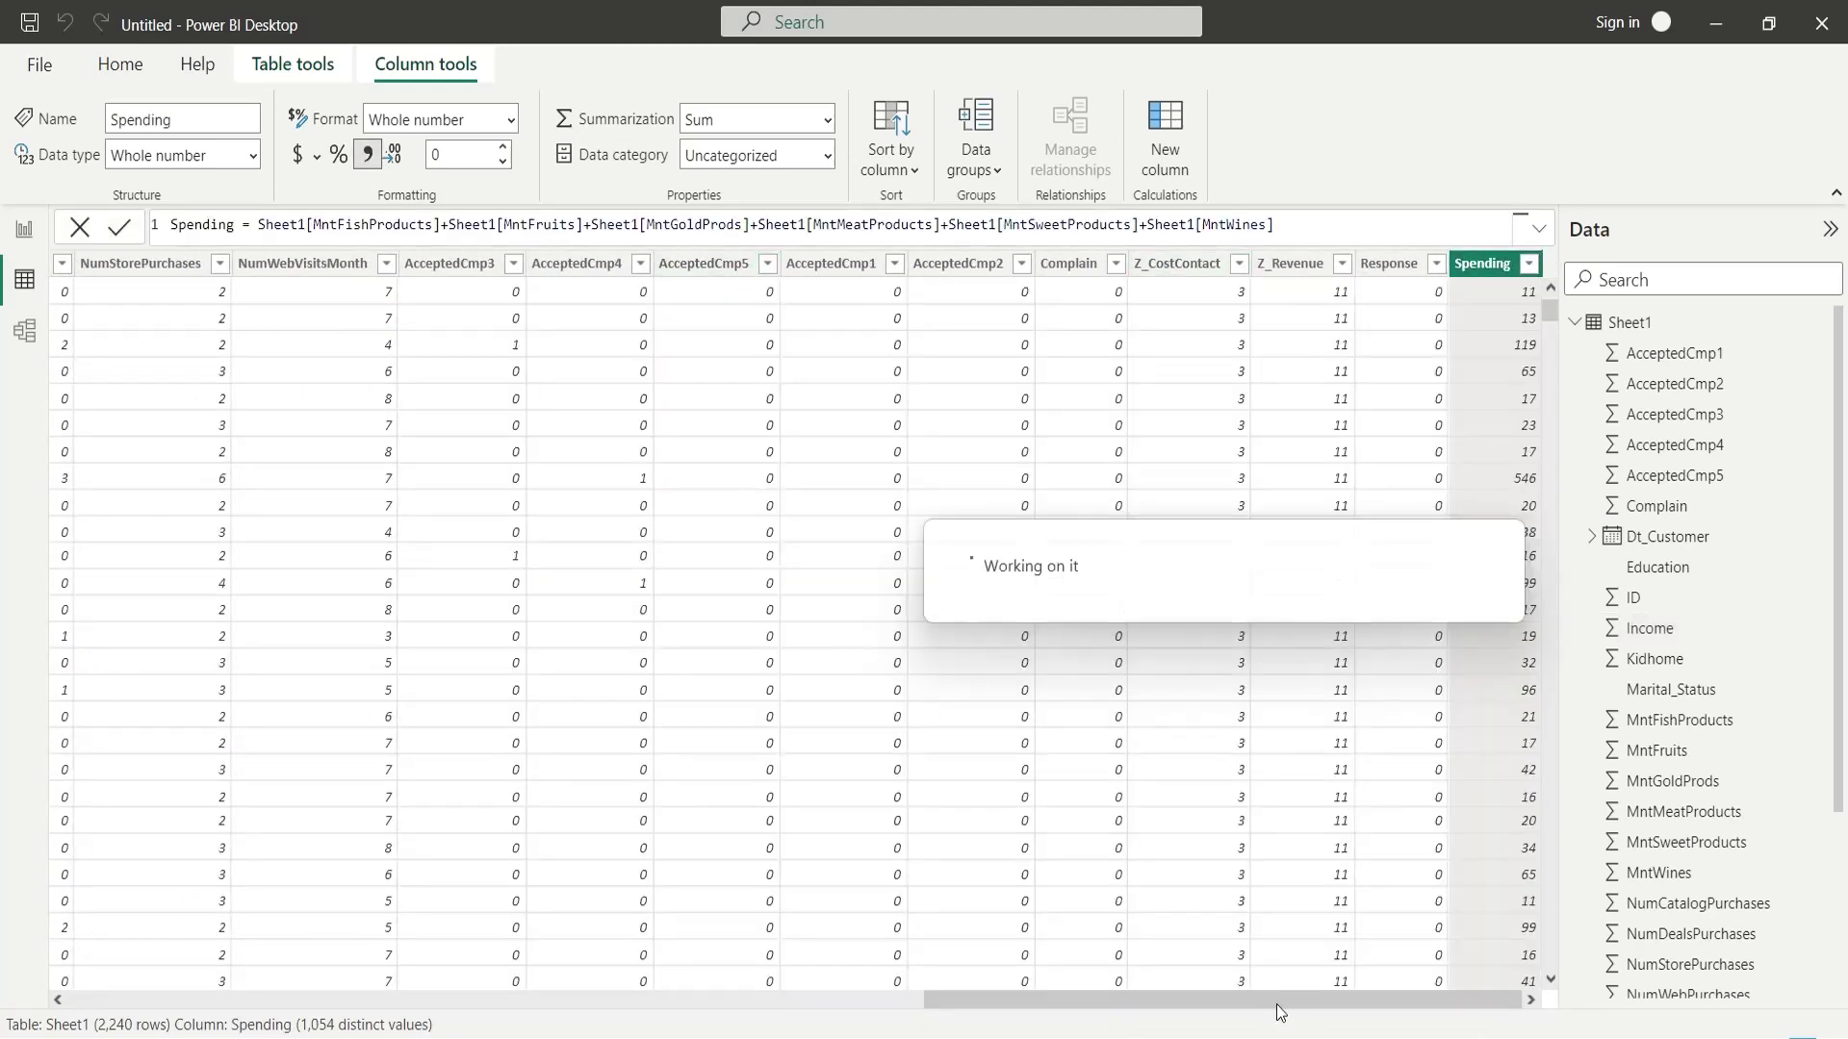
pyautogui.moveTo(1246, 1003); pyautogui.dragTo(362, 996)
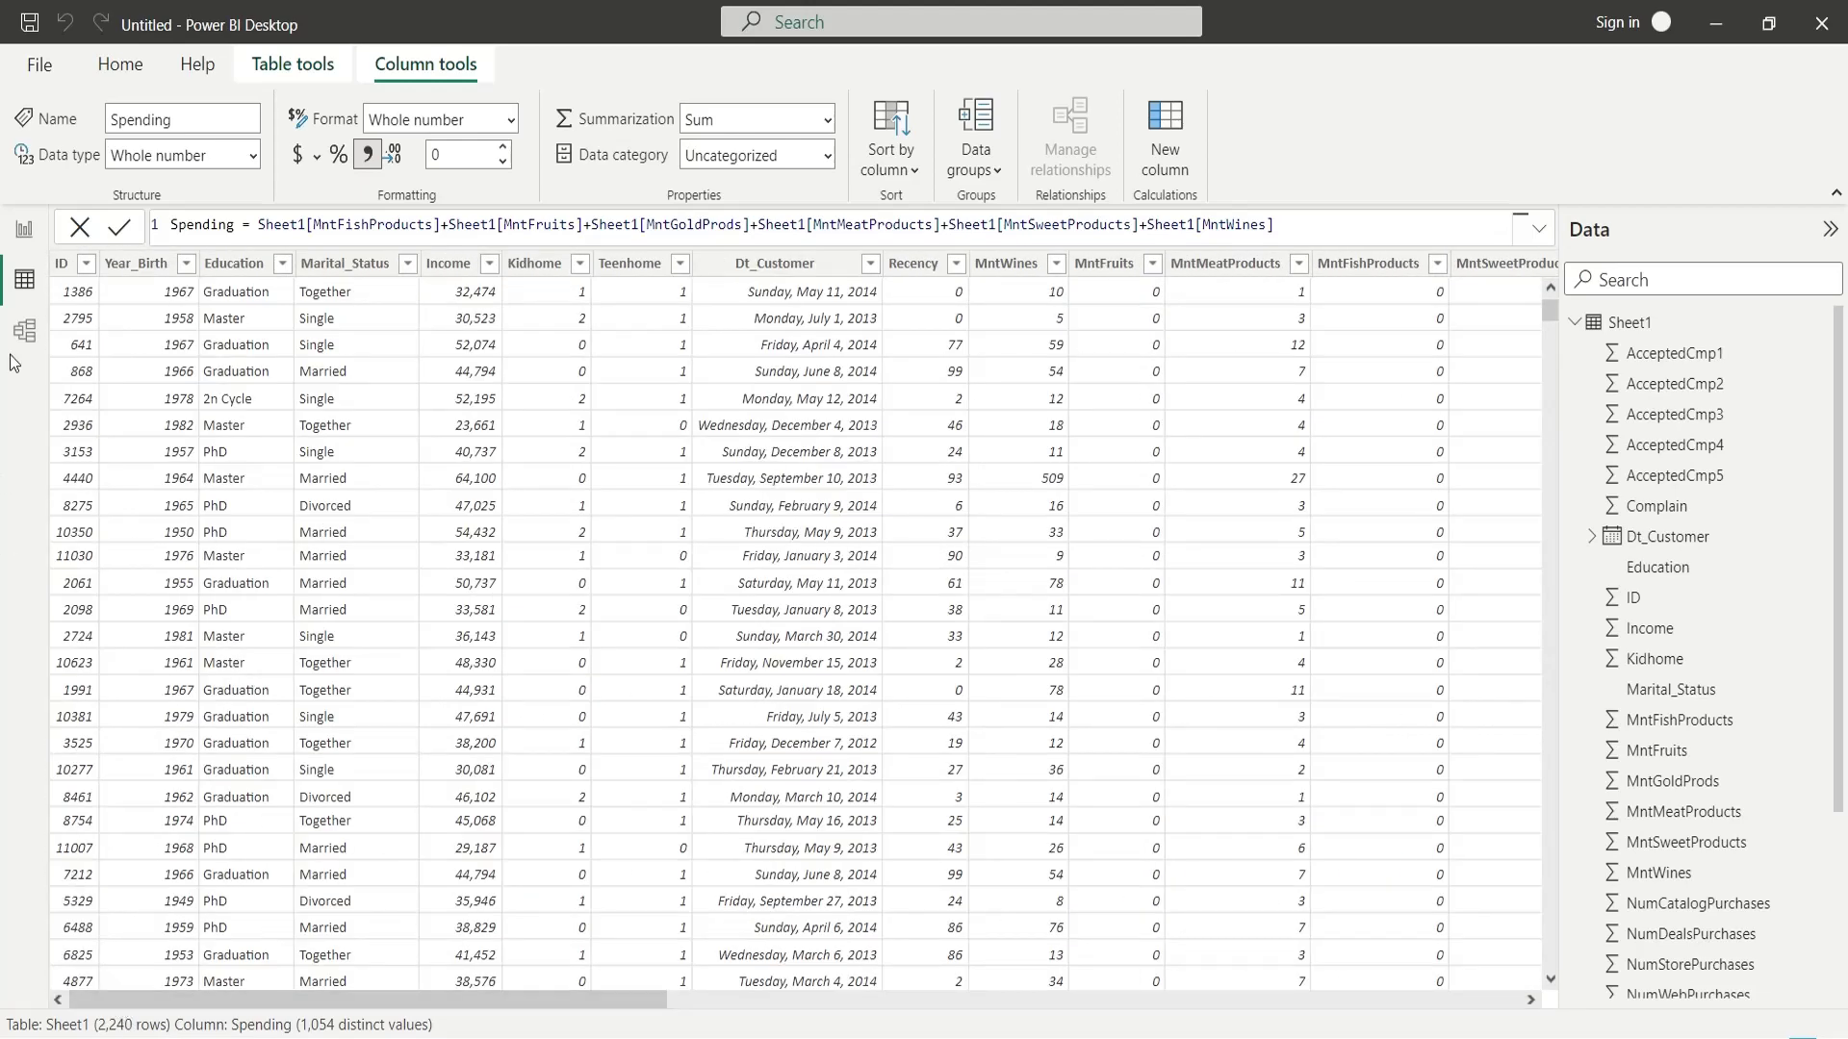
pyautogui.click(24, 229)
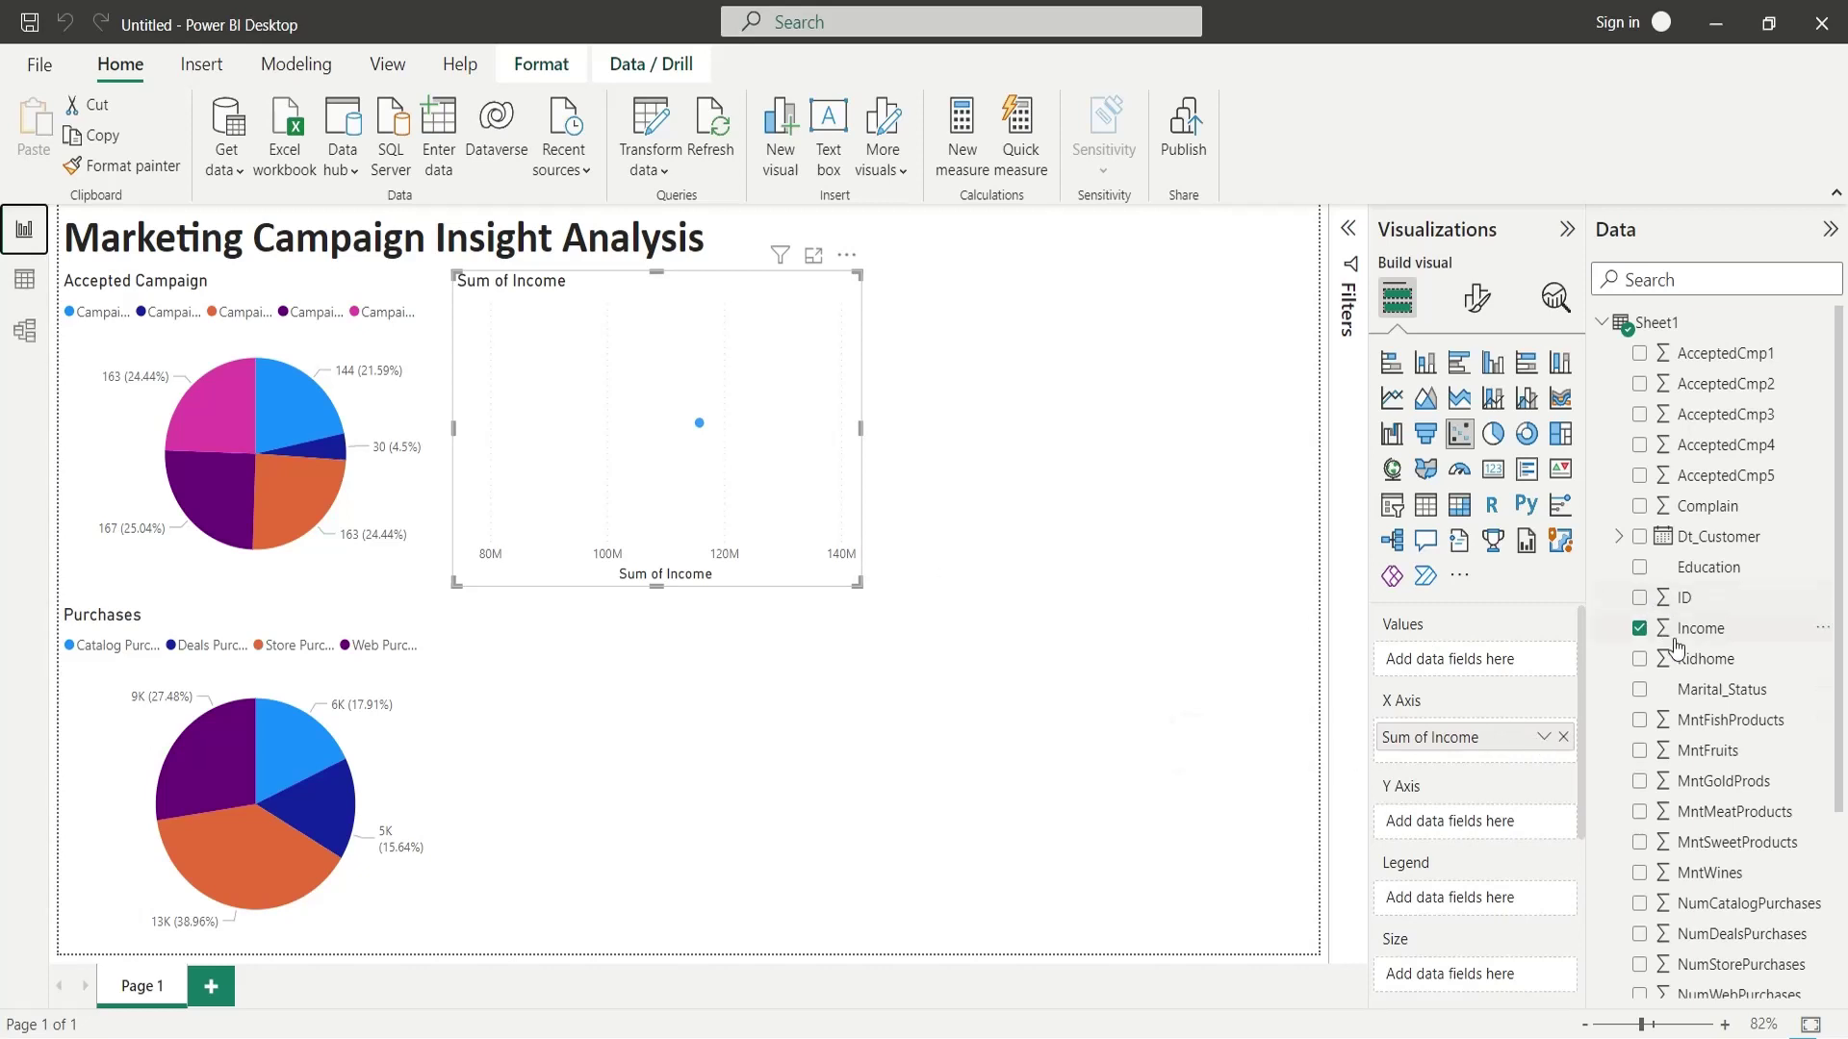
pyautogui.scroll(-3, 1700, 721)
pyautogui.scroll(-2, 1700, 838)
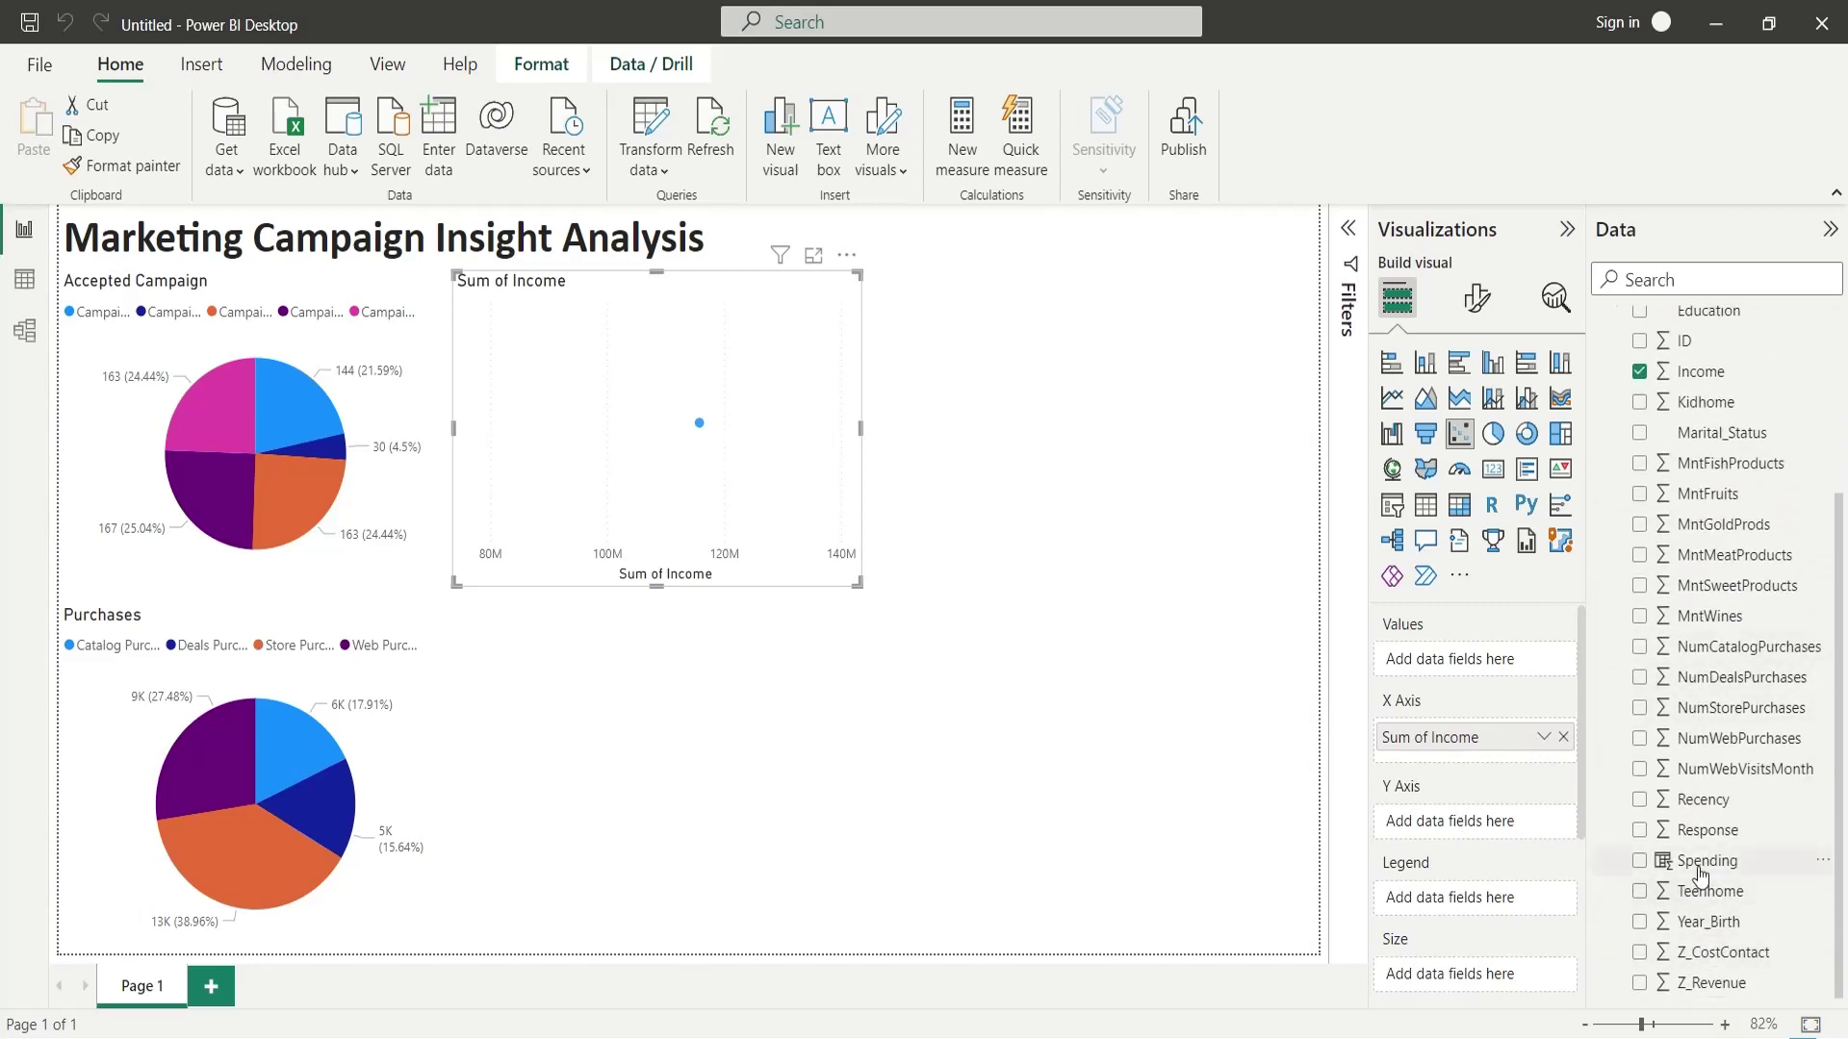
# Put Spending on the scatter's Y axis and add Dt_Customer to Values, keeping only Day.
pyautogui.moveTo(1704, 861); pyautogui.dragTo(1458, 823)
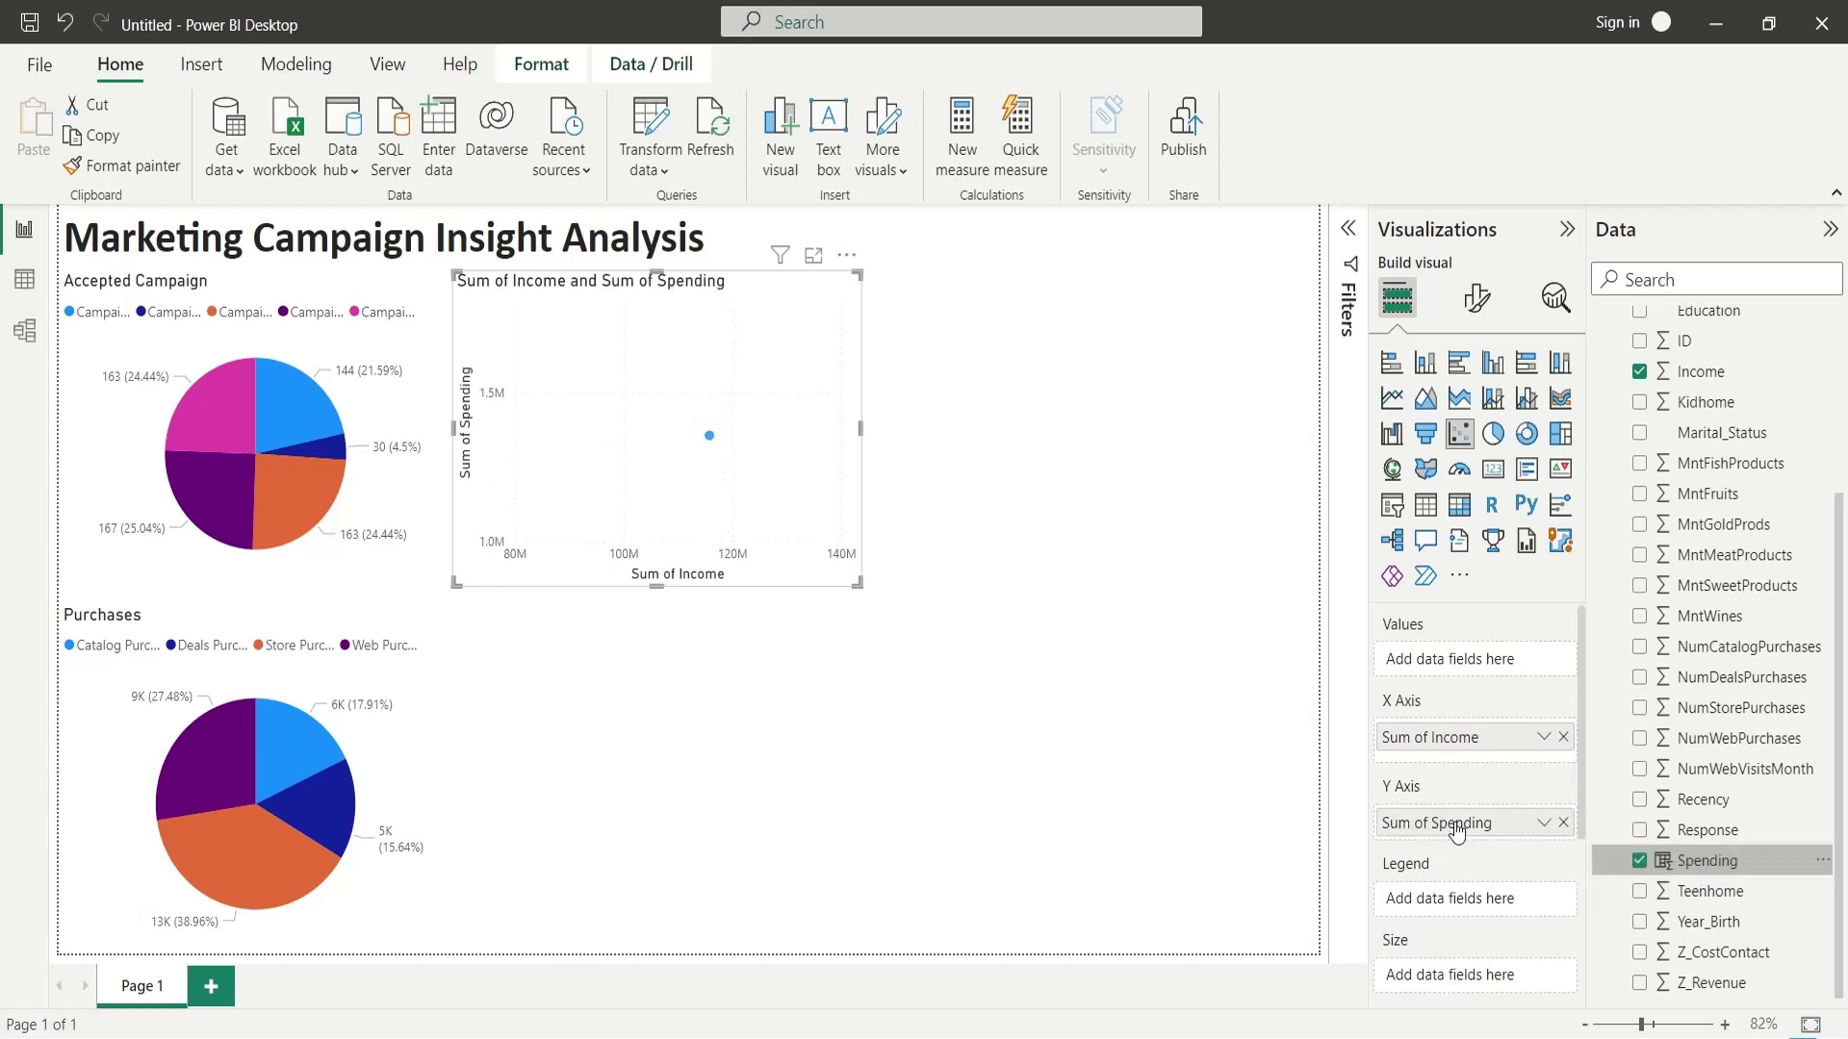
pyautogui.scroll(5, 1700, 561)
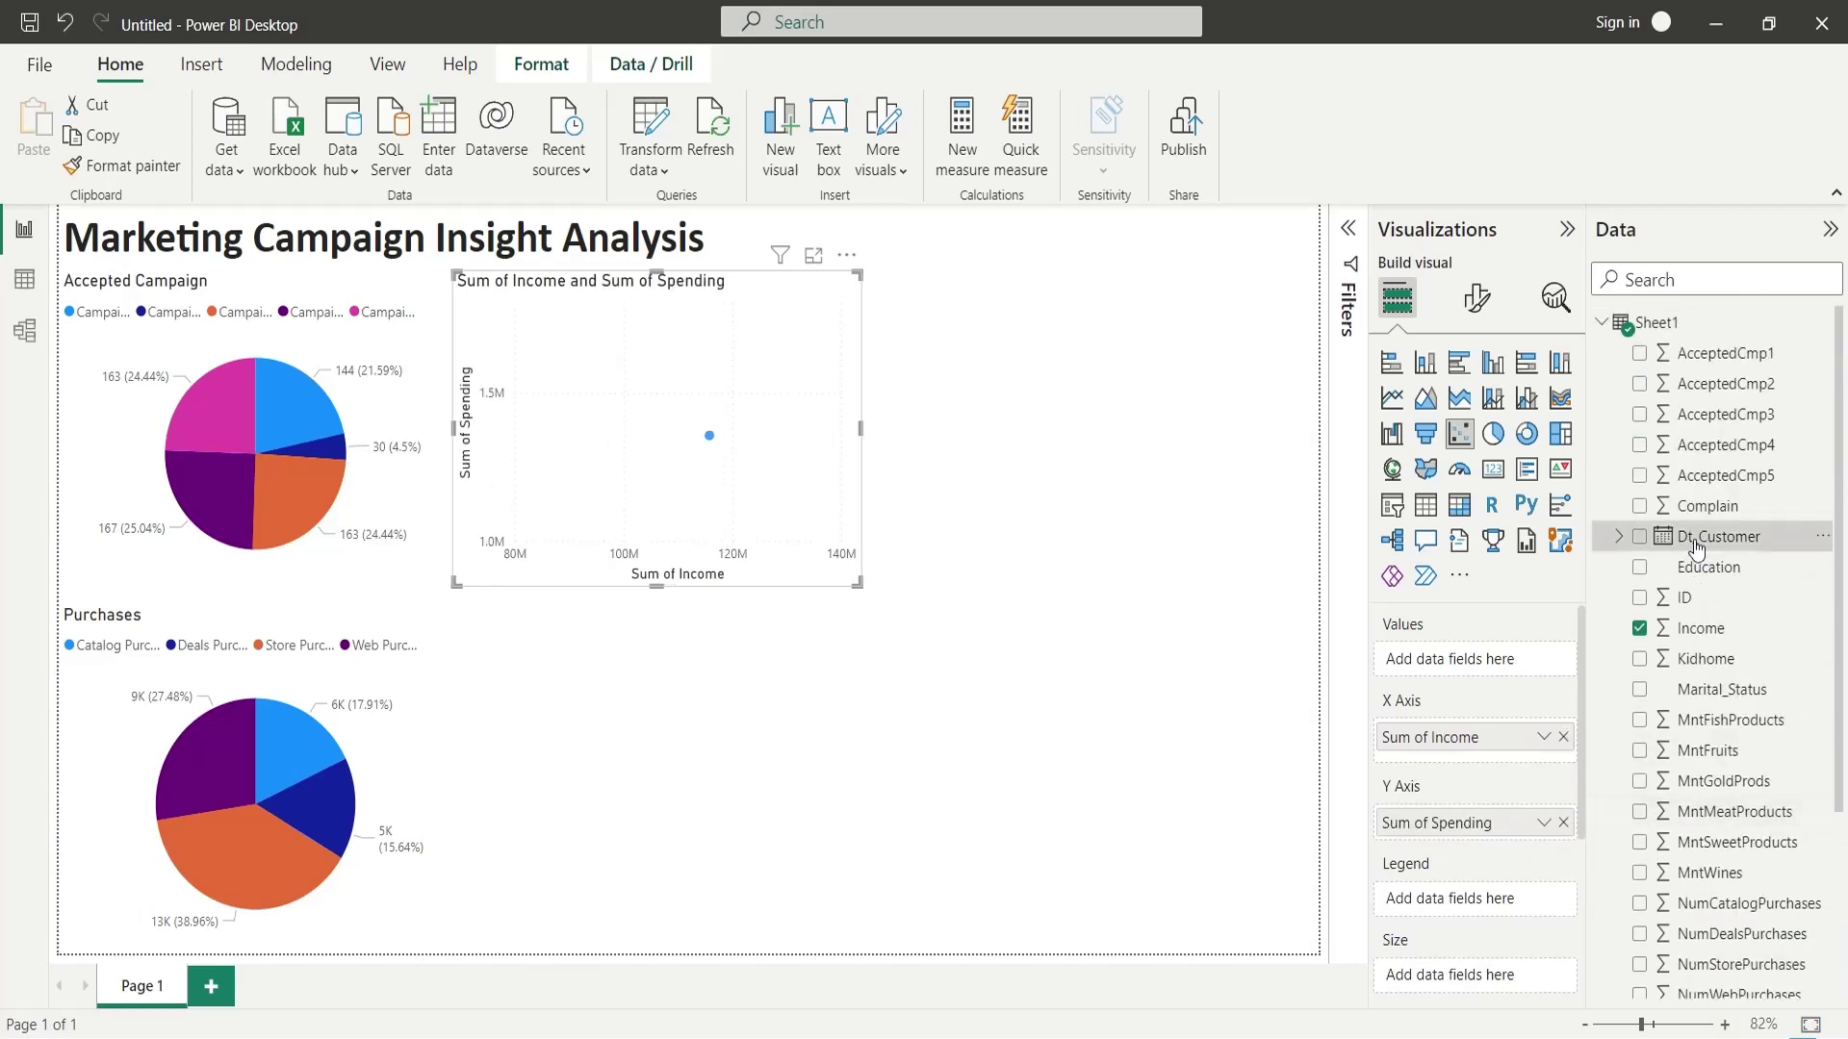
pyautogui.moveTo(1711, 537); pyautogui.dragTo(1458, 659)
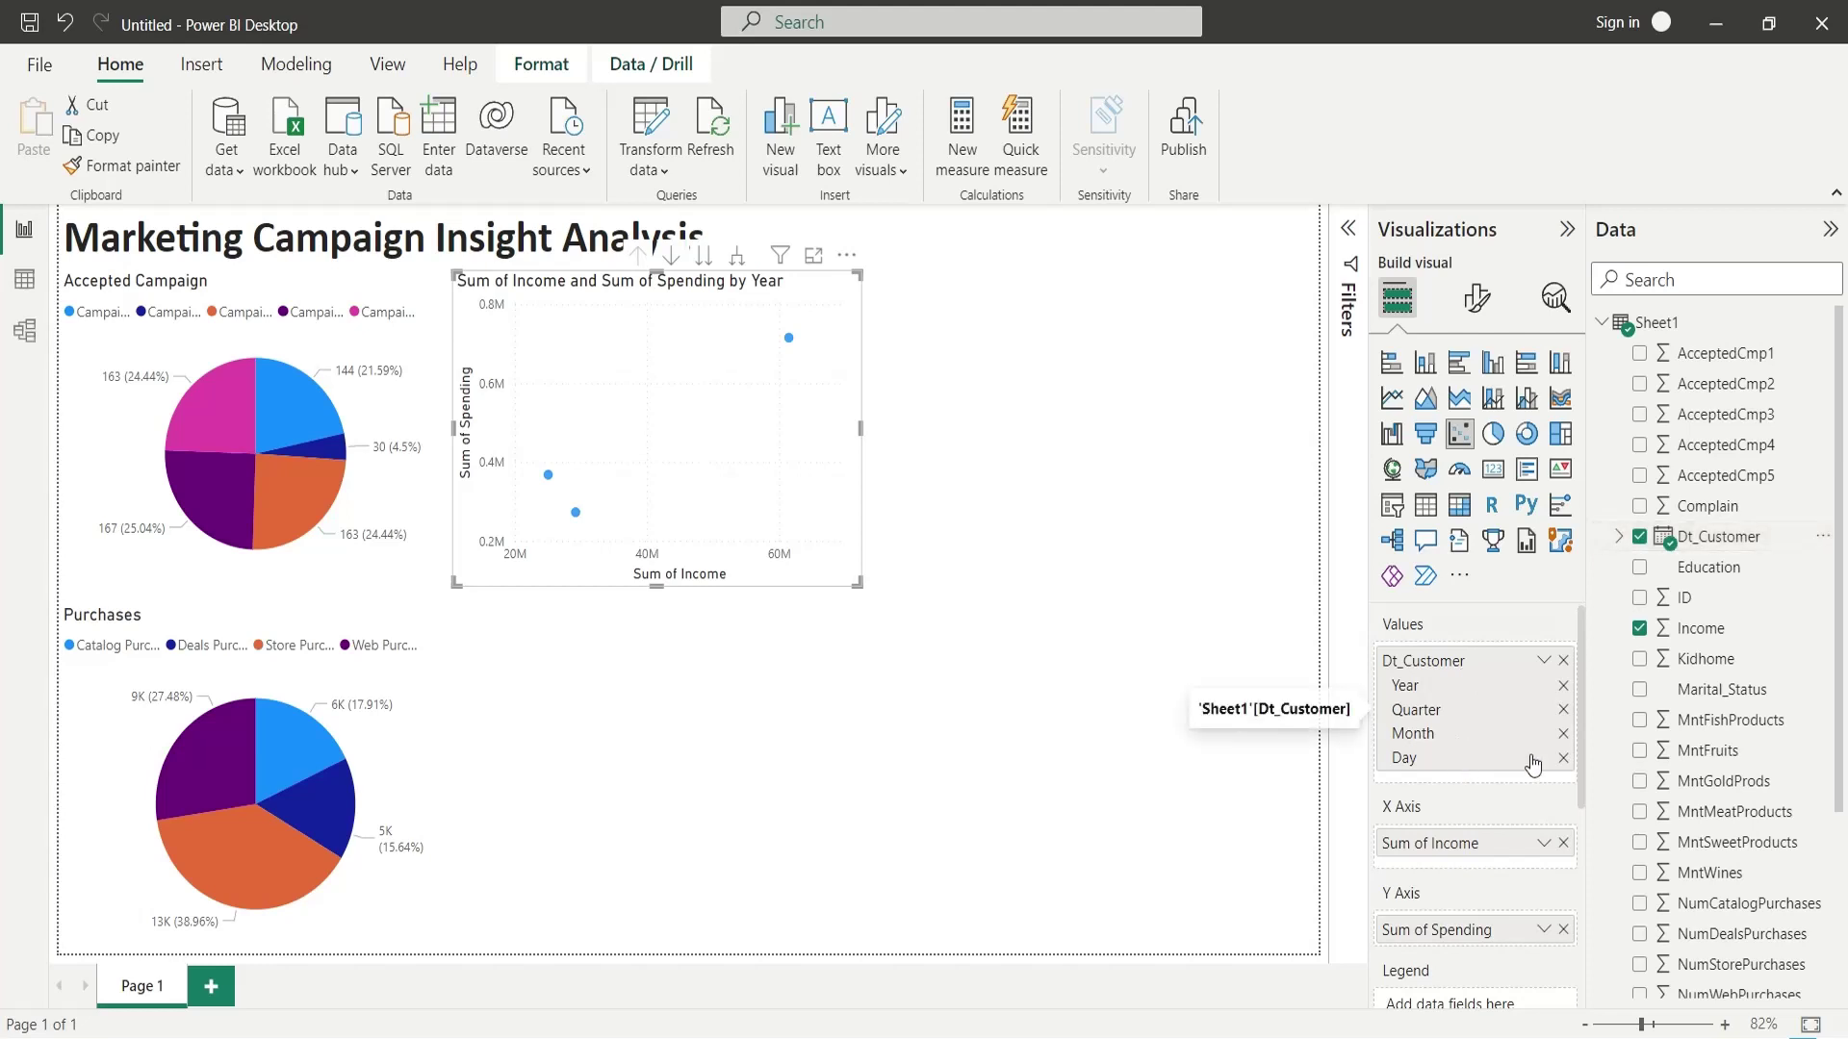
pyautogui.click(1563, 686)
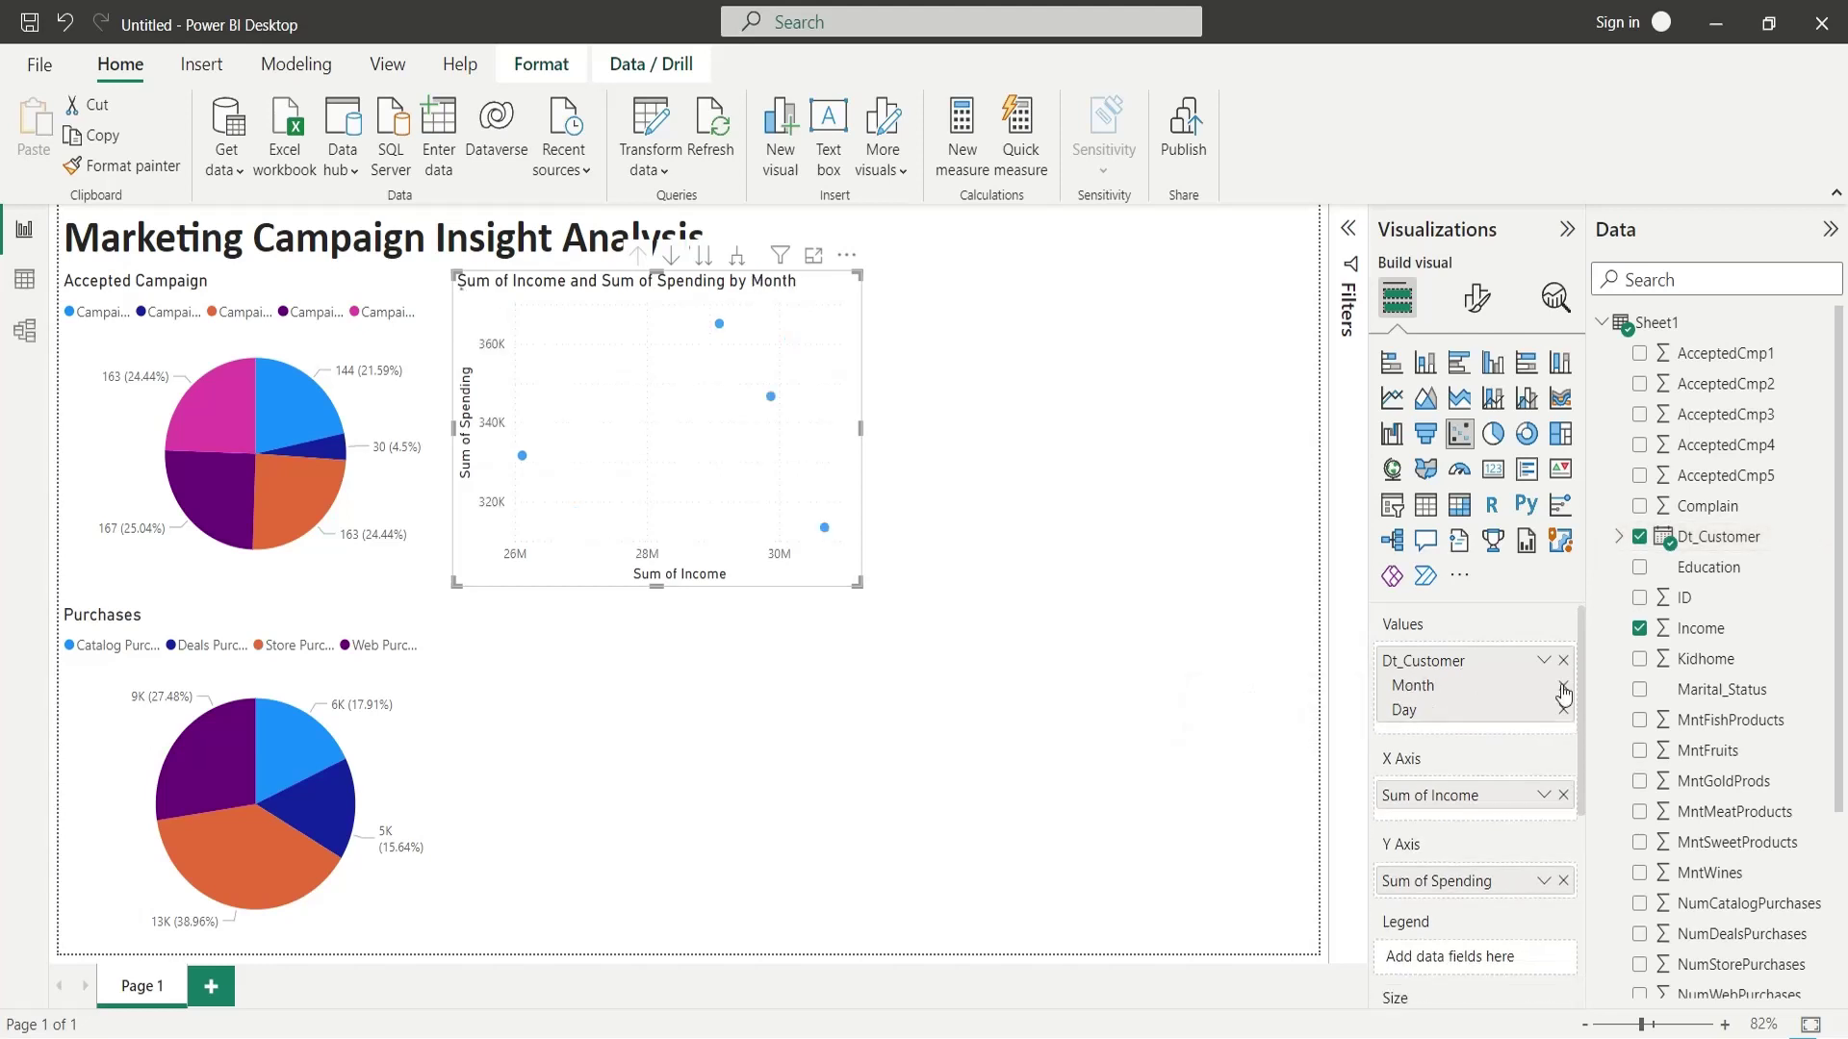
pyautogui.click(1562, 686)
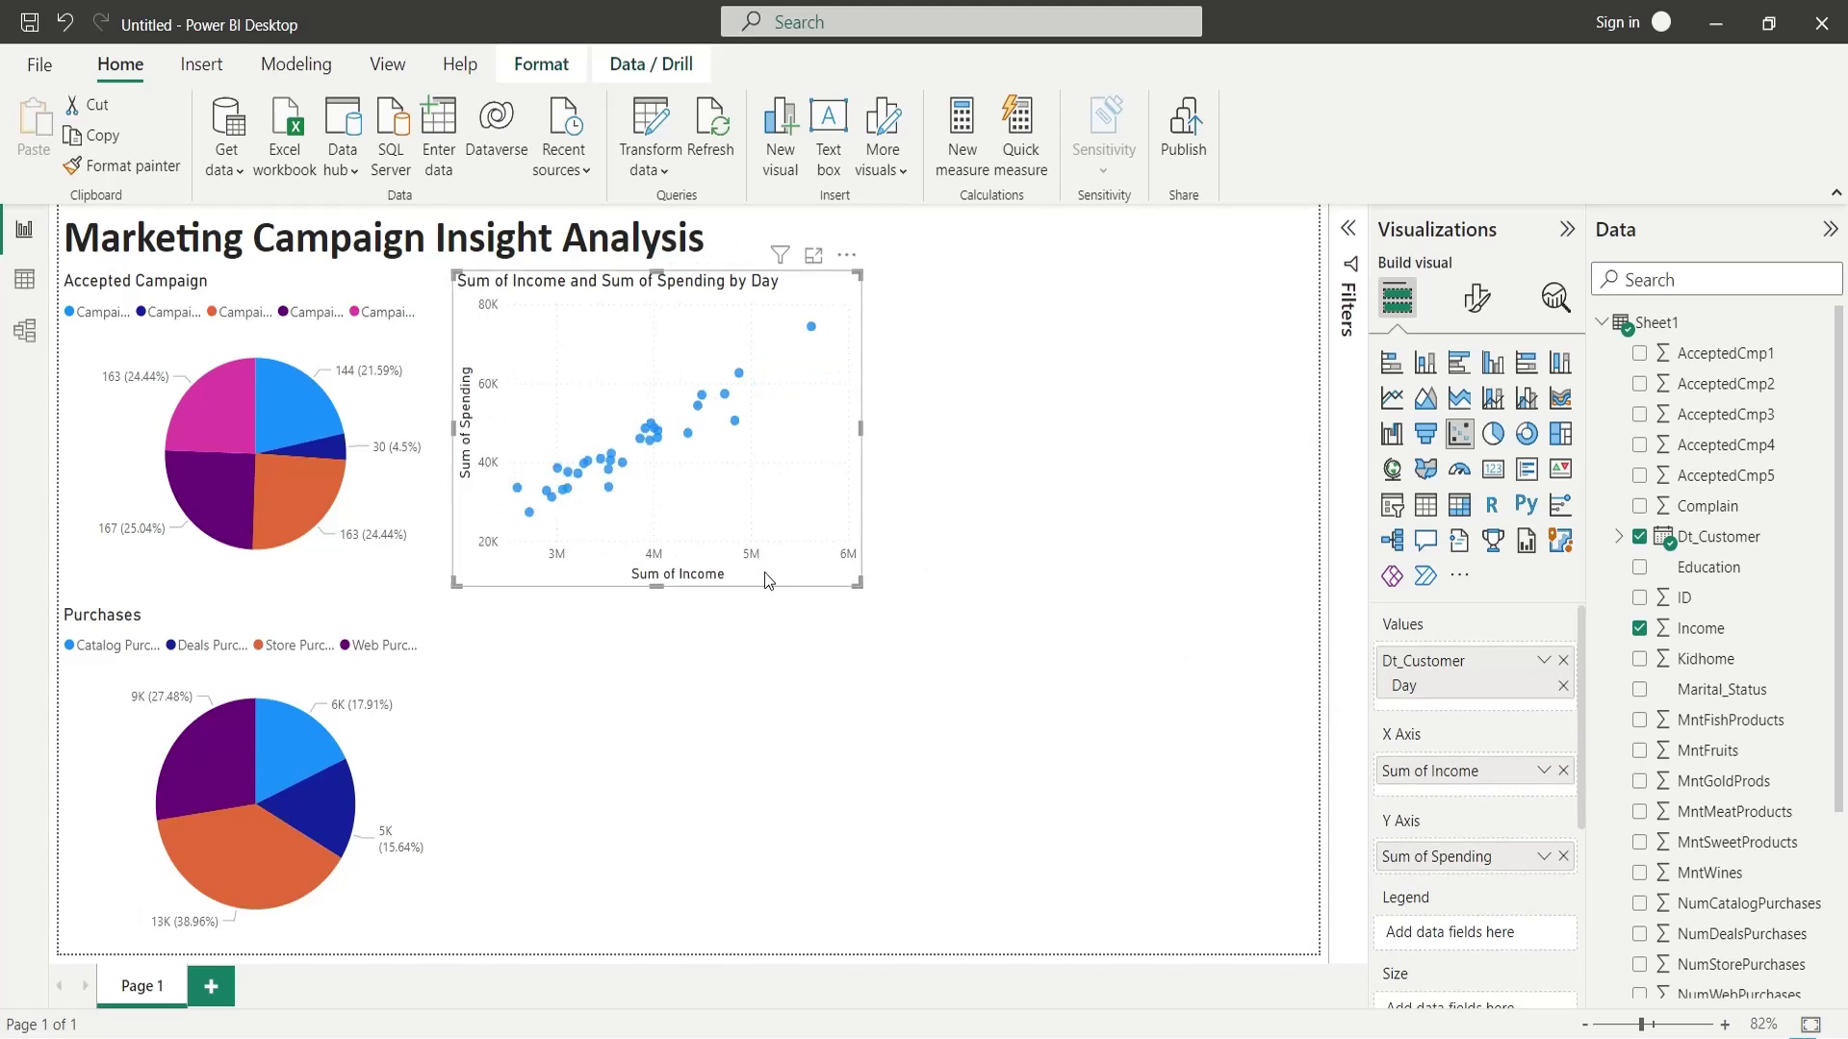
# Rename the scatter's Sum of Income field to Income.
pyautogui.doubleClick(1419, 772)
pyautogui.moveTo(1384, 771); pyautogui.dragTo(1433, 770)
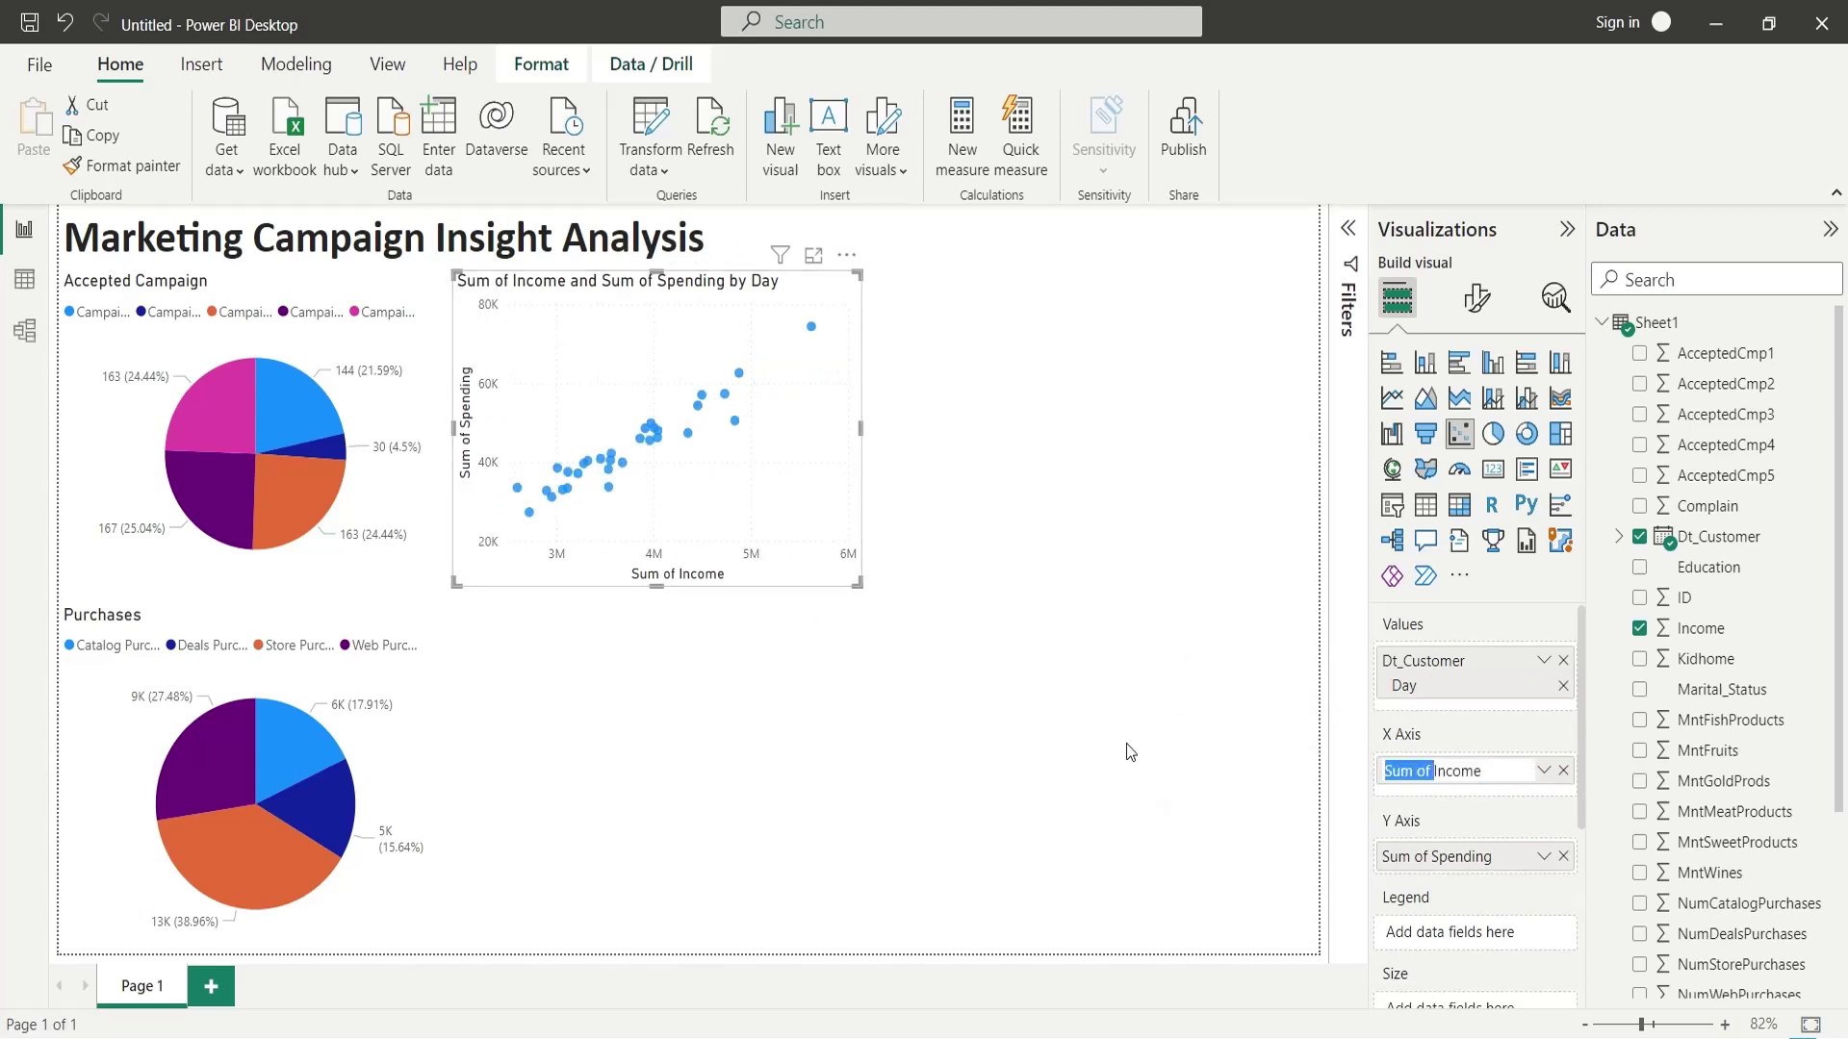
pyautogui.press('Delete')
pyautogui.press('Return')
# Rename Sum of Spending to Spending and deselect the chart.
pyautogui.doubleClick(1436, 856)
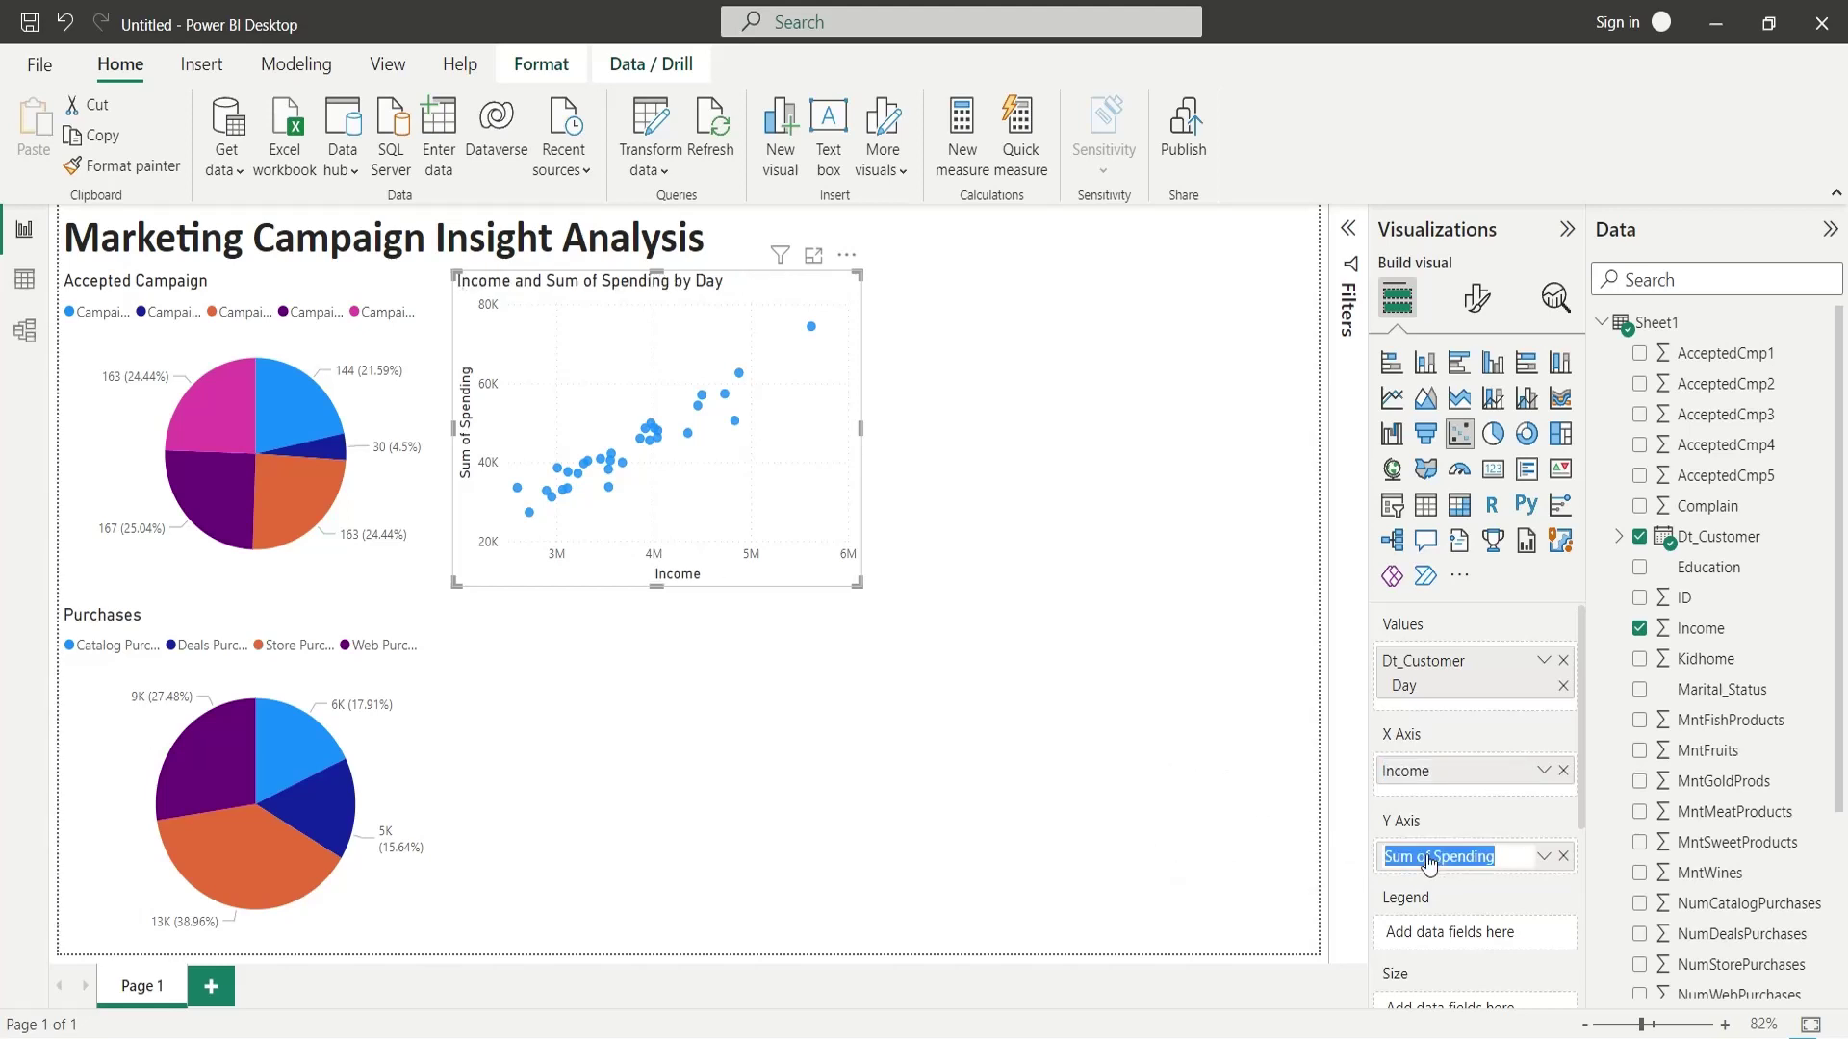
pyautogui.click(1433, 857)
pyautogui.moveTo(1433, 857); pyautogui.dragTo(1384, 856)
pyautogui.press('Delete')
pyautogui.press('Return')
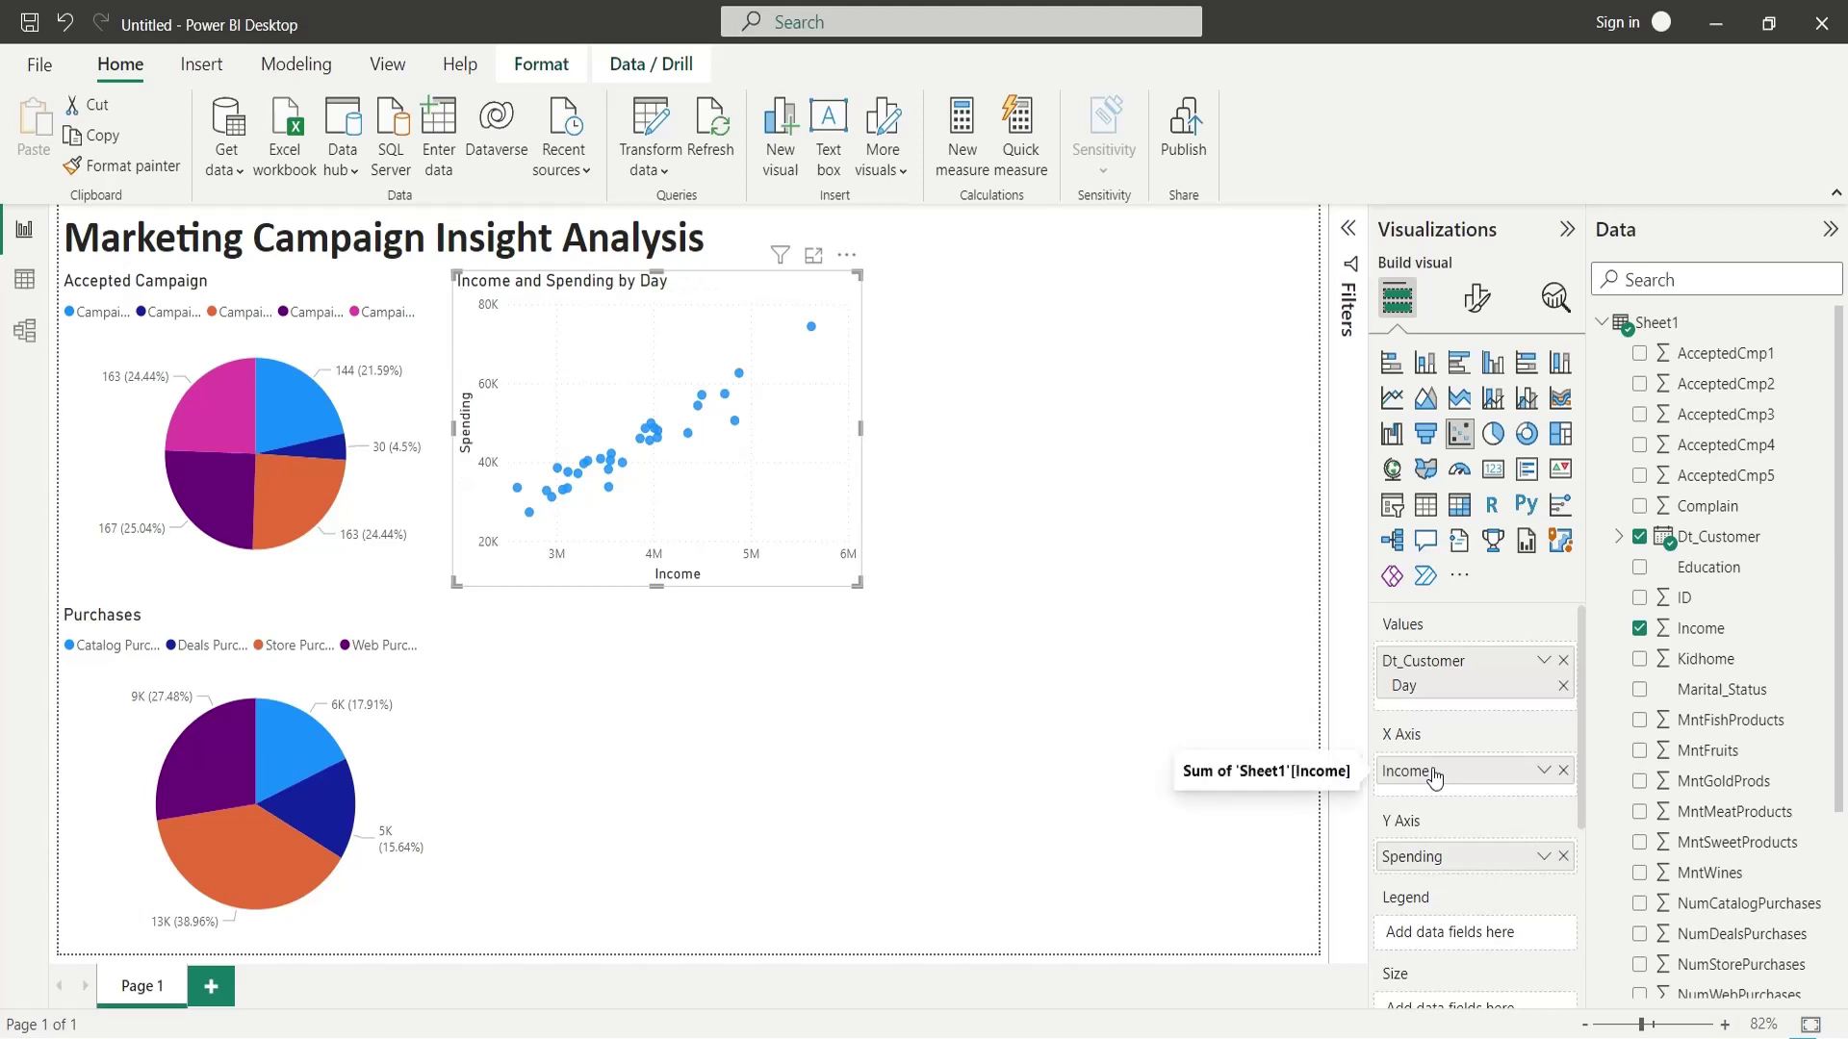
pyautogui.click(706, 649)
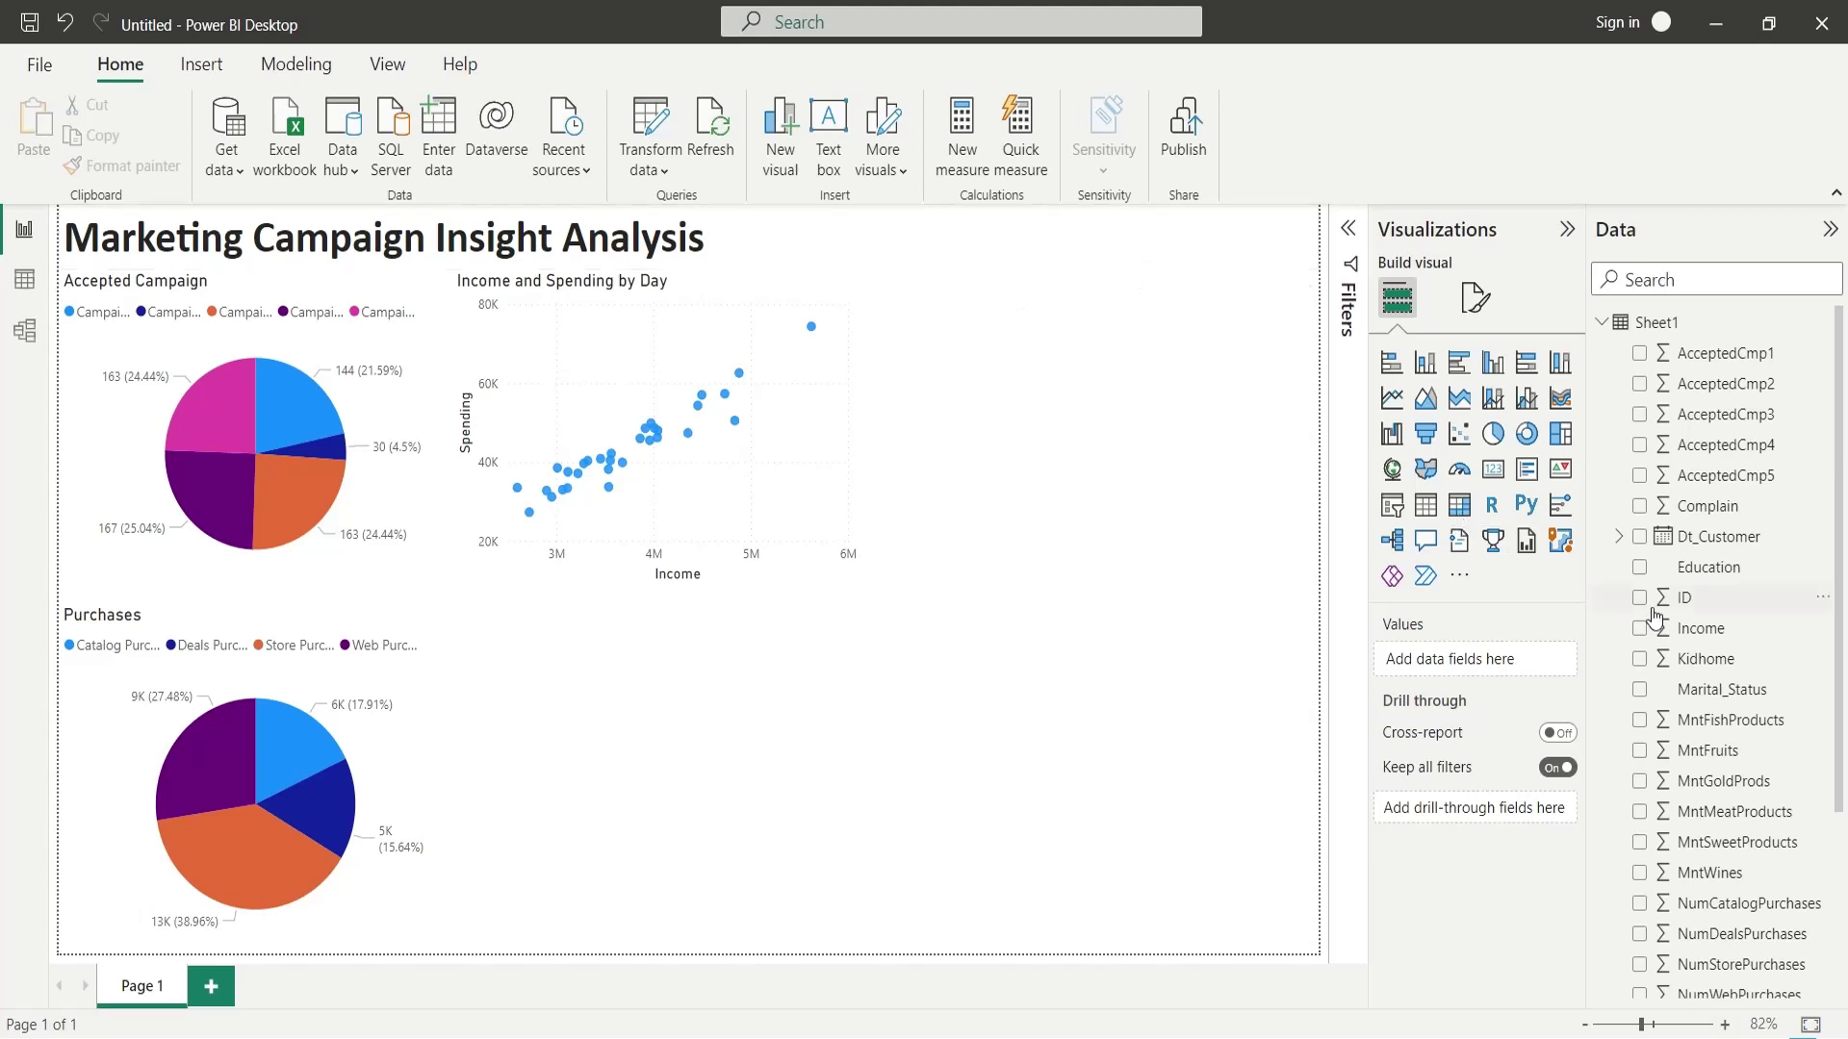
# Build a stacked column chart of Education with MntFishProducts, MntFruits, MntGoldProds, MntMeatProducts, MntSweetProducts and MntWines.
pyautogui.moveTo(1707, 566); pyautogui.dragTo(652, 791)
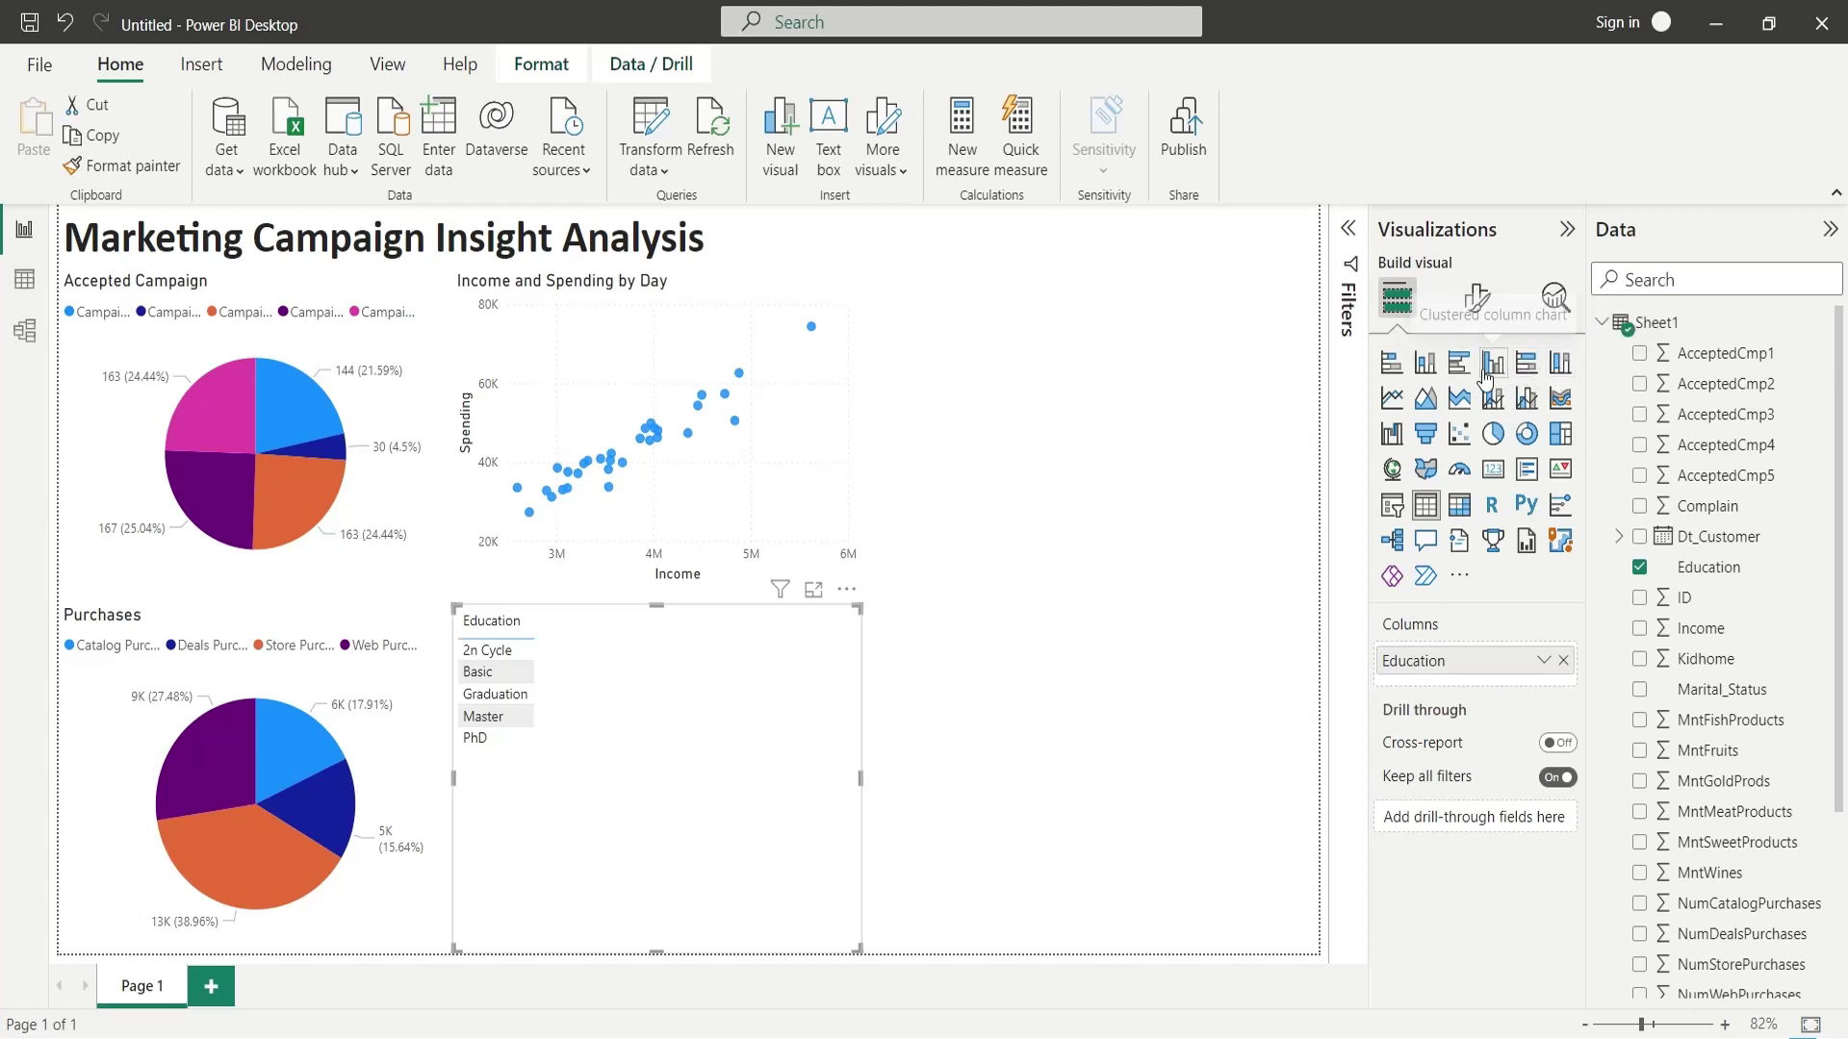
pyautogui.click(1424, 364)
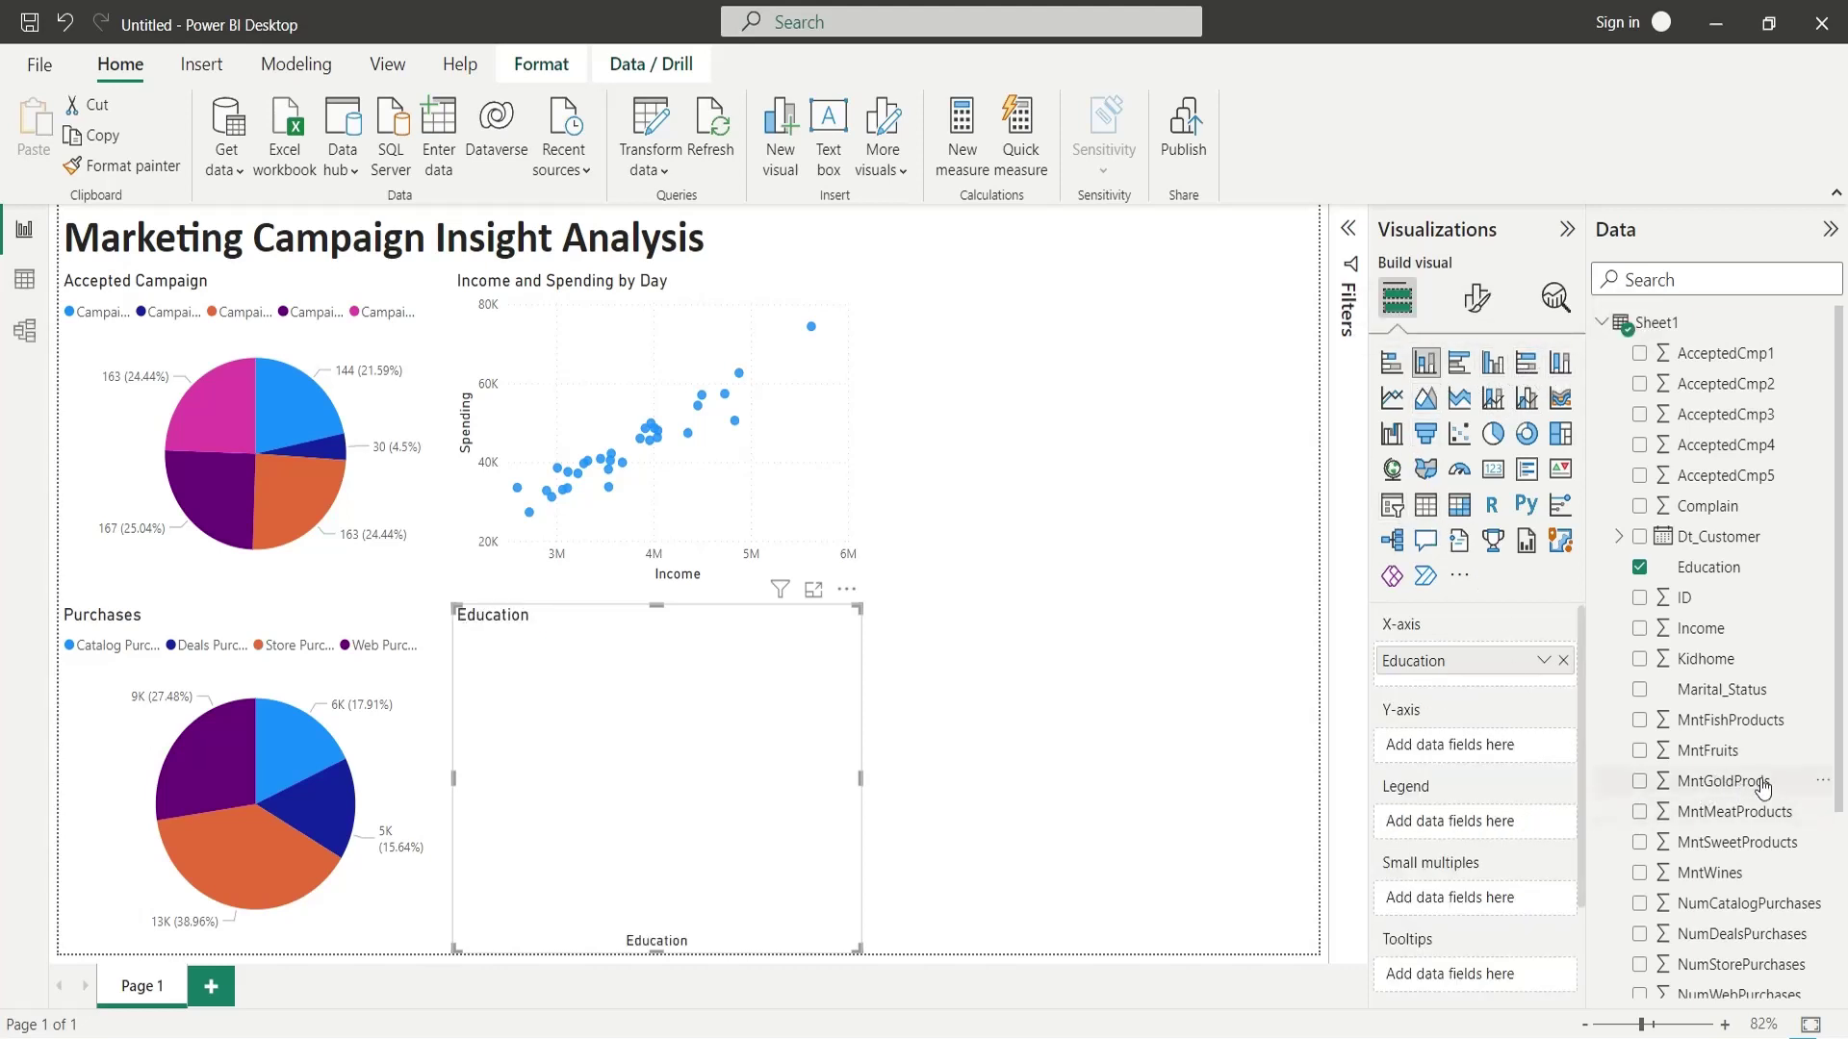
pyautogui.moveTo(1743, 720); pyautogui.dragTo(1528, 751)
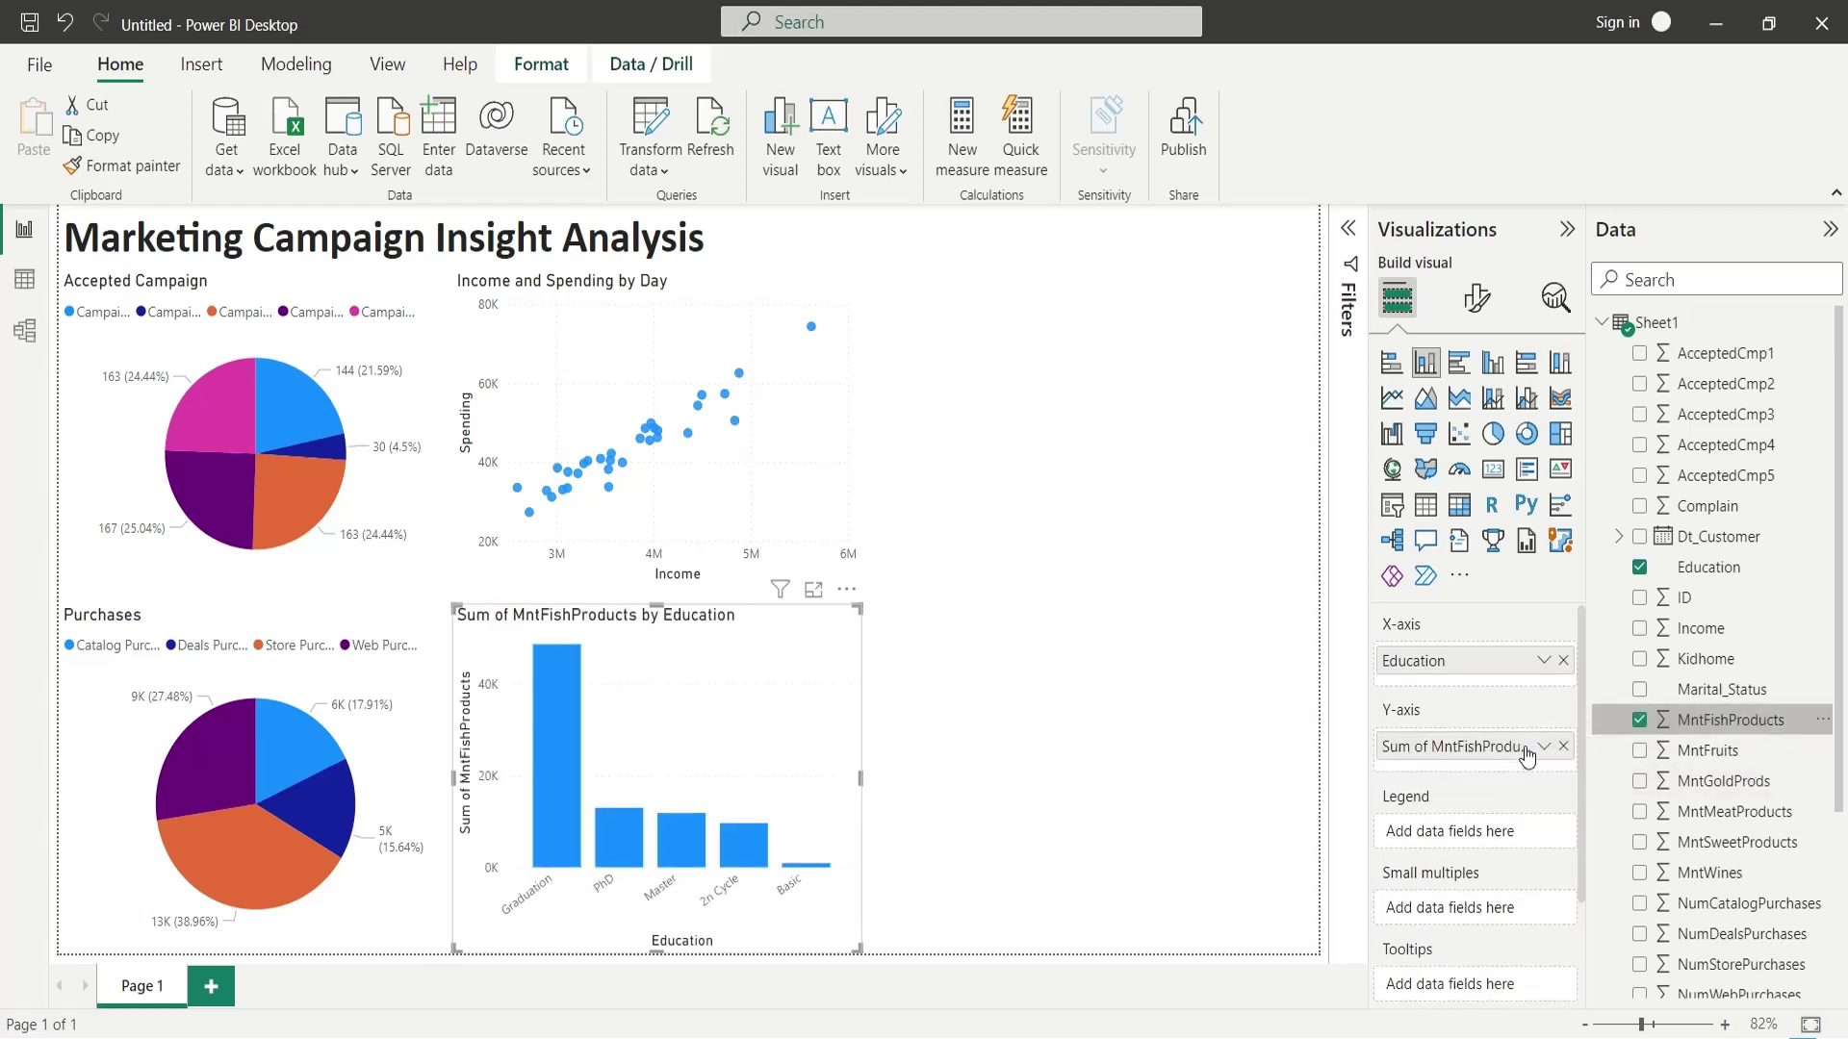
pyautogui.moveTo(1708, 751); pyautogui.dragTo(1465, 766)
pyautogui.moveTo(1723, 781); pyautogui.dragTo(1466, 801)
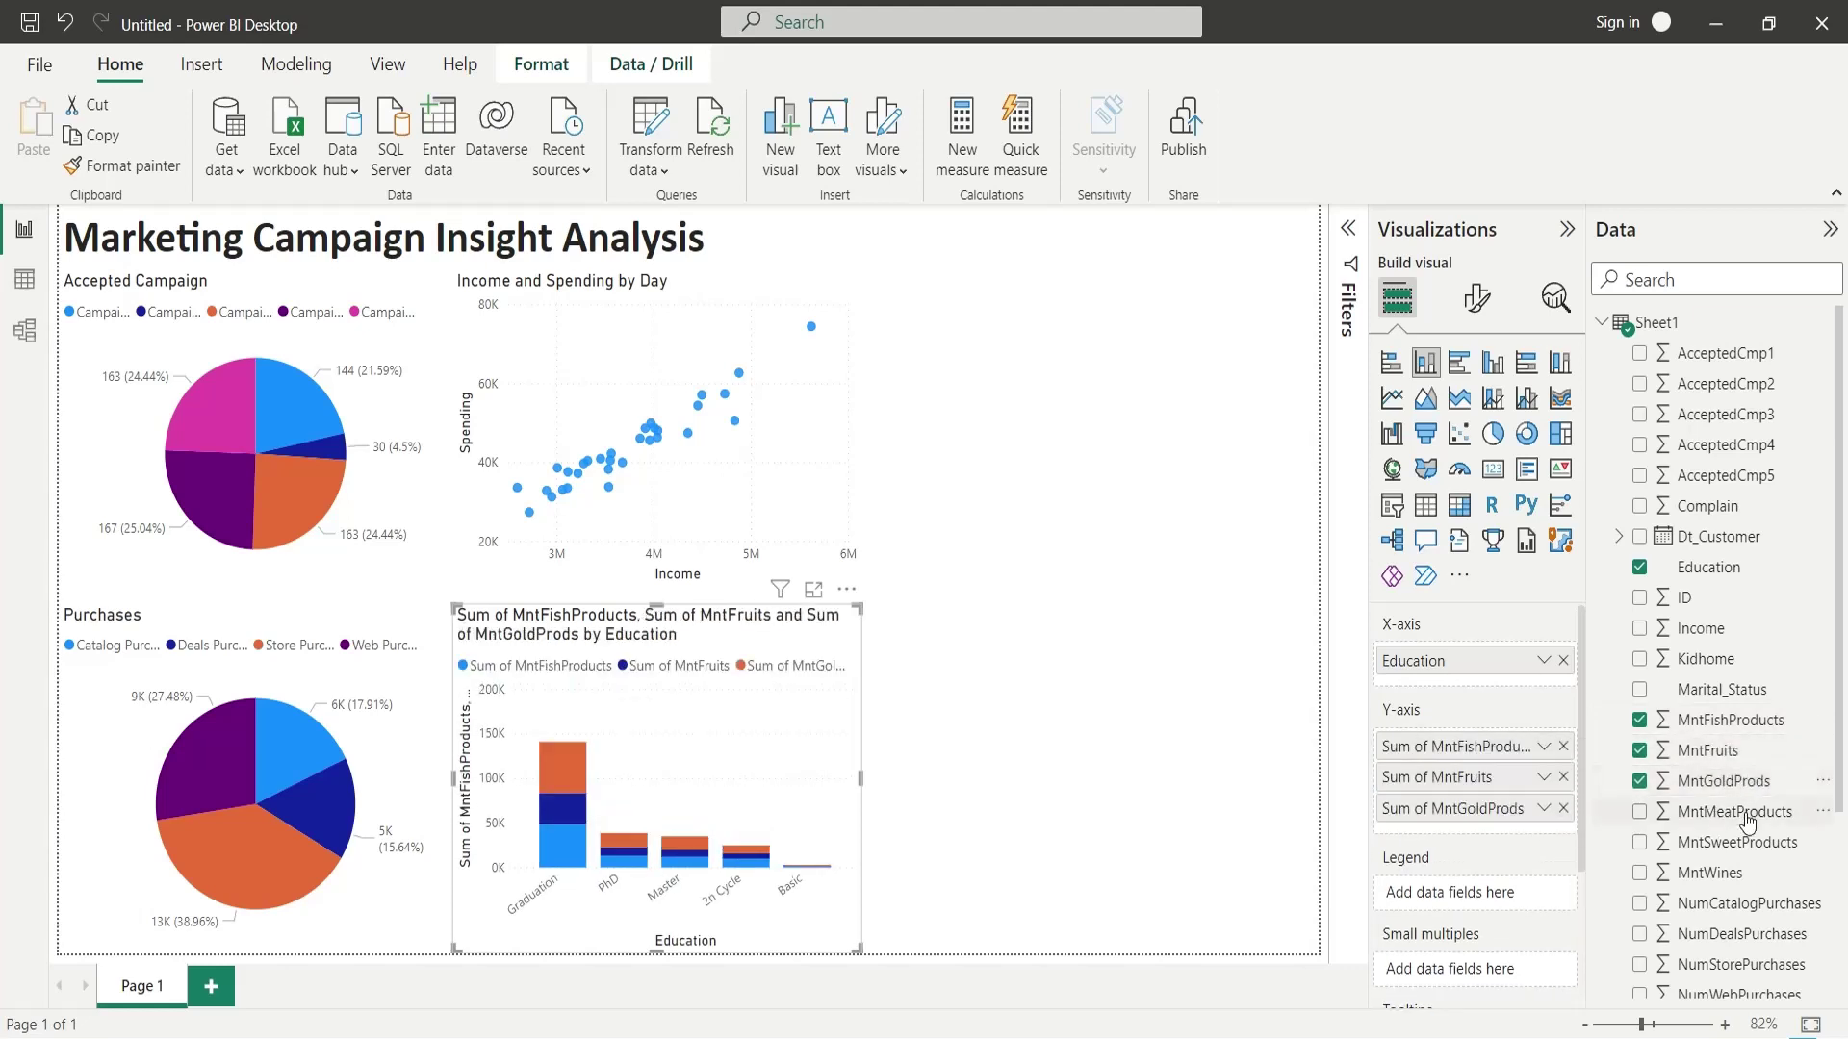
pyautogui.moveTo(1733, 811); pyautogui.dragTo(1536, 843)
pyautogui.moveTo(1737, 841); pyautogui.dragTo(1472, 859)
pyautogui.moveTo(1709, 871); pyautogui.dragTo(1473, 888)
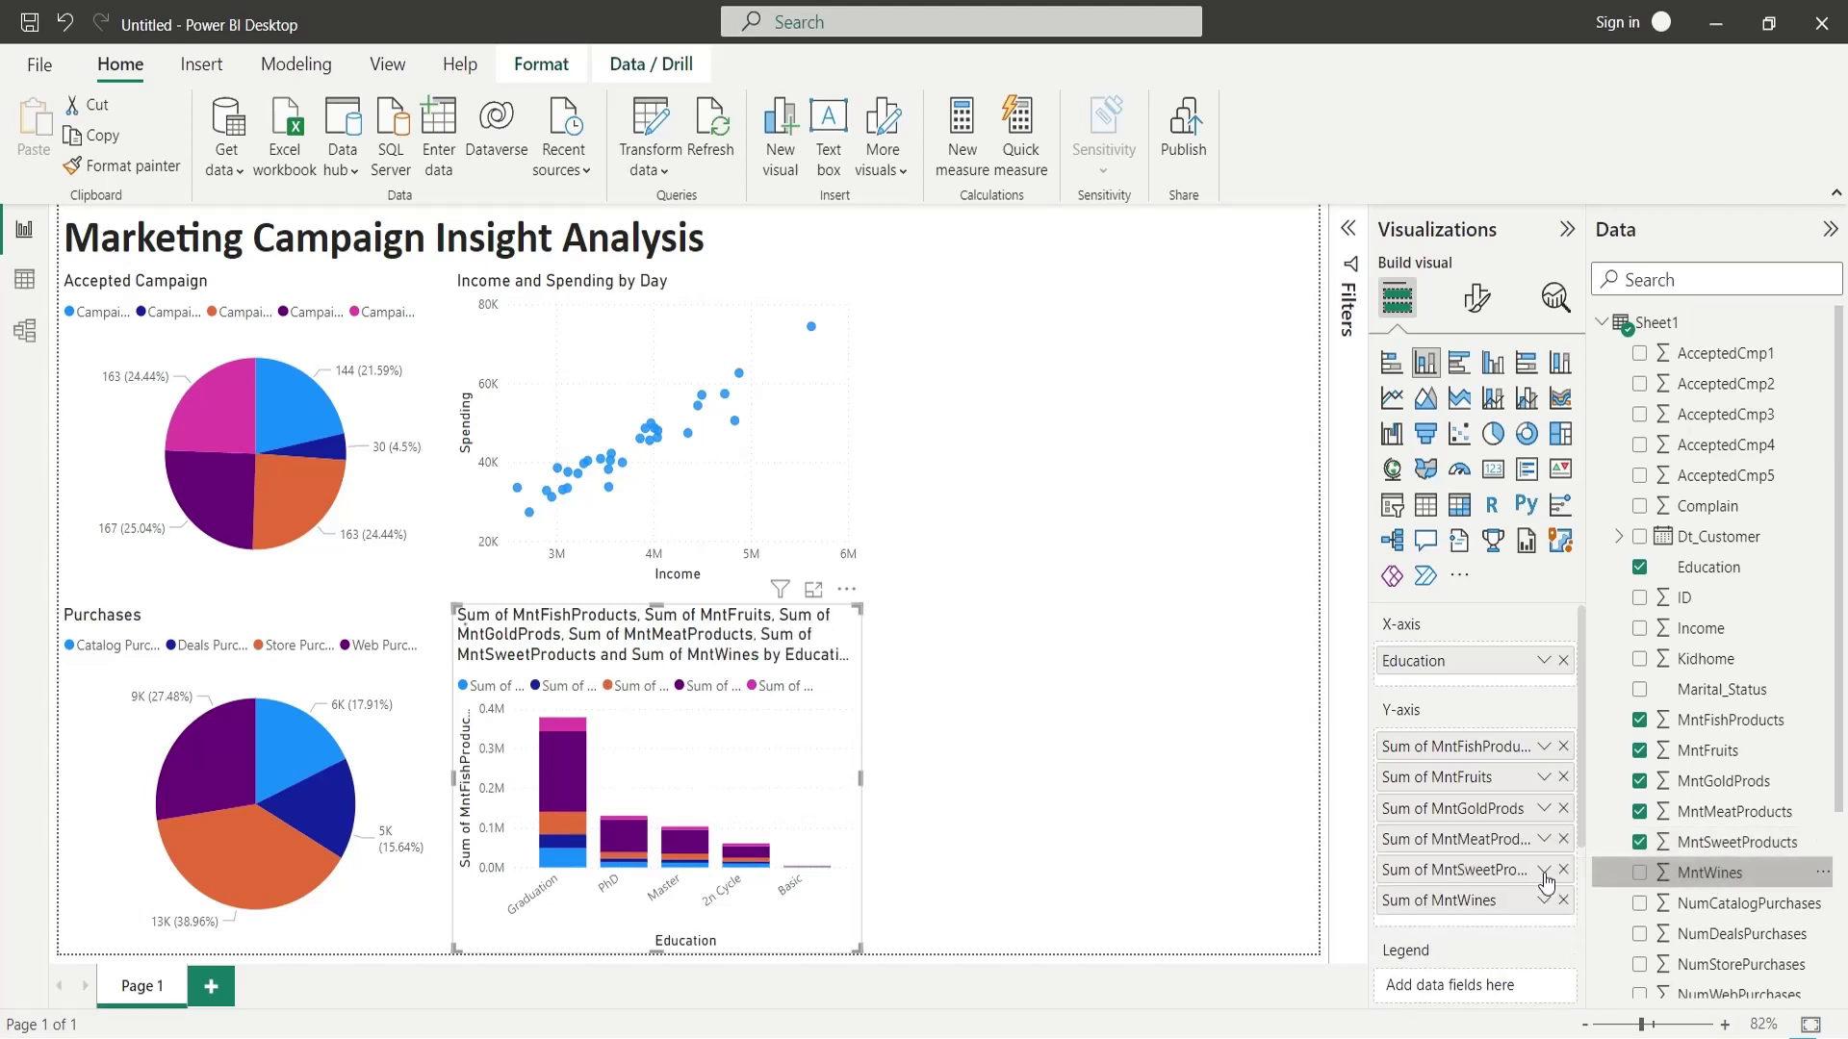
# Rename the fish and fruit series to Fish Products and Fruits.
pyautogui.doubleClick(1455, 747)
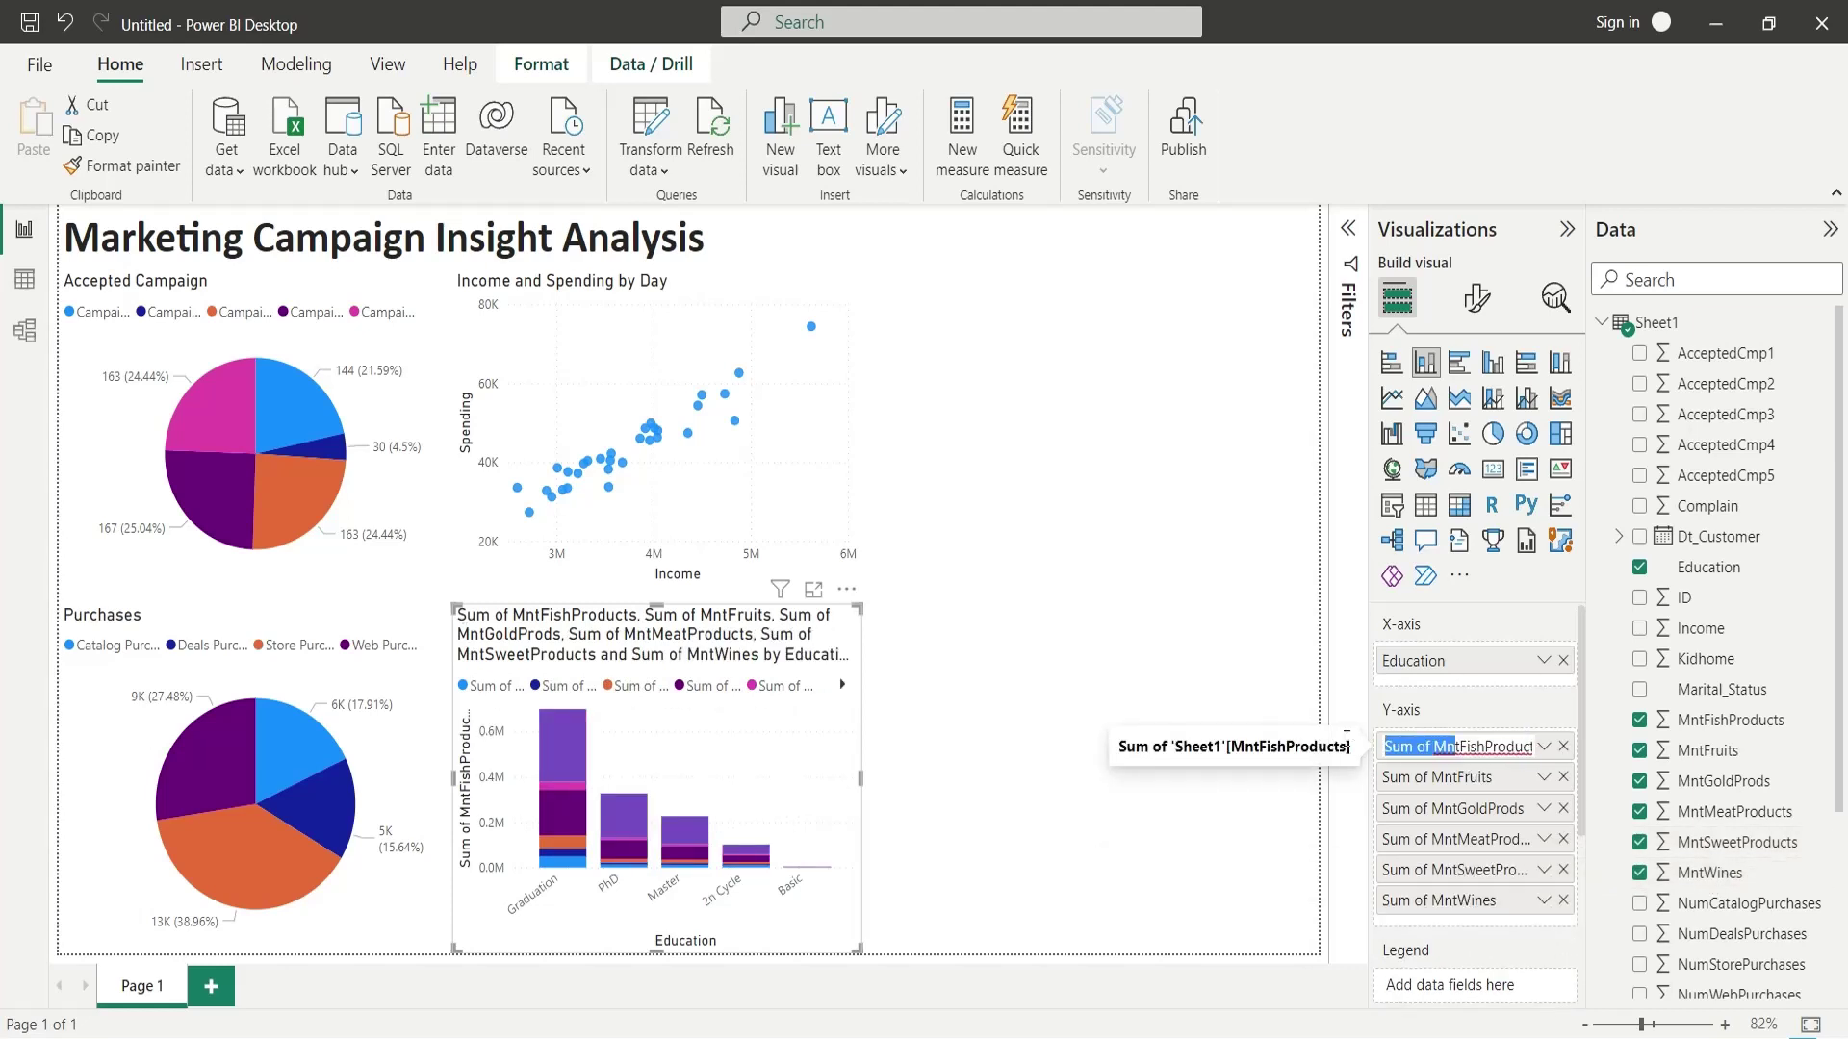
pyautogui.moveTo(1458, 746); pyautogui.dragTo(1383, 747)
pyautogui.press('BackSpace')
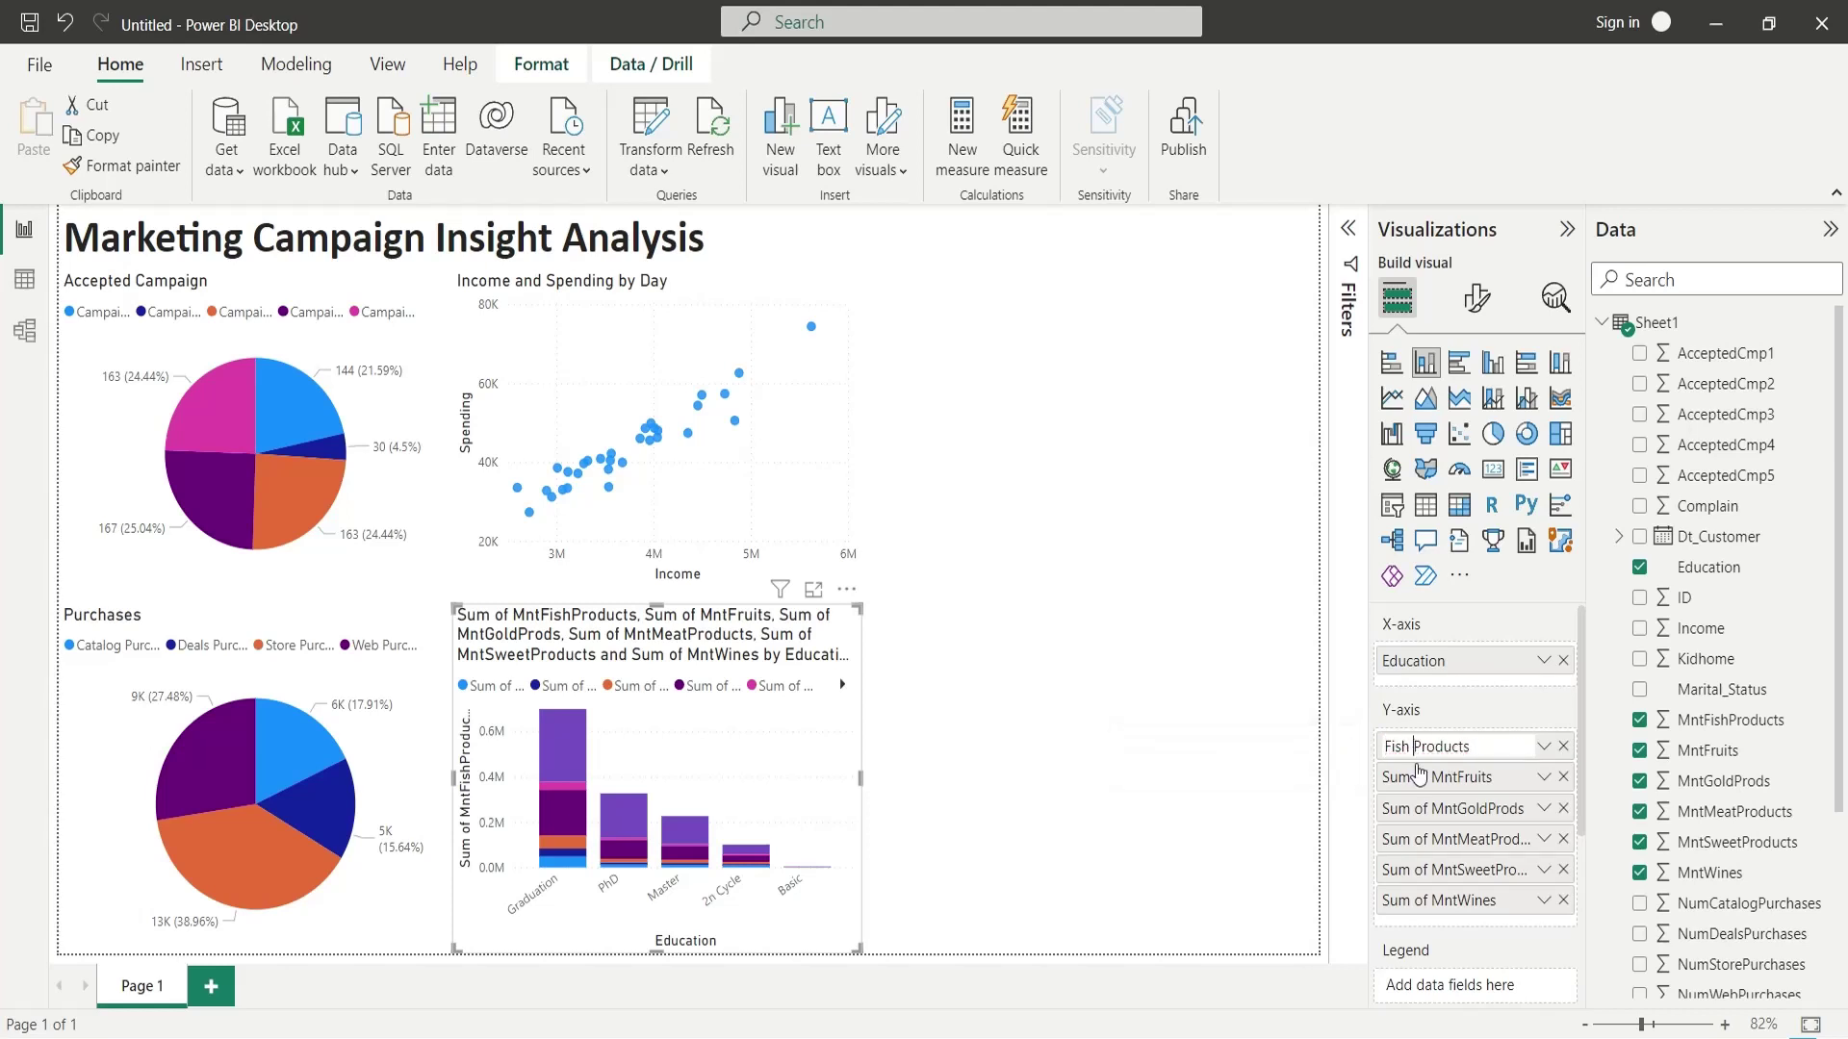
pyautogui.press('Return')
pyautogui.doubleClick(1456, 779)
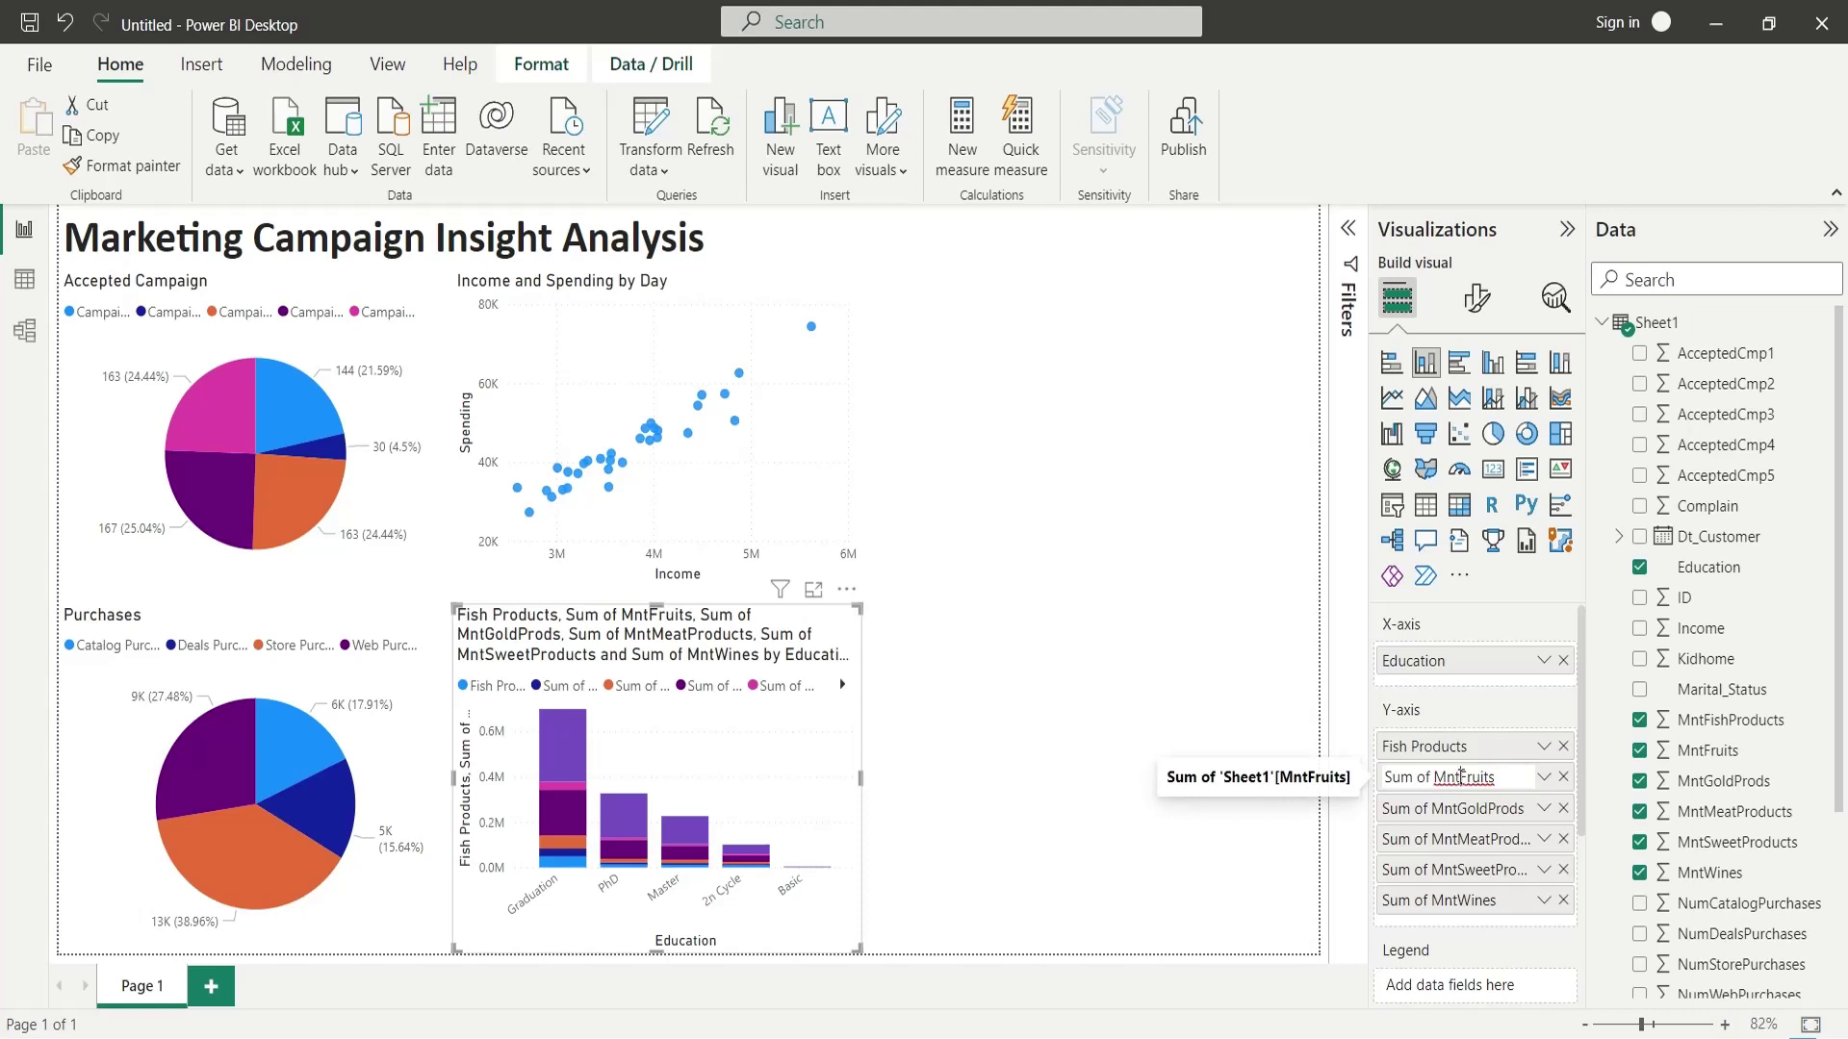
pyautogui.moveTo(1458, 778)
pyautogui.mouseDown()
pyautogui.moveTo(1382, 777)
pyautogui.moveTo(1383, 809)
pyautogui.mouseUp()
pyautogui.press('BackSpace')
pyautogui.press('Return')
# Rename the gold and meat series to Gold Products and Meat Products.
pyautogui.doubleClick(1470, 810)
pyautogui.press('BackSpace')
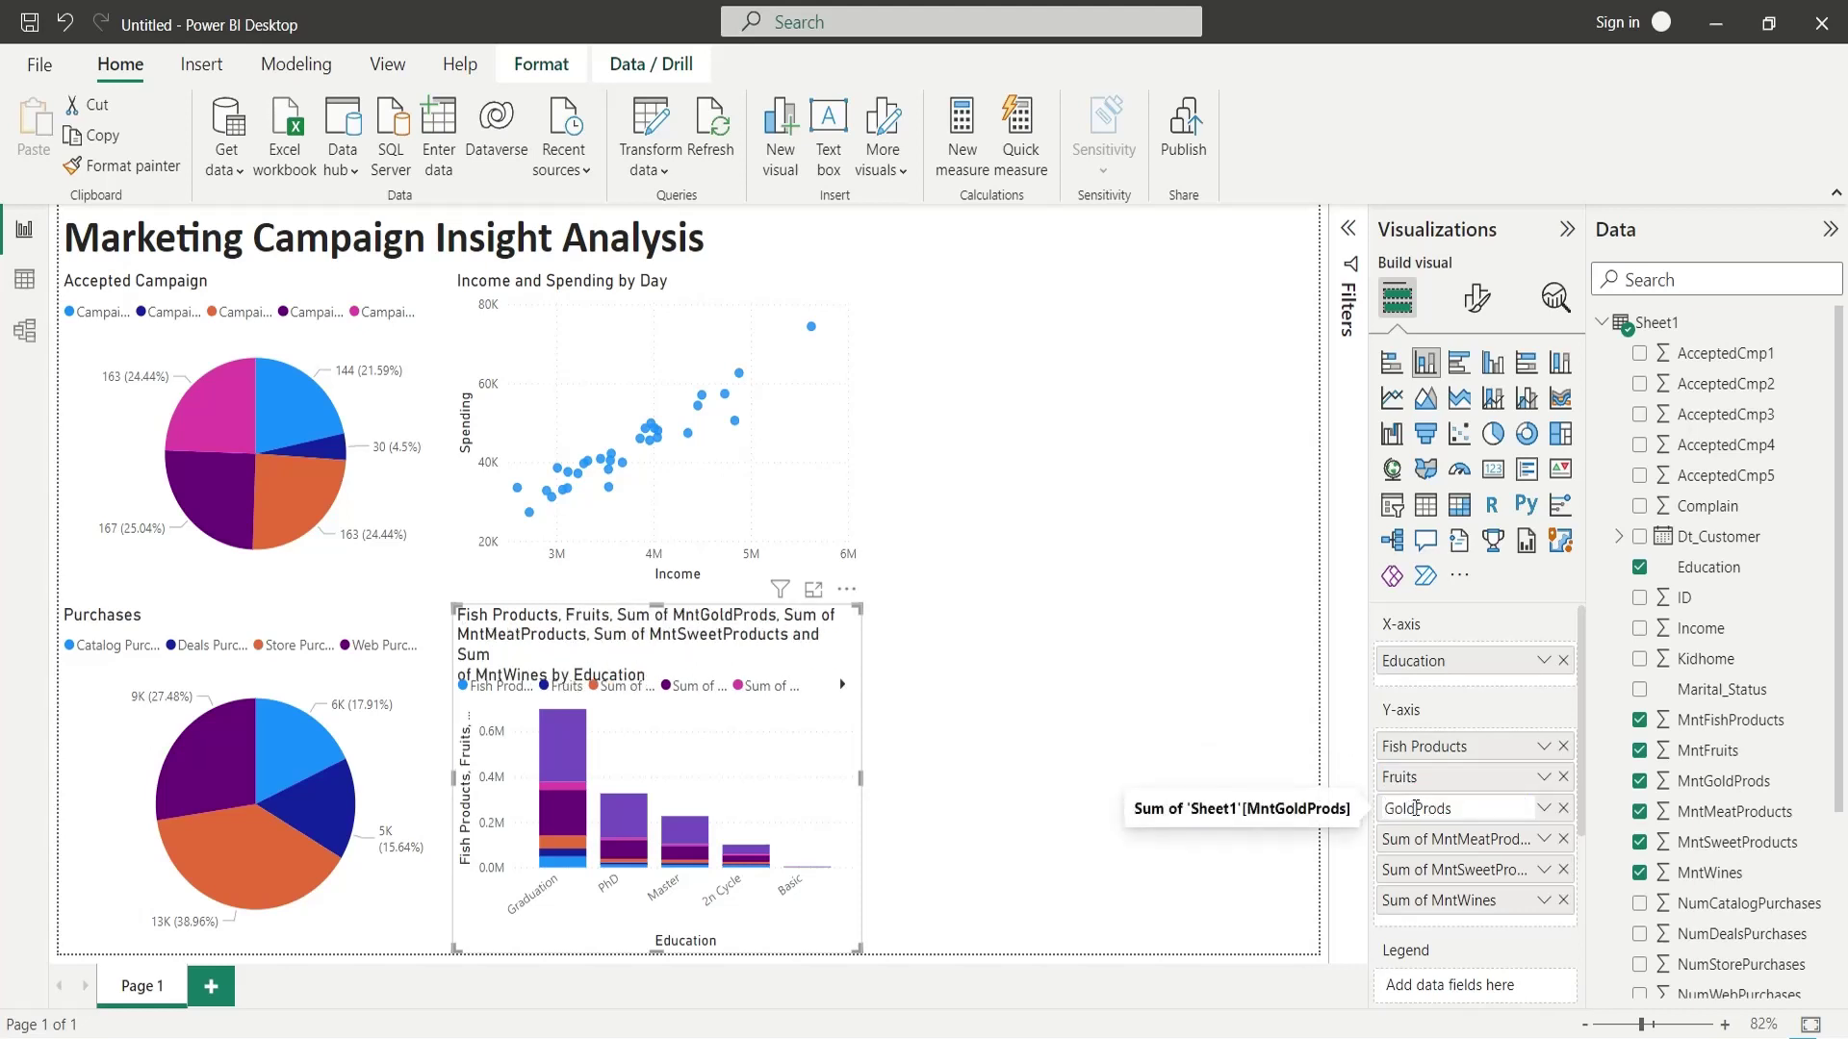
pyautogui.click(1418, 808)
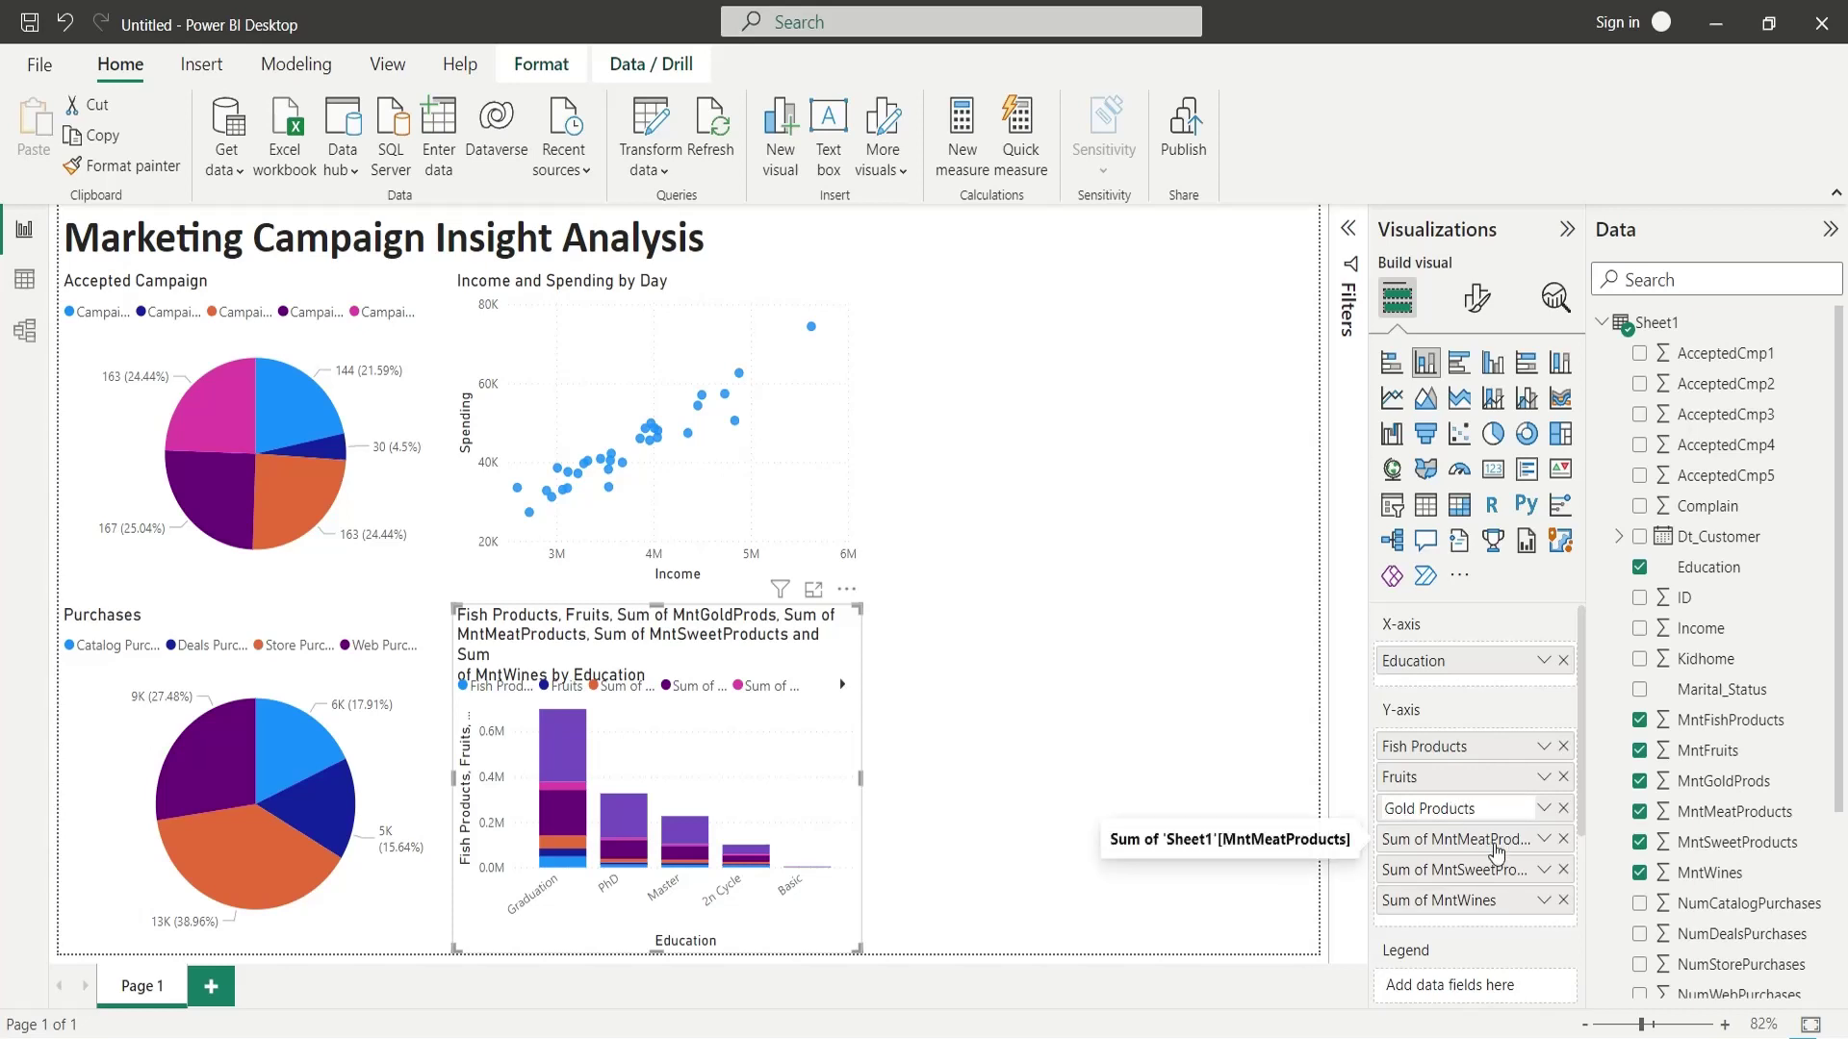
pyautogui.press('Return')
pyautogui.doubleClick(1458, 839)
pyautogui.click(1450, 839)
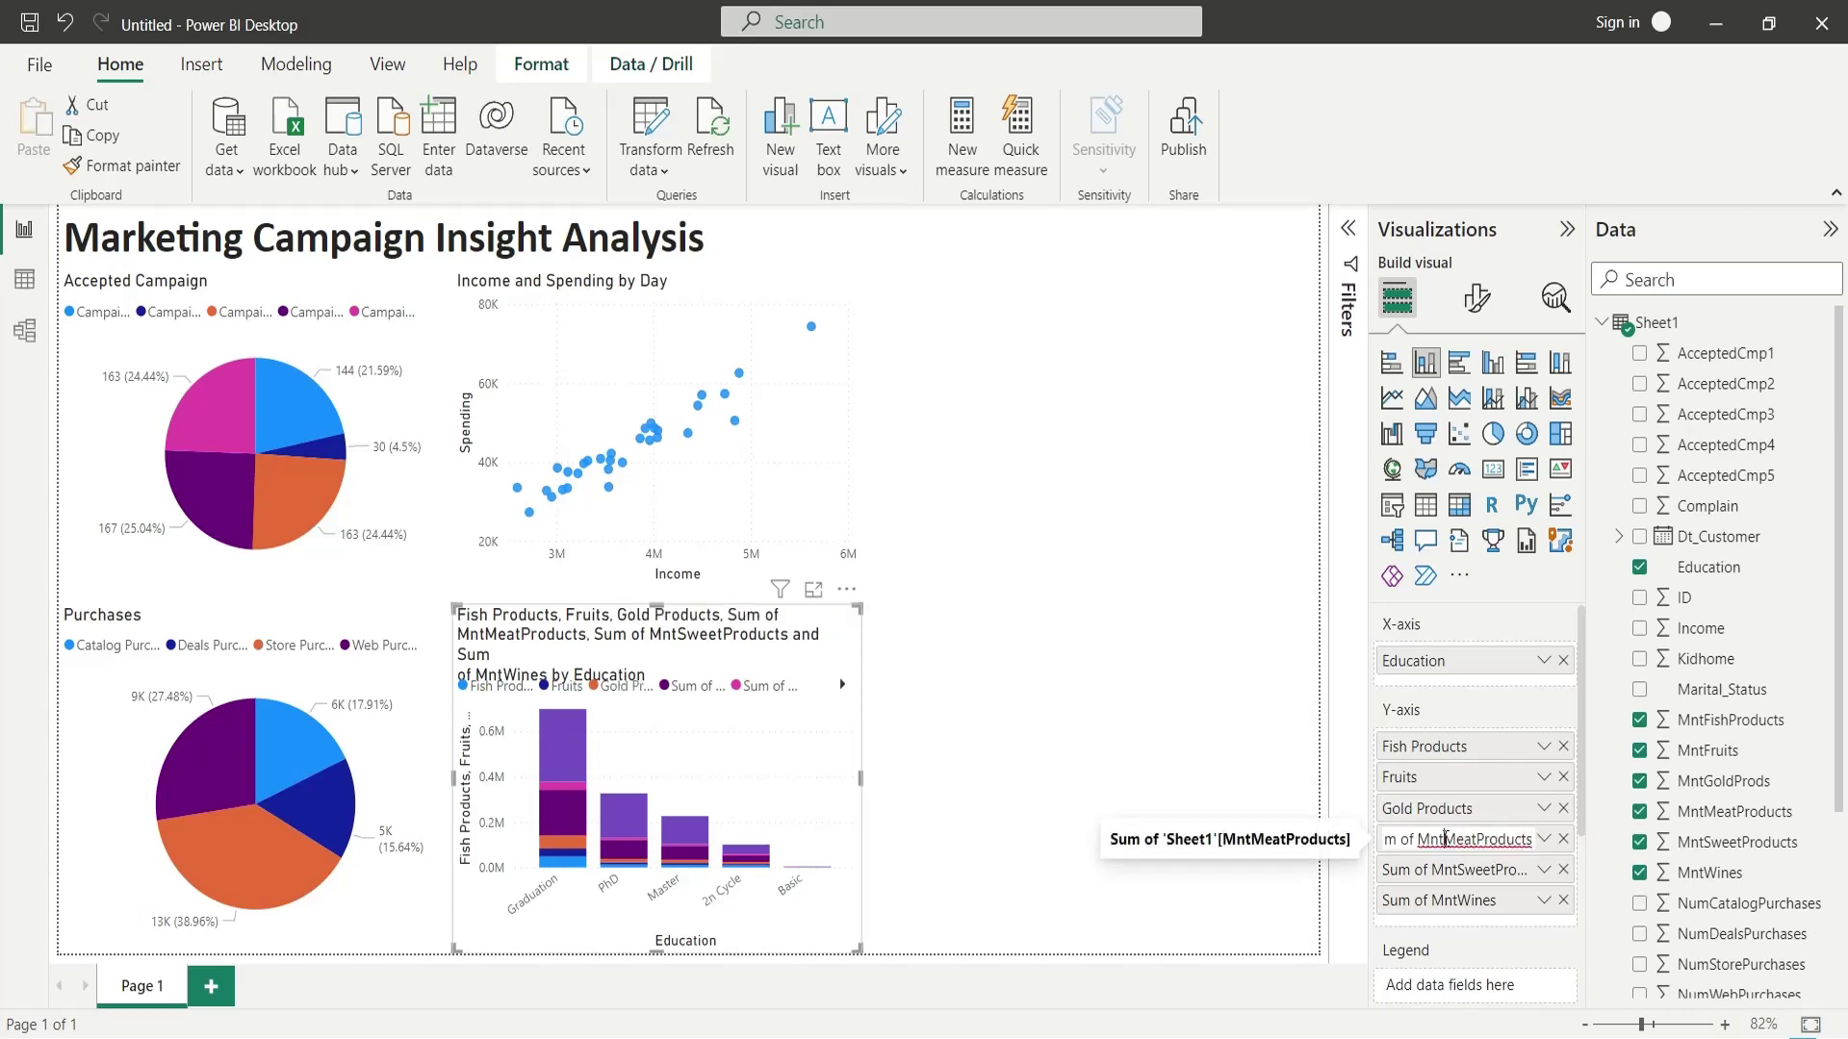
pyautogui.press('BackSpace')
pyautogui.press('BackSpace')
pyautogui.press('BackSpace')
pyautogui.press('Delete')
pyautogui.press('Delete')
pyautogui.click(1426, 838)
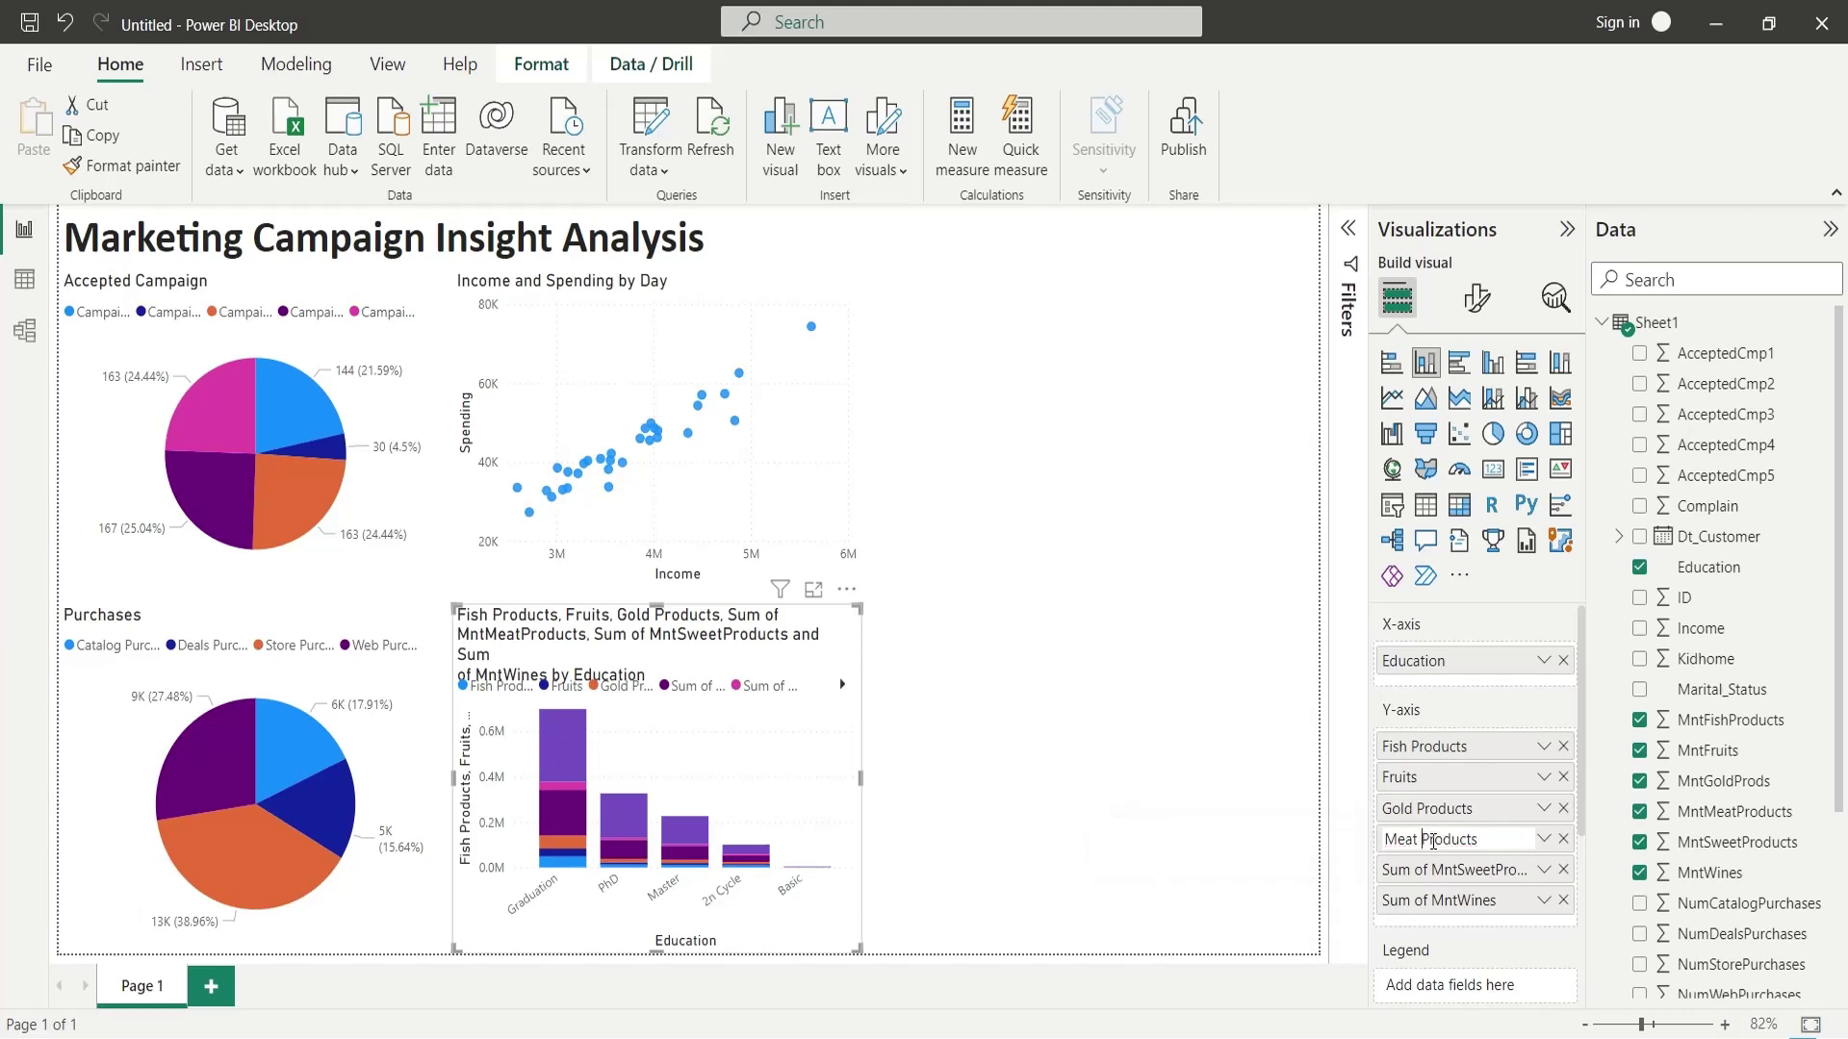
pyautogui.press('Return')
# Rename the sweet and wine series to Sweet Products and Wines.
pyautogui.doubleClick(1455, 870)
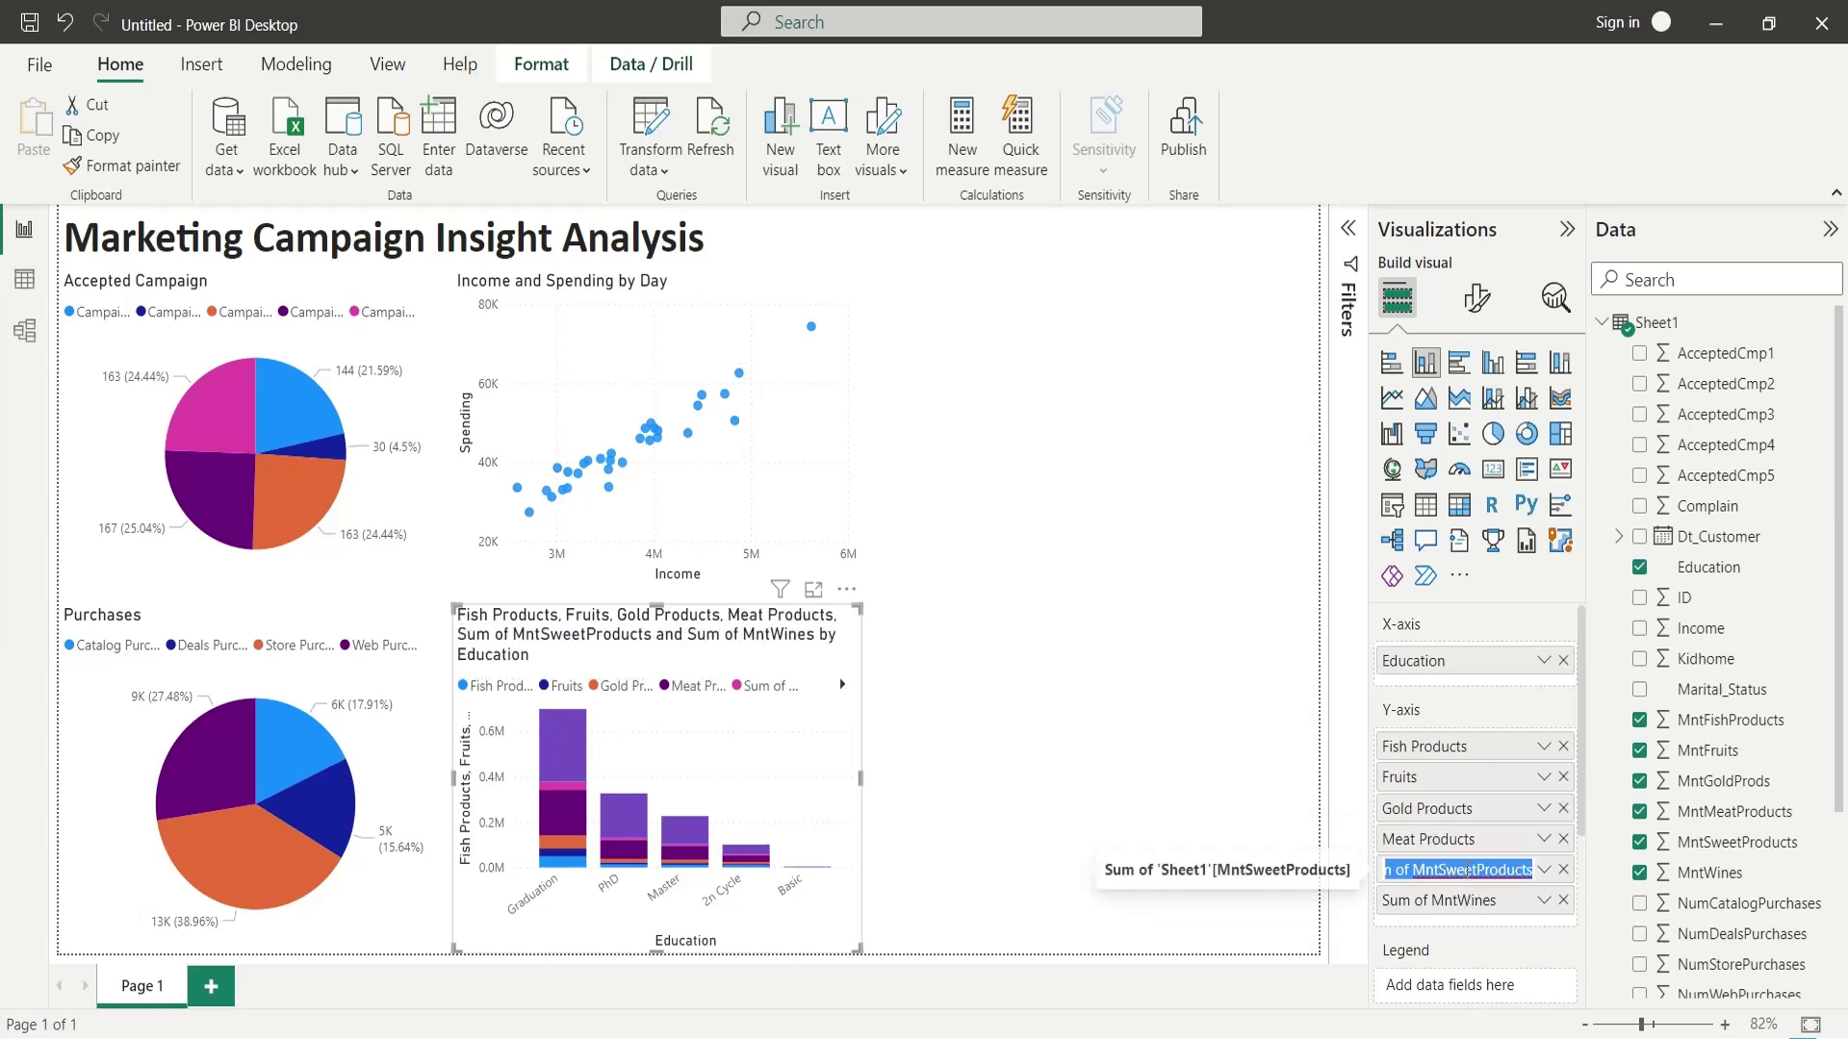
pyautogui.press('BackSpace')
pyautogui.press('BackSpace')
pyautogui.press('BackSpace')
pyautogui.click(1430, 869)
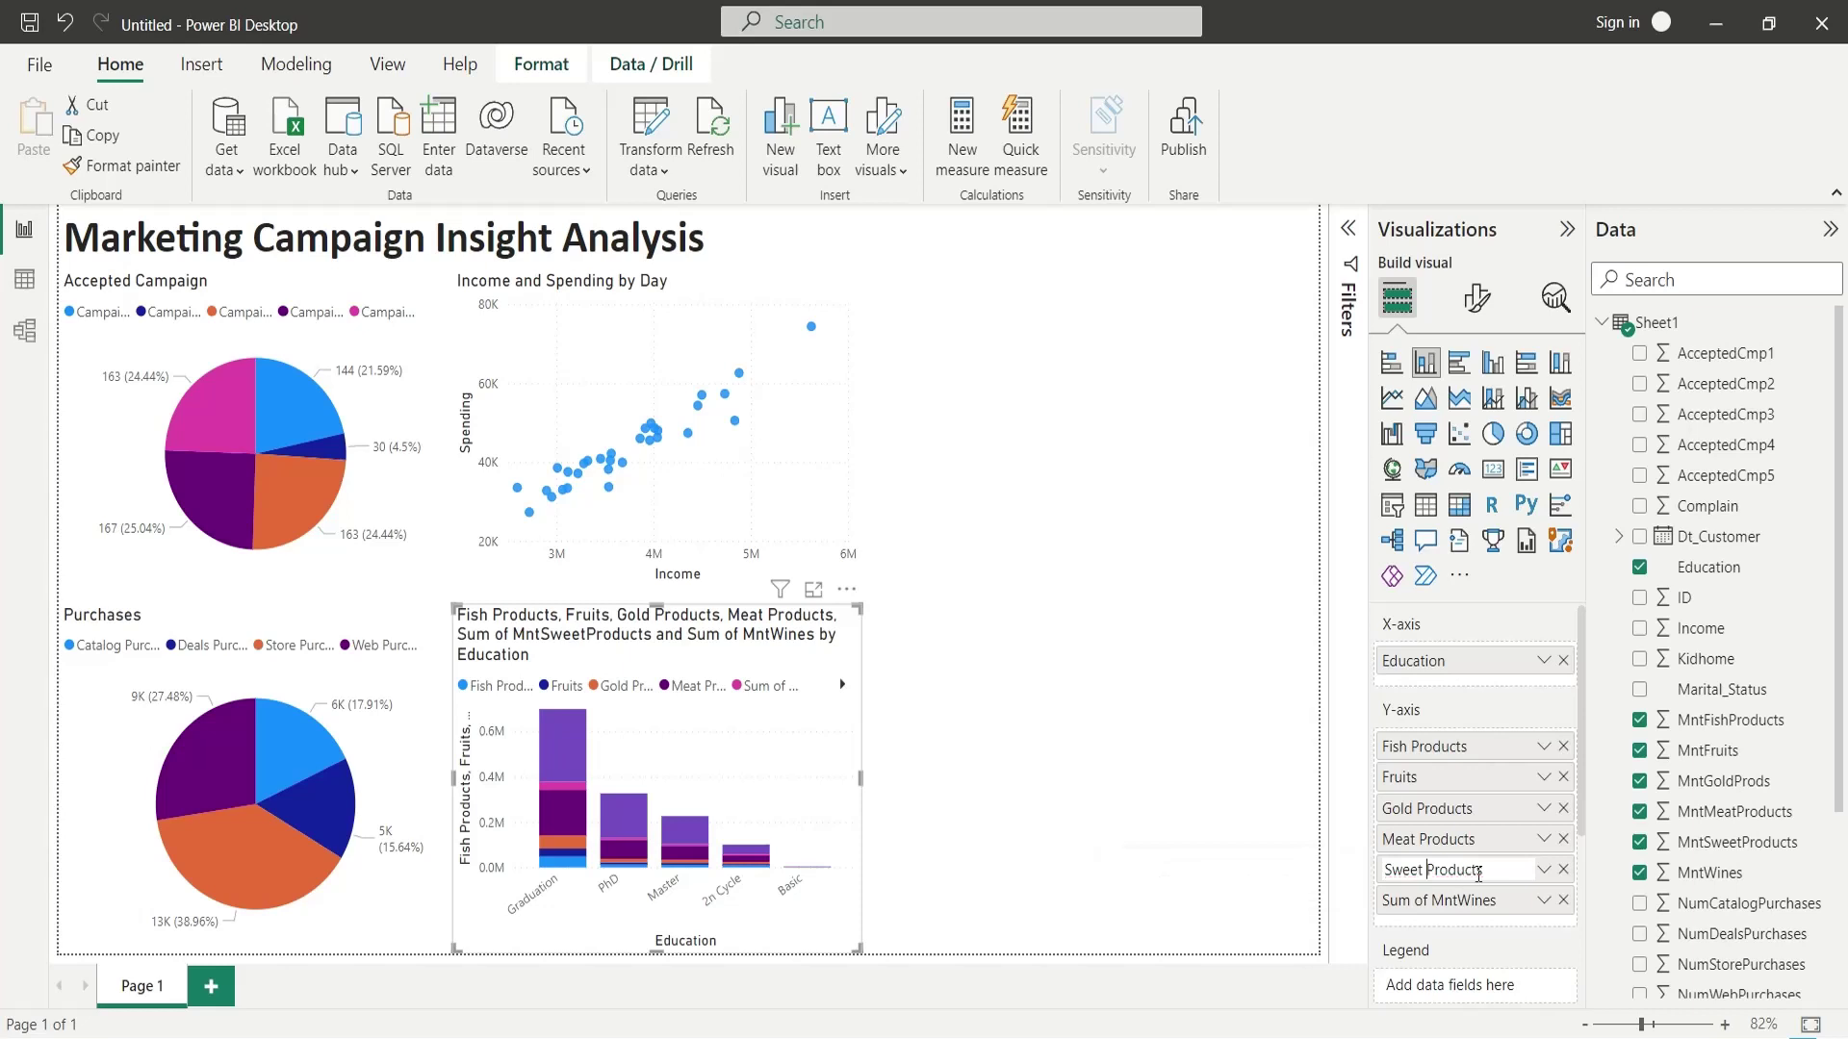
pyautogui.press('Return')
pyautogui.doubleClick(1462, 900)
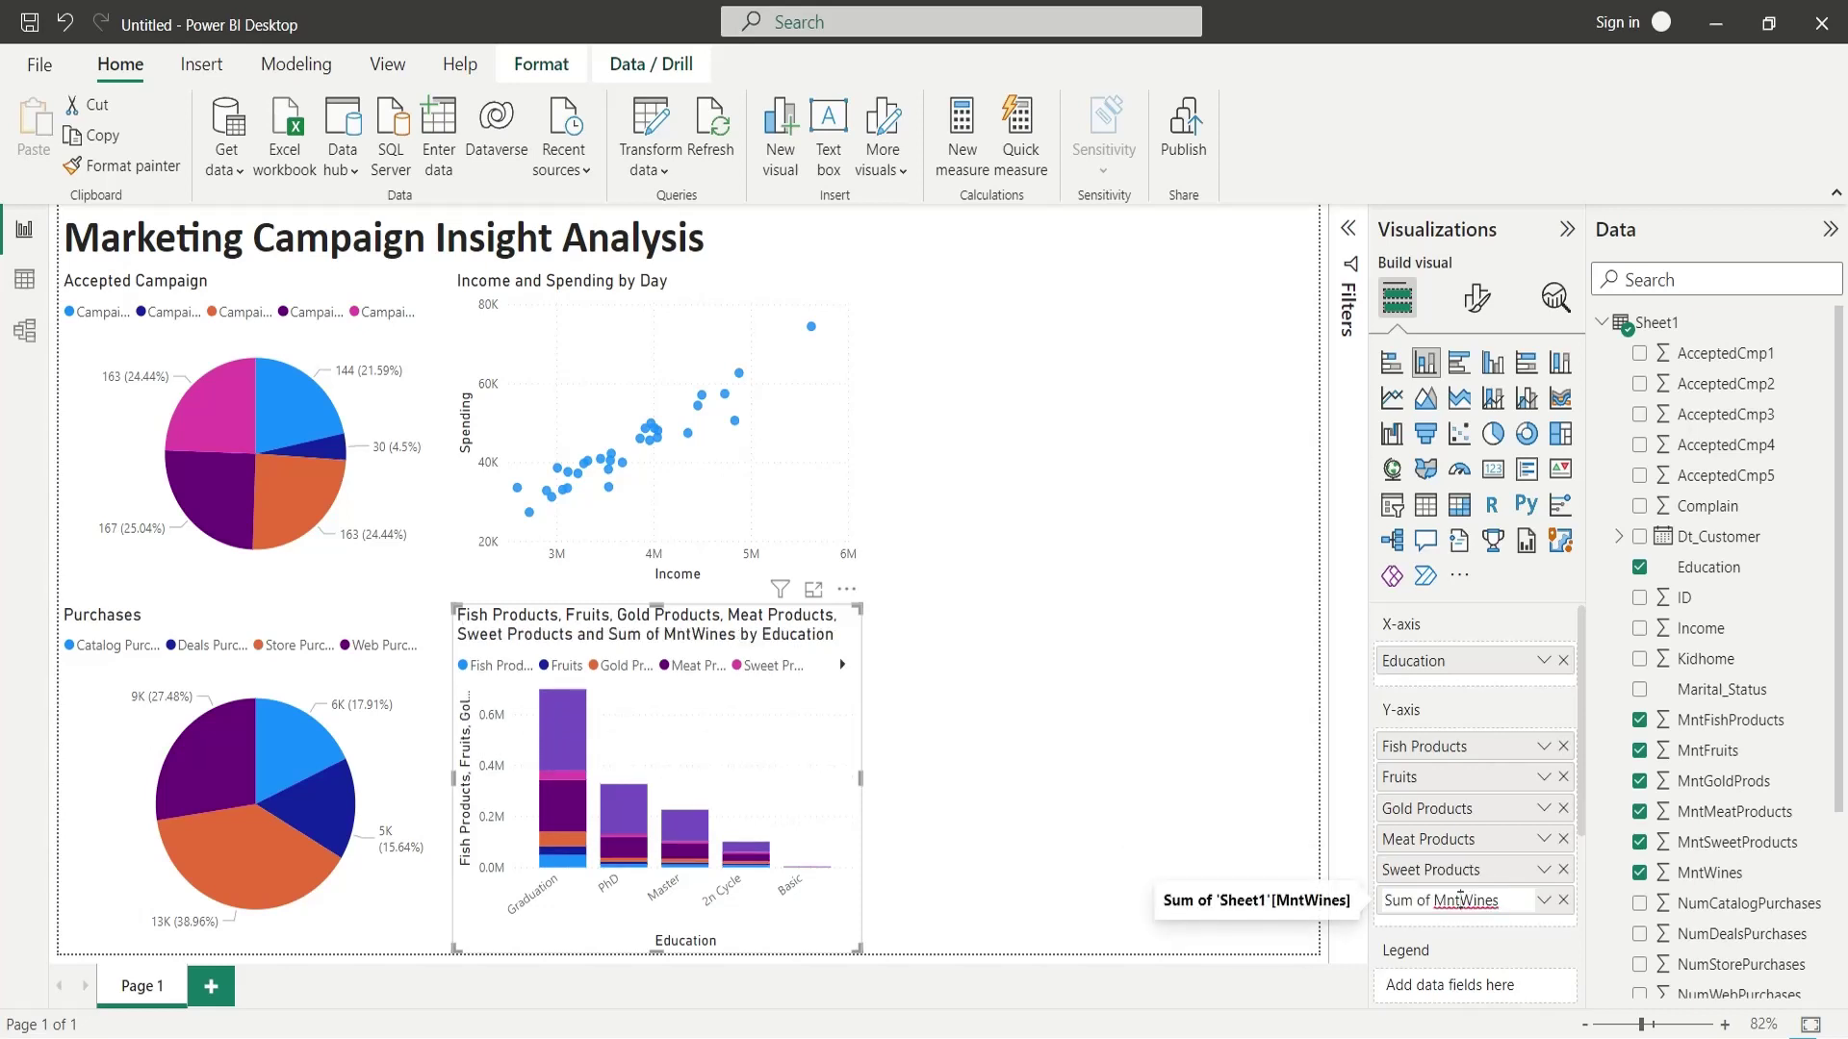
pyautogui.click(1461, 899)
pyautogui.press('BackSpace')
pyautogui.press('BackSpace')
pyautogui.press('BackSpace')
pyautogui.press('Return')
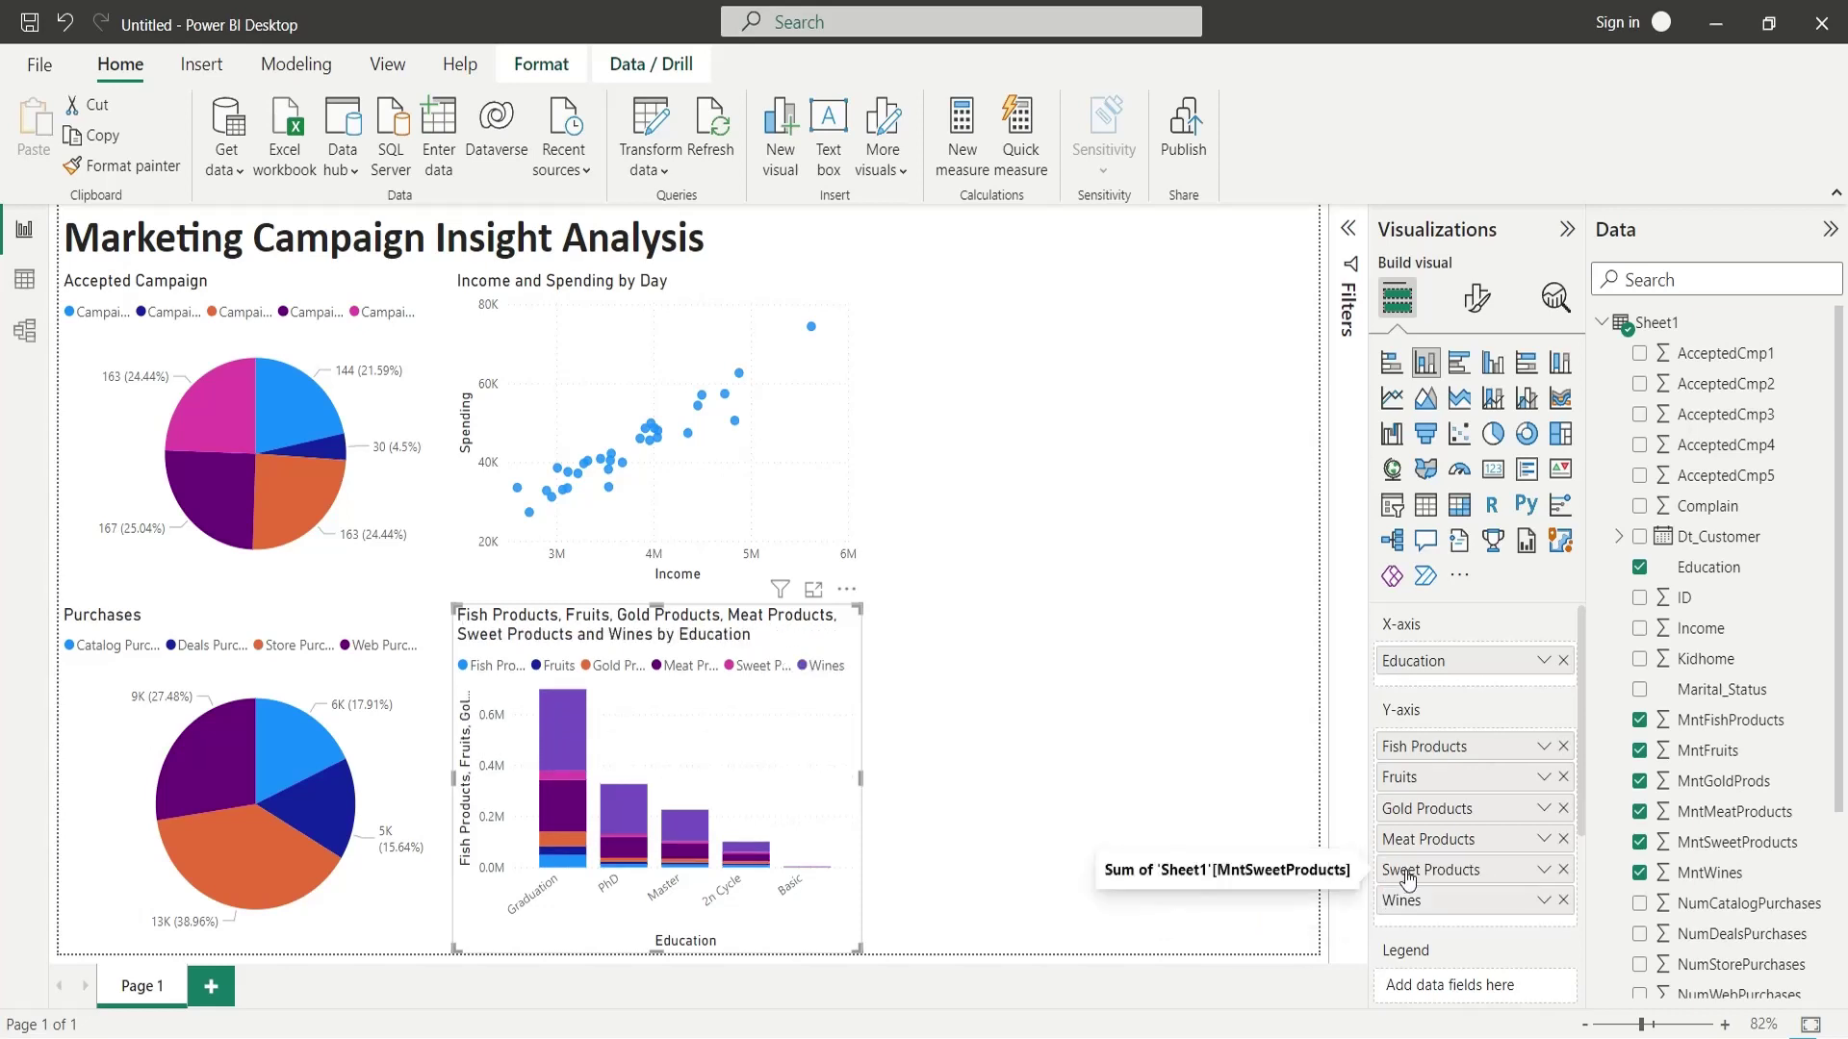
# Set the stacked column chart's title text to 'Spending by Education' and deselect it.
pyautogui.click(1476, 299)
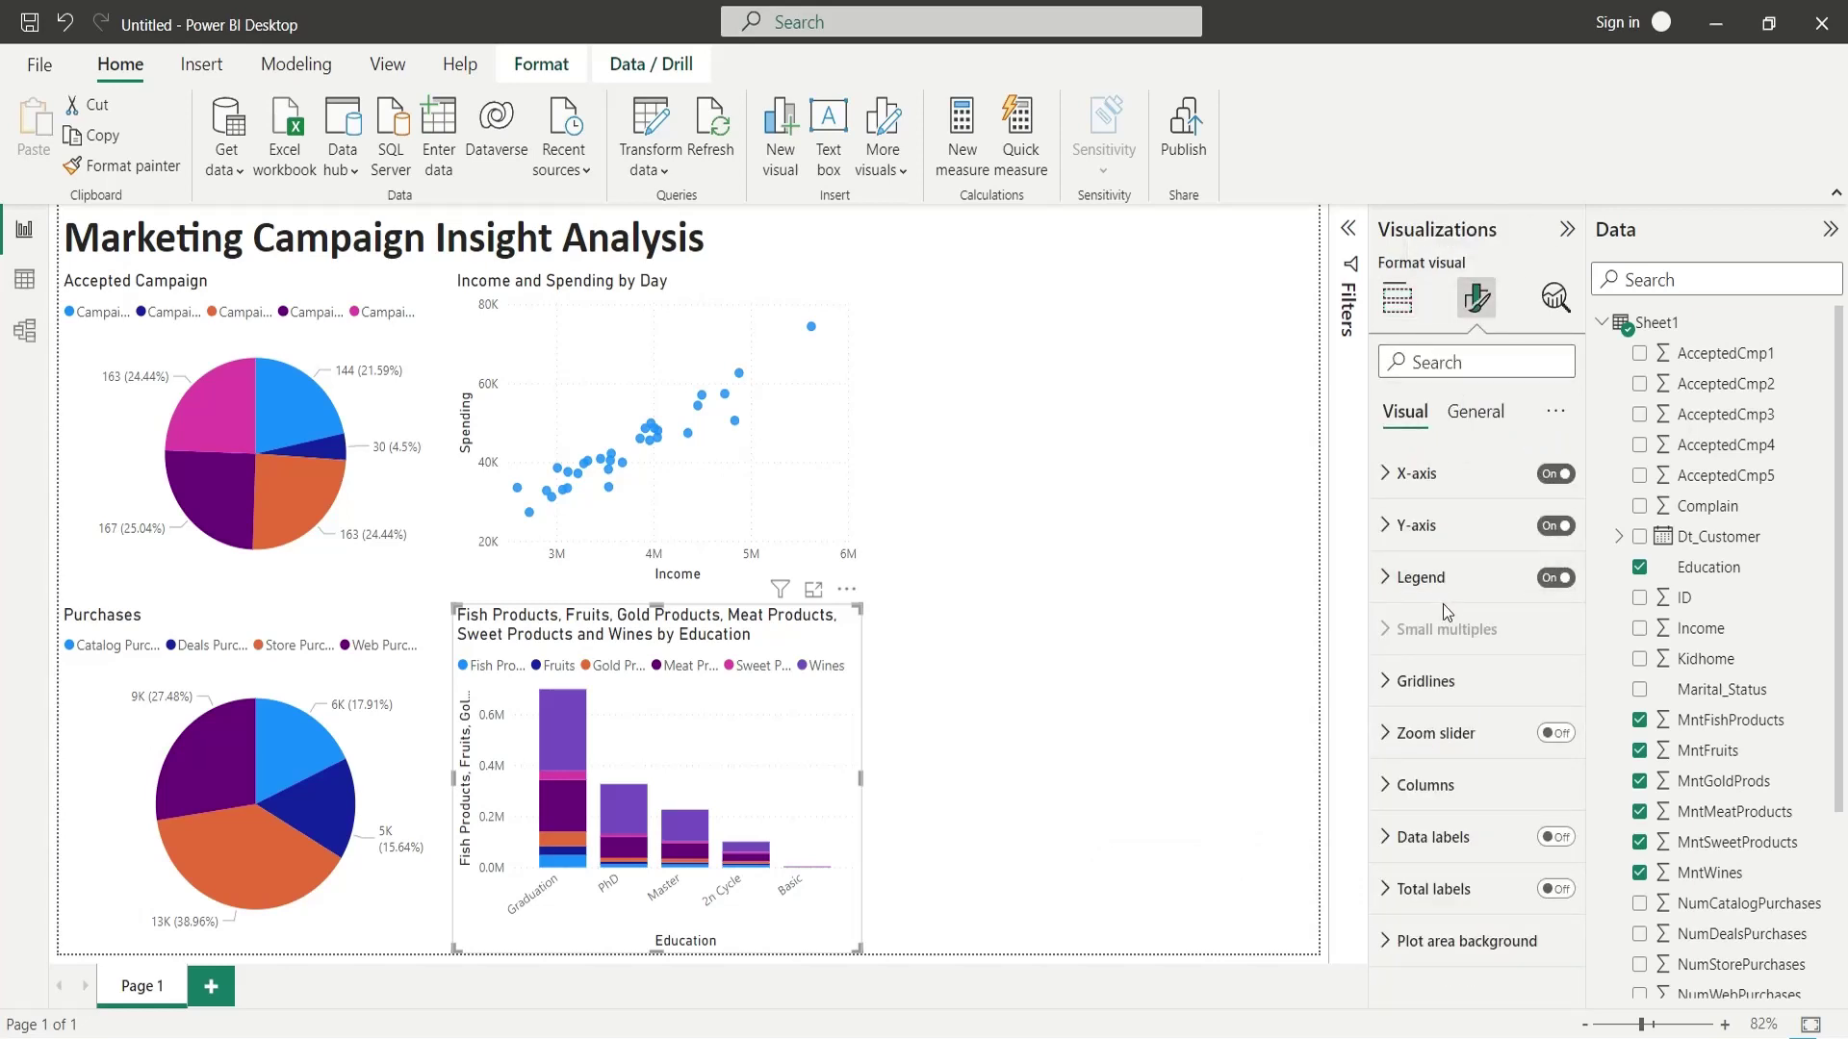
pyautogui.click(1474, 411)
pyautogui.click(1411, 523)
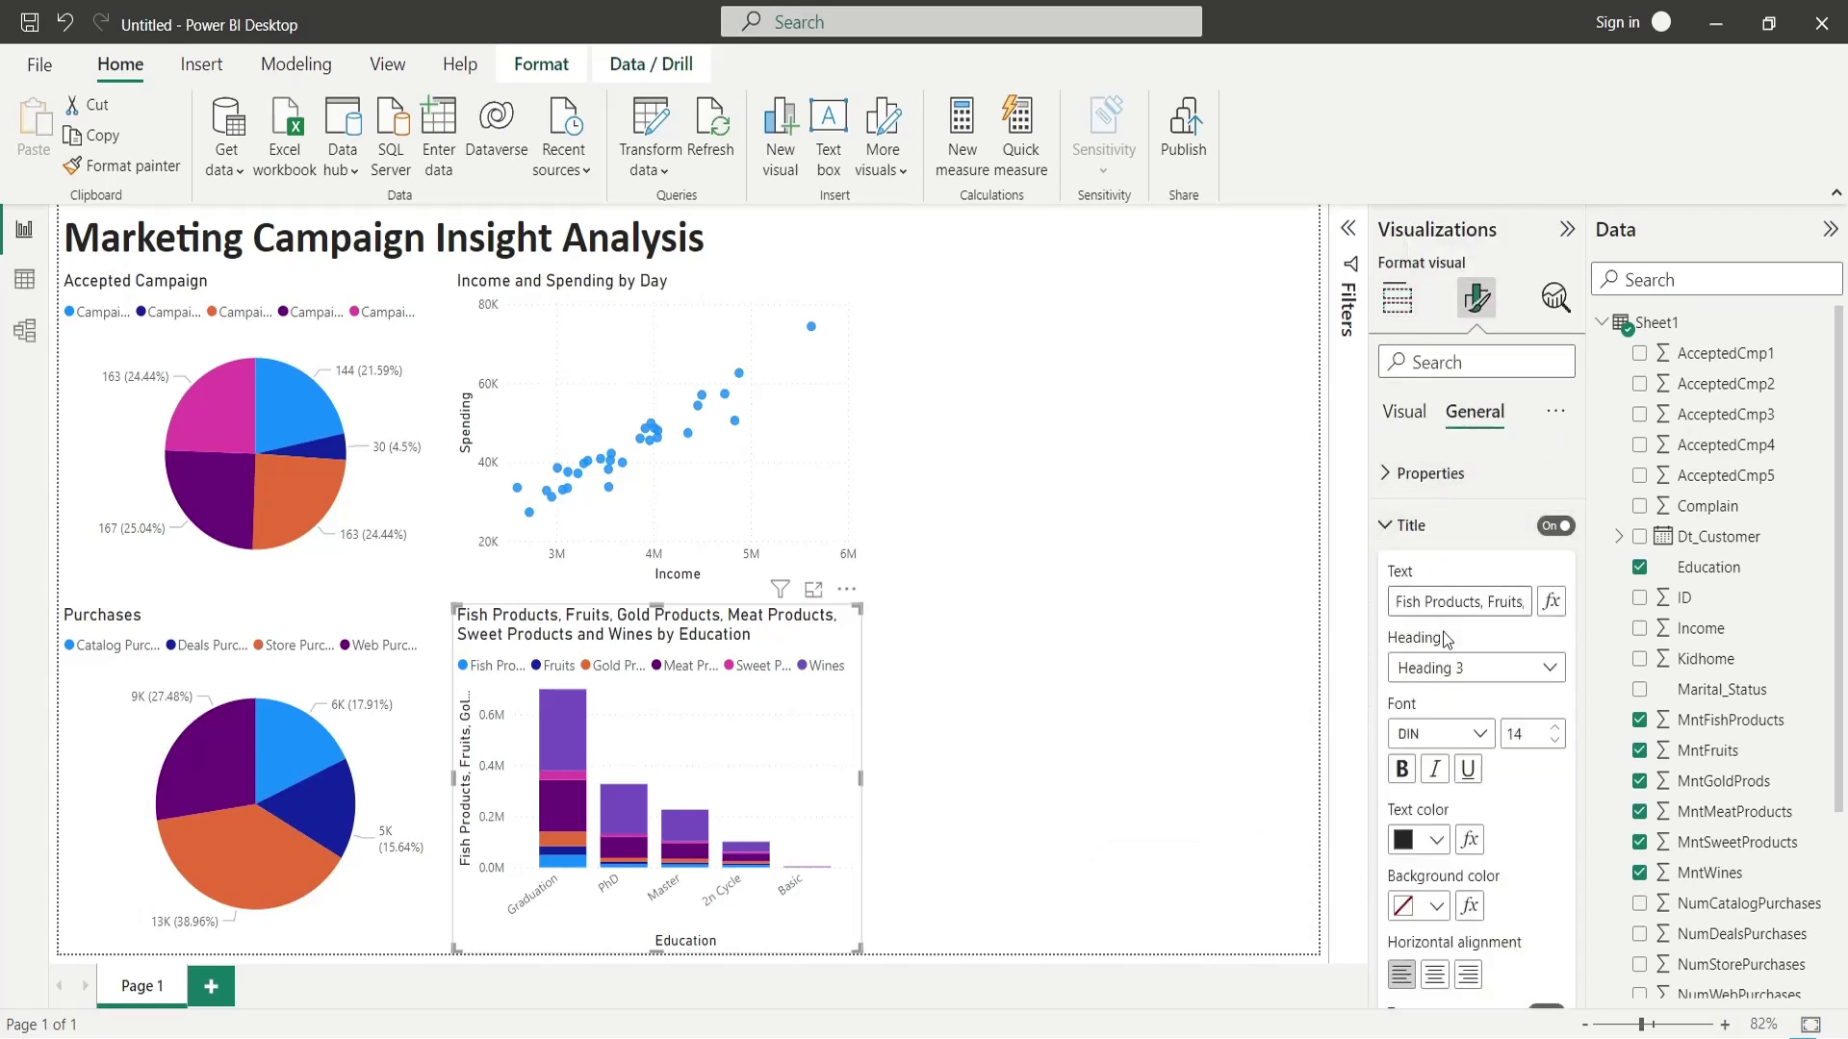
pyautogui.click(1448, 602)
pyautogui.hotkey('ctrl', 'a')
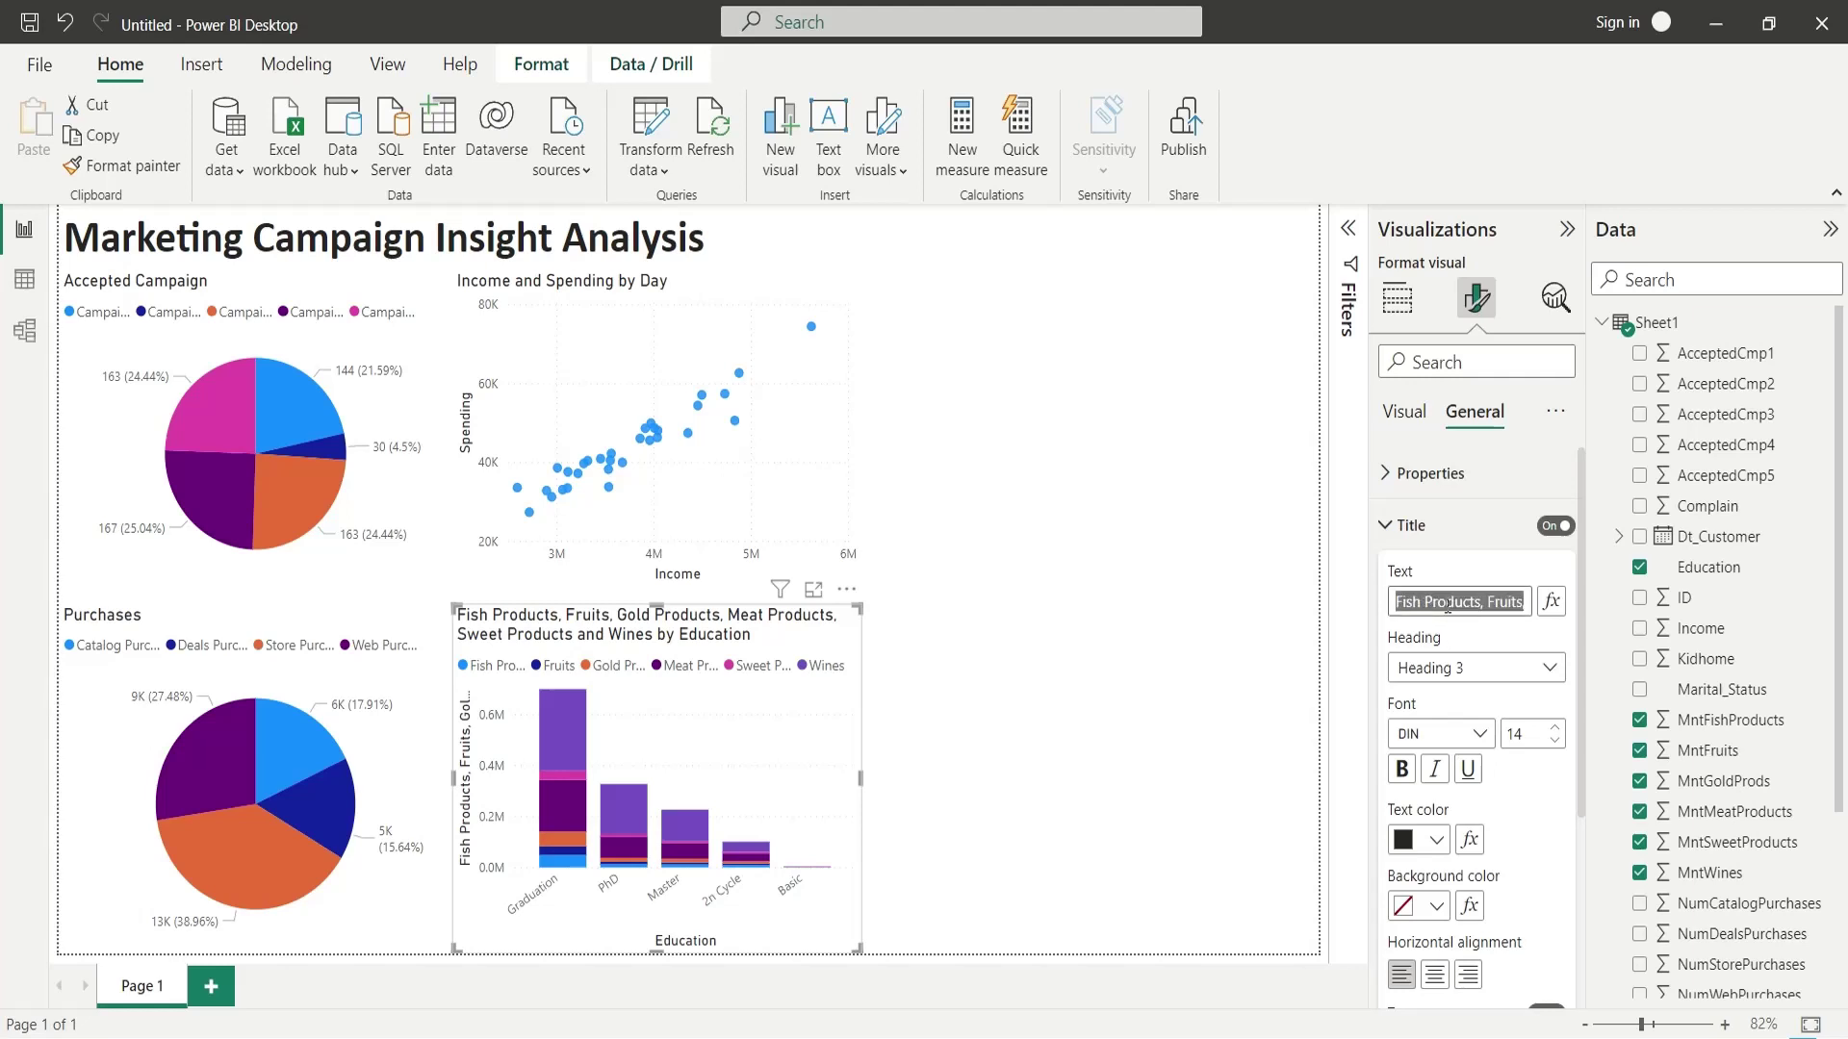
pyautogui.write('Spending by Educ')
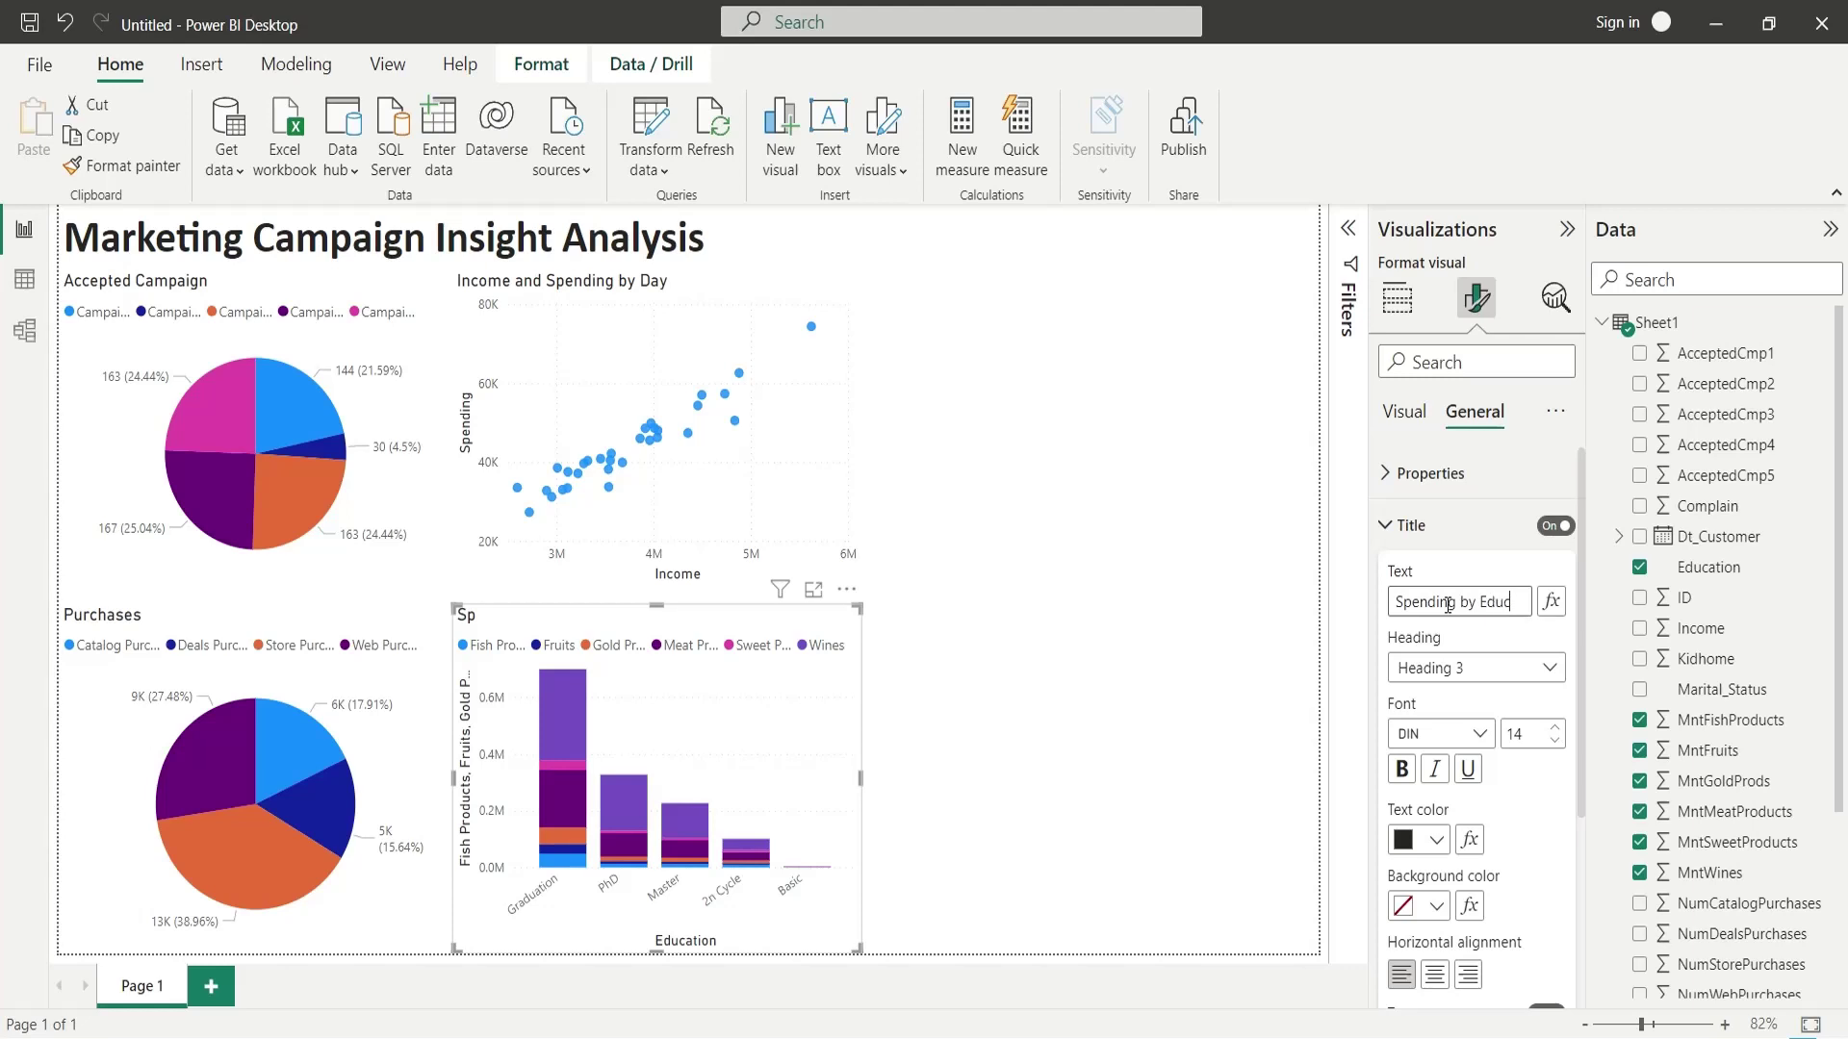
pyautogui.write('ation')
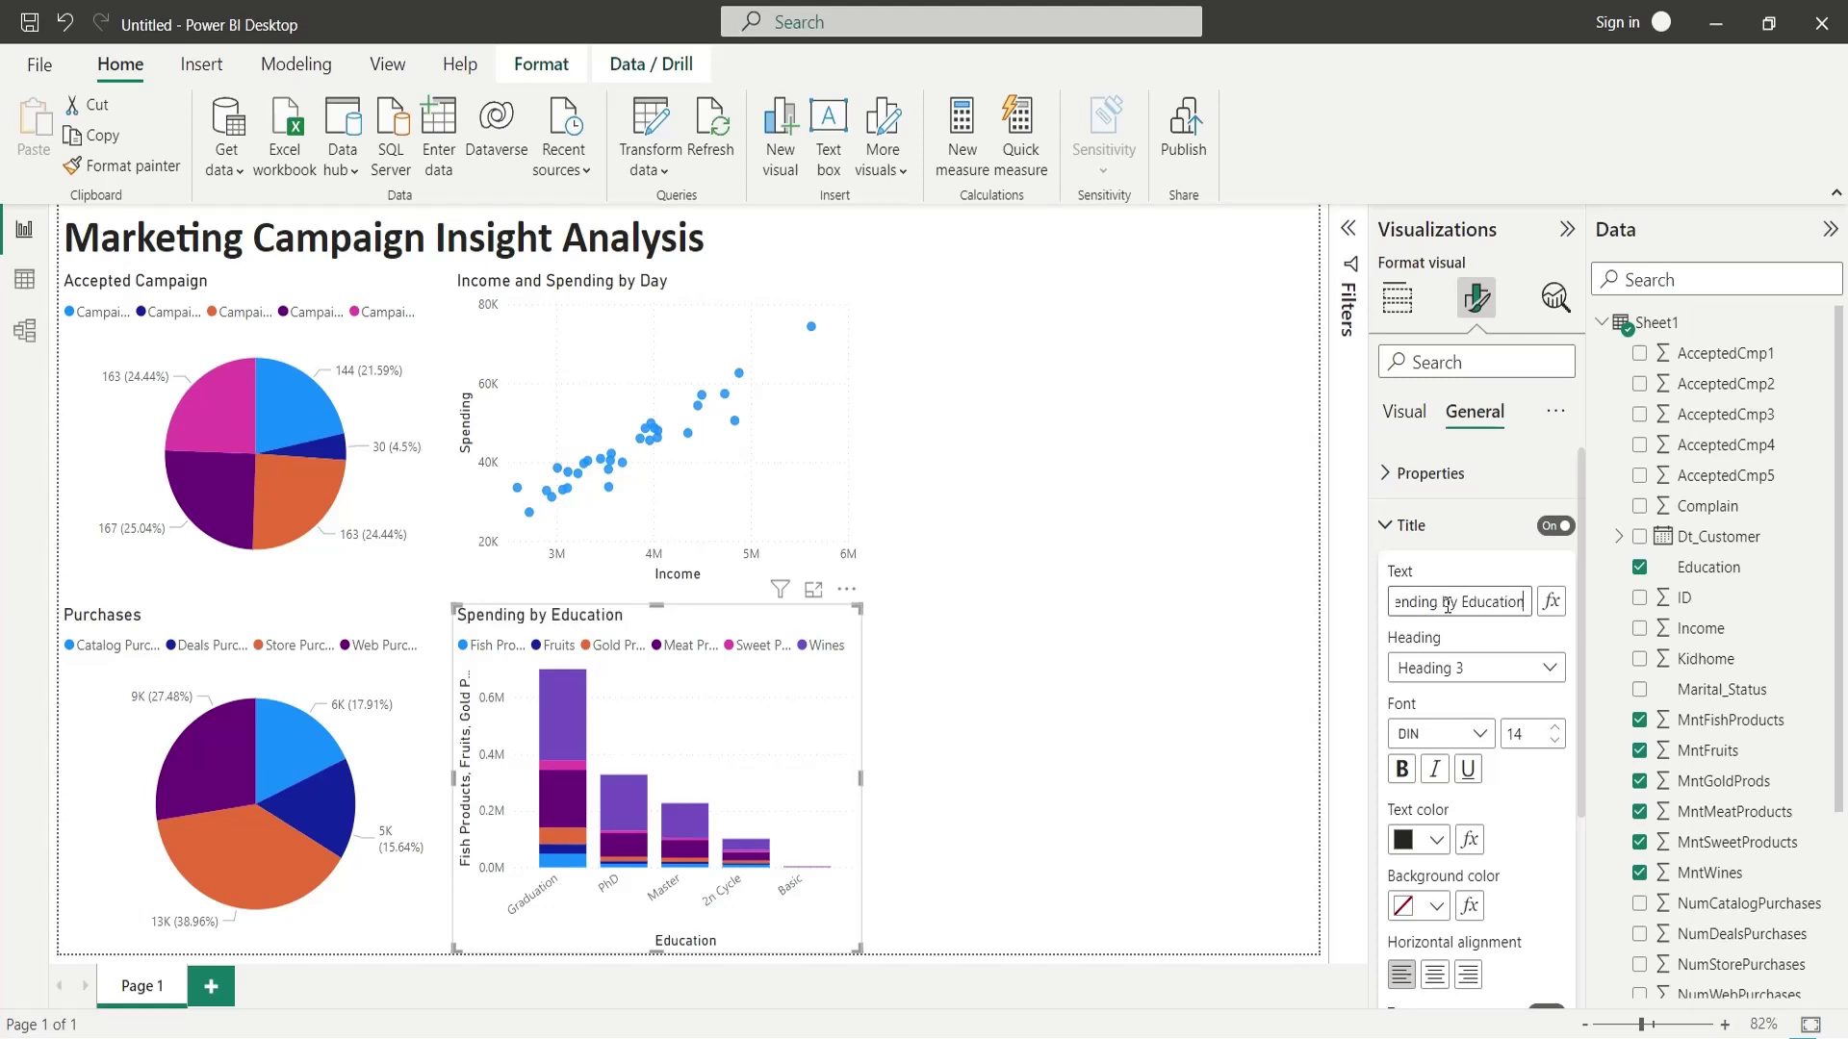
pyautogui.click(1114, 631)
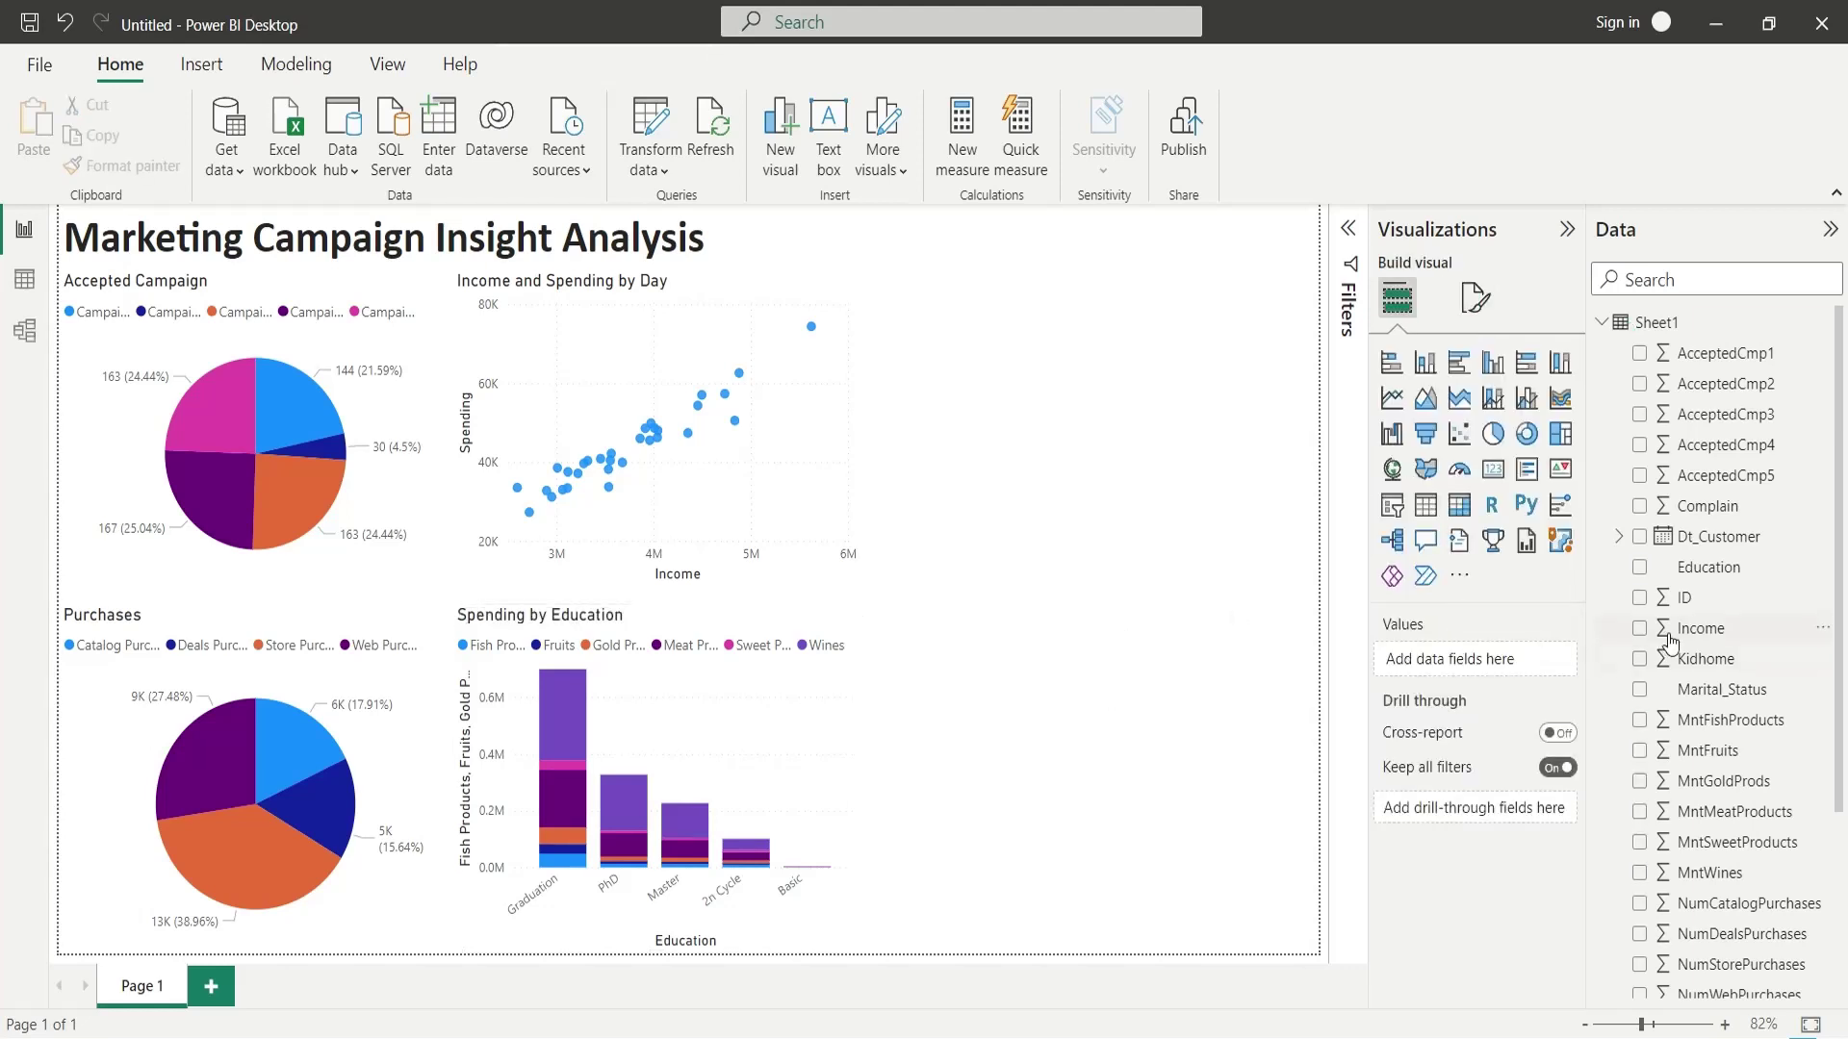
# Add a line and stacked column chart with Dt_Customer on the X axis by Year and Quarter.
pyautogui.click(1492, 399)
pyautogui.moveTo(1718, 537); pyautogui.dragTo(1498, 661)
pyautogui.click(1562, 756)
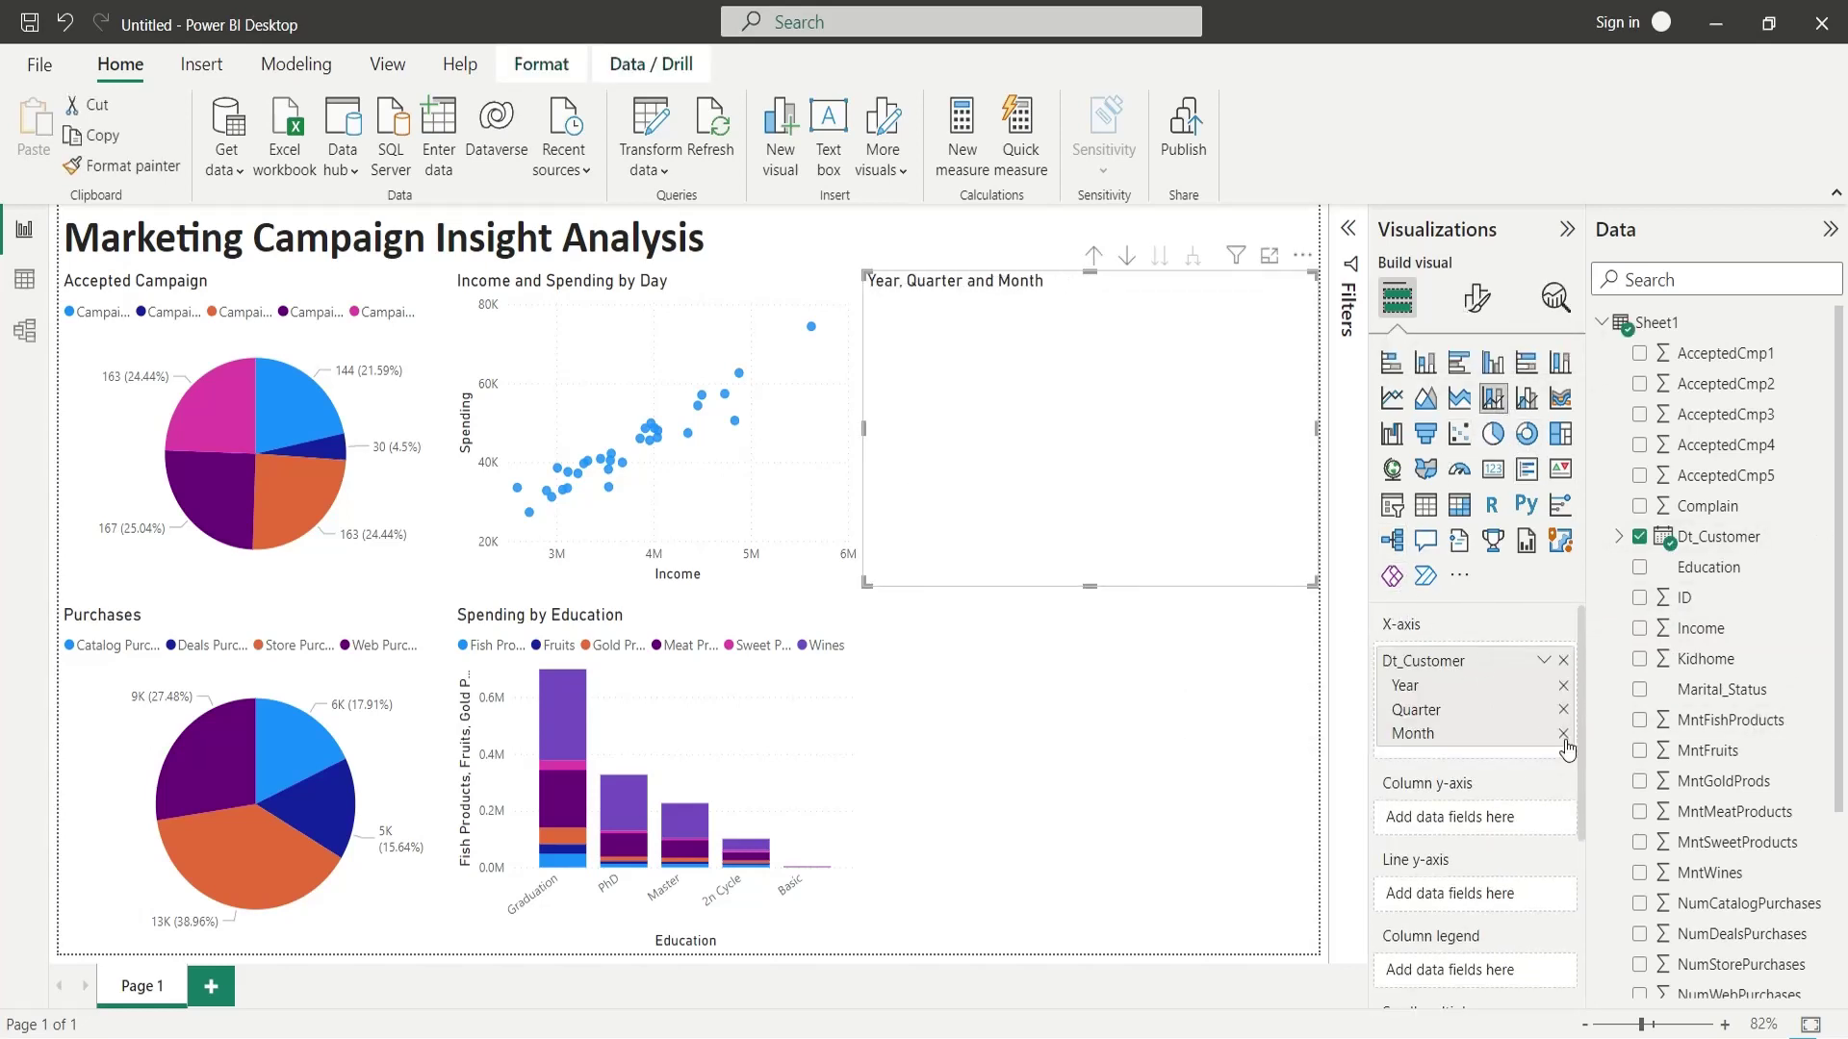
pyautogui.click(1563, 734)
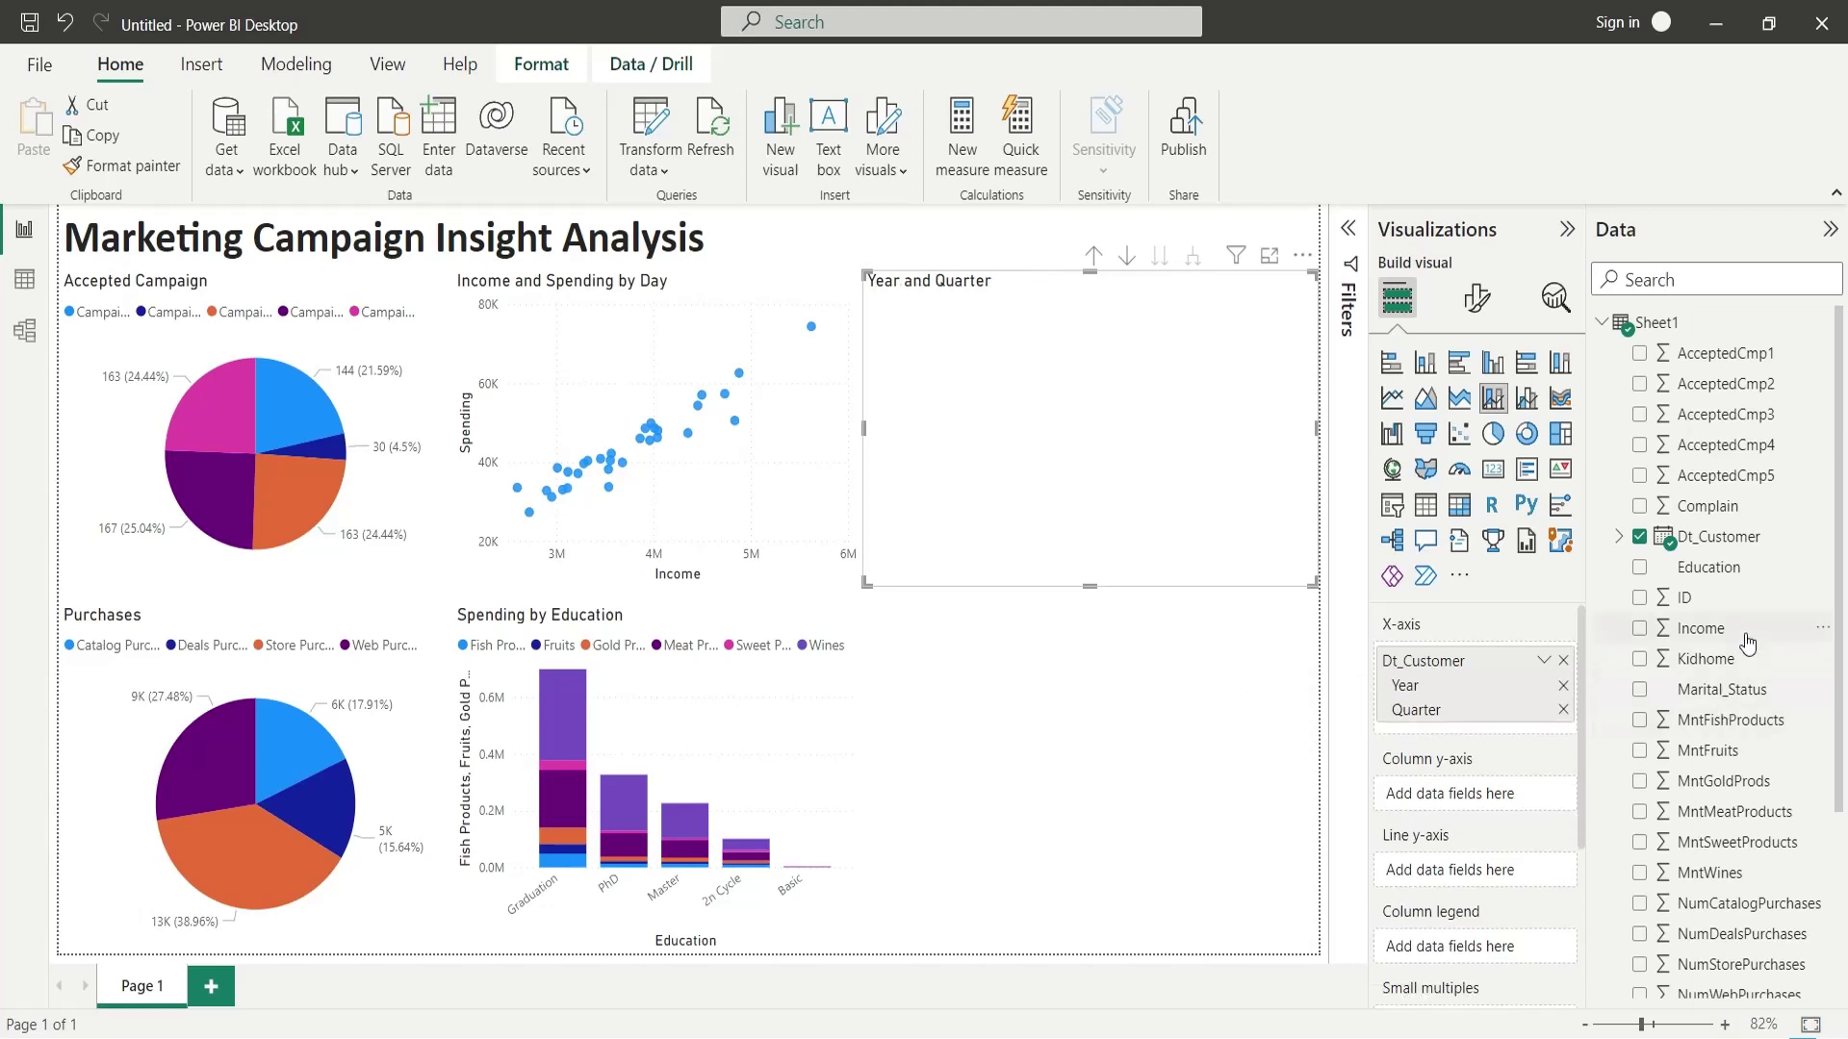
# Plot Income as columns and Spending as the line, both renamed without 'Sum of'.
pyautogui.moveTo(1700, 628); pyautogui.dragTo(1498, 794)
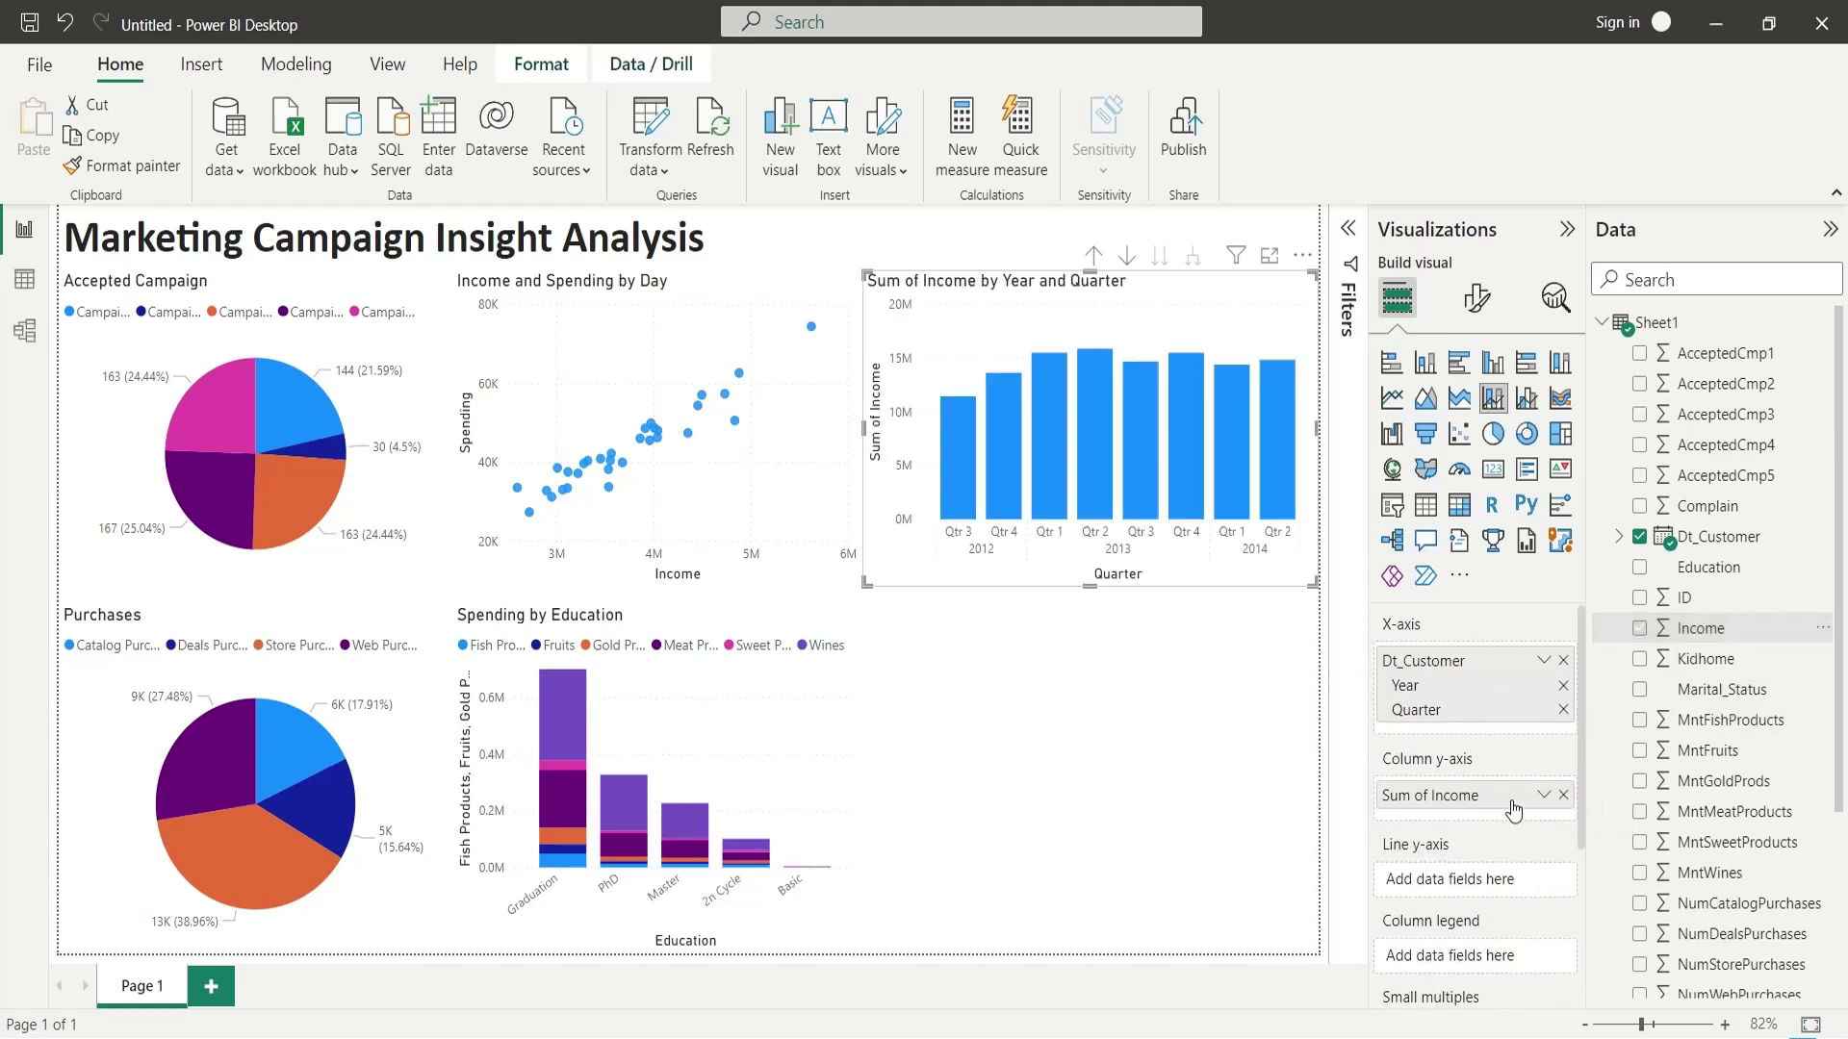
pyautogui.doubleClick(1429, 796)
pyautogui.moveTo(1386, 796); pyautogui.dragTo(1432, 796)
pyautogui.press('BackSpace')
pyautogui.press('Return')
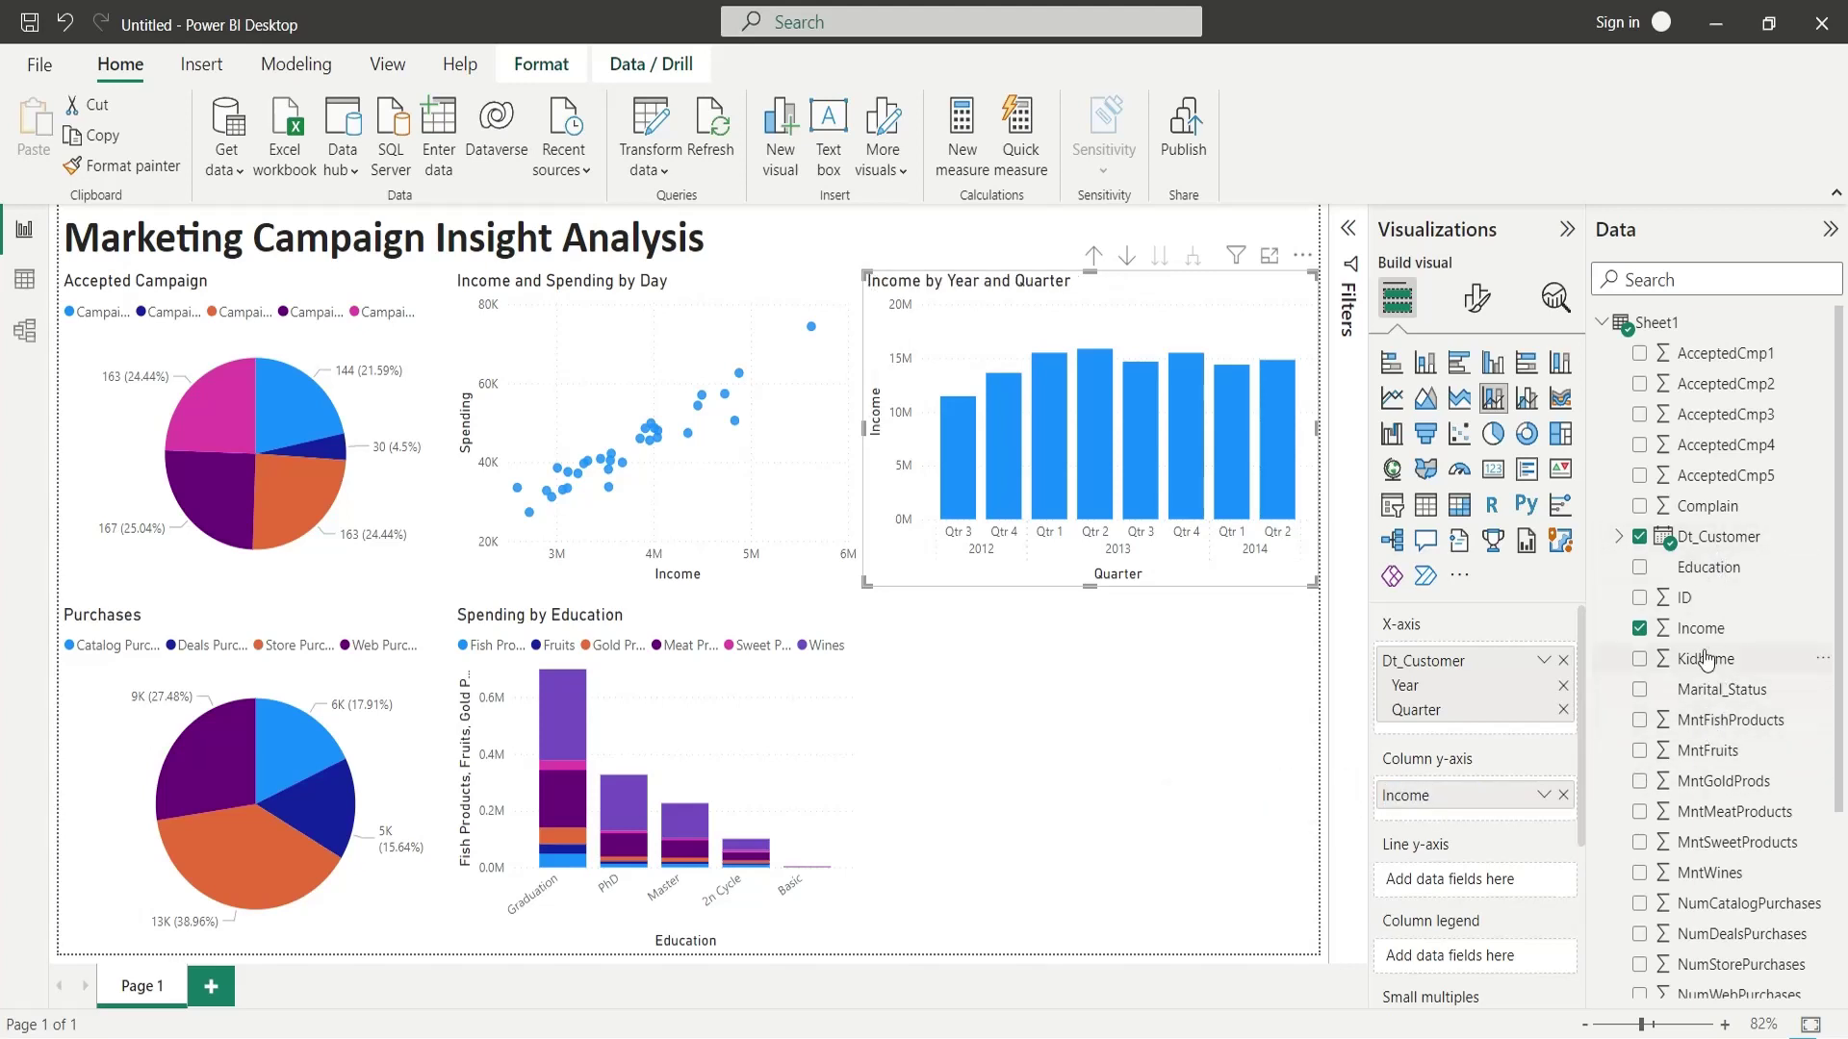
pyautogui.scroll(-5, 1700, 722)
pyautogui.moveTo(1700, 861); pyautogui.dragTo(1383, 880)
pyautogui.press('Delete')
pyautogui.press('Return')
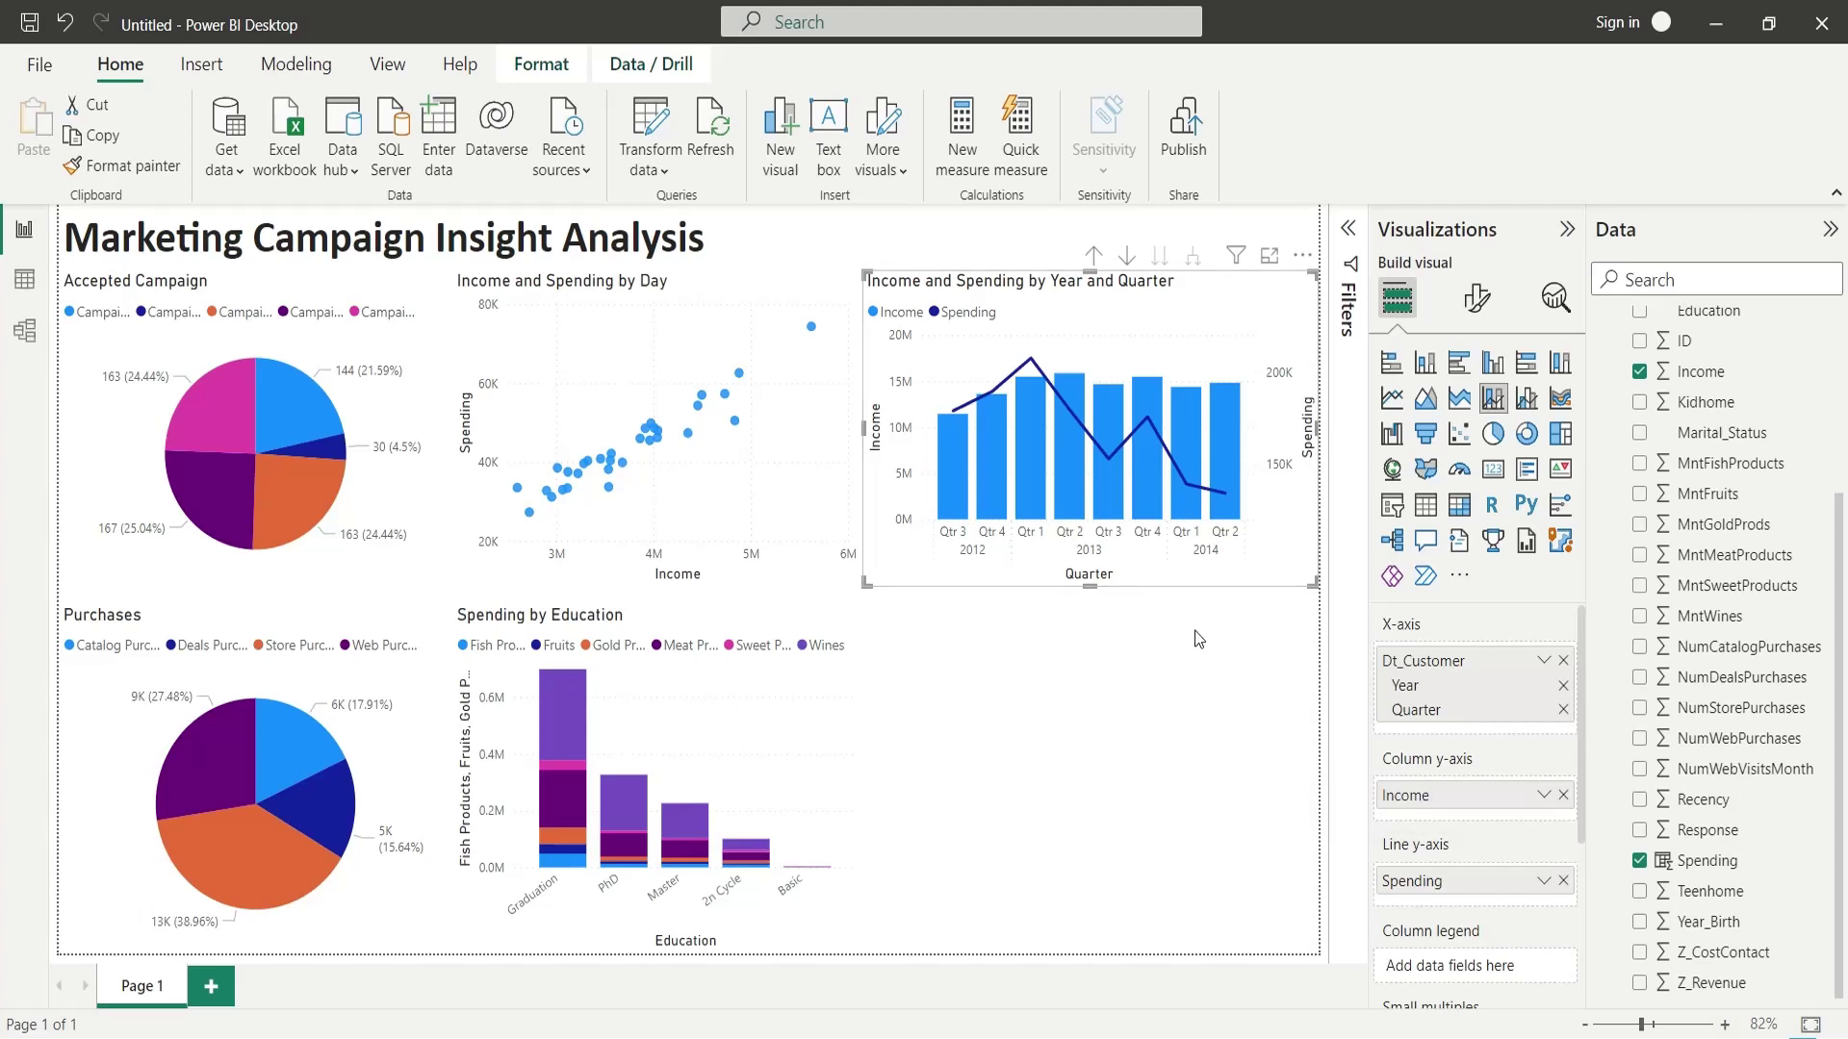
# Add a new column chart plotting Complain, renamed without 'Sum of'.
pyautogui.click(1241, 668)
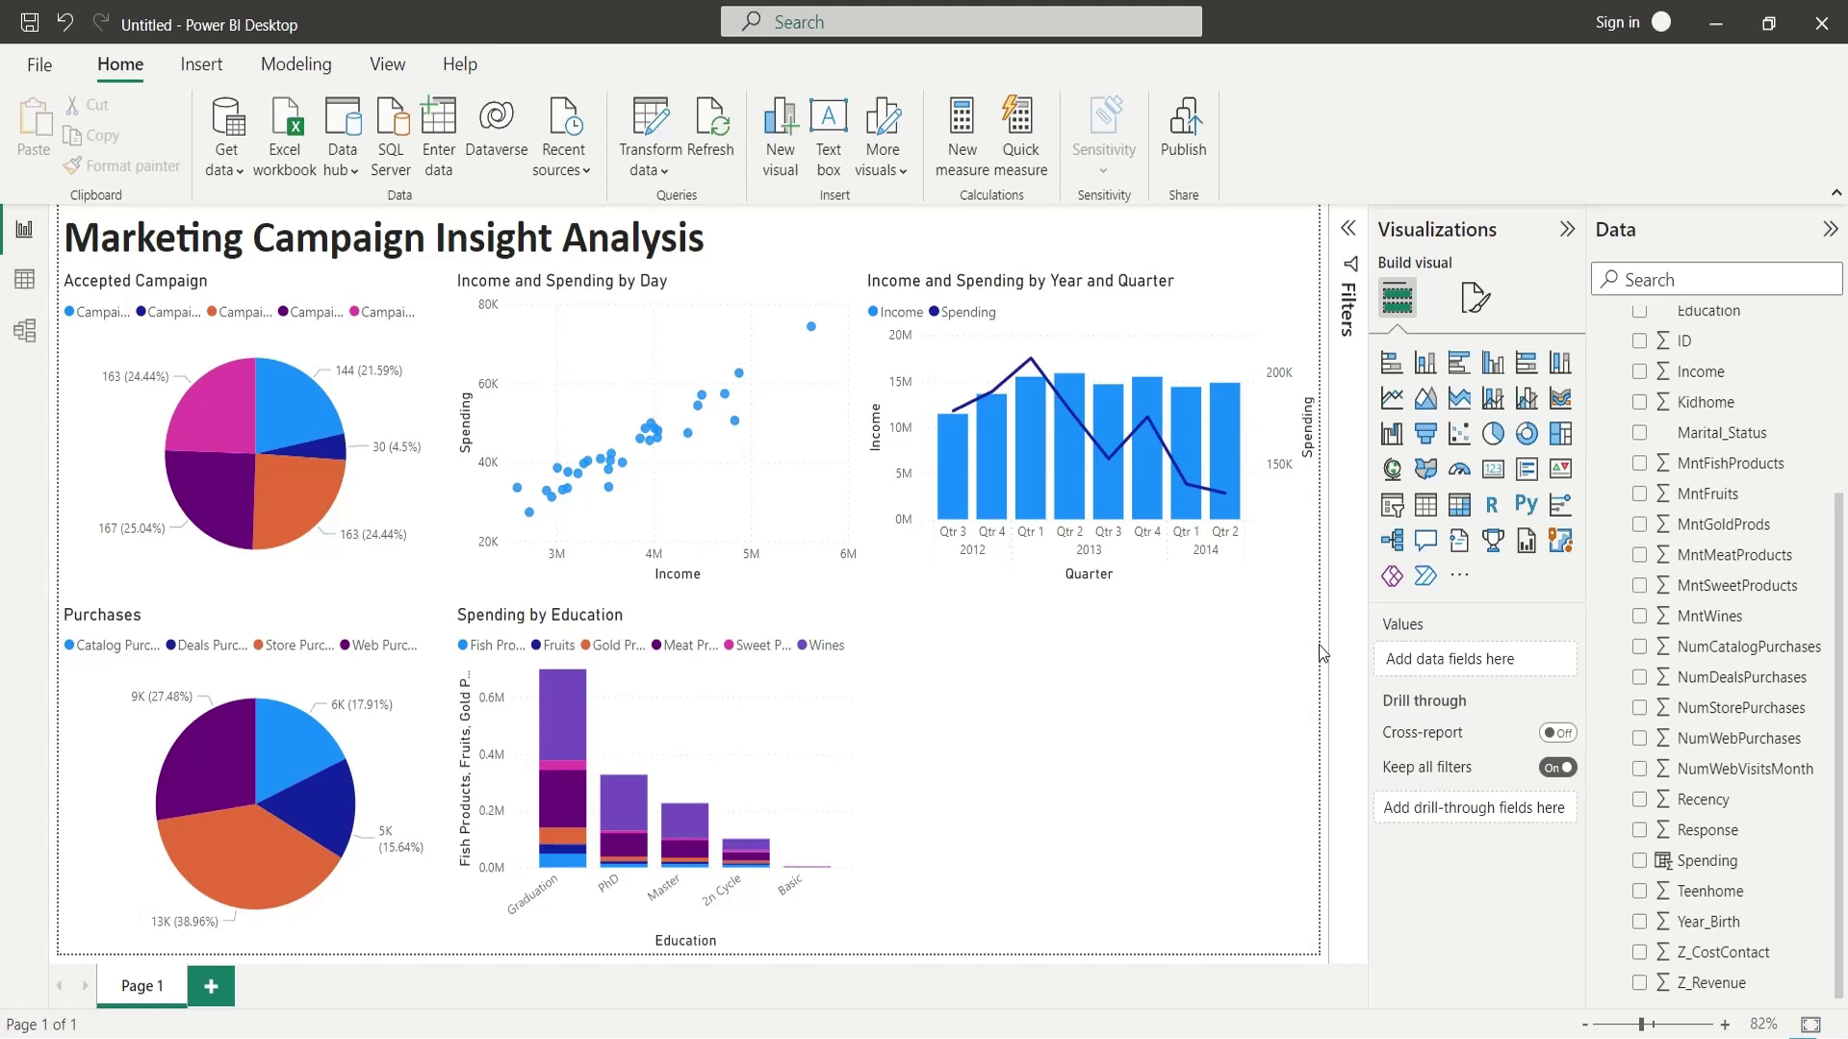
pyautogui.click(1425, 364)
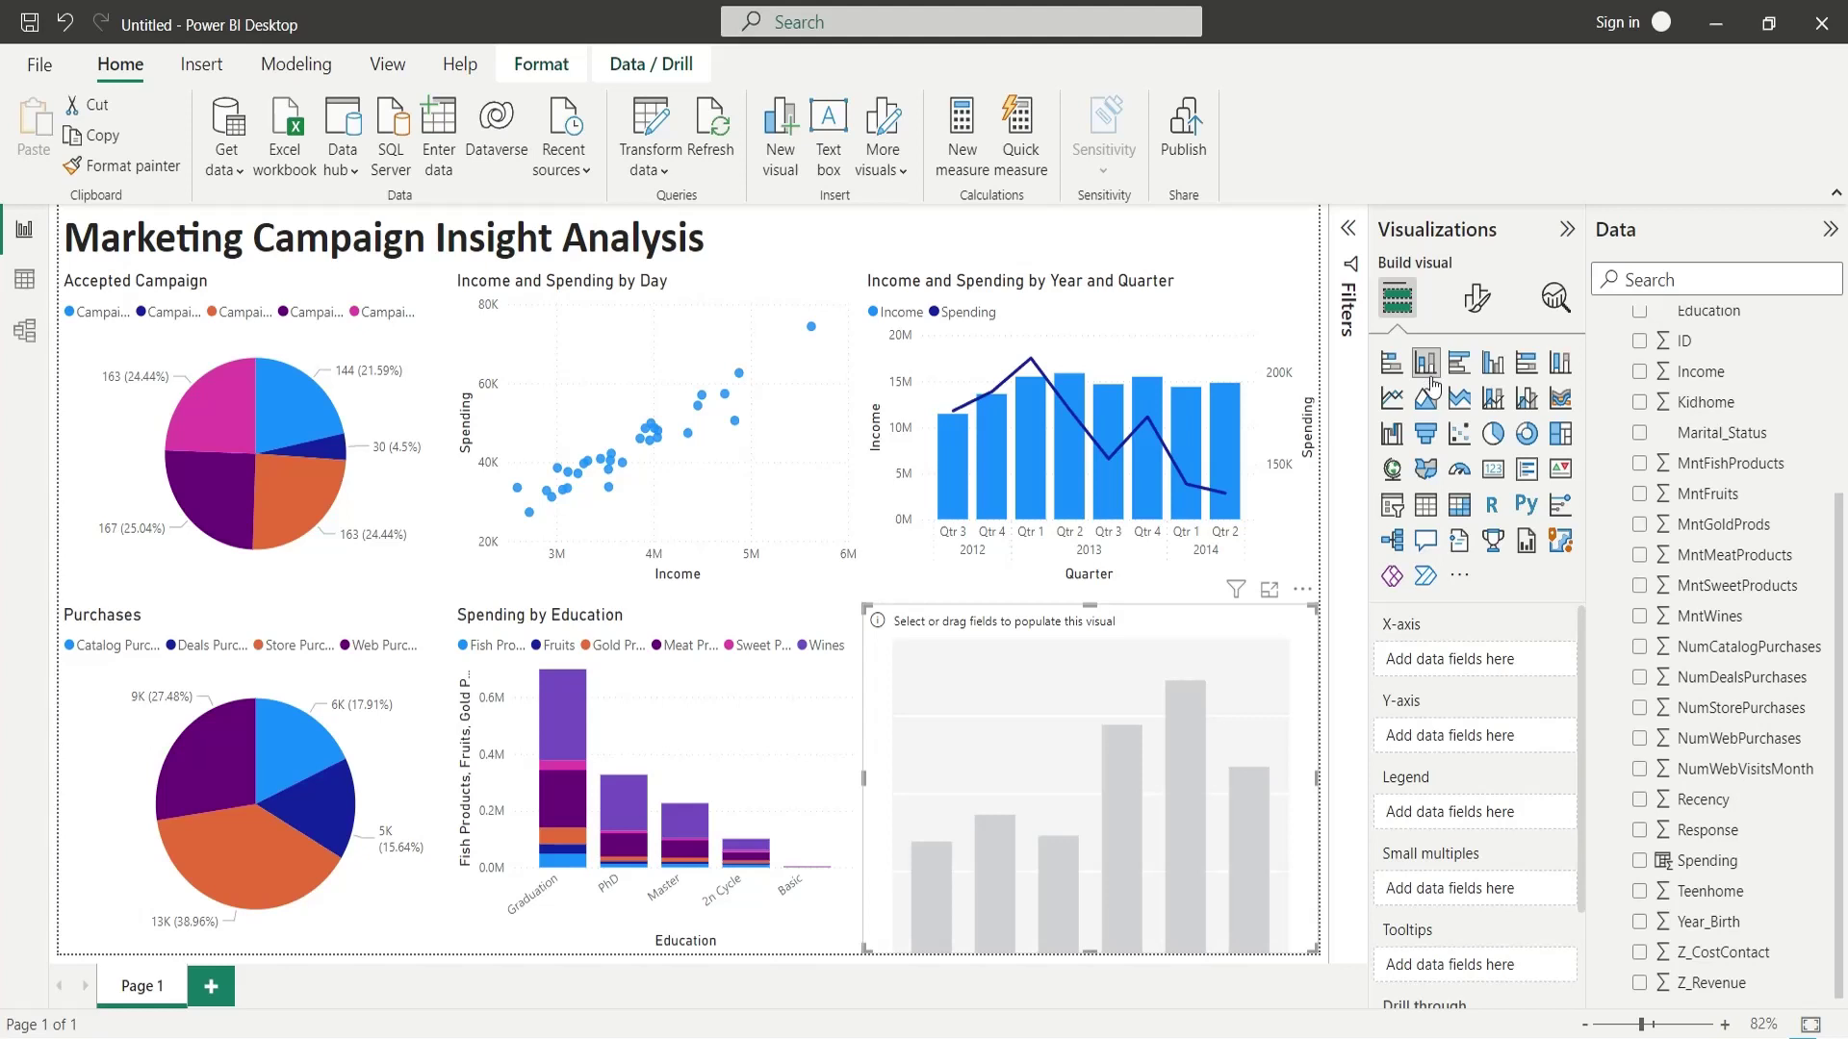
pyautogui.scroll(1, 1660, 842)
pyautogui.scroll(3, 1660, 844)
pyautogui.moveTo(1708, 505)
pyautogui.mouseDown()
pyautogui.moveTo(1628, 621)
pyautogui.moveTo(1502, 736)
pyautogui.mouseUp()
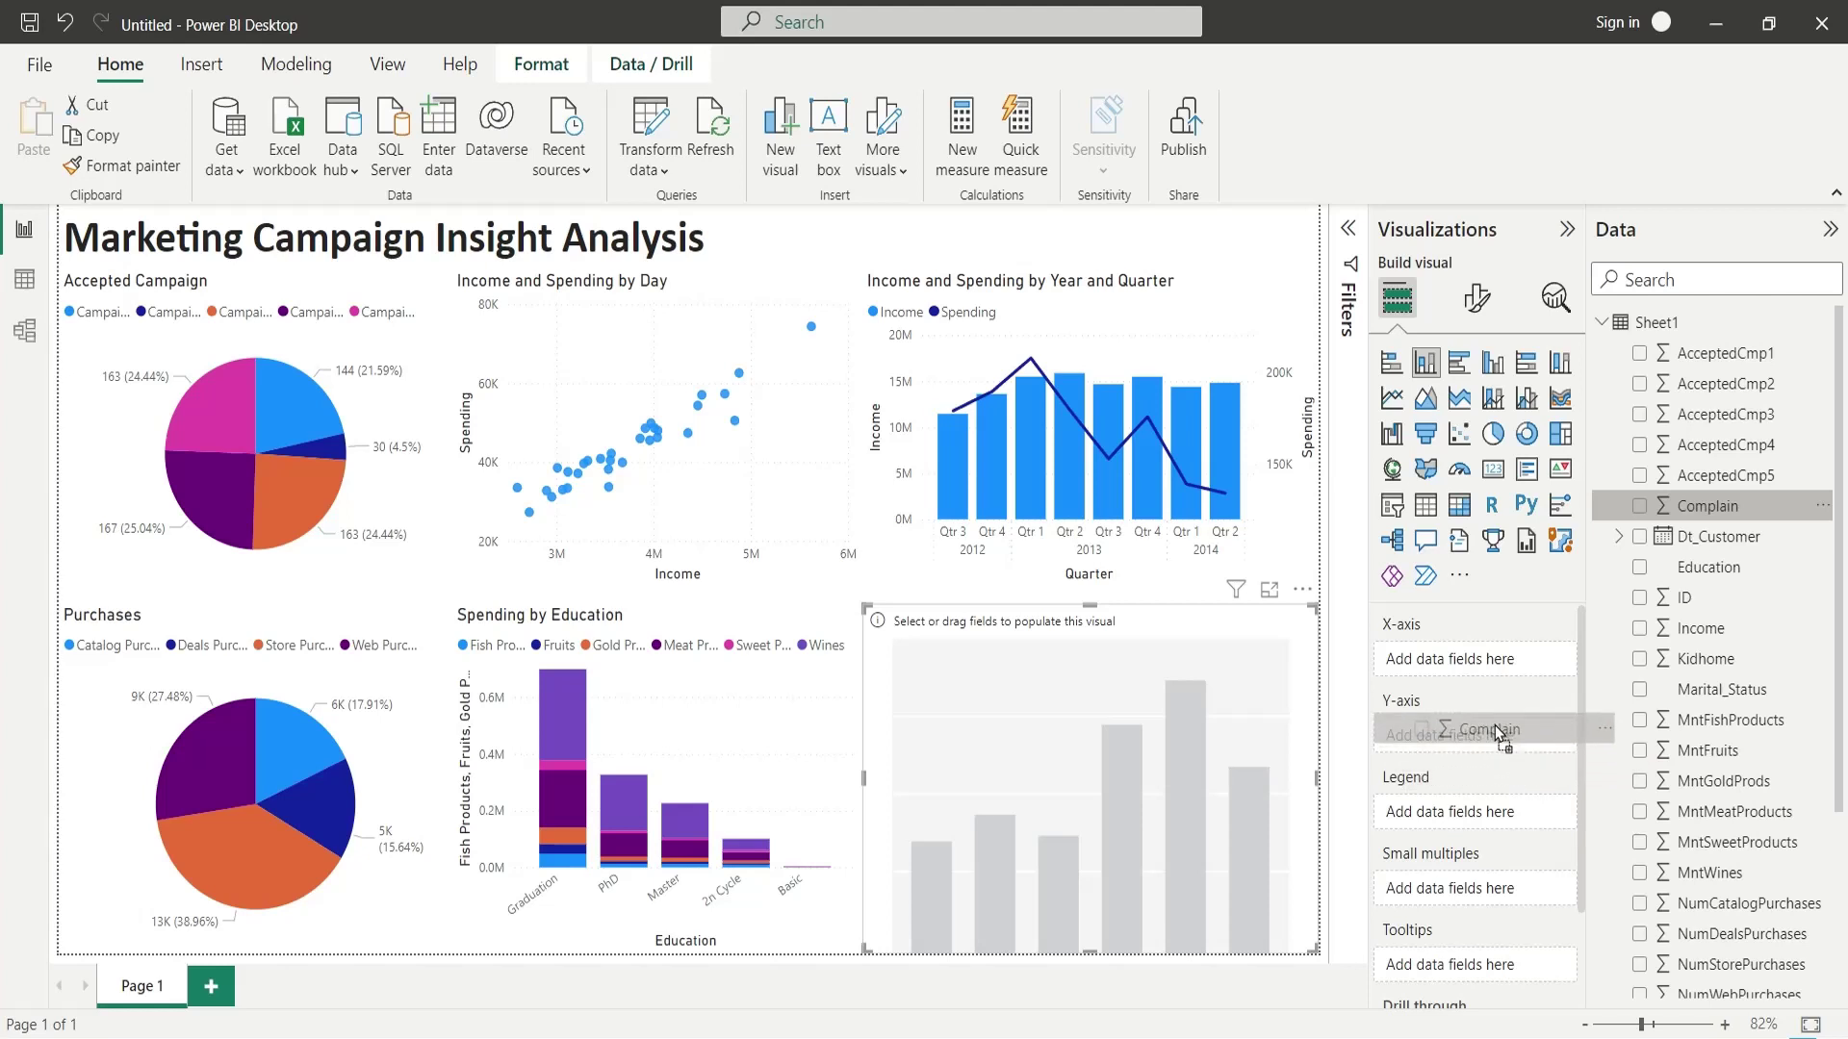
pyautogui.moveTo(1501, 736); pyautogui.dragTo(1383, 738)
pyautogui.doubleClick(1444, 737)
pyautogui.press('Delete')
pyautogui.press('Return')
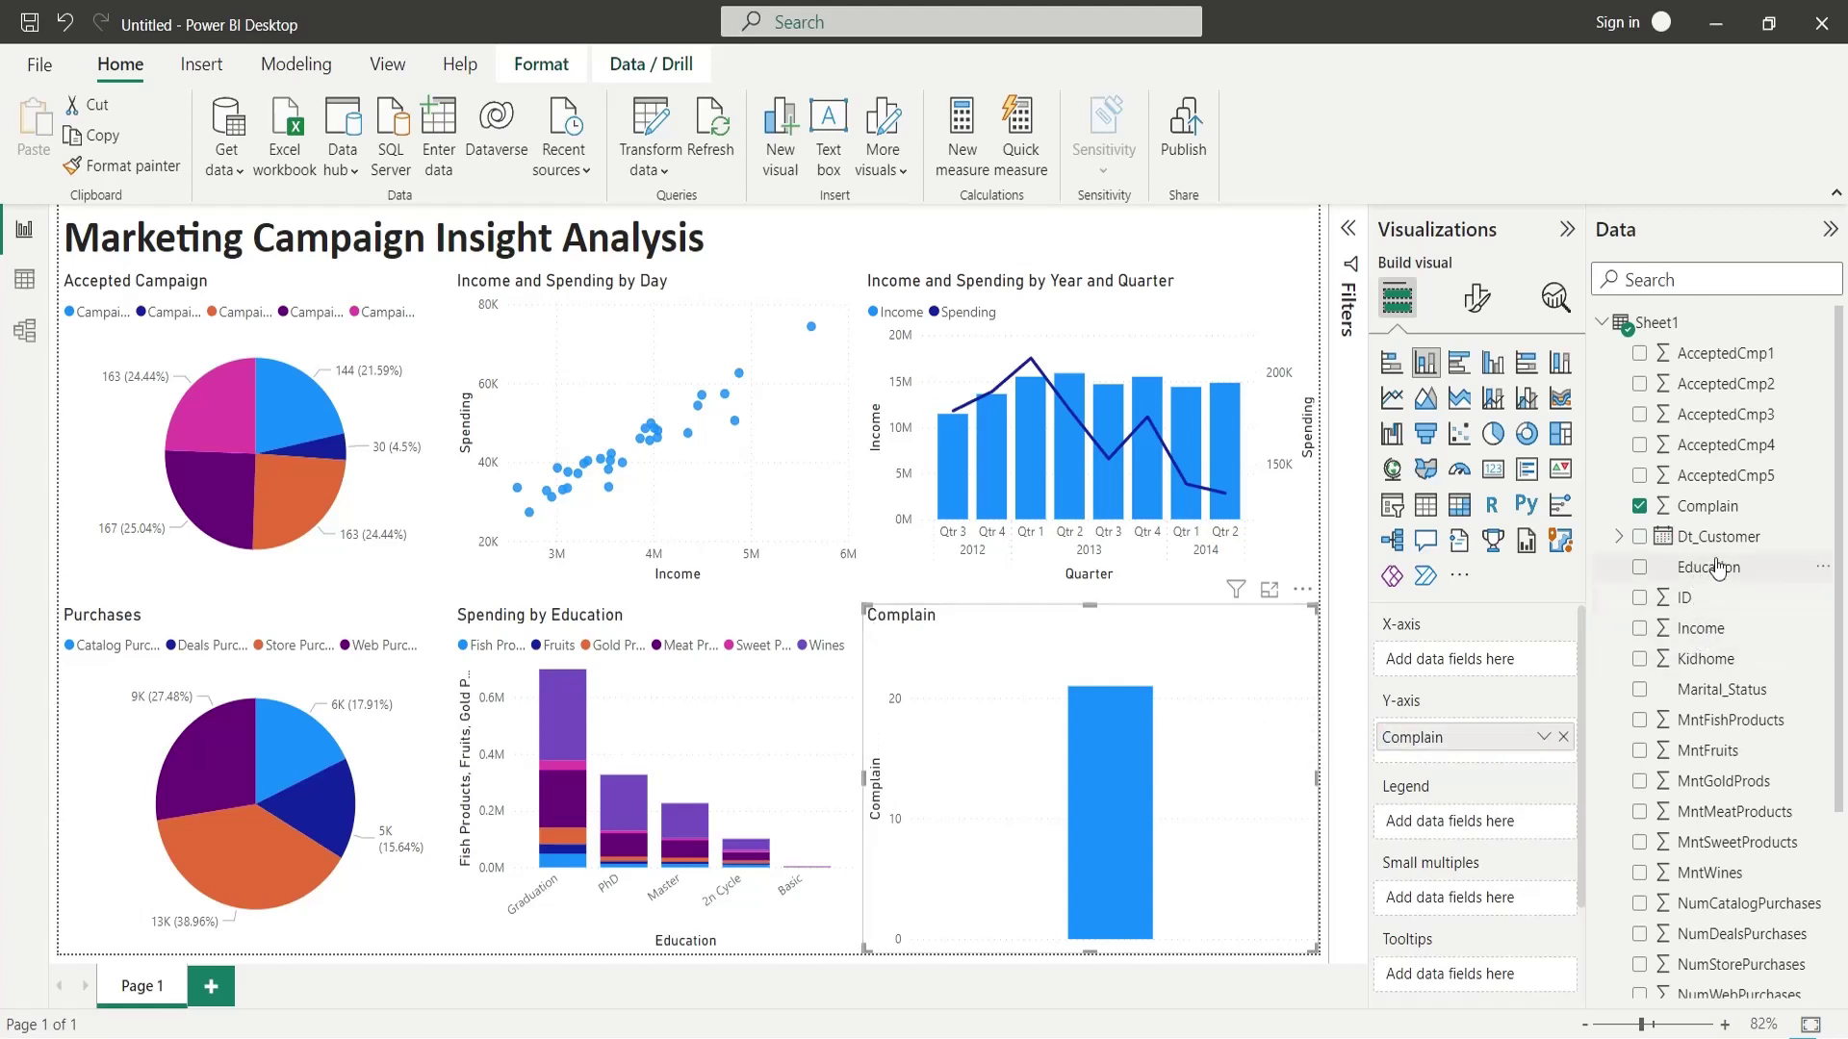
# Put Dt_Customer on the X axis, keeping only Year and Quarter.
pyautogui.moveTo(1717, 538); pyautogui.dragTo(1472, 659)
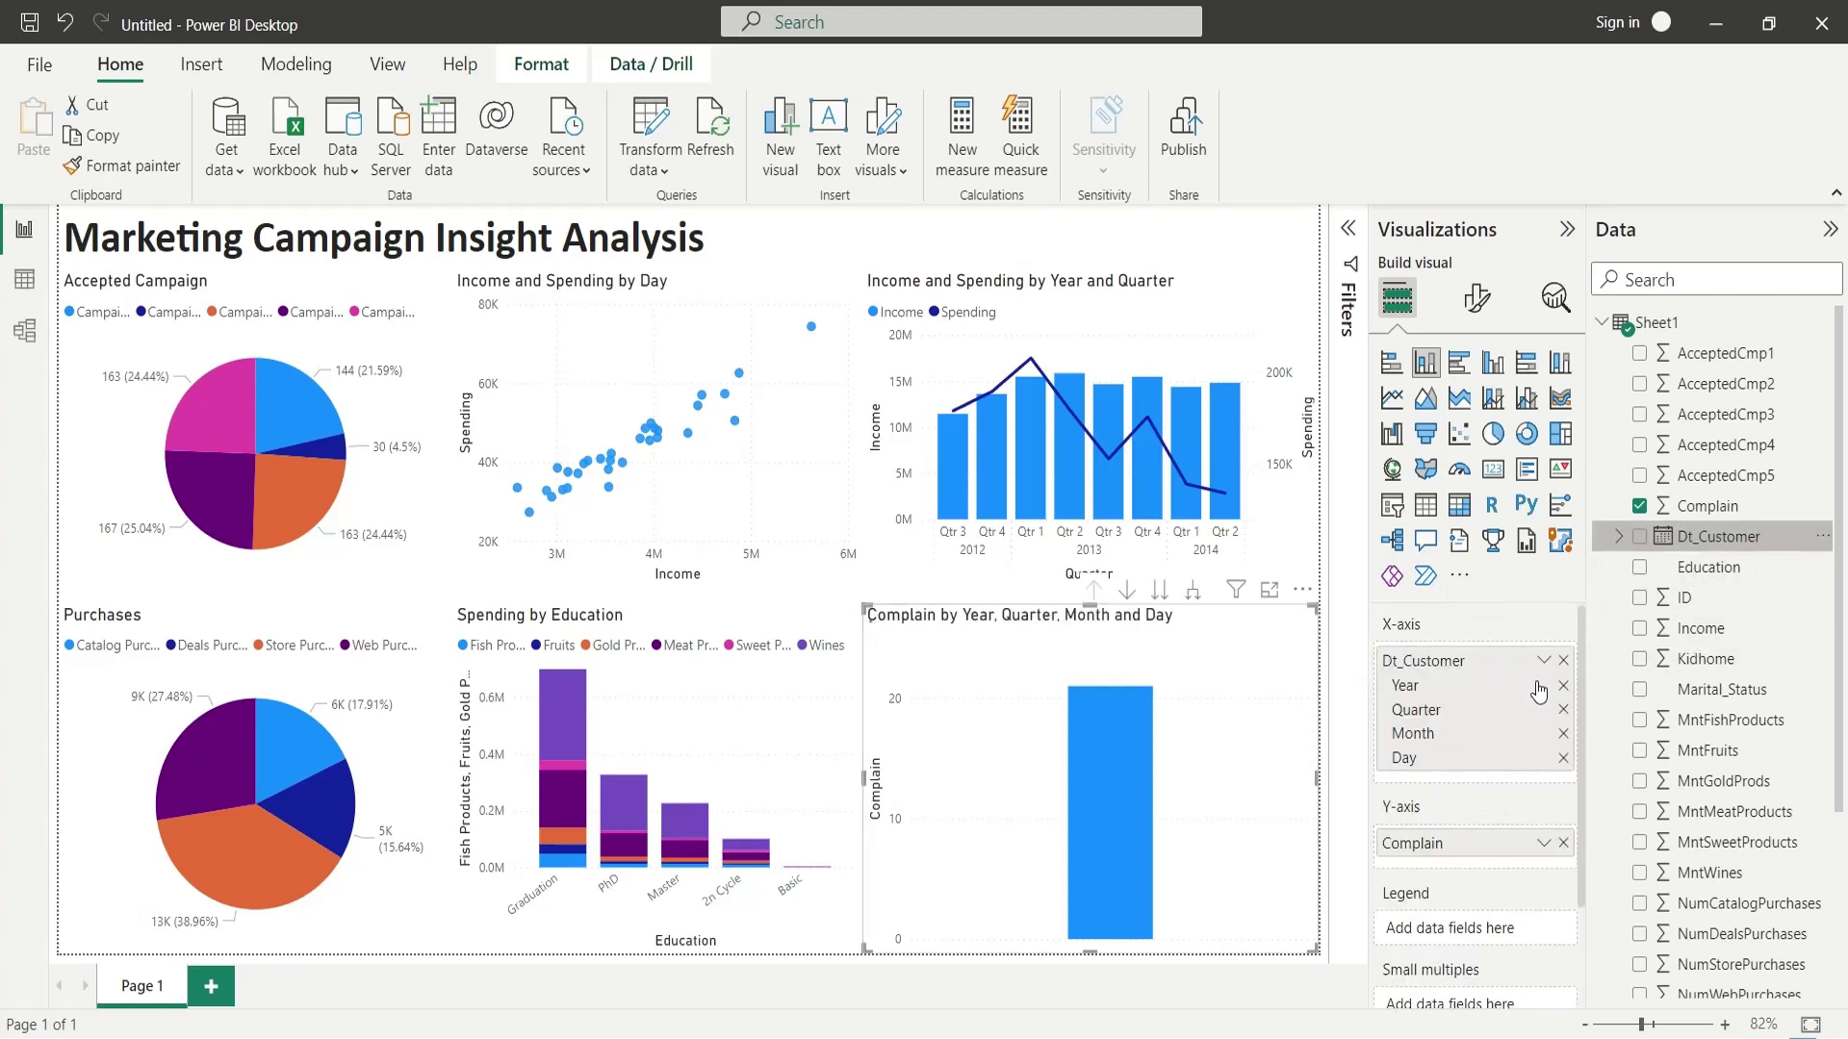
pyautogui.click(1563, 735)
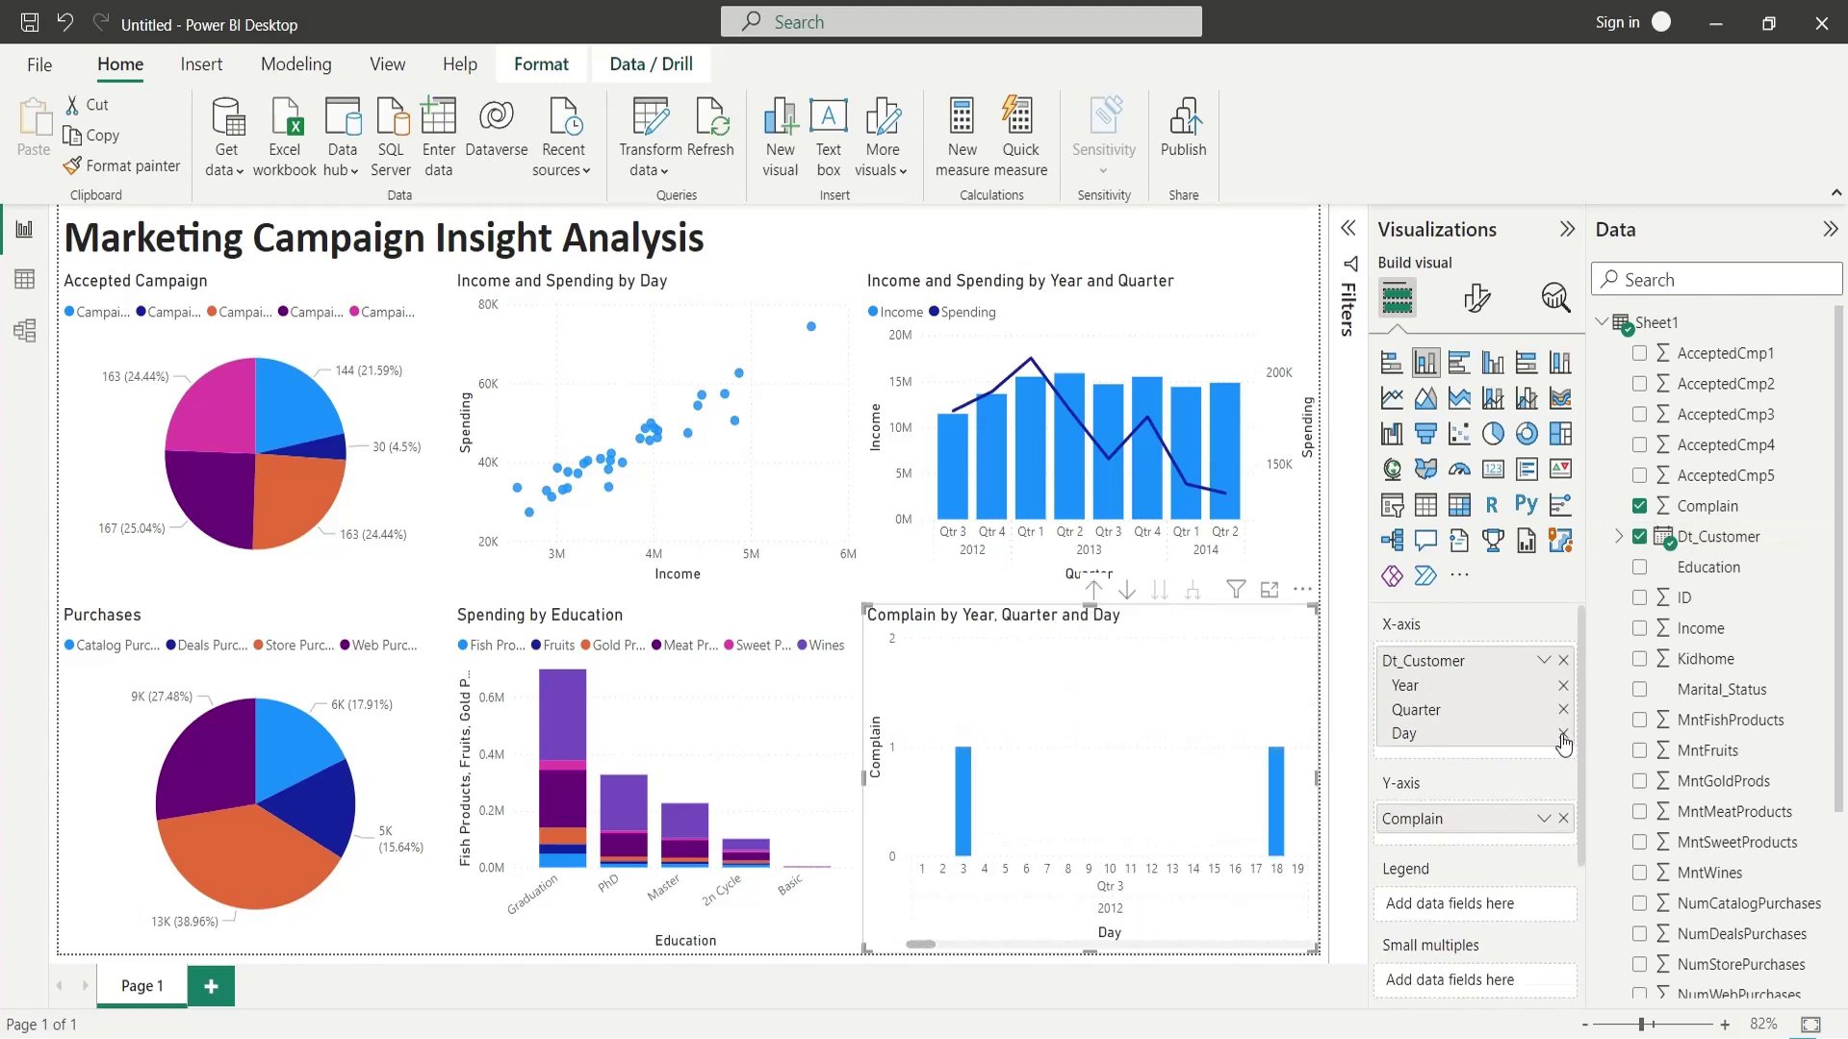
pyautogui.click(1564, 734)
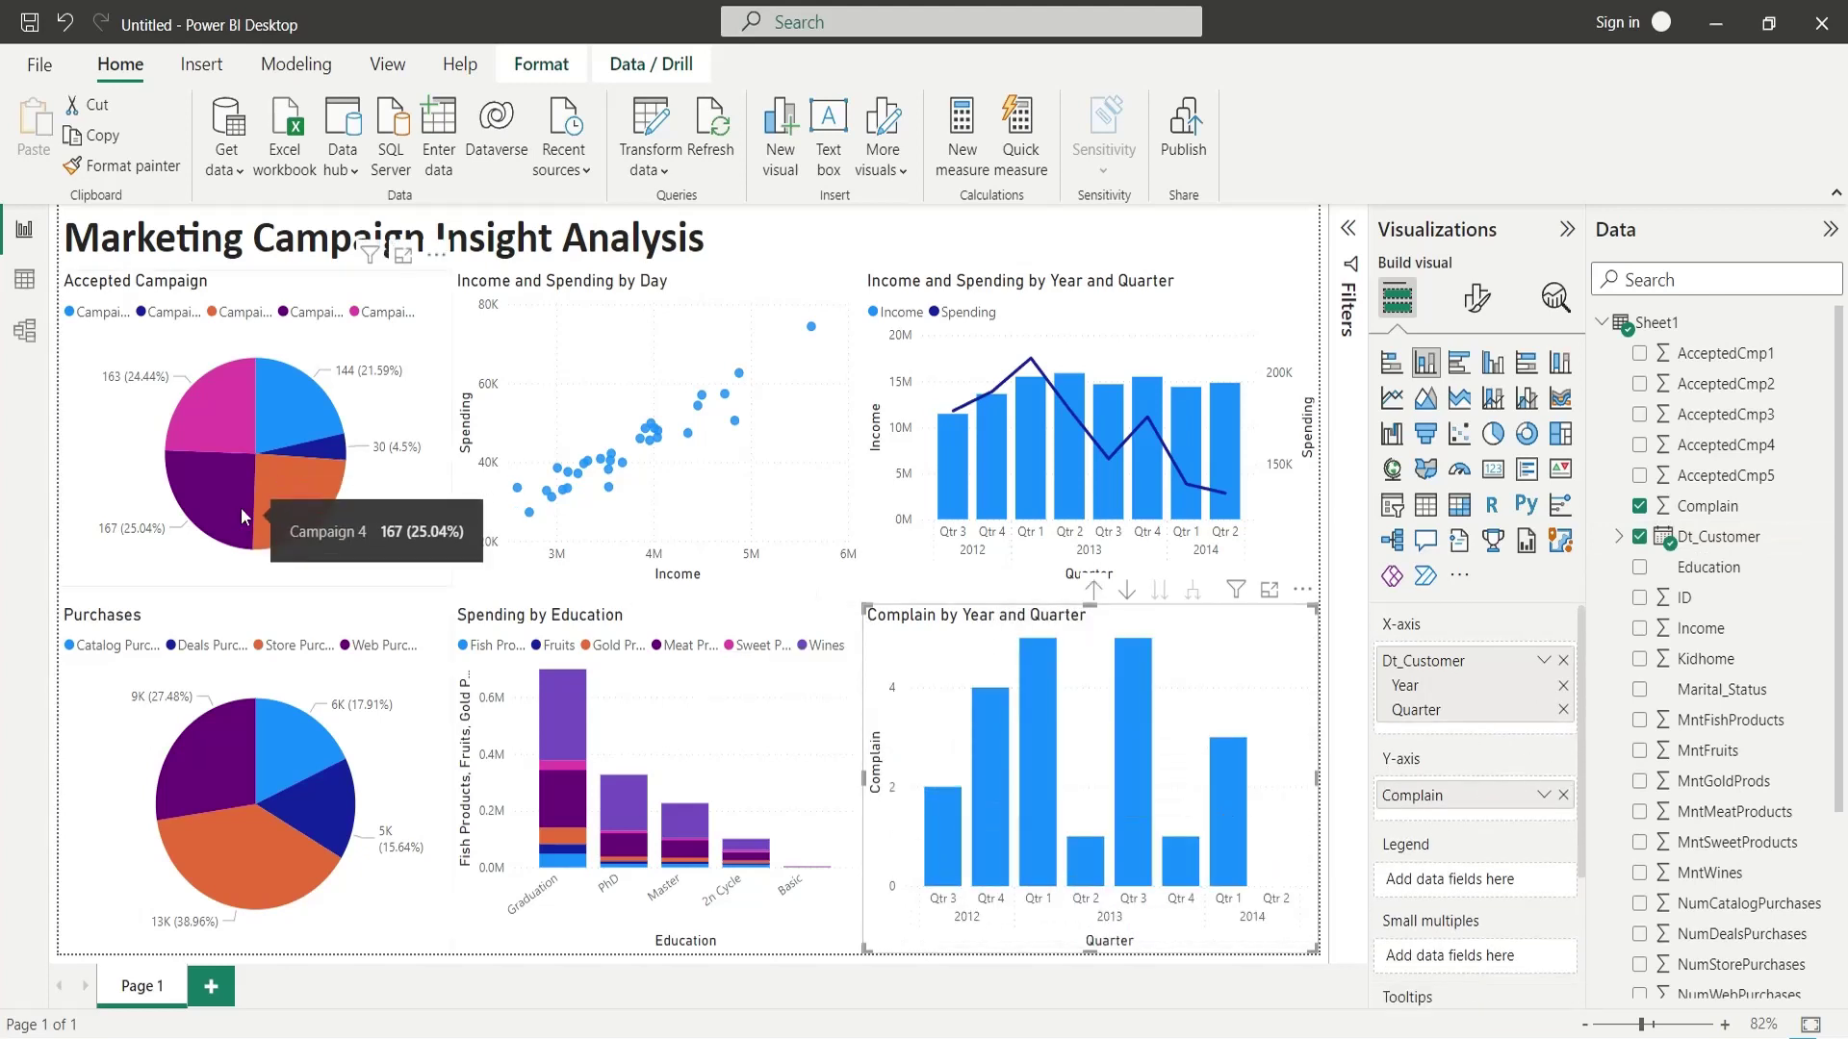
# Cross-highlight the dashboard by each Campaign 1–5 slice in the campaign pie chart.
pyautogui.moveTo(218, 412)
pyautogui.click(231, 406)
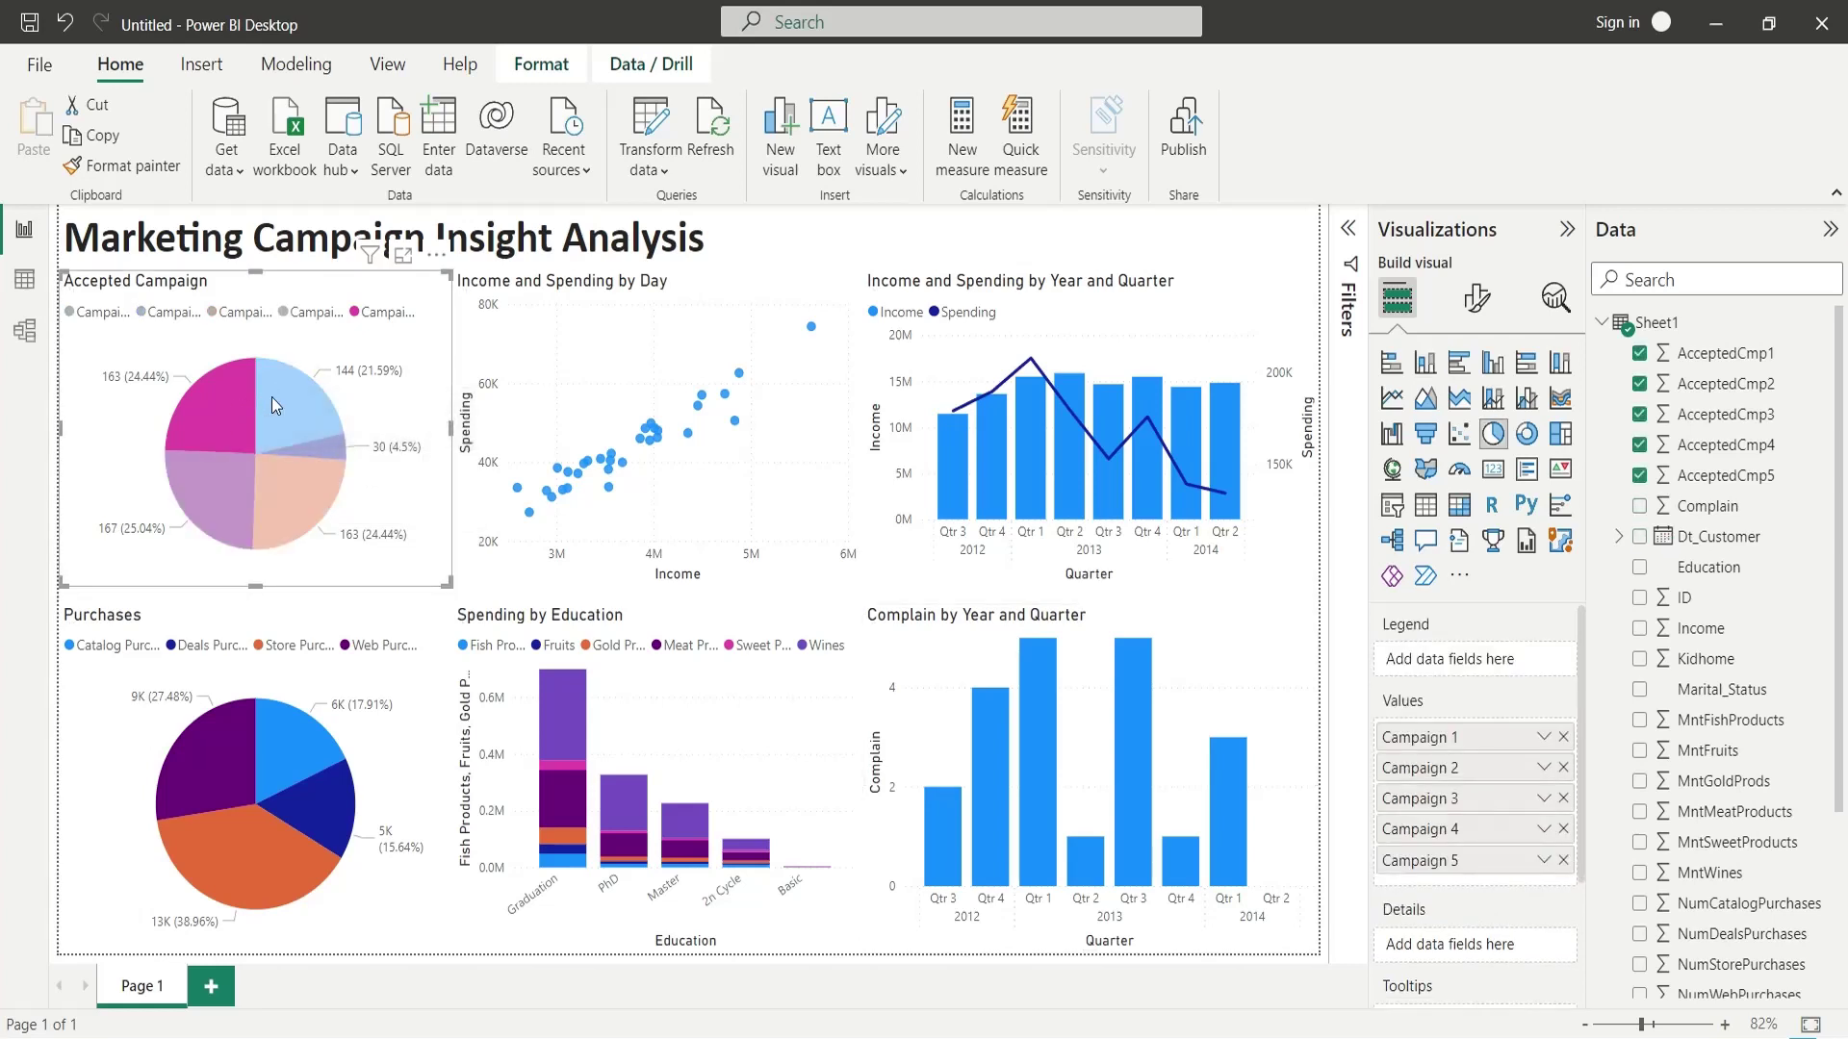
pyautogui.click(319, 449)
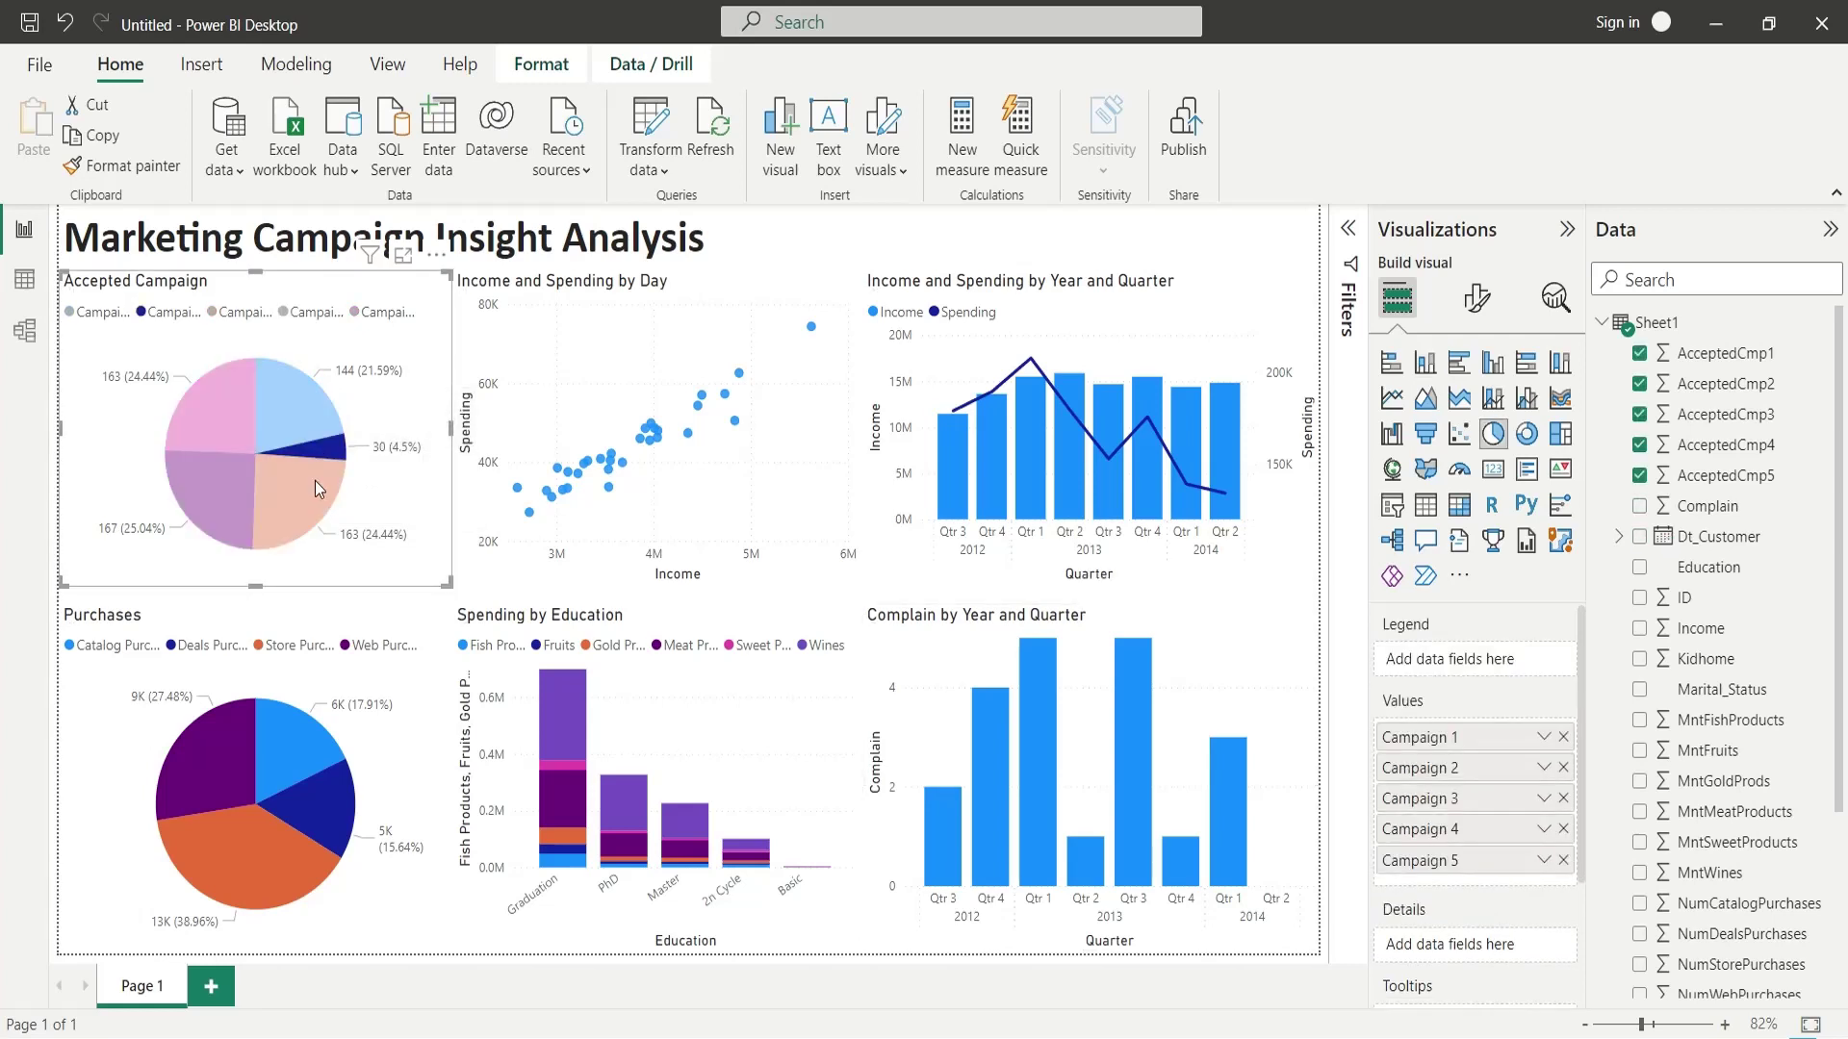
pyautogui.click(315, 481)
pyautogui.click(235, 514)
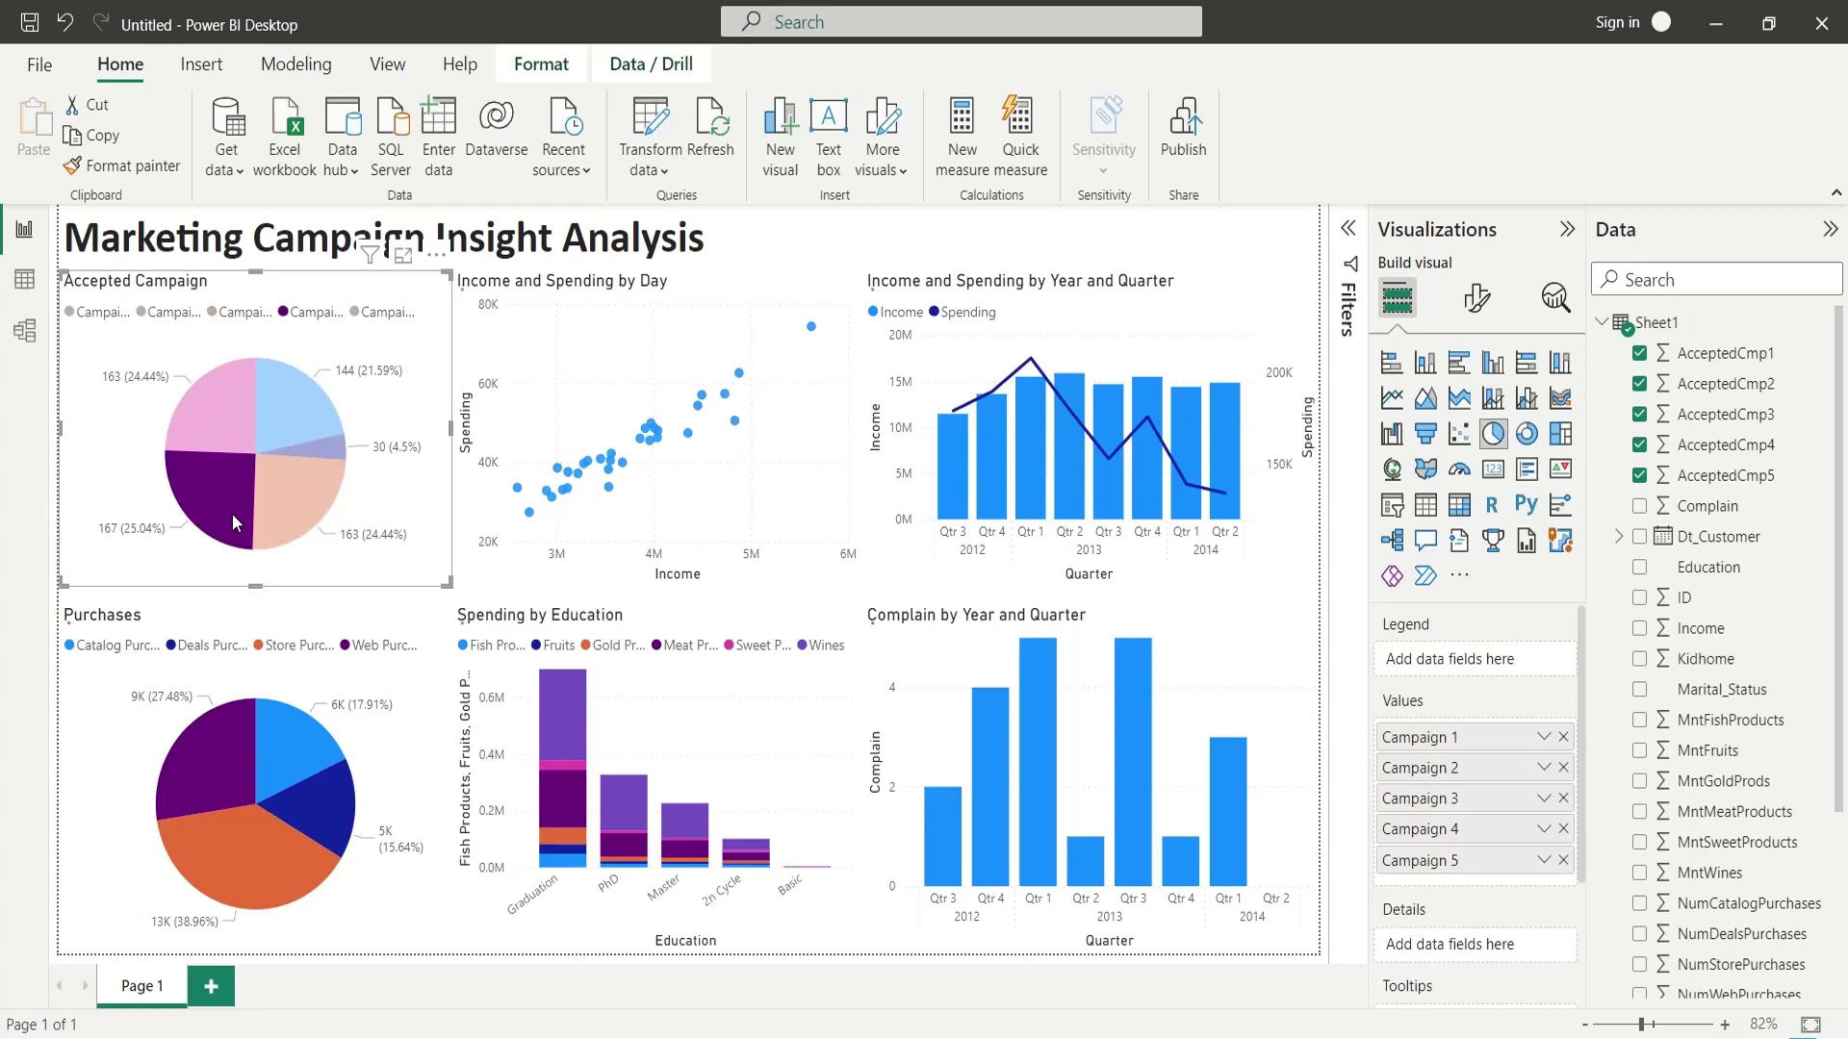
pyautogui.click(223, 432)
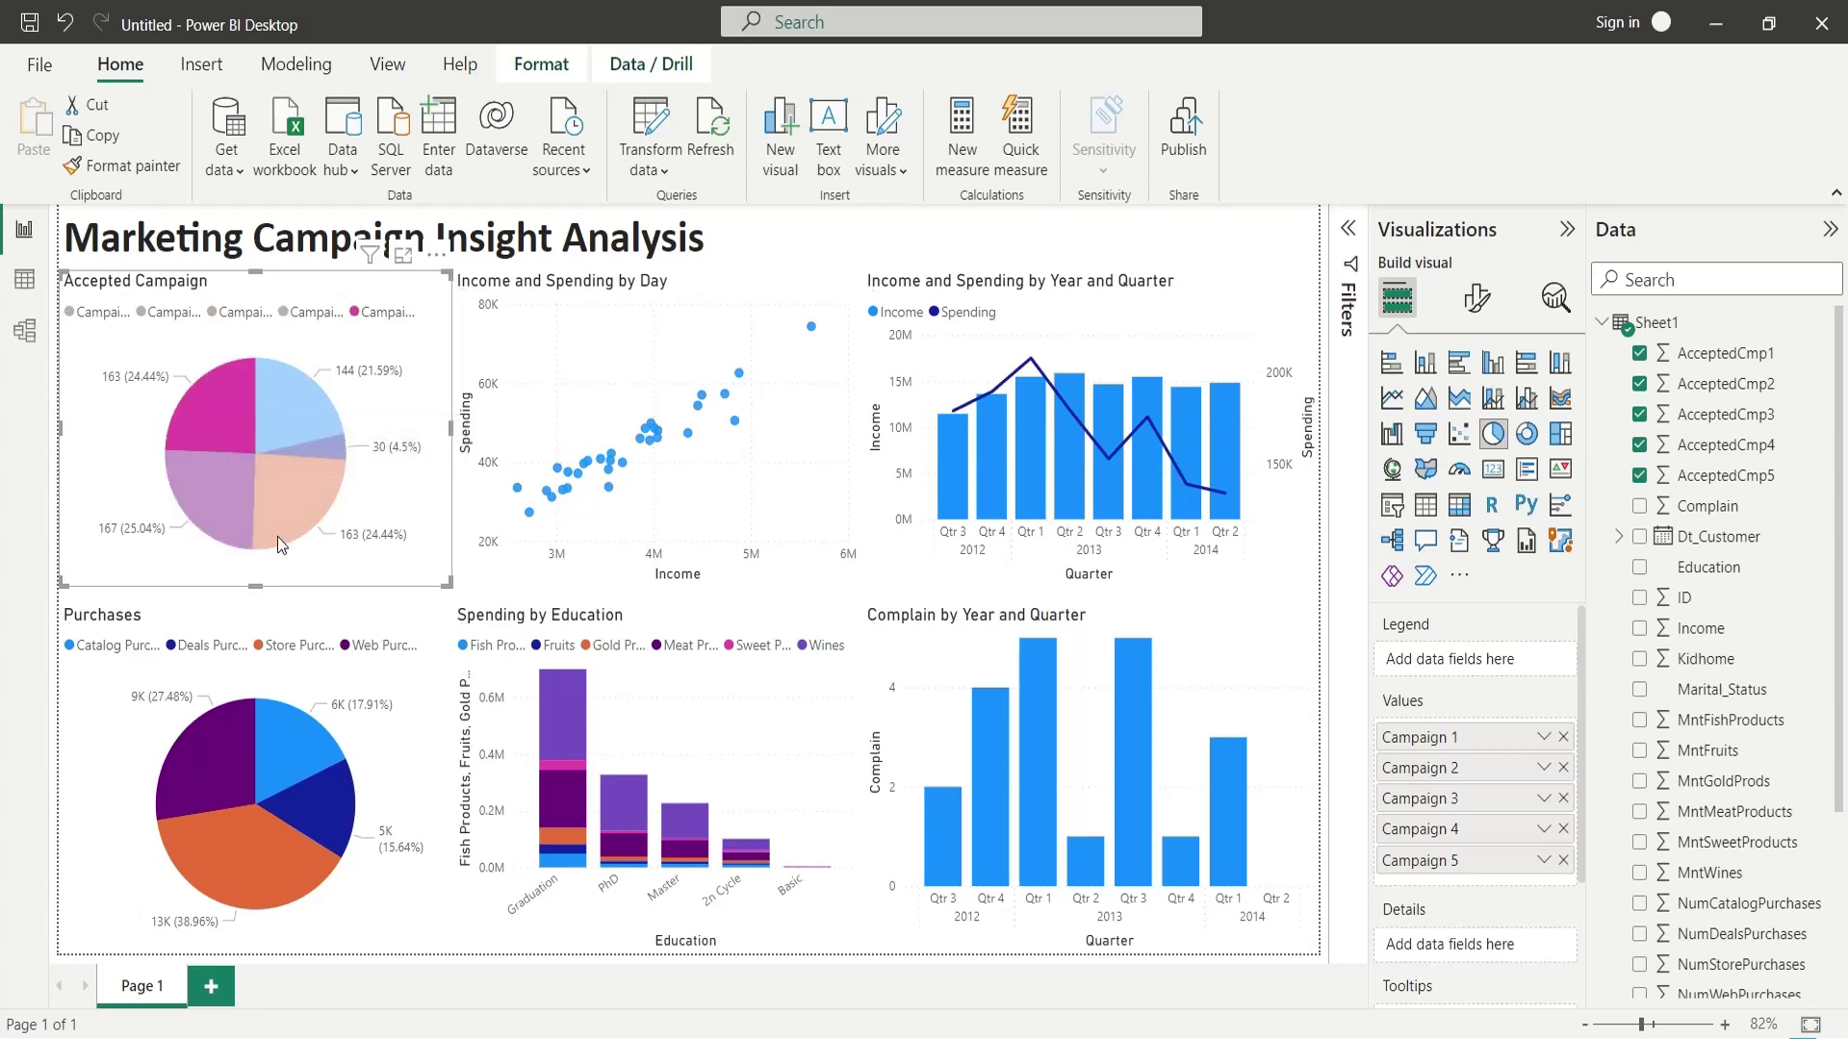
# Highlight Web, Store and Catalog Purchases in turn in the Purchases pie chart.
pyautogui.click(221, 750)
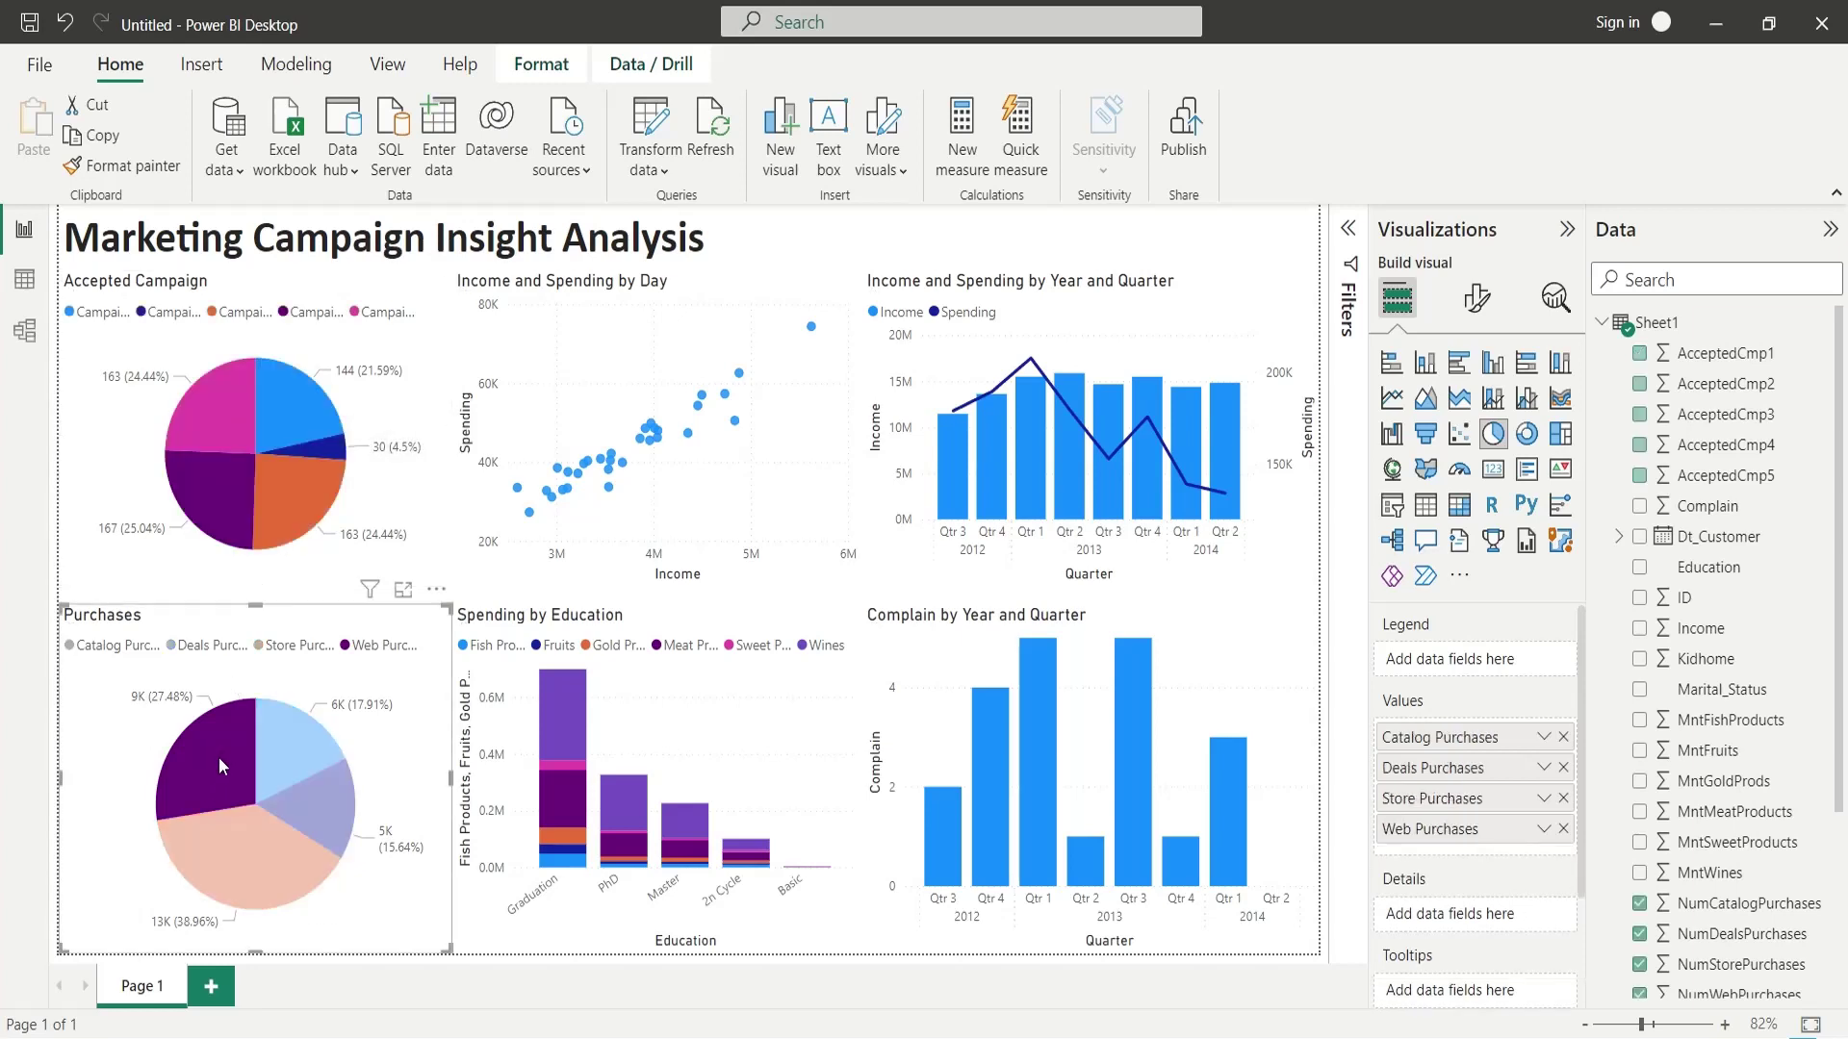
pyautogui.click(246, 840)
pyautogui.click(302, 811)
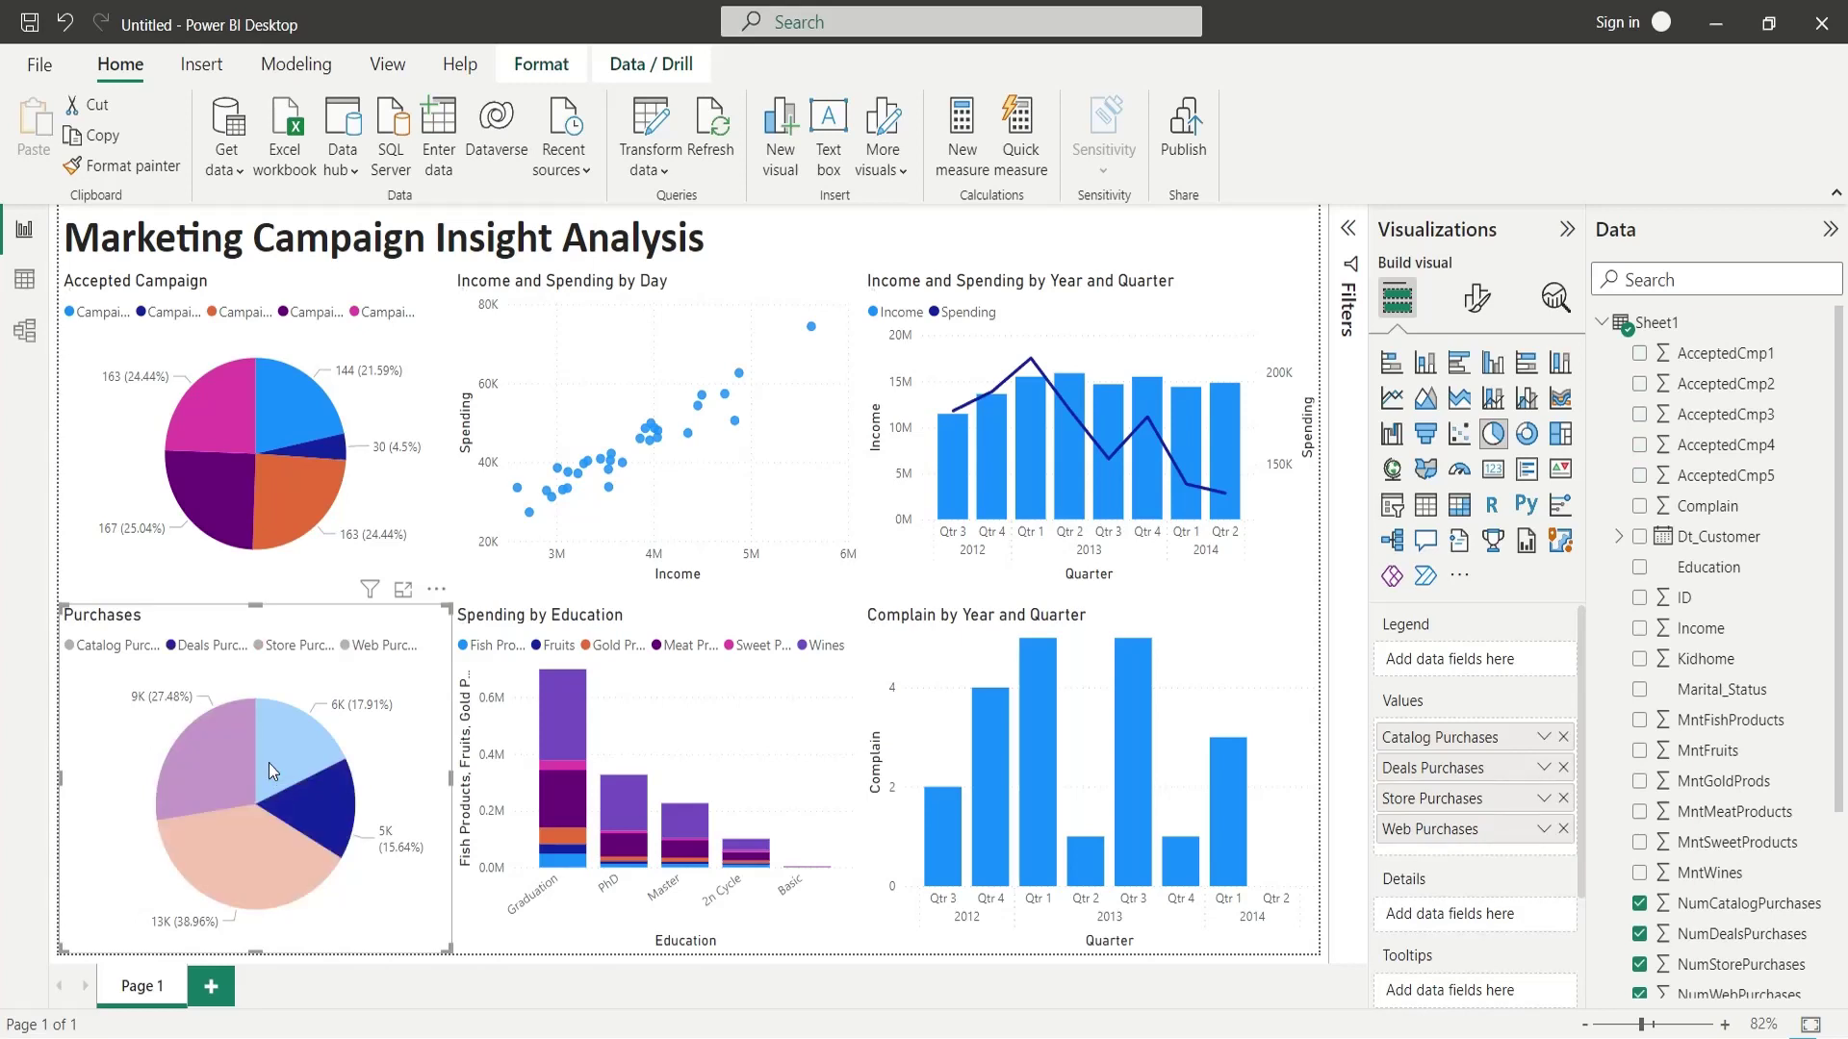
pyautogui.click(268, 762)
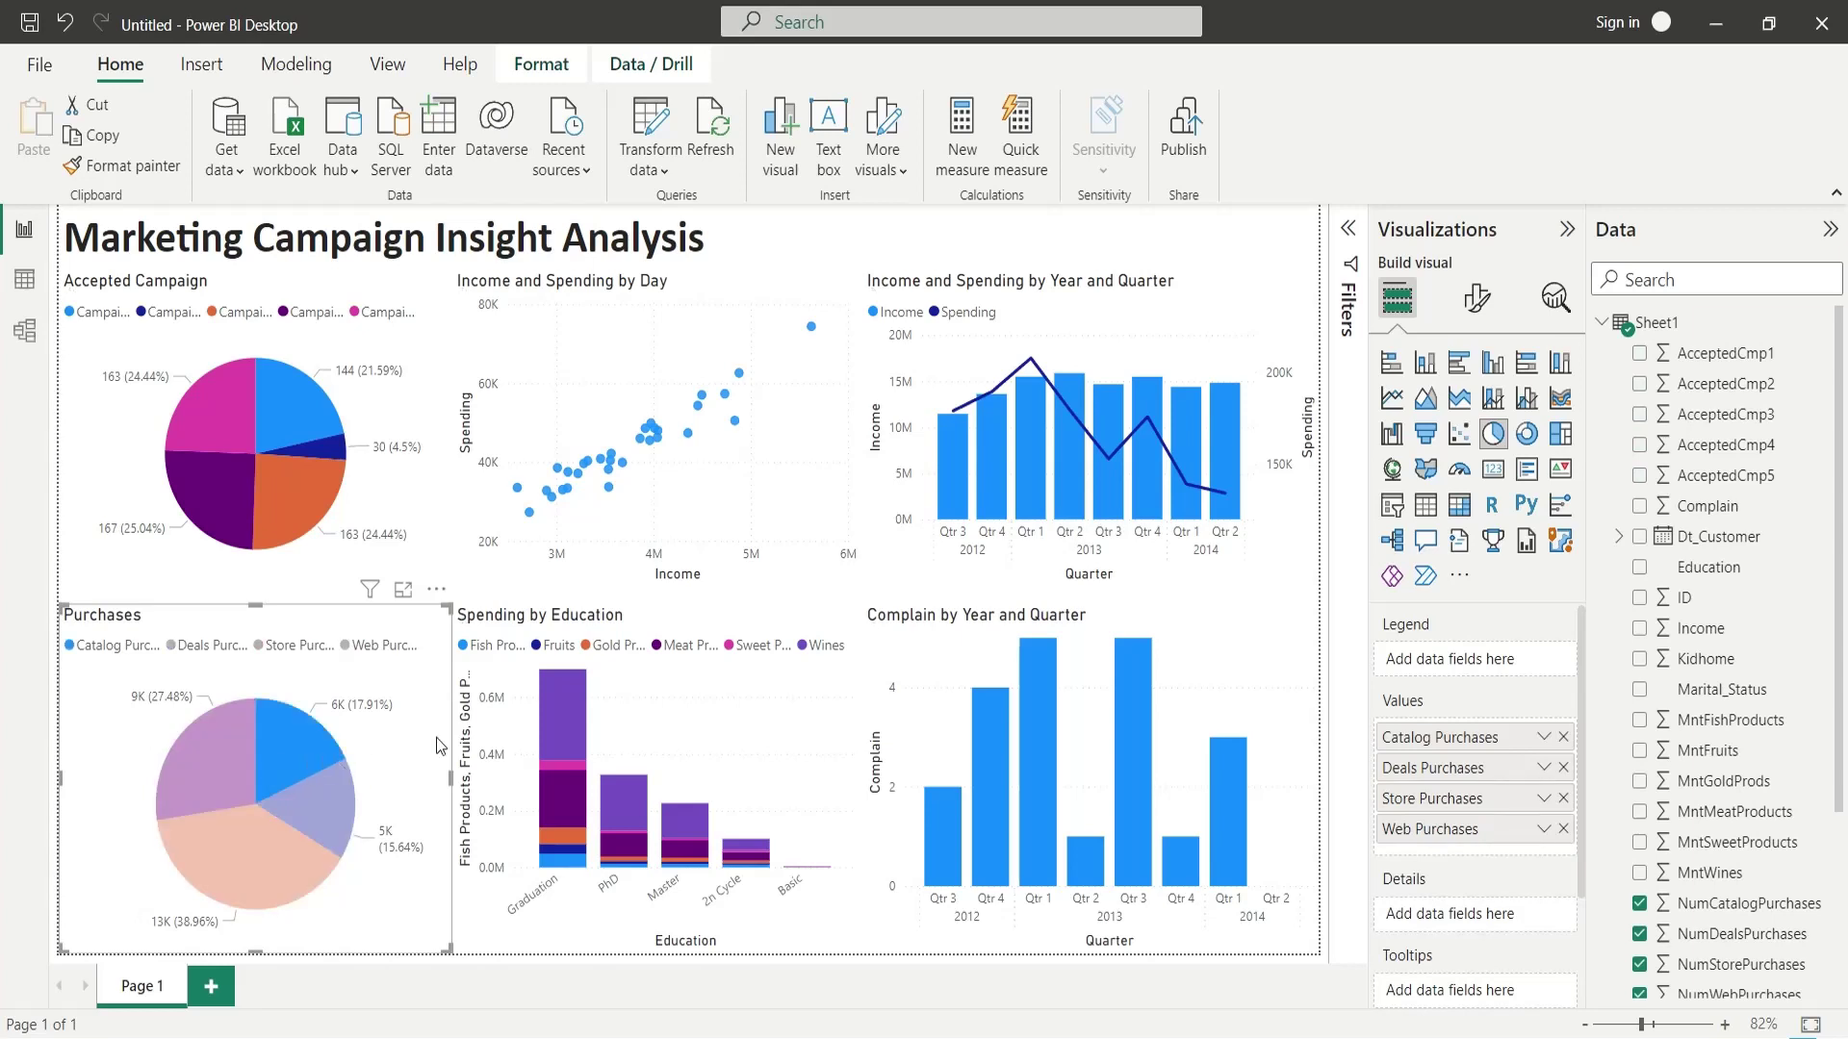
# Filter the dashboard by several individual day points in the scatter chart.
pyautogui.click(529, 516)
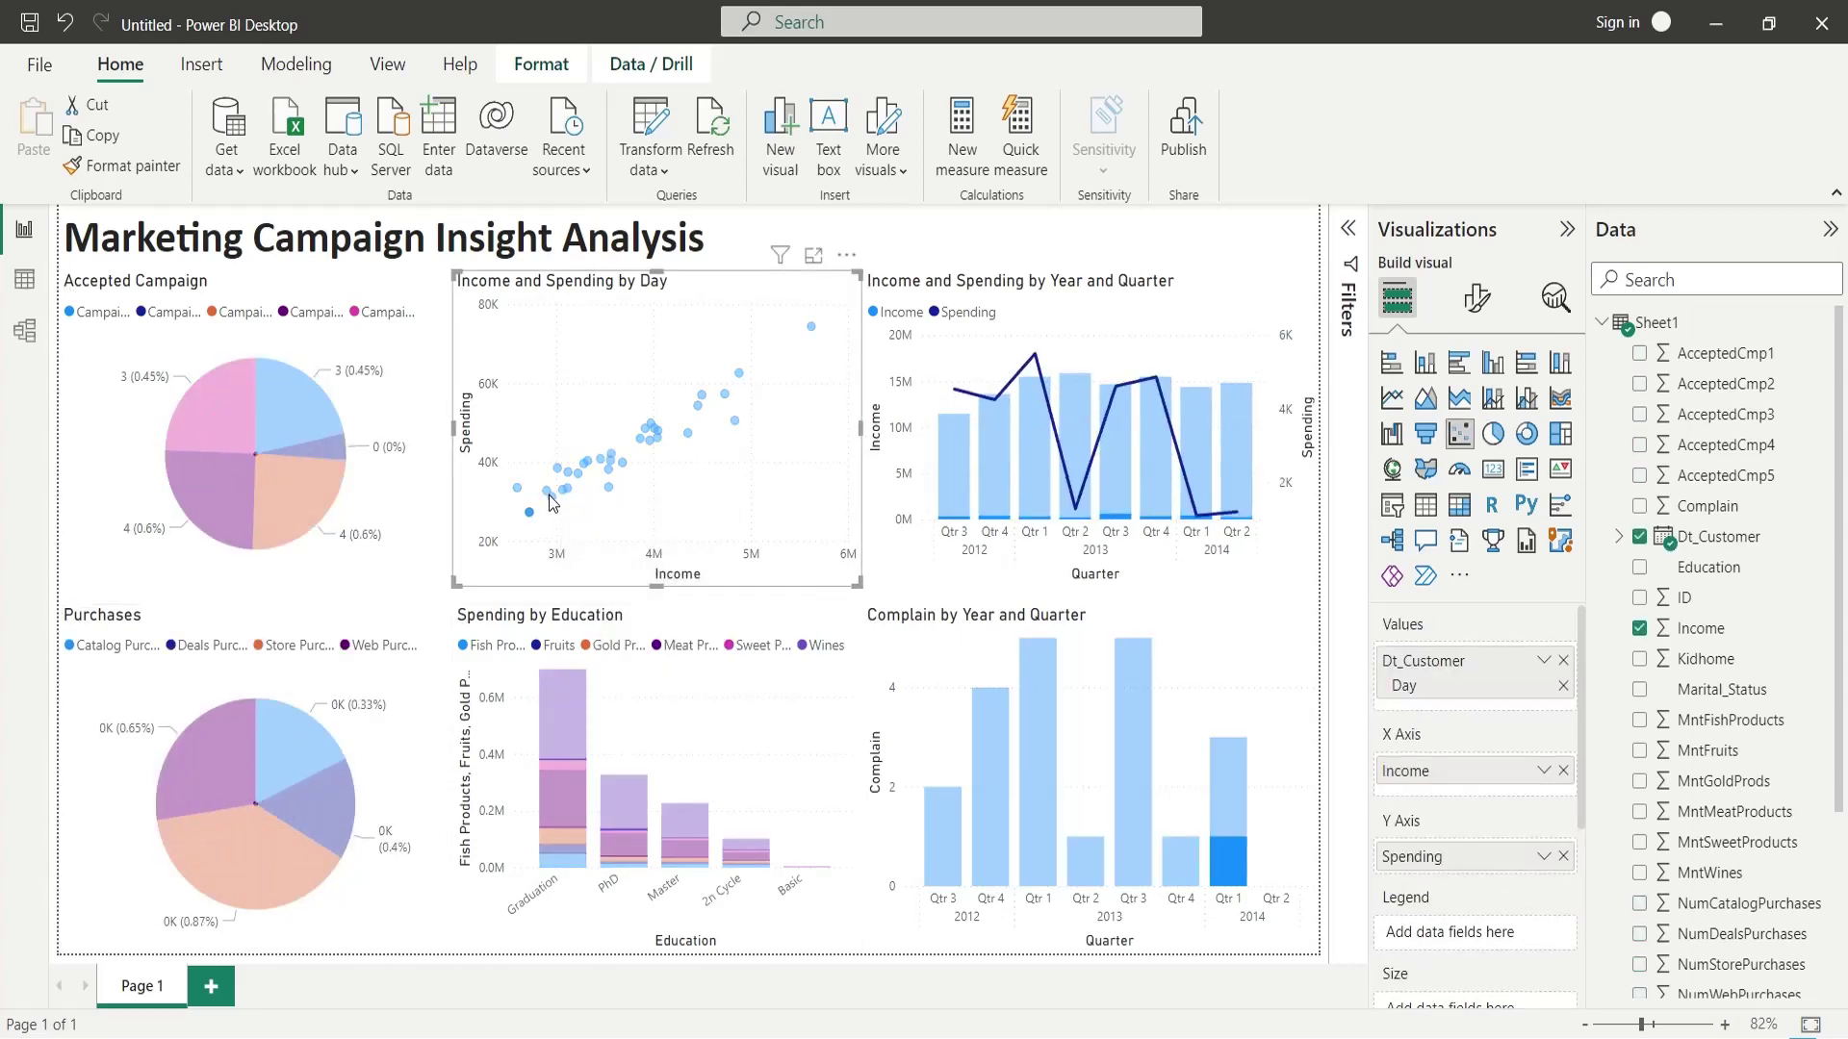
pyautogui.click(548, 493)
pyautogui.click(564, 495)
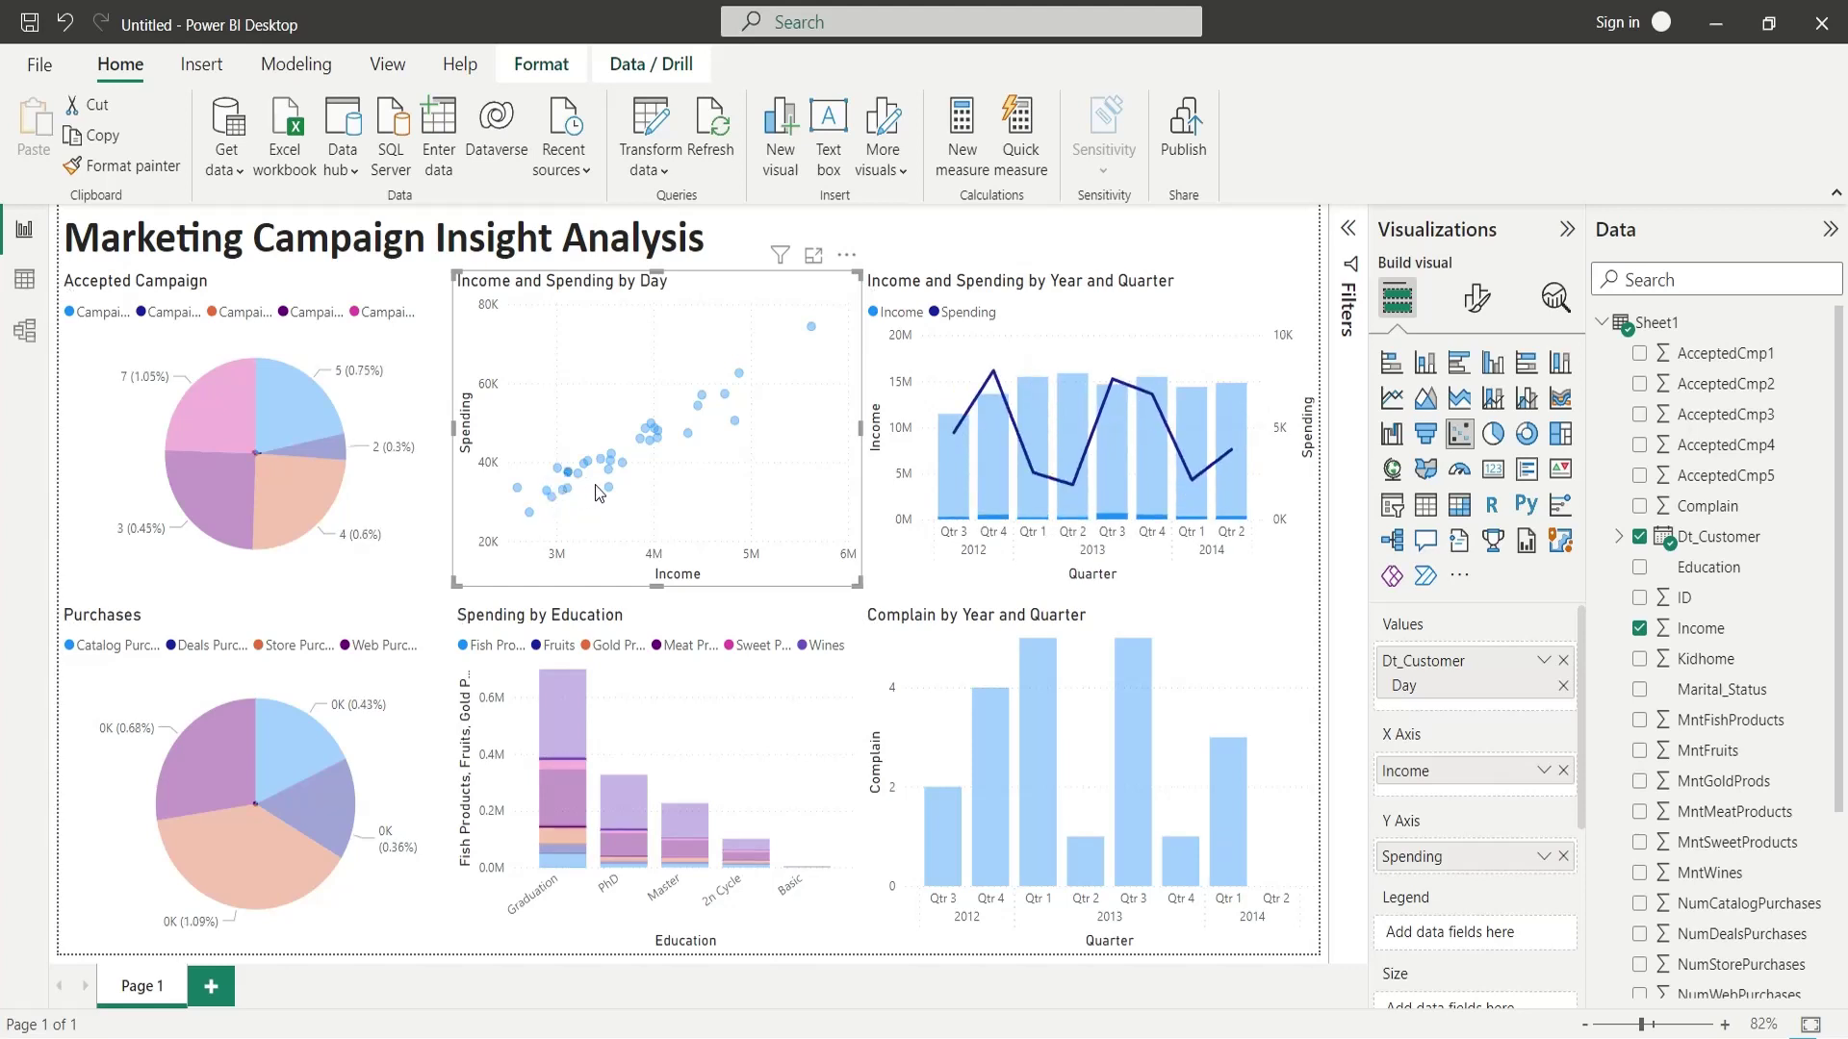
pyautogui.click(612, 492)
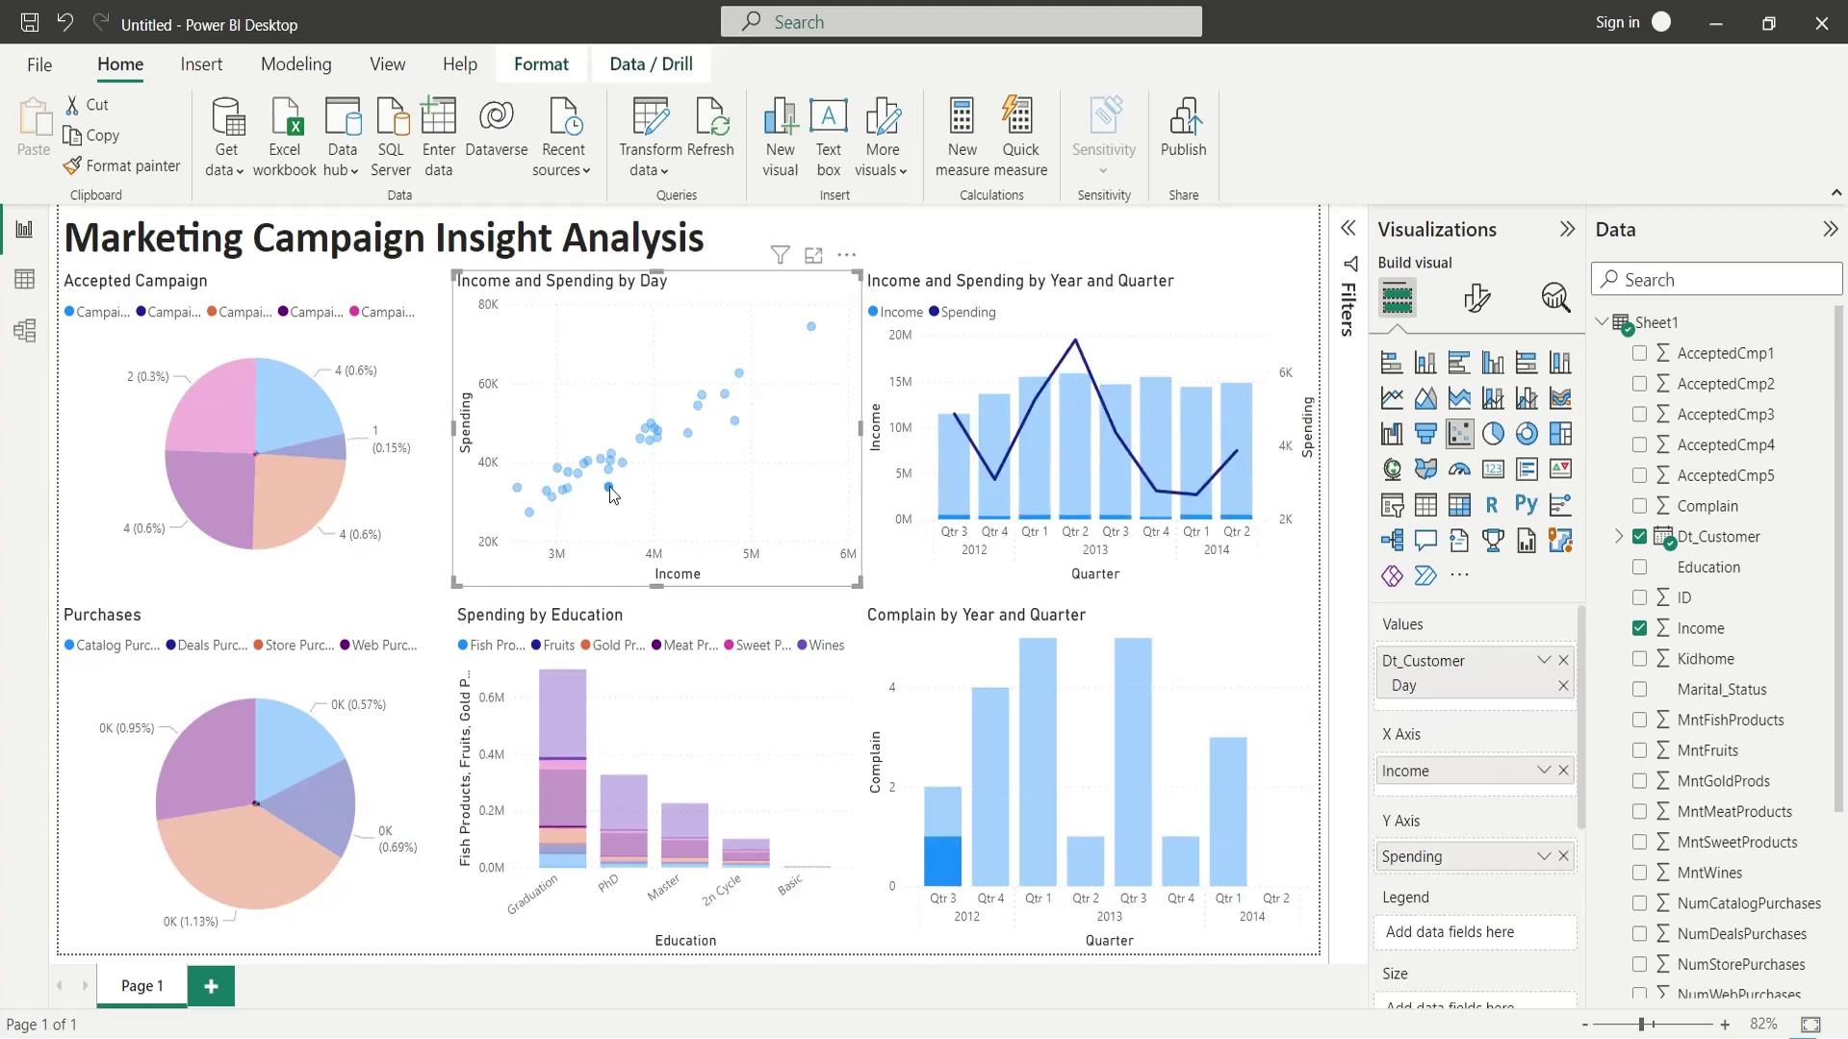
# Highlight the Graduation, PhD, Master and other education-level columns in turn.
pyautogui.click(568, 727)
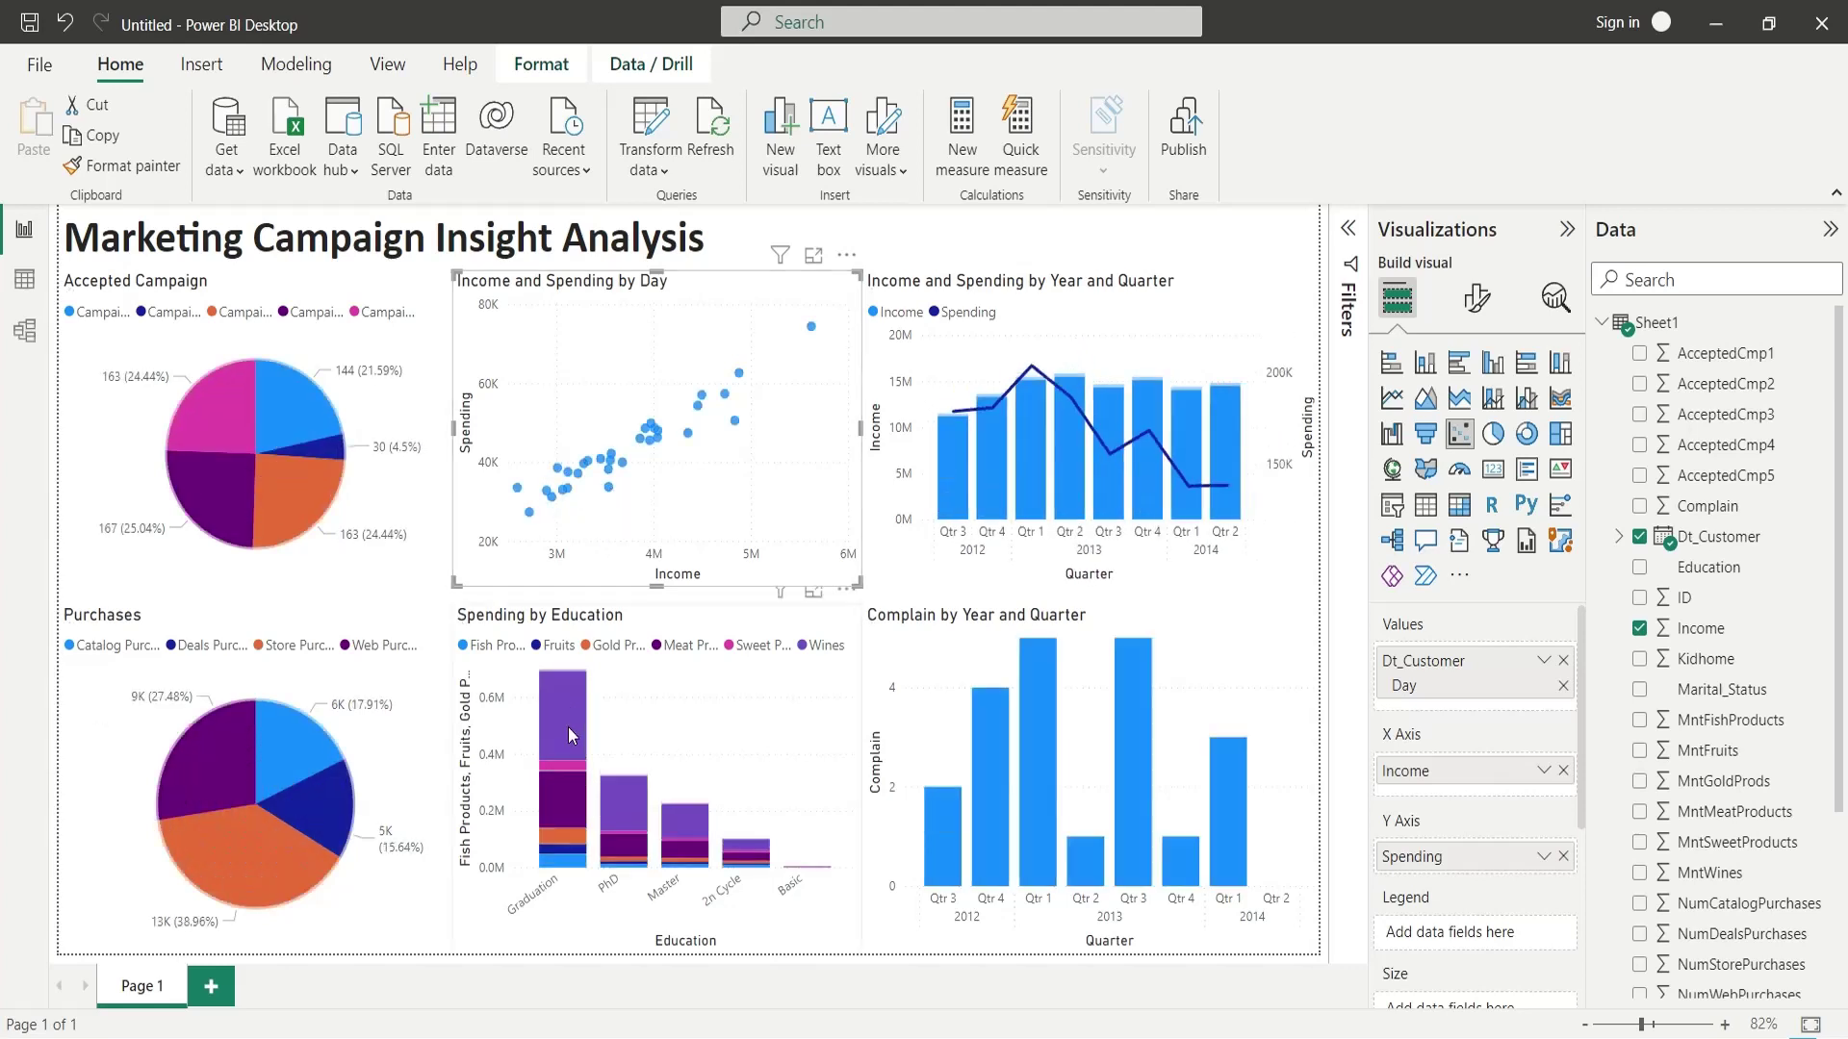
pyautogui.click(618, 813)
pyautogui.click(692, 835)
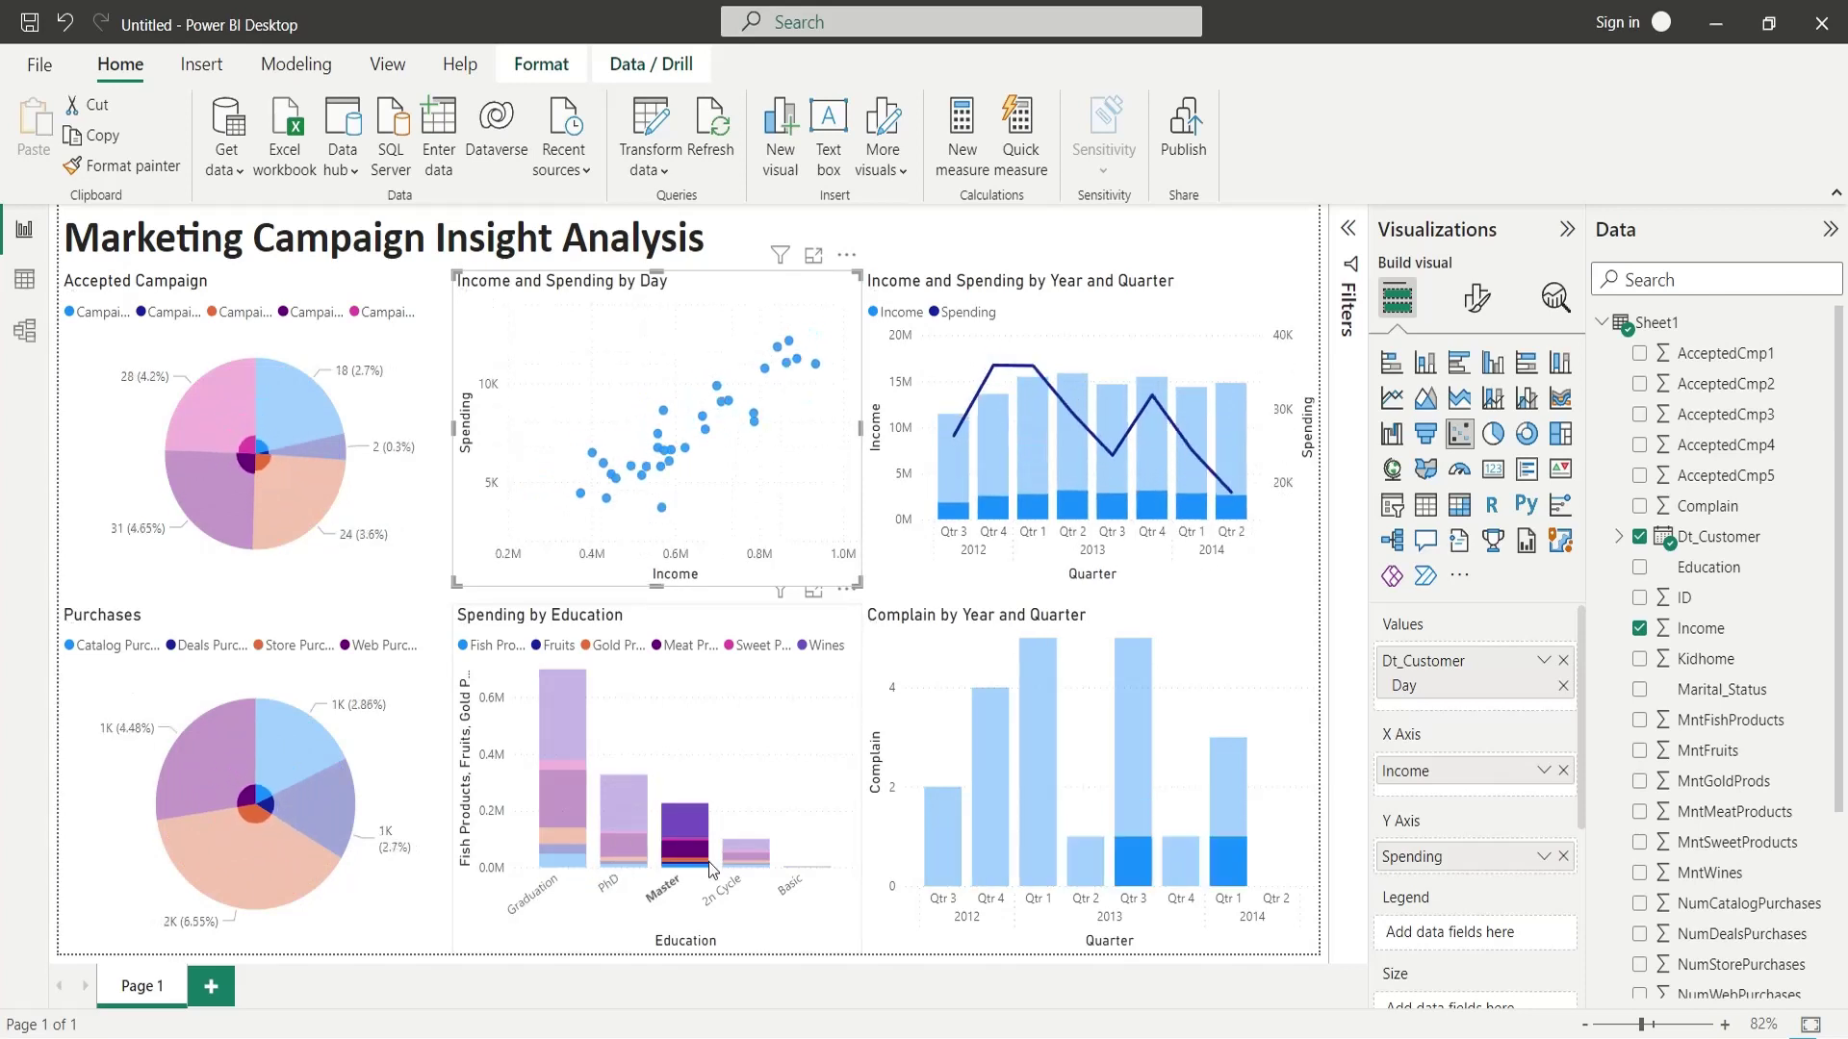
pyautogui.click(744, 855)
pyautogui.click(685, 837)
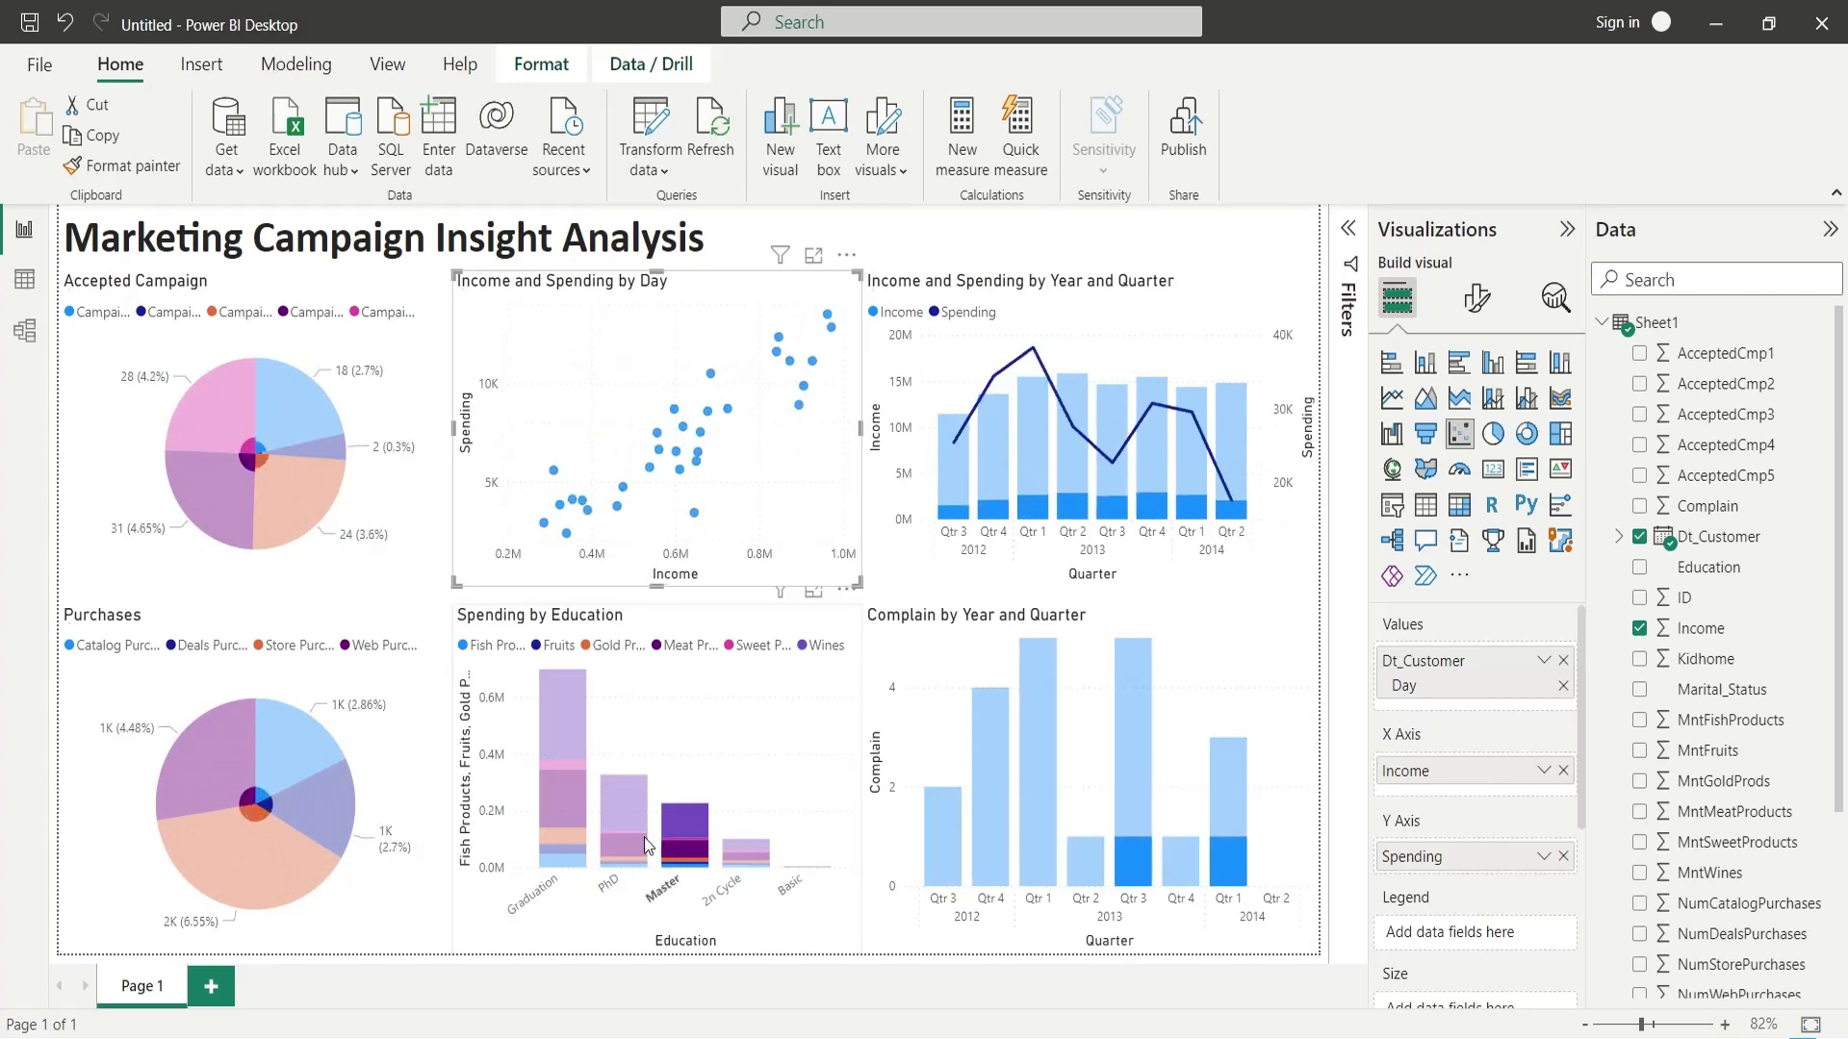
pyautogui.click(628, 824)
pyautogui.click(746, 853)
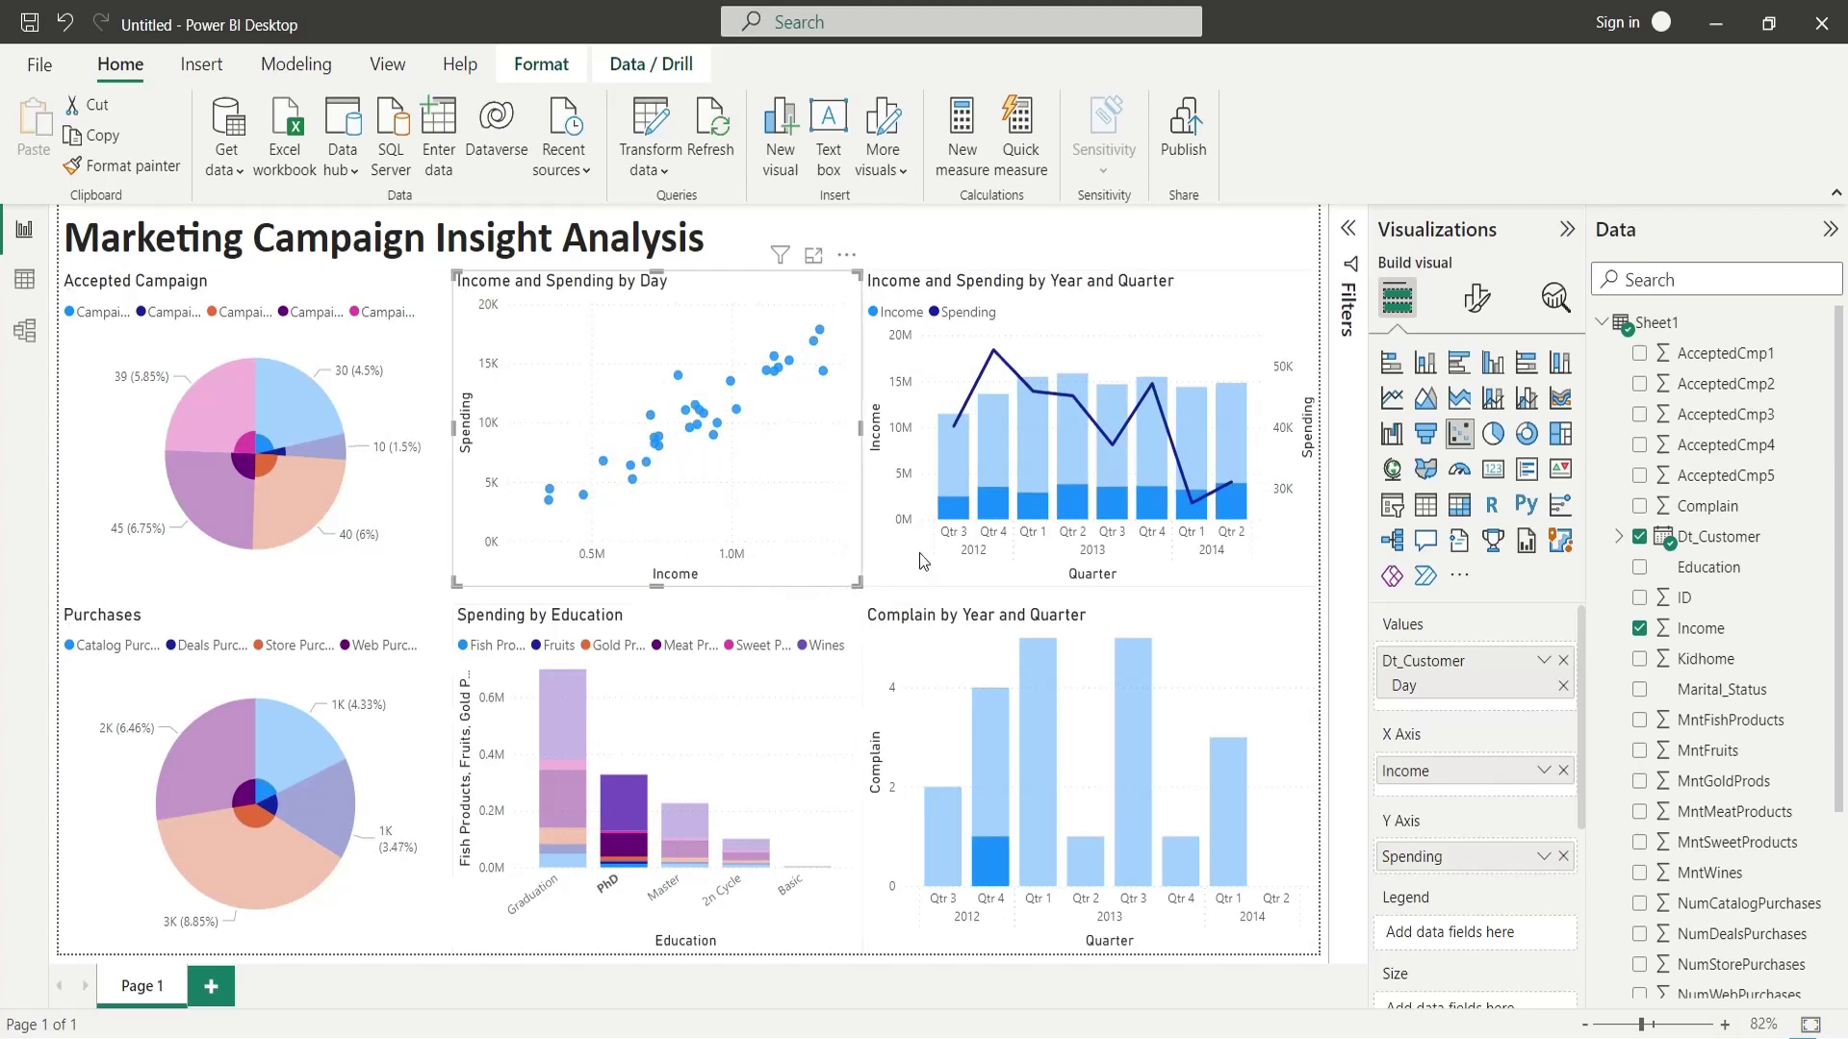
# Clear the education highlight and select the Qtr 1 2013 bar in the income combo chart.
pyautogui.click(625, 823)
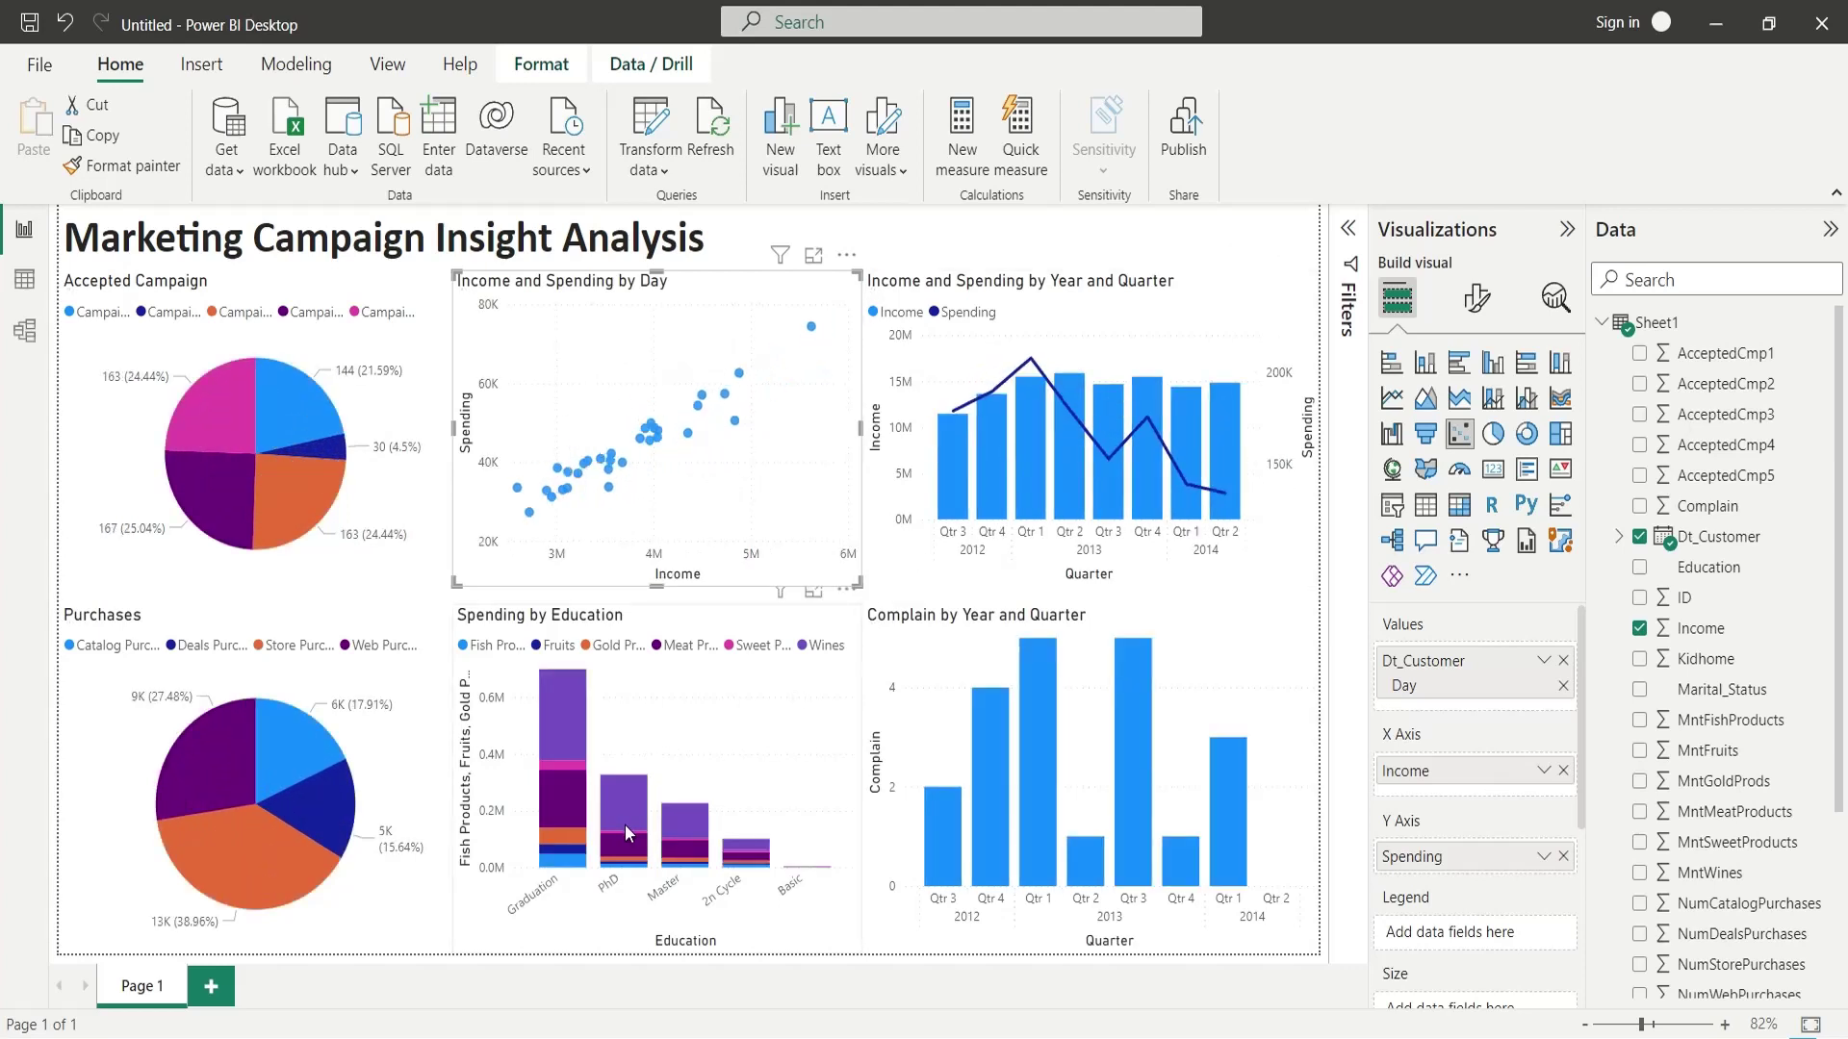
pyautogui.click(955, 467)
pyautogui.click(991, 464)
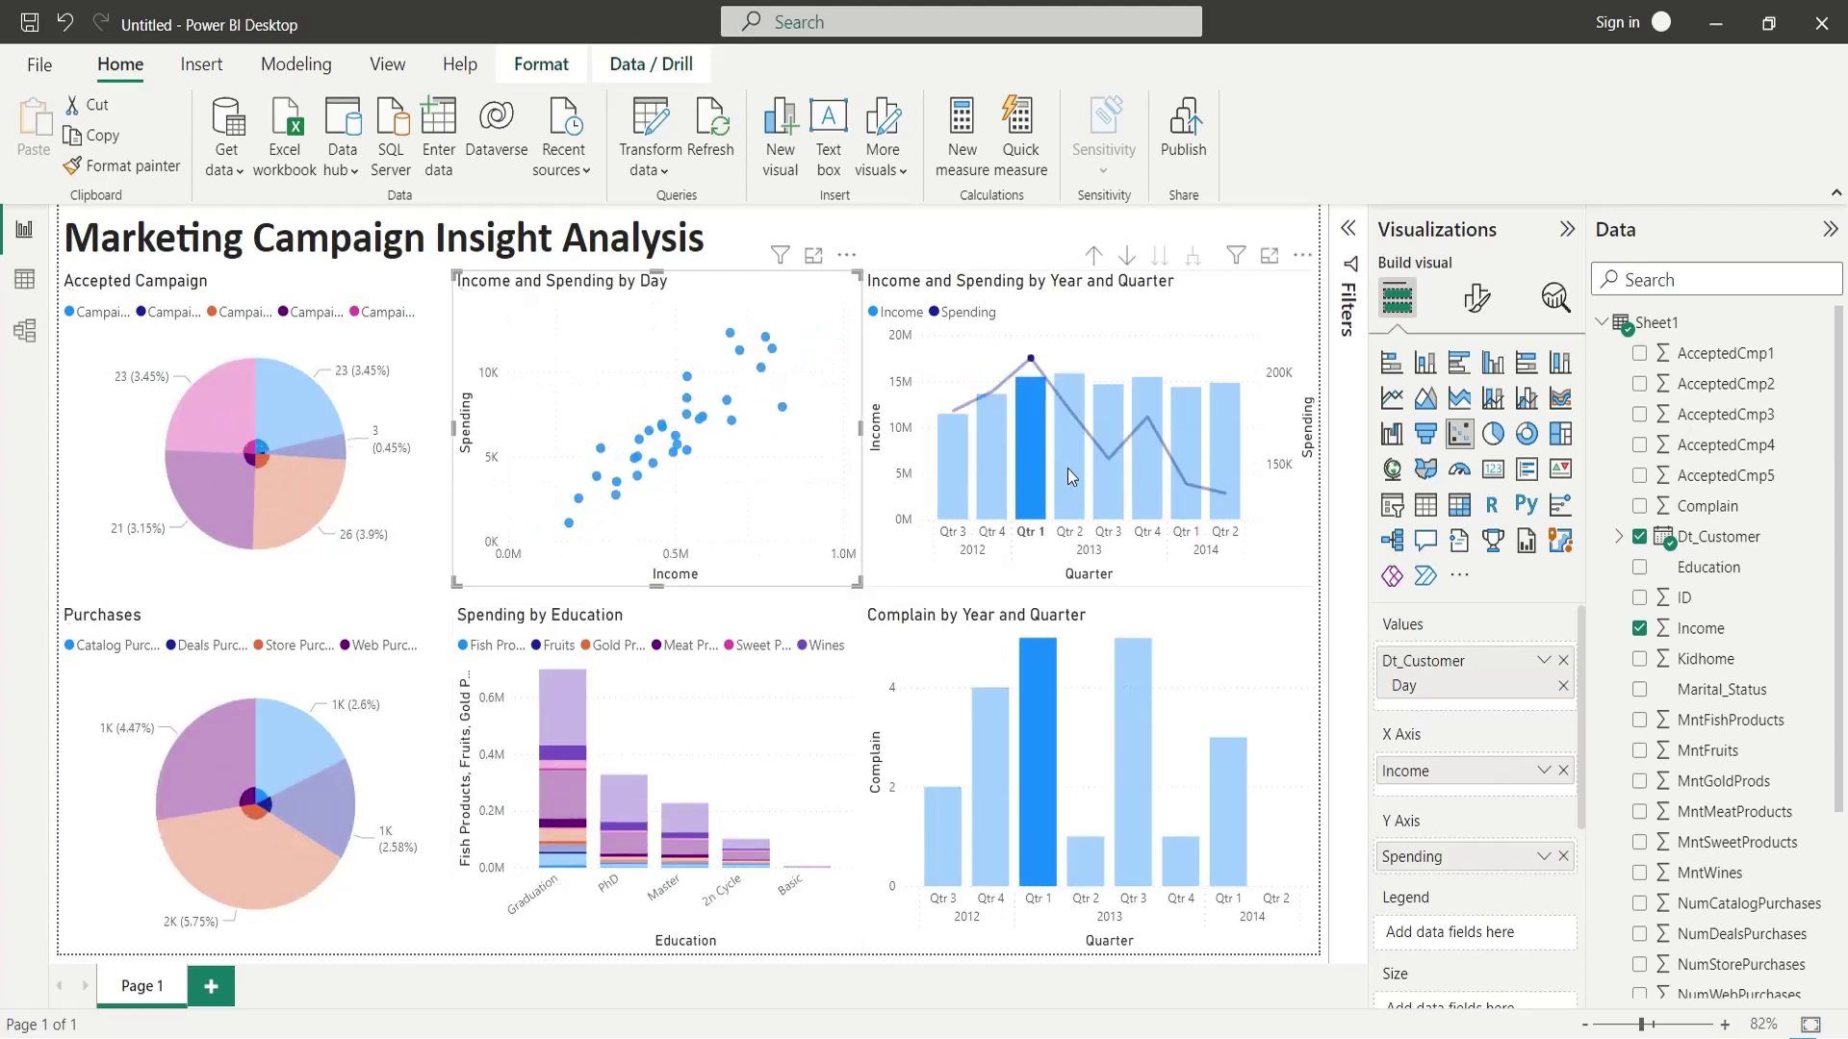